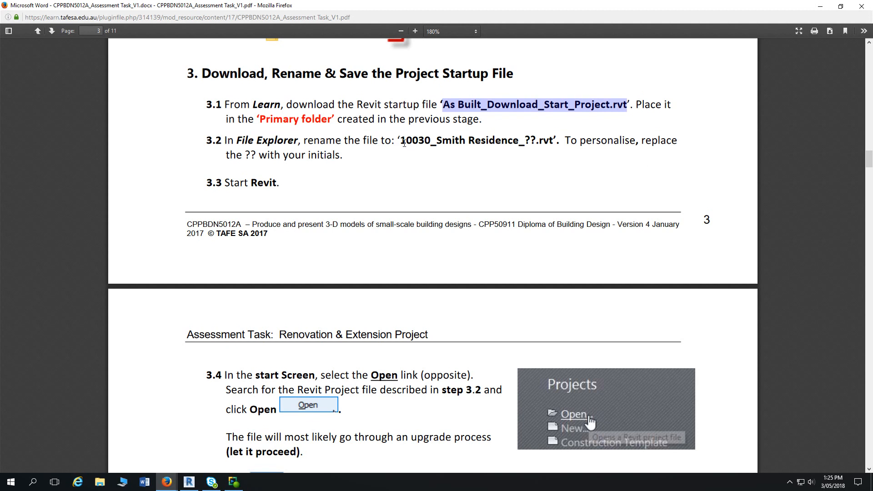
- Find the new file name in the PDF instructions and download As_Built_Download_Start_Project.rvt from the course page, choosing to save the file
{"action": "left_click_drag", "start_coordinate": [402, 142], "coordinate": [556, 142]}
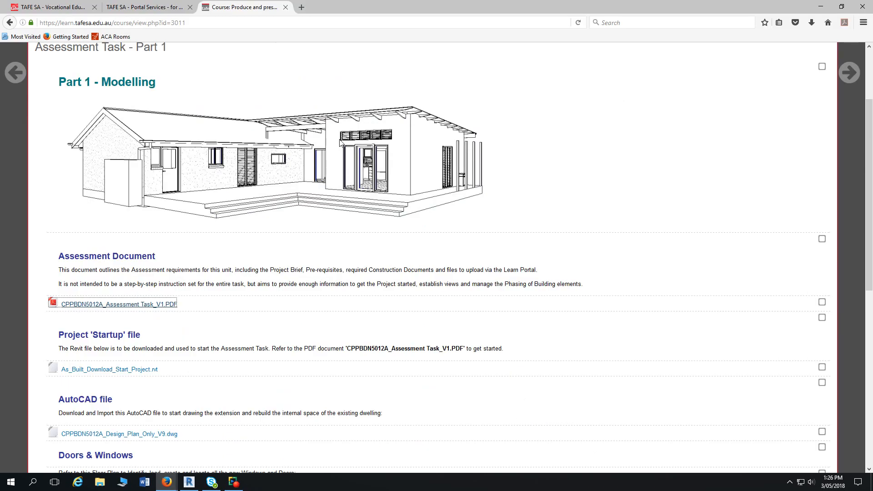
{"action": "scroll", "coordinate": [259, 291], "scroll_direction": "down", "scroll_amount": 3}
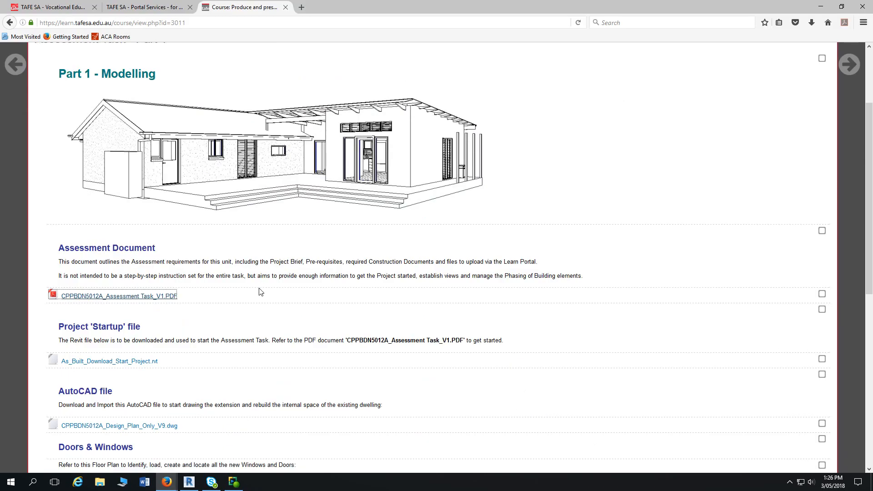
{"action": "scroll", "coordinate": [257, 282], "scroll_direction": "down", "scroll_amount": 5}
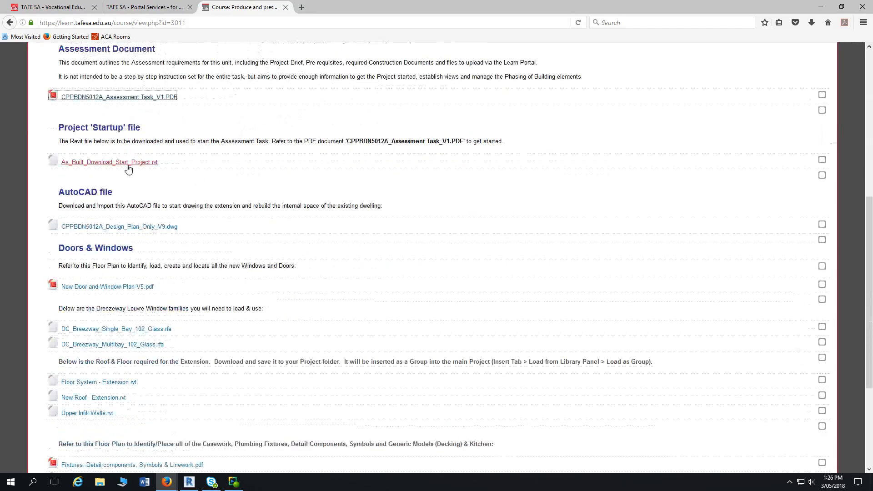
{"action": "left_click", "coordinate": [128, 164]}
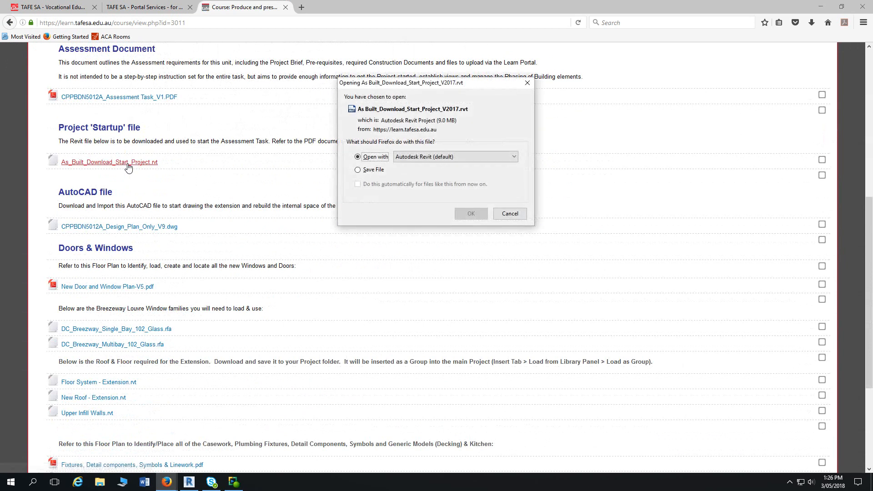
{"action": "left_click", "coordinate": [366, 170]}
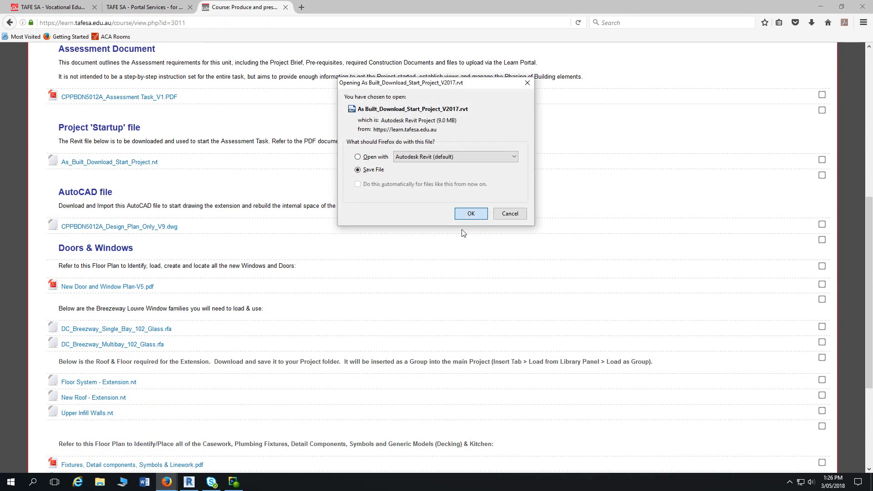
{"action": "left_click", "coordinate": [468, 214]}
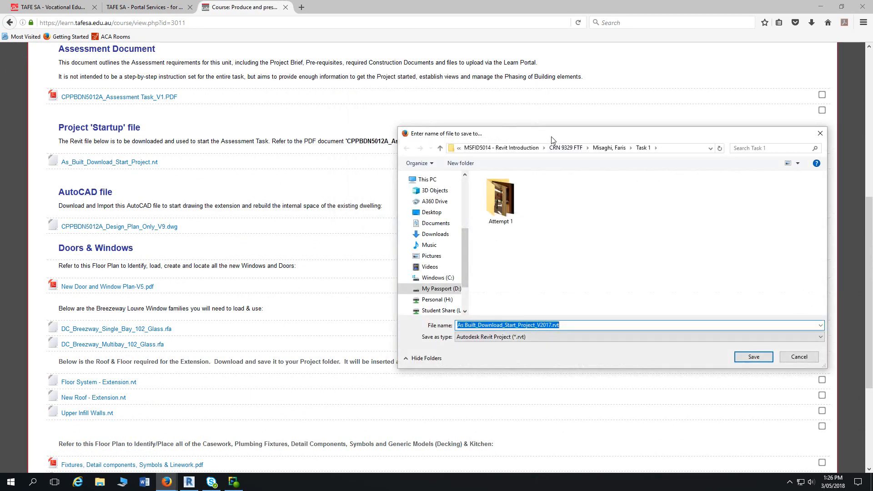
- Save the download in My Passport (D:) > !Users > 2018 > Semester 1 > 5-Revit Intermediate - Term 2 > 10030_Smith Residence
{"action": "left_click_drag", "start_coordinate": [542, 79], "coordinate": [426, 85]}
{"action": "left_click", "coordinate": [313, 234]}
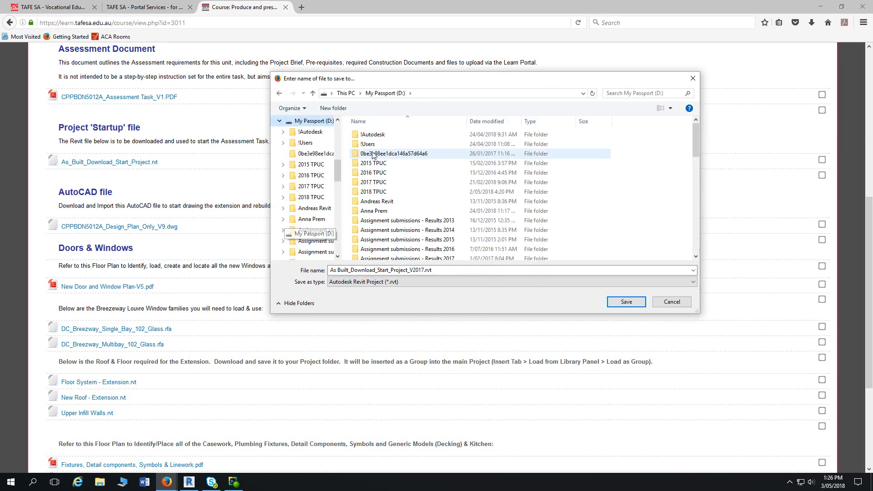
{"action": "double_click", "coordinate": [370, 144]}
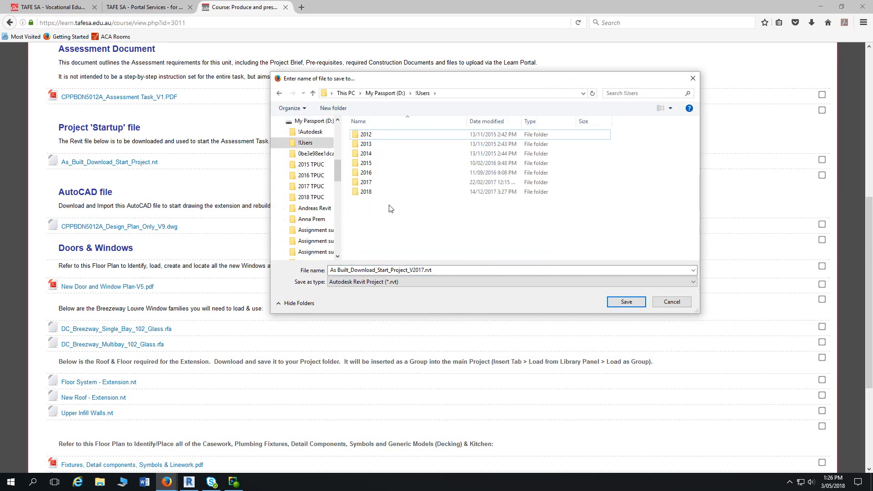
{"action": "double_click", "coordinate": [368, 193]}
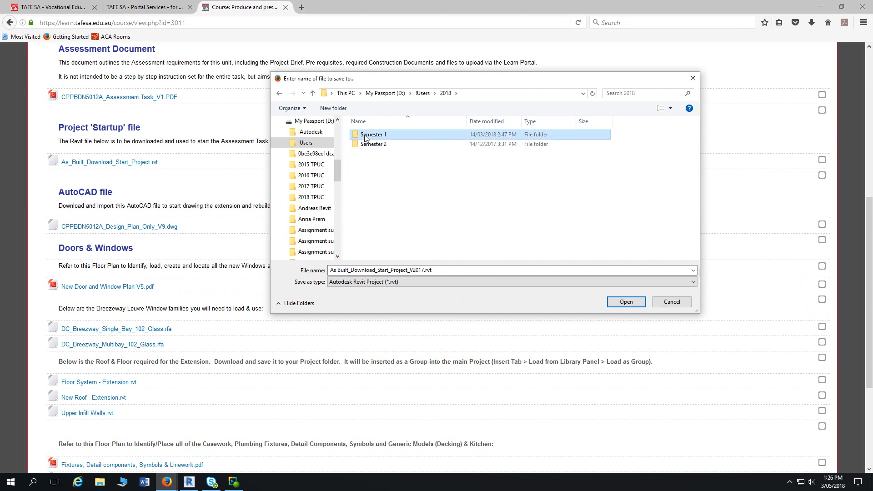
{"action": "double_click", "coordinate": [369, 135]}
{"action": "double_click", "coordinate": [398, 173]}
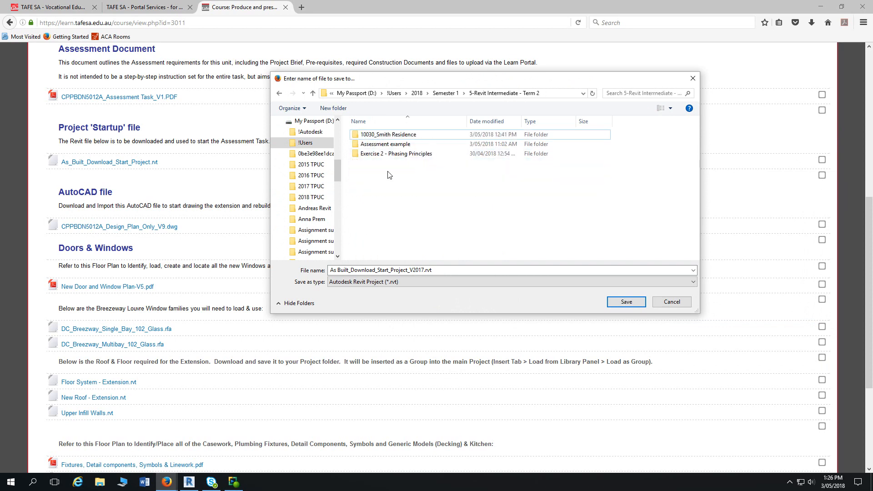
{"action": "left_click", "coordinate": [390, 137]}
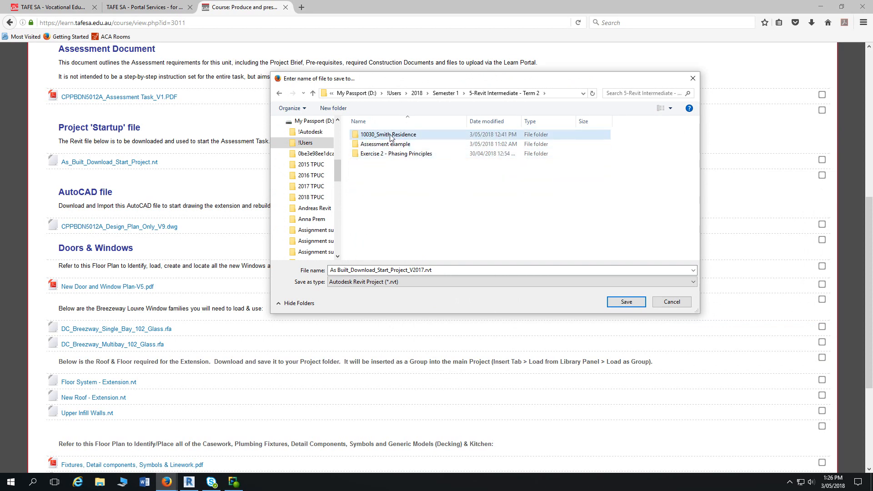
{"action": "double_click", "coordinate": [390, 136]}
{"action": "left_click", "coordinate": [623, 302]}
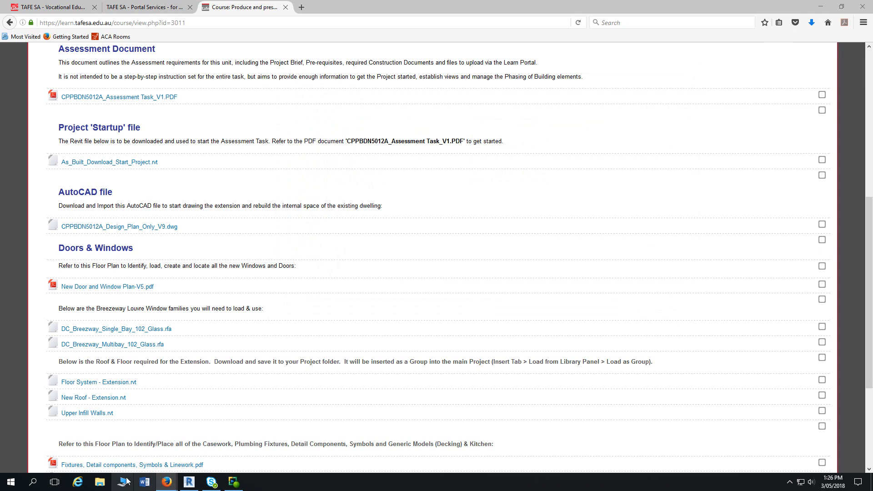
- In File Explorer, browse to the 10030_Smith Residence folder on My Passport (D:) and select the downloaded startup project file
{"action": "left_click", "coordinate": [100, 482]}
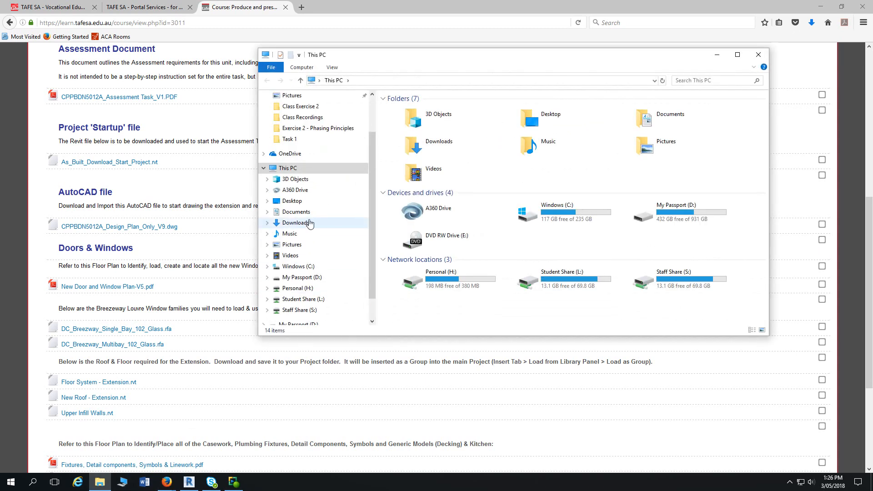
{"action": "left_click", "coordinate": [300, 277]}
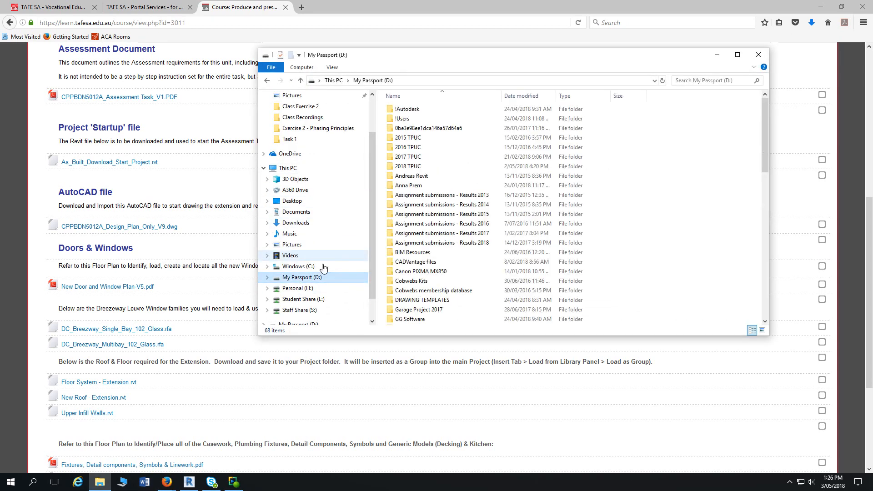
{"action": "double_click", "coordinate": [400, 119]}
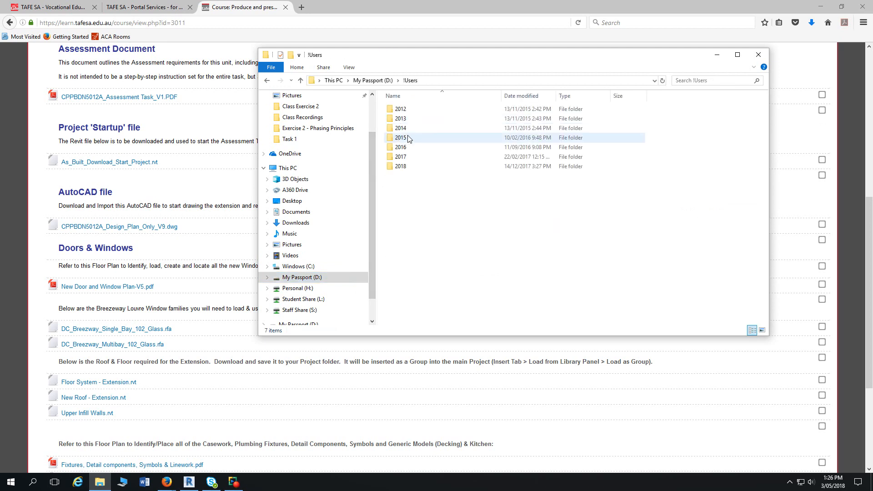
{"action": "double_click", "coordinate": [406, 166]}
{"action": "left_click", "coordinate": [410, 110]}
{"action": "double_click", "coordinate": [411, 111]}
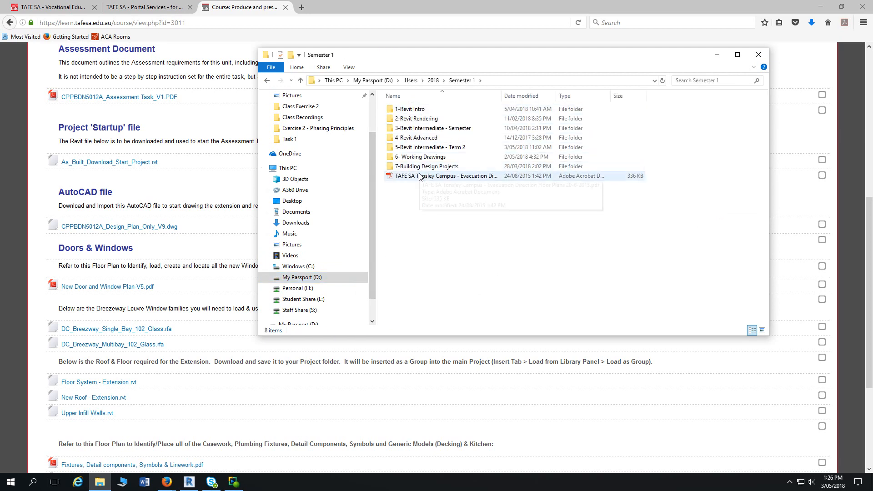
{"action": "double_click", "coordinate": [414, 147]}
{"action": "double_click", "coordinate": [410, 110]}
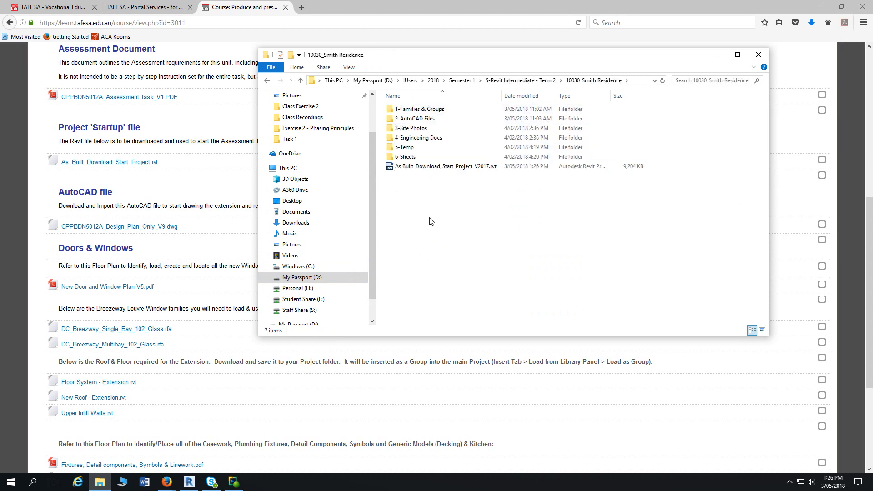
{"action": "left_click", "coordinate": [430, 167]}
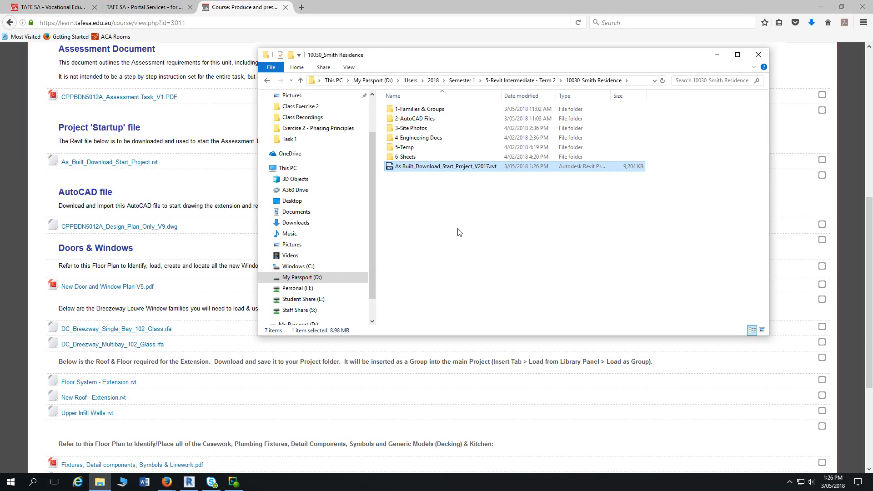
- Copy the text "10030_Smith Residence" from step 3.2 of the assessment PDF
{"action": "key", "text": "alt+Tab"}
{"action": "key", "text": "alt+Tab"}
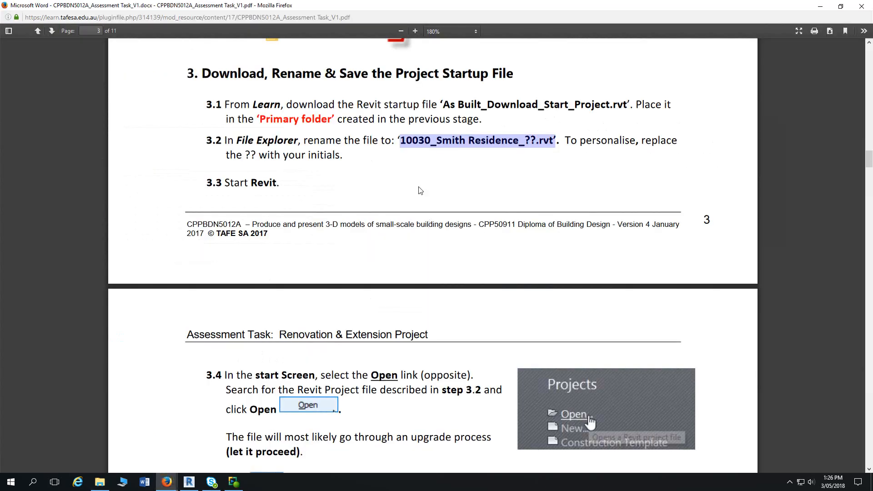
{"action": "left_click", "coordinate": [417, 139]}
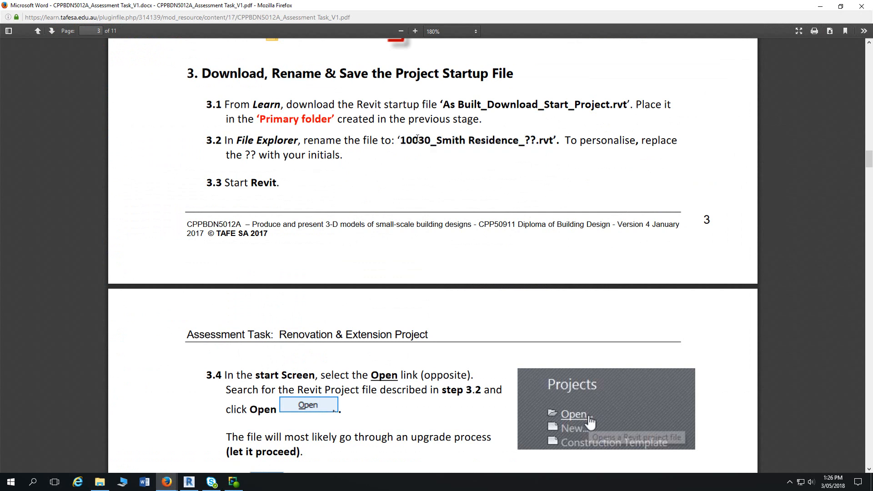
{"action": "left_click_drag", "start_coordinate": [402, 139], "coordinate": [519, 141]}
{"action": "key", "text": "ctrl+c"}
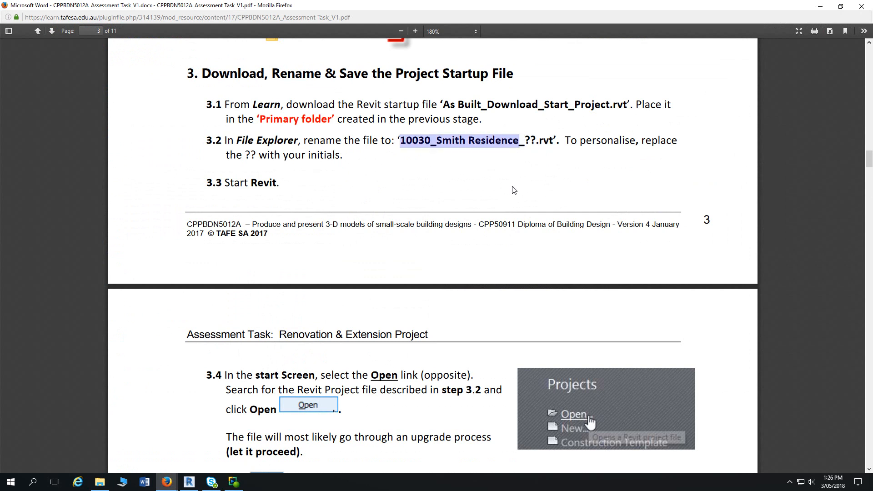
- Rename the downloaded Revit file in File Explorer as 10030_Smith Residence_RS.rvt
{"action": "key", "text": "alt+Tab"}
{"action": "key", "text": "alt+Tab"}
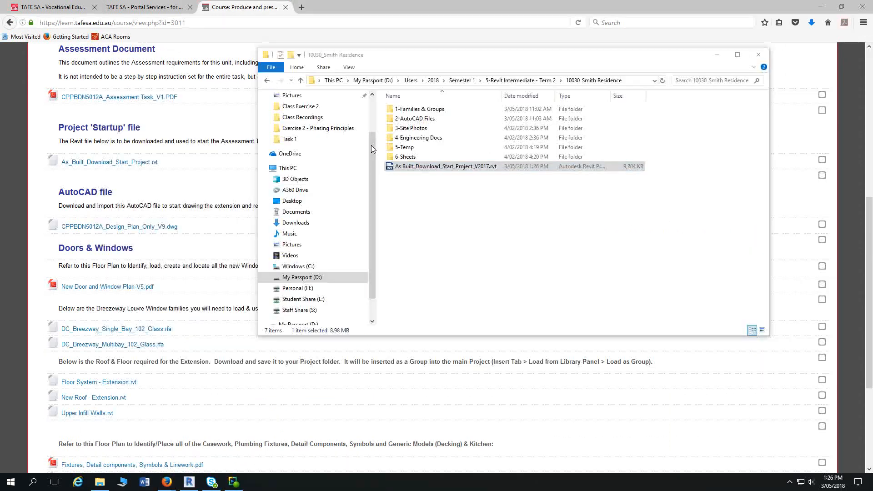
{"action": "left_click", "coordinate": [410, 167]}
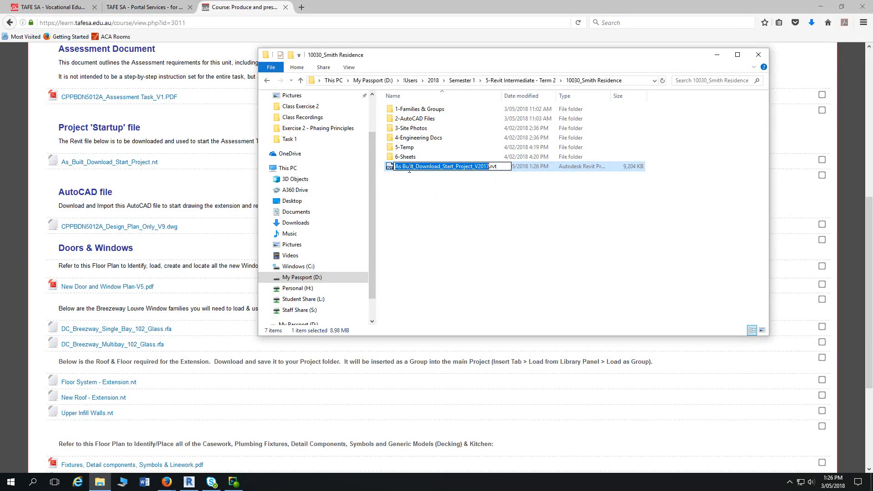
{"action": "key", "text": "ctrl+v"}
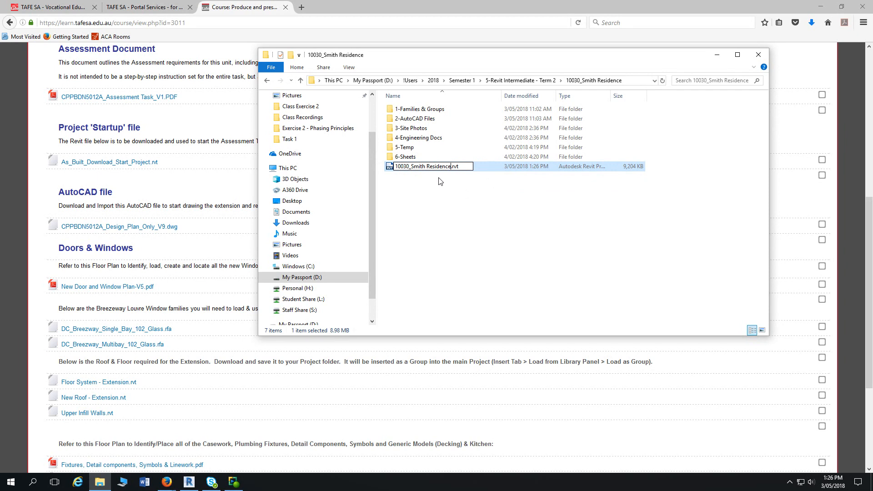
{"action": "type", "text": "_RS"}
{"action": "key", "text": "Return"}
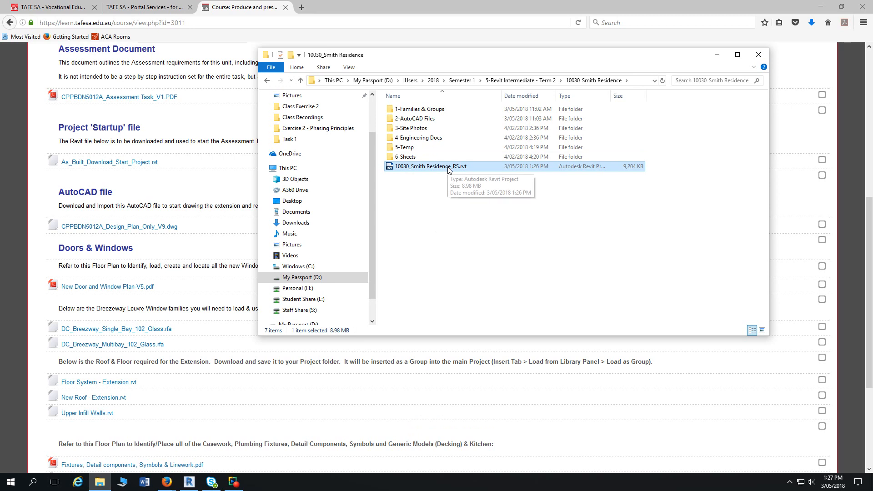
- Bring up Revit, return to the assessment PDF in Firefox and read steps 3.4 to 3.7 on opening and saving the project
{"action": "left_click", "coordinate": [191, 486]}
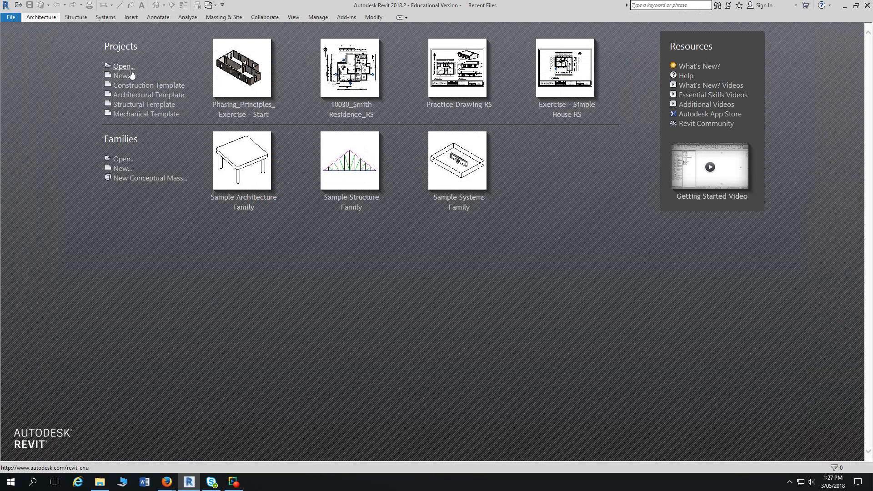
{"action": "key", "text": "alt+Tab"}
{"action": "key", "text": "alt+Tab"}
{"action": "key", "text": "Tab"}
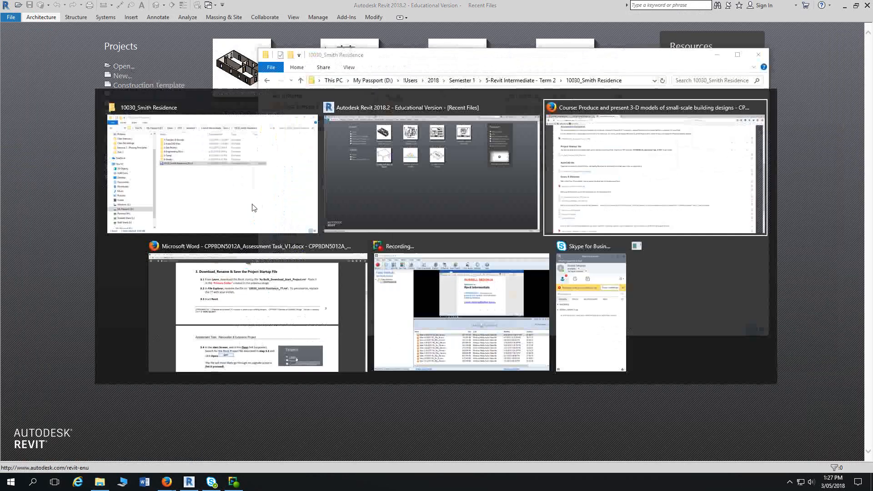
{"action": "scroll", "coordinate": [252, 218], "scroll_direction": "down", "scroll_amount": 3}
{"action": "key", "text": "alt+Tab"}
{"action": "key", "text": "Tab"}
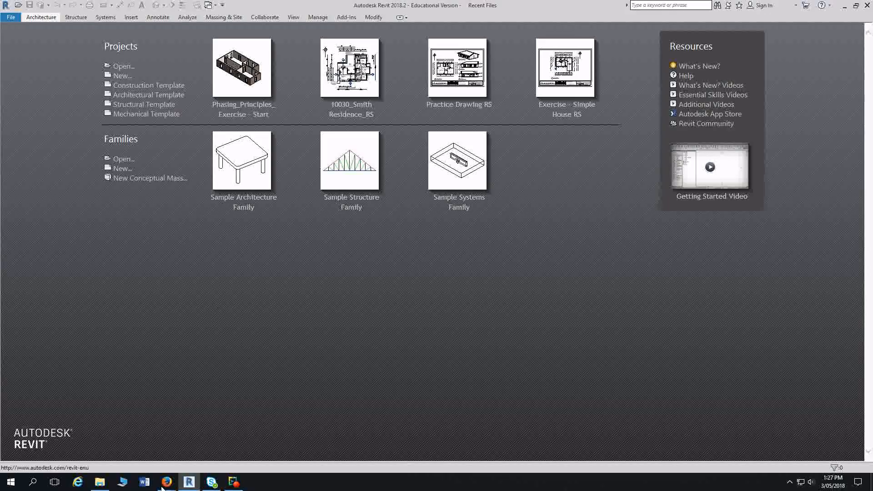
{"action": "left_click", "coordinate": [166, 482]}
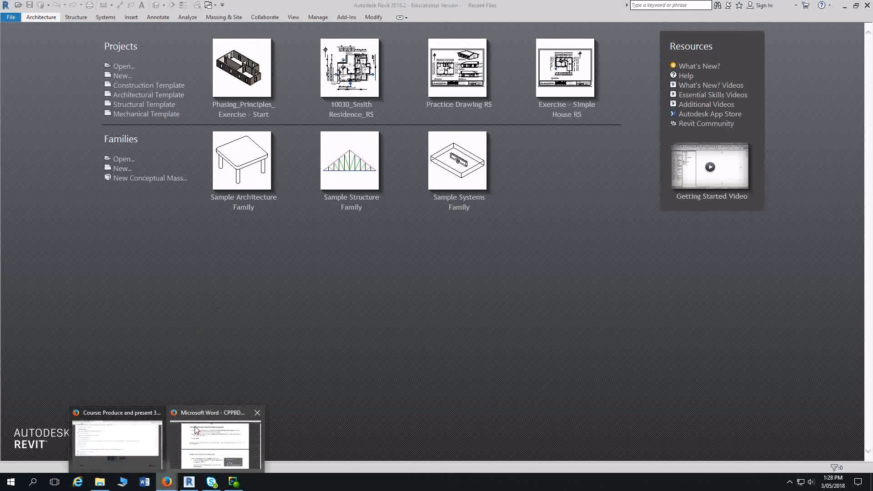
{"action": "left_click", "coordinate": [196, 430]}
{"action": "scroll", "coordinate": [196, 430], "scroll_direction": "down", "scroll_amount": 3}
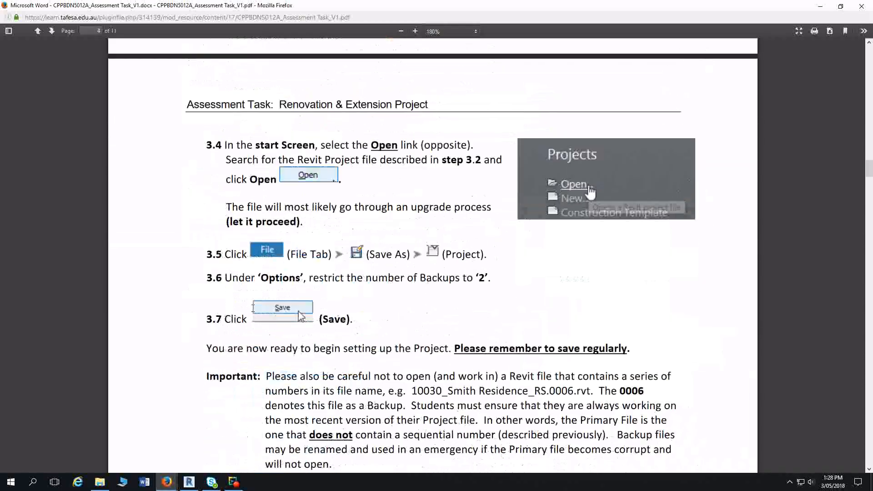
{"action": "scroll", "coordinate": [254, 308], "scroll_direction": "down", "scroll_amount": 1}
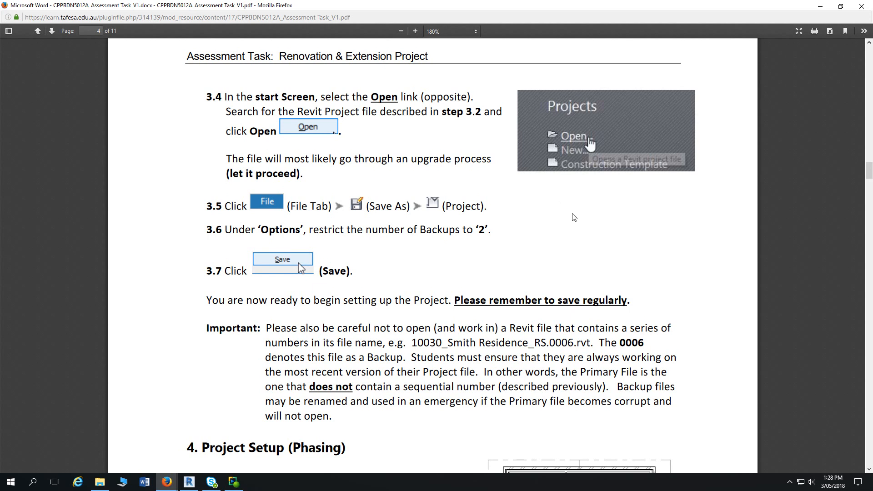
- Switch to Revit and open 10030_Smith Residence_RS.rvt from My Passport (D:), in 2018, Semester 1, 5-Revit Intermediate - Term 2, 10030_Smith Residence
{"action": "key", "text": "alt+Tab"}
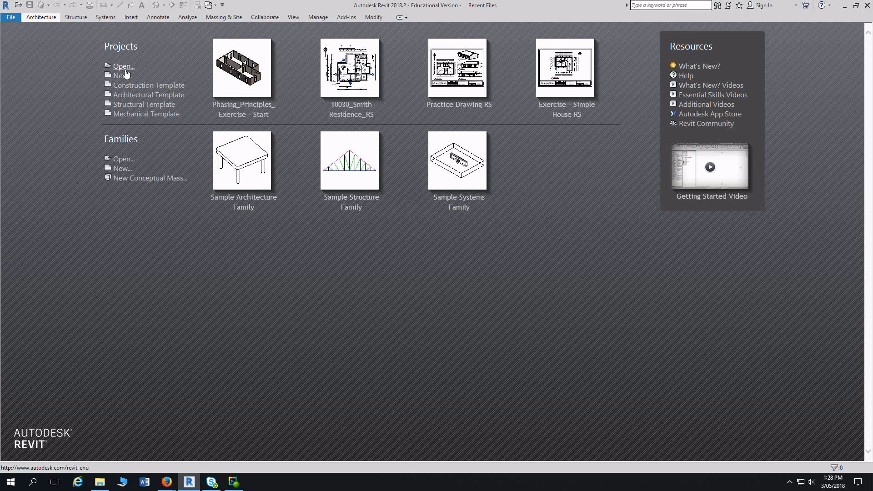
{"action": "left_click", "coordinate": [125, 67]}
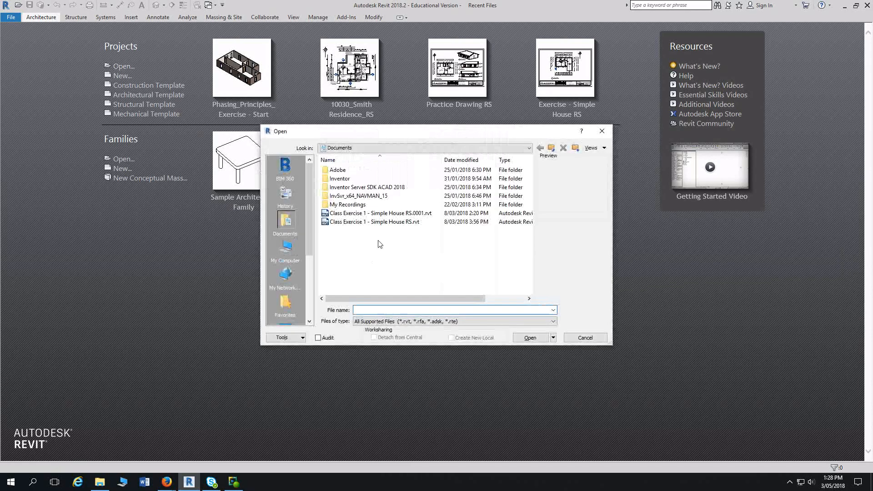
{"action": "left_click", "coordinate": [378, 147]}
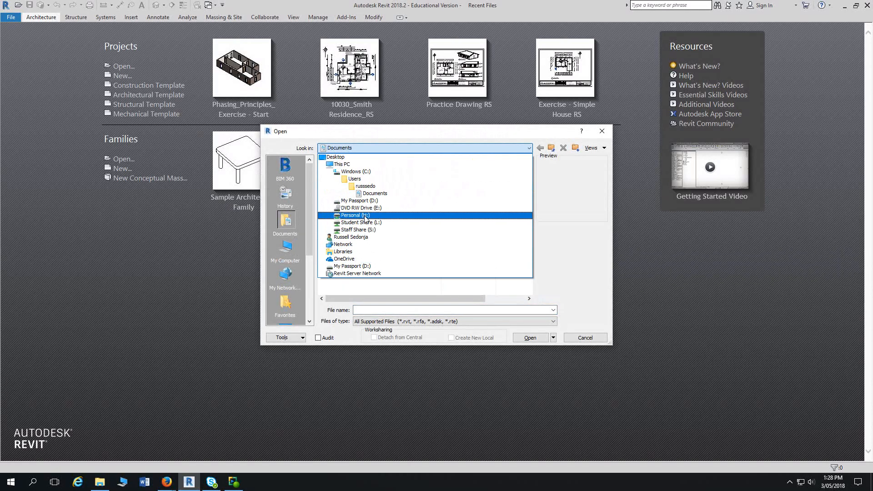
{"action": "left_click", "coordinate": [364, 200]}
{"action": "double_click", "coordinate": [350, 177]}
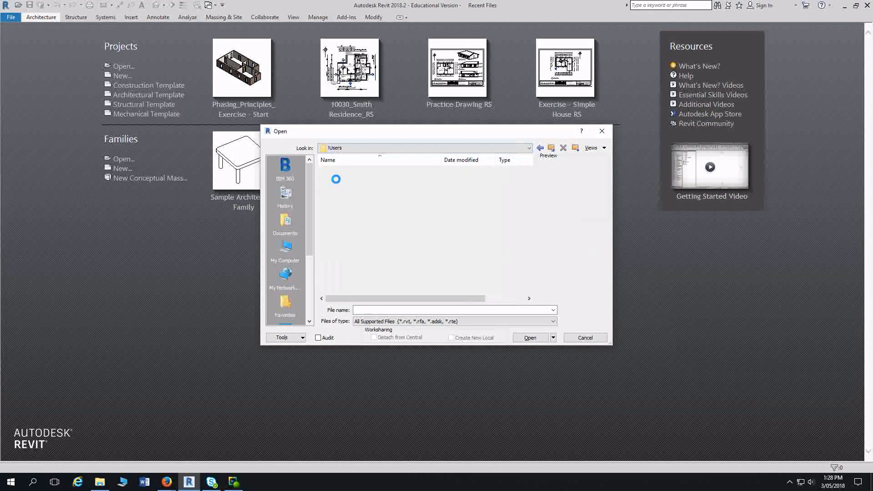
{"action": "double_click", "coordinate": [341, 224]}
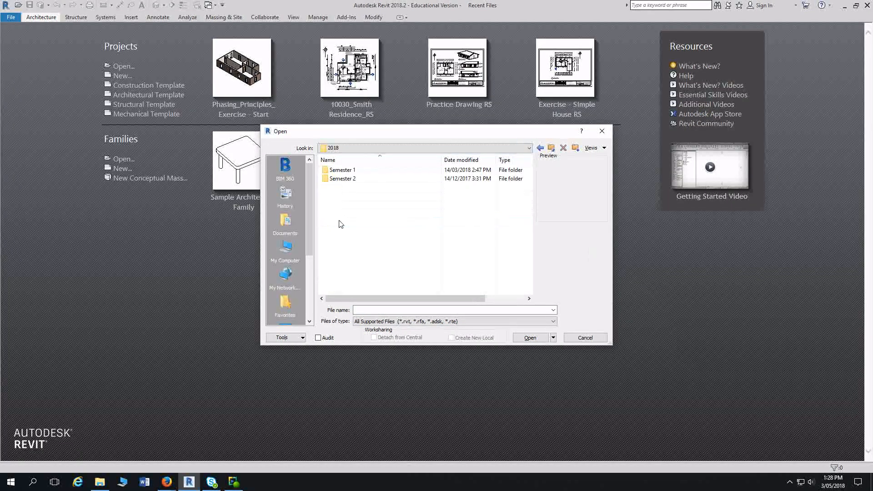
{"action": "double_click", "coordinate": [342, 171]}
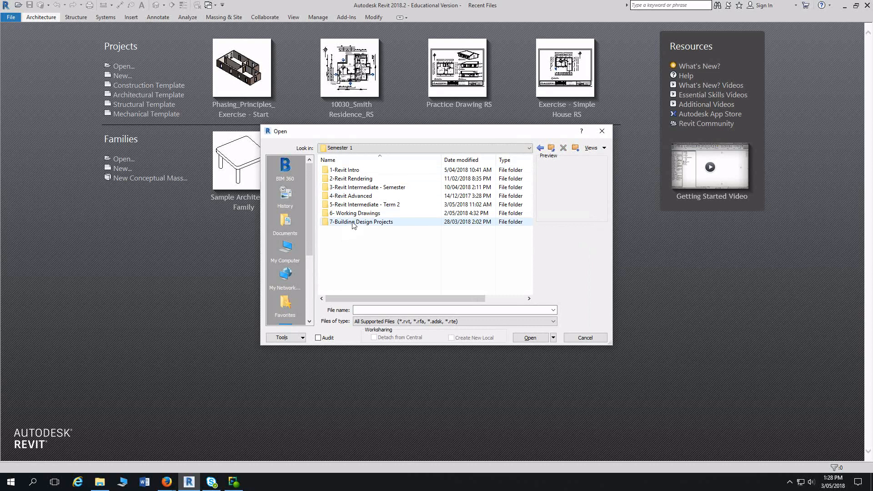
{"action": "double_click", "coordinate": [352, 205]}
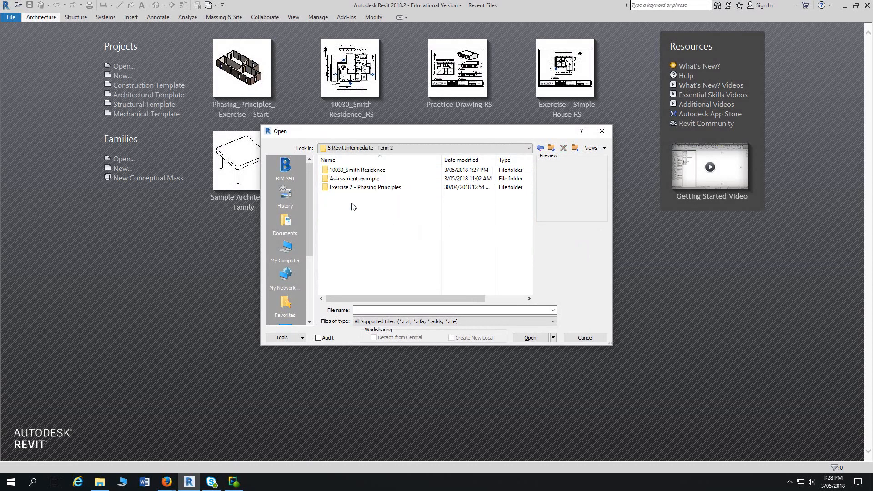
{"action": "double_click", "coordinate": [348, 170]}
{"action": "left_click", "coordinate": [367, 223]}
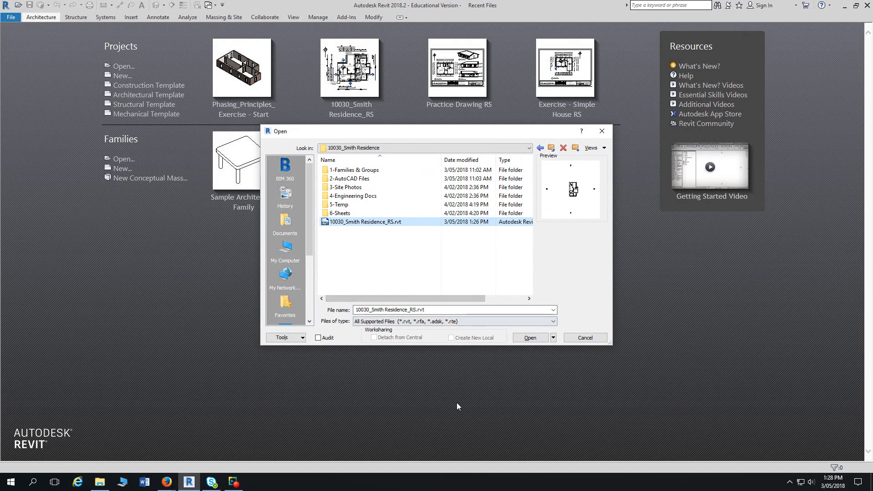
{"action": "left_click", "coordinate": [531, 338]}
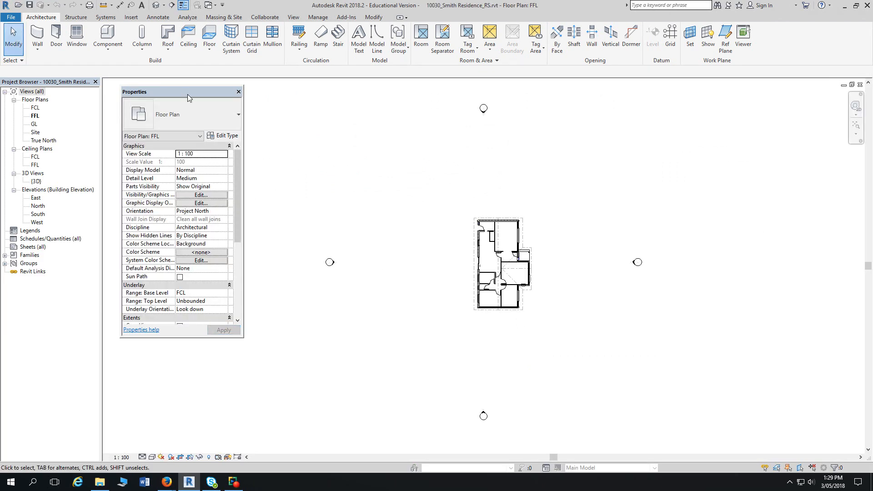
- Dock the floating Properties palette beside the Project Browser and enlarge the FFL floor plan in the drawing area
{"action": "left_click_drag", "start_coordinate": [188, 92], "coordinate": [150, 91]}
{"action": "scroll", "coordinate": [487, 243], "scroll_direction": "up", "scroll_amount": 4}
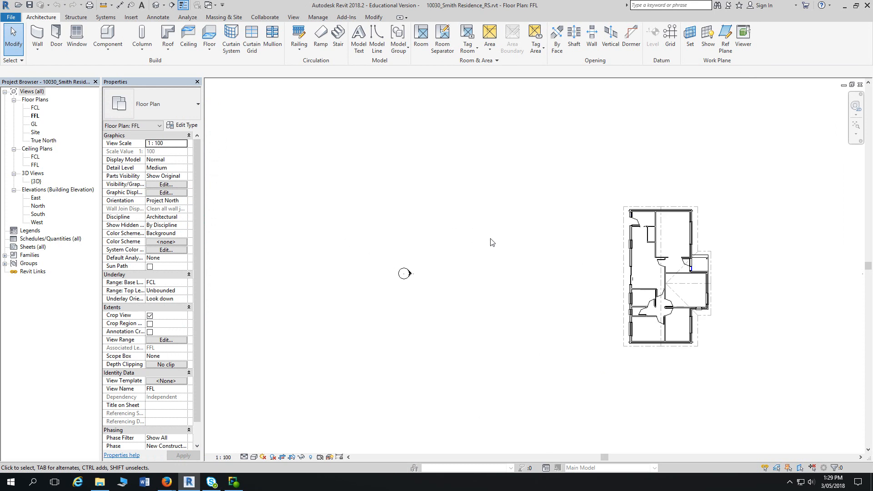
{"action": "middle_click_drag", "start_coordinate": [555, 245], "coordinate": [304, 205]}
{"action": "scroll", "coordinate": [433, 228], "scroll_direction": "up", "scroll_amount": 2}
{"action": "scroll", "coordinate": [359, 211], "scroll_direction": "up", "scroll_amount": 2}
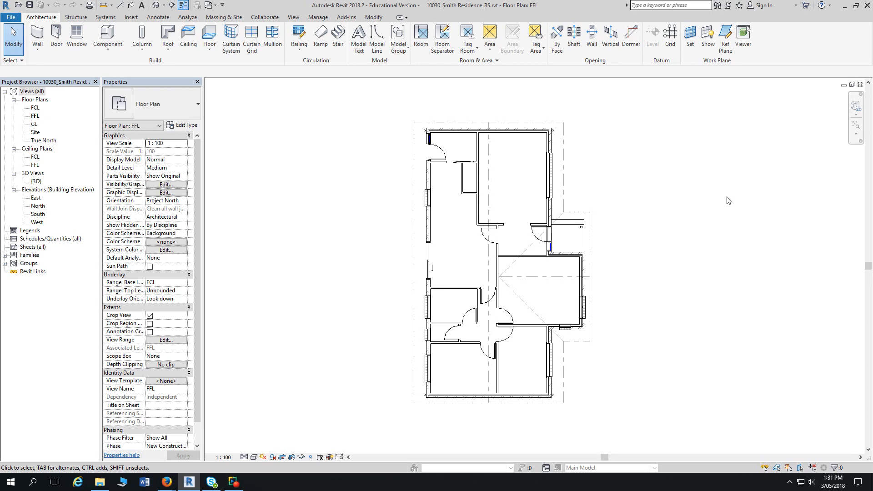
- Return to the assessment PDF in Firefox and read steps 3.5 to 3.7, highlighting 'Options' and the backup limit '2'
{"action": "key", "text": "alt+Tab"}
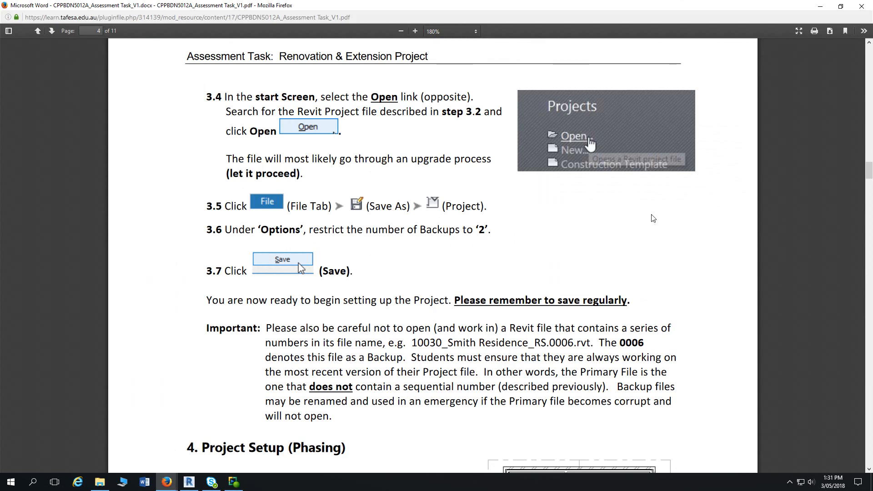
{"action": "scroll", "coordinate": [653, 218], "scroll_direction": "down", "scroll_amount": 1}
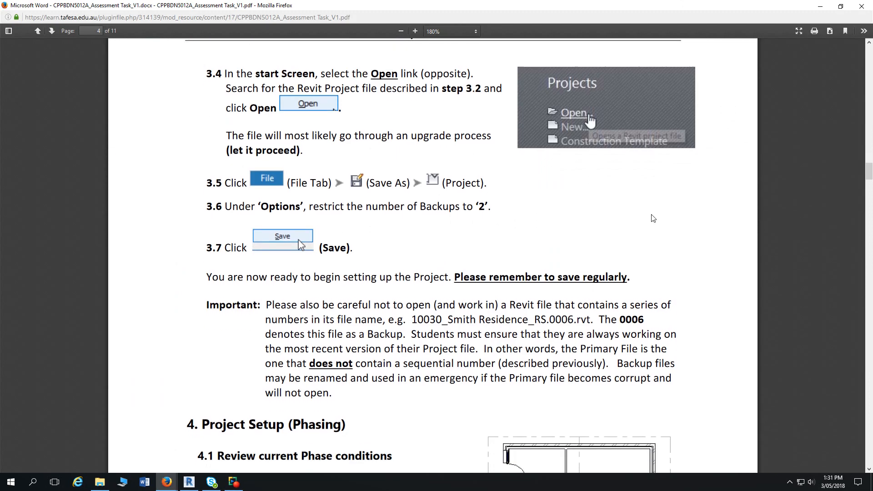
{"action": "scroll", "coordinate": [597, 209], "scroll_direction": "down", "scroll_amount": 1}
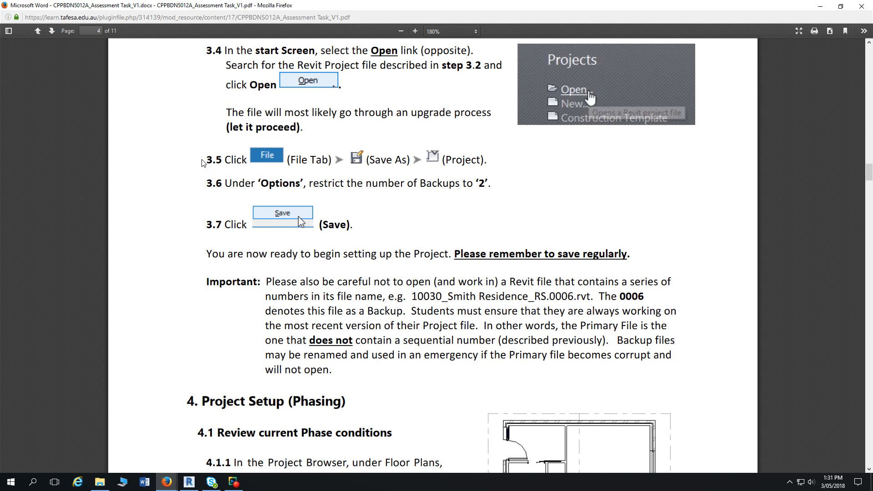
{"action": "scroll", "coordinate": [203, 161], "scroll_direction": "down", "scroll_amount": 1}
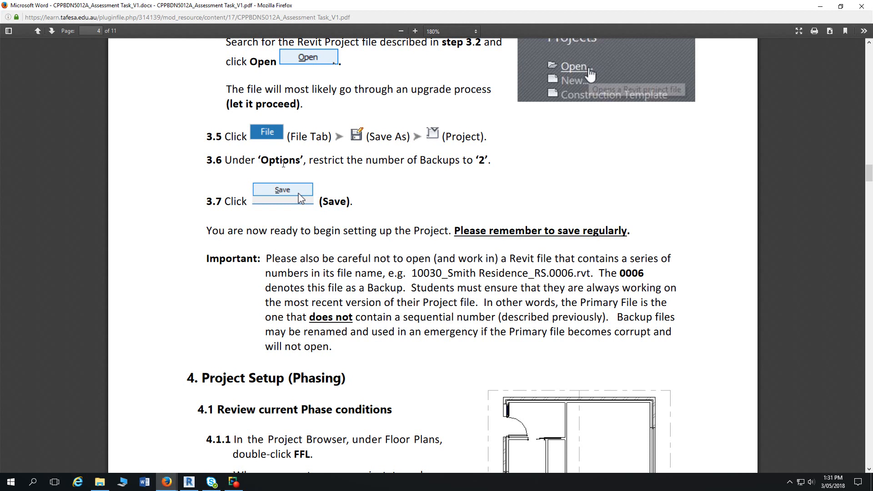
{"action": "left_click_drag", "start_coordinate": [260, 161], "coordinate": [300, 161]}
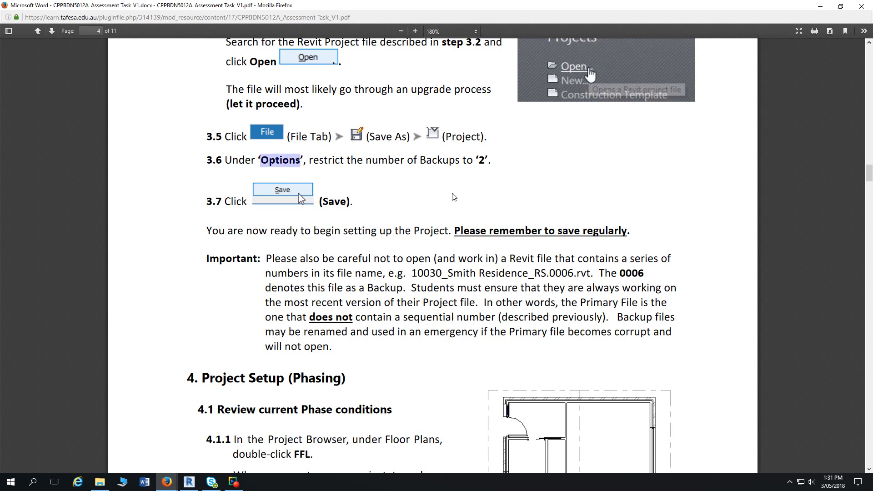
{"action": "left_click_drag", "start_coordinate": [477, 160], "coordinate": [485, 161]}
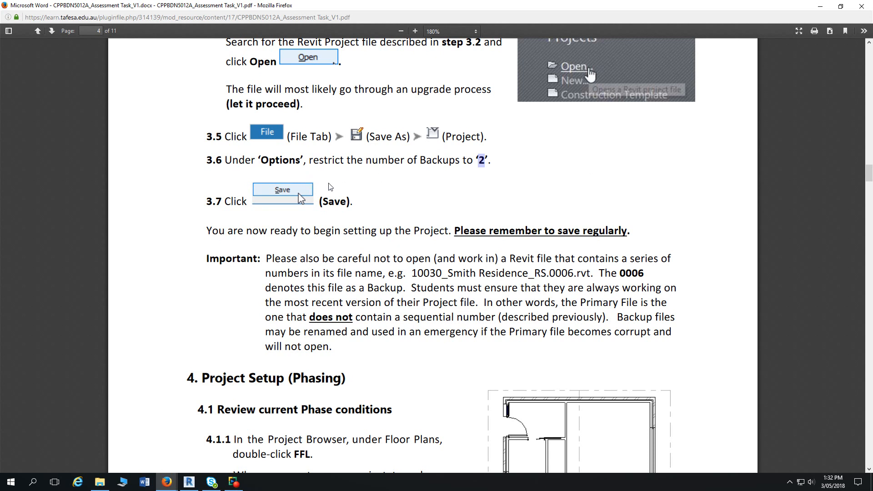
- In Revit, save the project as 10030_Smith Residence_RS.rvt in the 10030_Smith Residence folder with maximum backups set to 2
{"action": "left_click", "coordinate": [189, 482]}
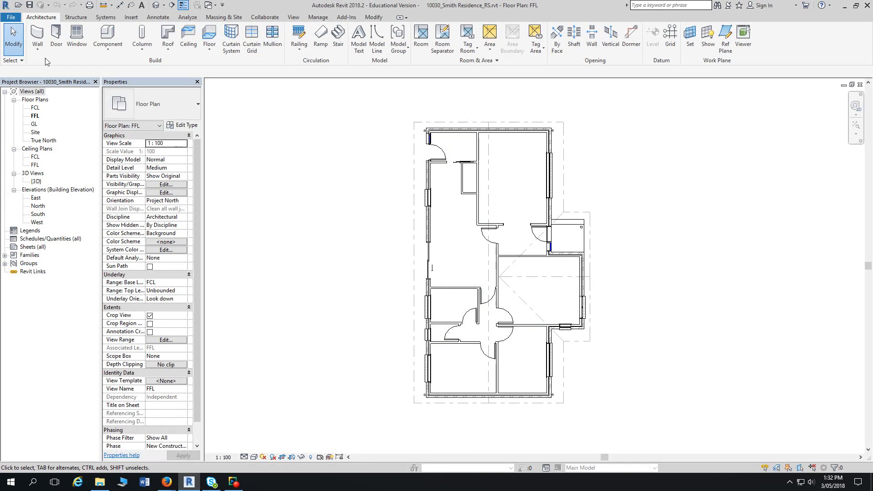
{"action": "left_click", "coordinate": [11, 18]}
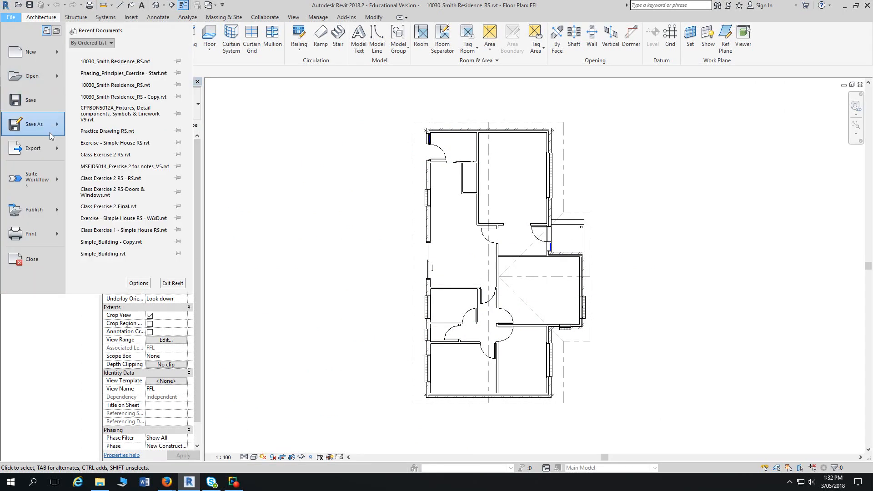
{"action": "mouse_move", "coordinate": [43, 131]}
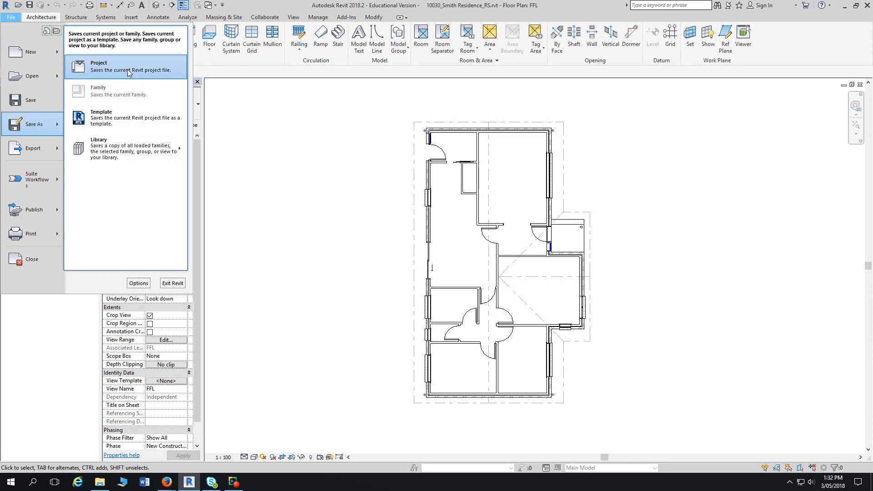
{"action": "left_click", "coordinate": [128, 69]}
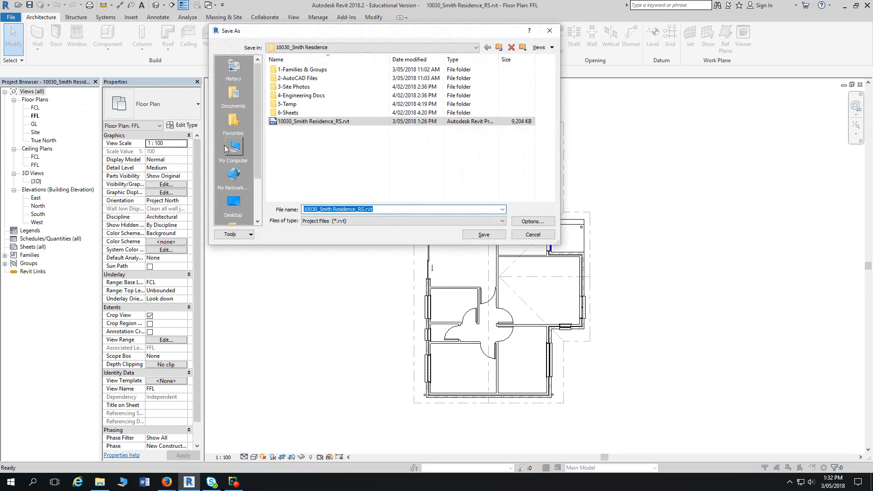
{"action": "left_click_drag", "start_coordinate": [372, 35], "coordinate": [372, 28]}
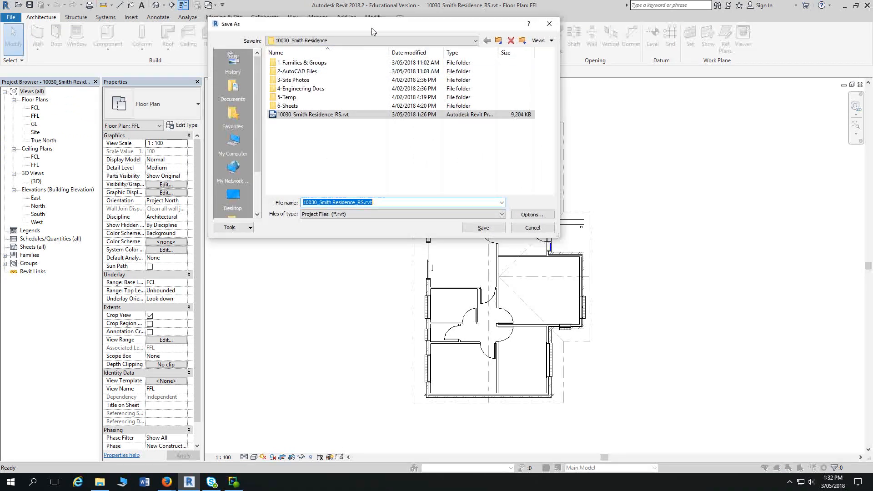
{"action": "left_click", "coordinate": [533, 215]}
{"action": "left_click_drag", "start_coordinate": [491, 82], "coordinate": [481, 59]}
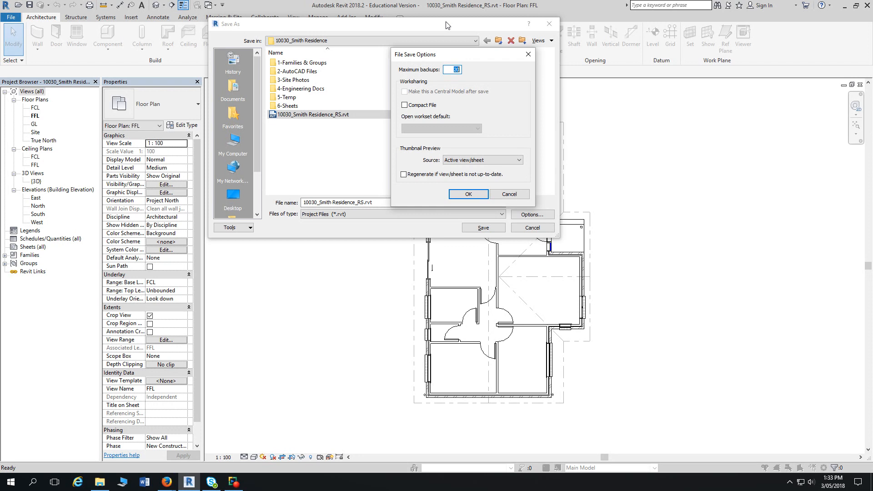
{"action": "type", "text": "2"}
{"action": "left_click", "coordinate": [457, 194]}
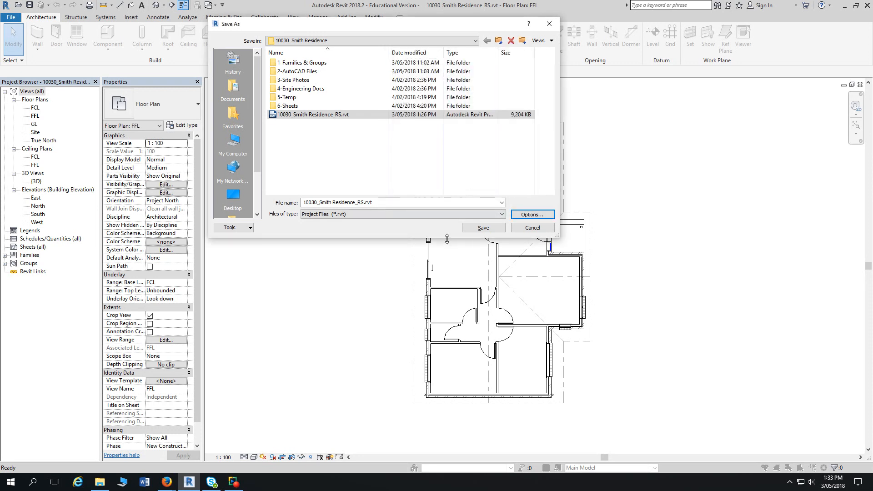
{"action": "left_click", "coordinate": [484, 228]}
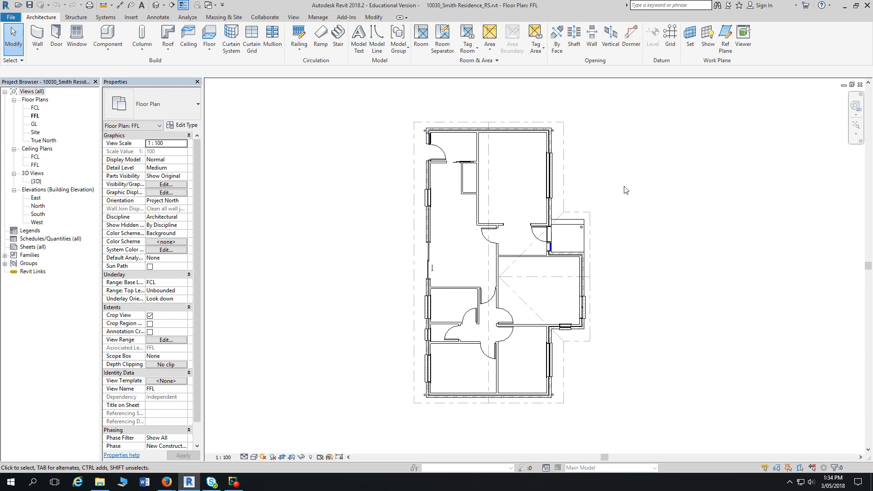
- Return to the assessment PDF in Firefox, enlarge it to 250% and read the Important note on backup files
{"action": "key", "text": "alt+Tab"}
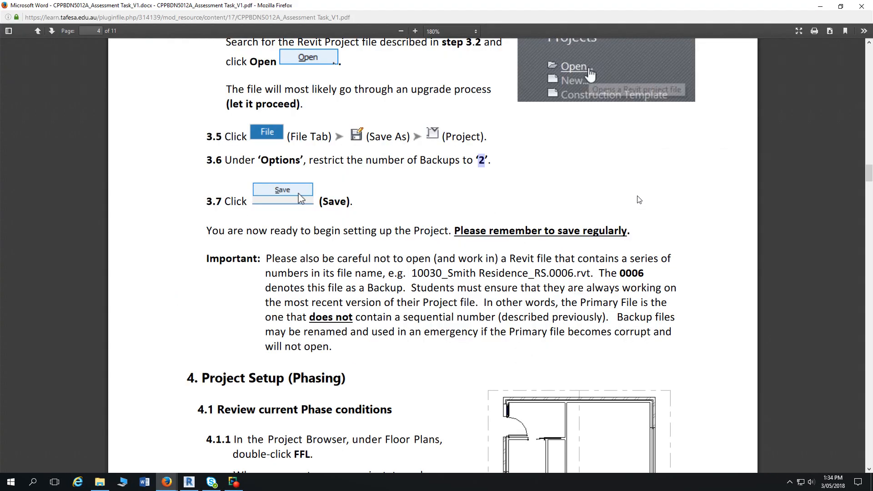
{"action": "scroll", "coordinate": [640, 200], "scroll_direction": "down", "scroll_amount": 3}
{"action": "scroll", "coordinate": [644, 233], "scroll_direction": "up", "scroll_amount": 3, "text": "ctrl"}
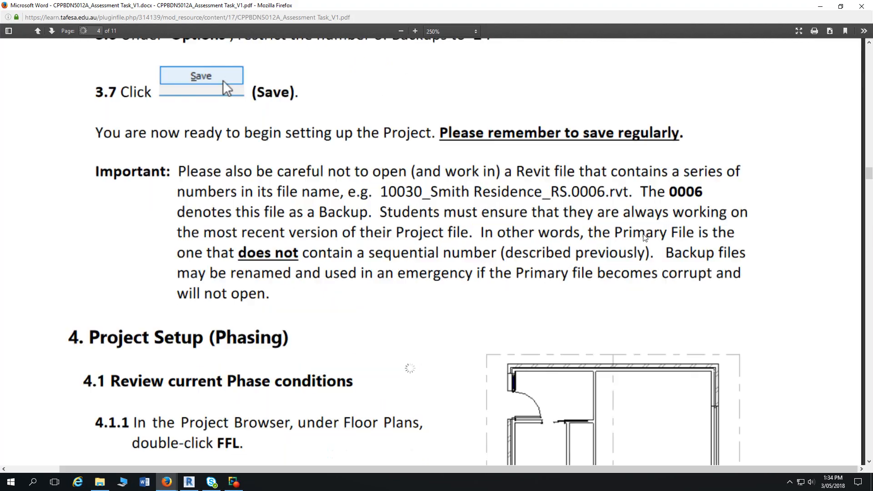
{"action": "scroll", "coordinate": [645, 241], "scroll_direction": "down", "scroll_amount": 2}
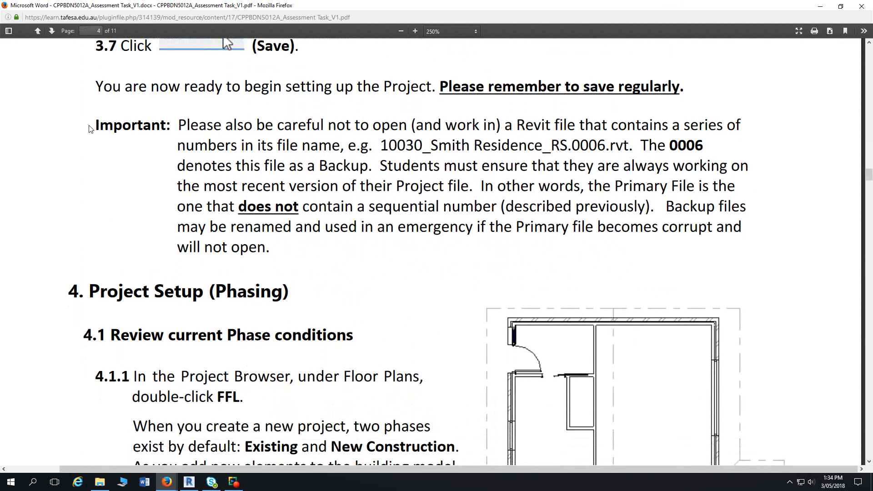
{"action": "left_click_drag", "start_coordinate": [89, 125], "coordinate": [171, 126]}
{"action": "left_click", "coordinate": [166, 140]}
- Read steps 4.1.1 and 4.1.2 of Project Setup (Phasing) on reviewing current phase conditions and switch back to Revit
{"action": "scroll", "coordinate": [136, 177], "scroll_direction": "down", "scroll_amount": 4}
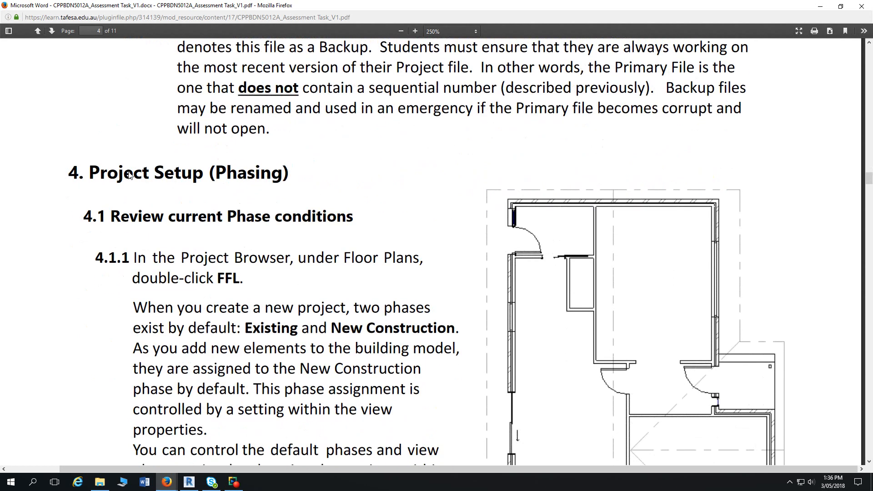
{"action": "scroll", "coordinate": [129, 171], "scroll_direction": "down", "scroll_amount": 1}
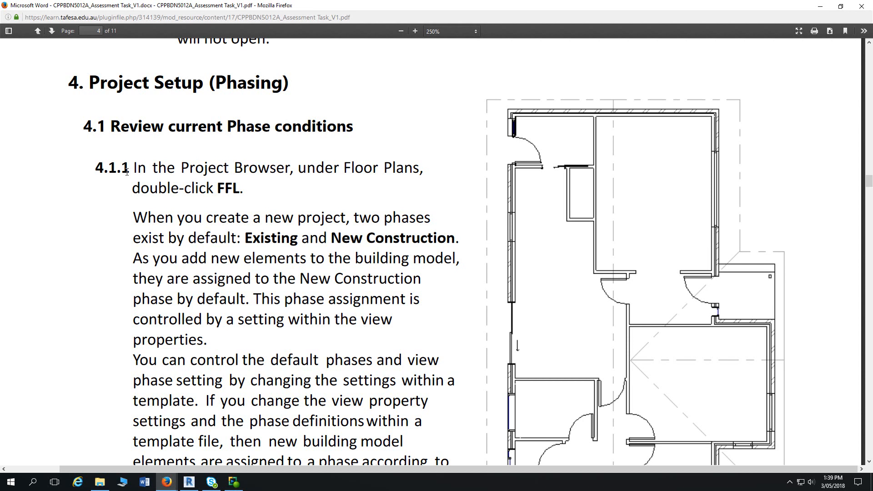
{"action": "scroll", "coordinate": [138, 273], "scroll_direction": "down", "scroll_amount": 4}
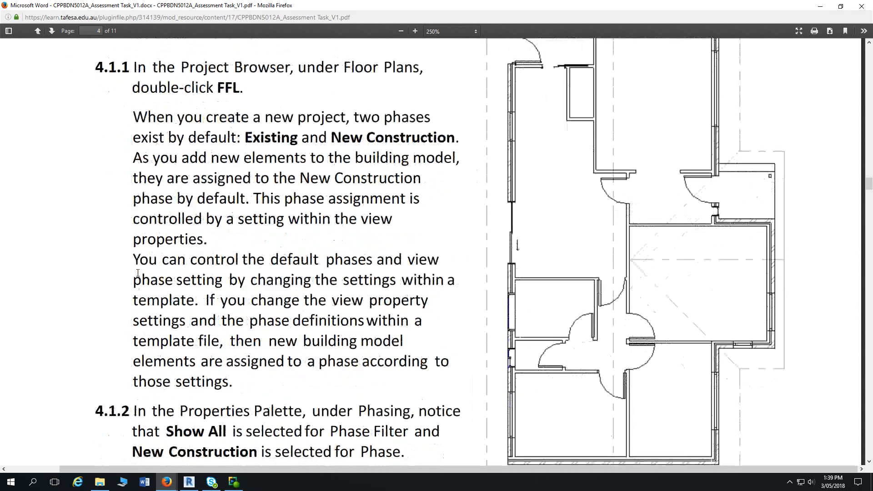
{"action": "scroll", "coordinate": [138, 272], "scroll_direction": "down", "scroll_amount": 4}
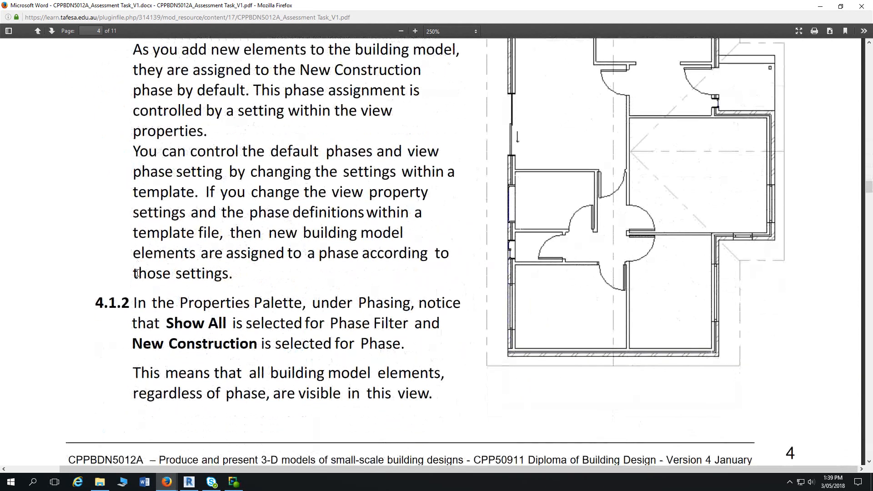
{"action": "scroll", "coordinate": [137, 273], "scroll_direction": "down", "scroll_amount": 5}
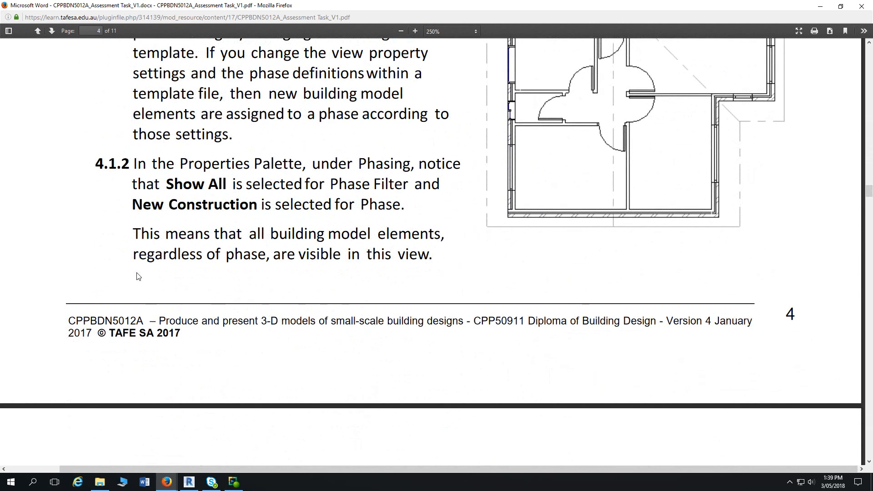
{"action": "scroll", "coordinate": [138, 276], "scroll_direction": "up", "scroll_amount": 3}
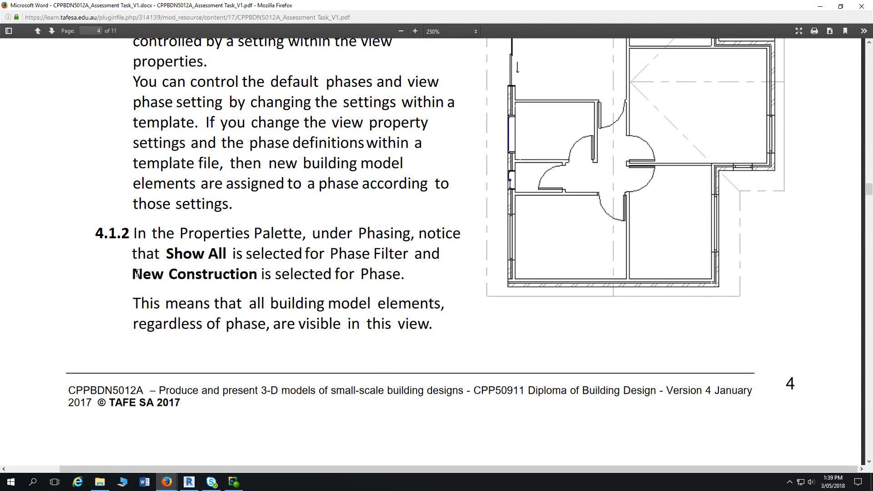
{"action": "key", "text": "alt+Tab"}
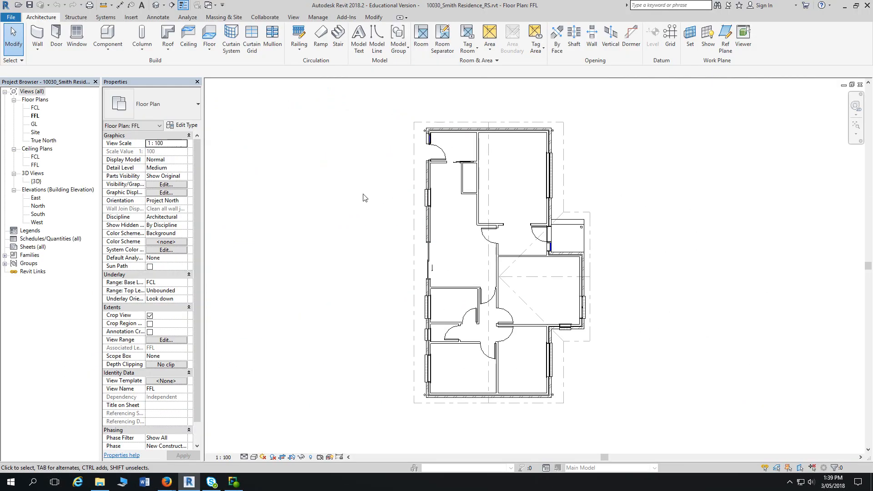
- Float the Properties palette over the drawing area and review the FFL plan's Phase Filter options and Phase setting under Phasing
{"action": "middle_click_drag", "start_coordinate": [335, 213], "coordinate": [335, 204]}
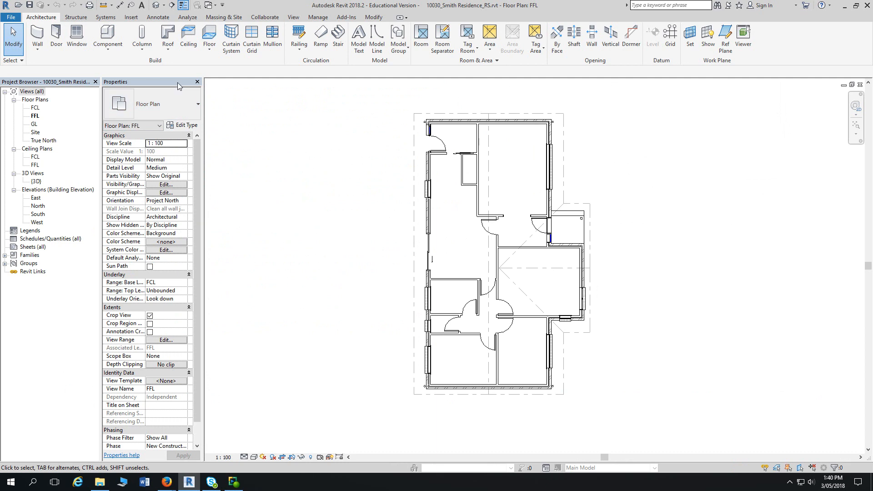
{"action": "left_click_drag", "start_coordinate": [178, 83], "coordinate": [198, 94]}
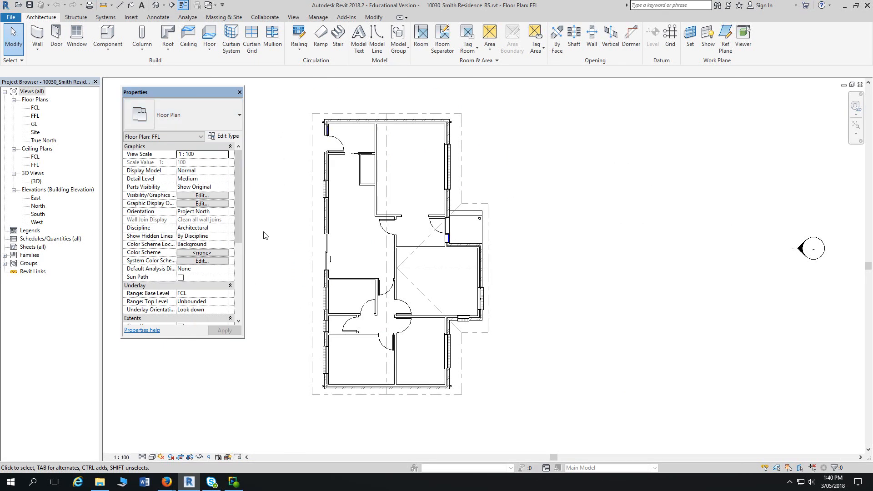
{"action": "middle_click_drag", "start_coordinate": [277, 199], "coordinate": [308, 185]}
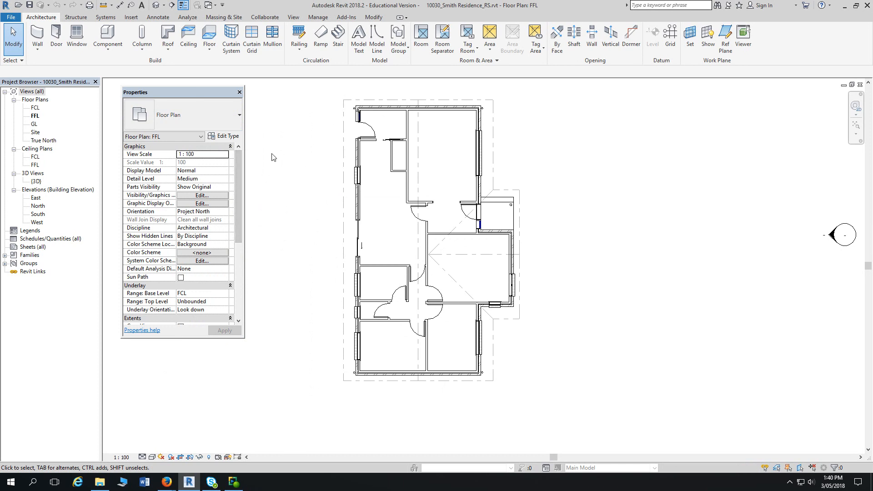
{"action": "left_click_drag", "start_coordinate": [240, 193], "coordinate": [242, 267]}
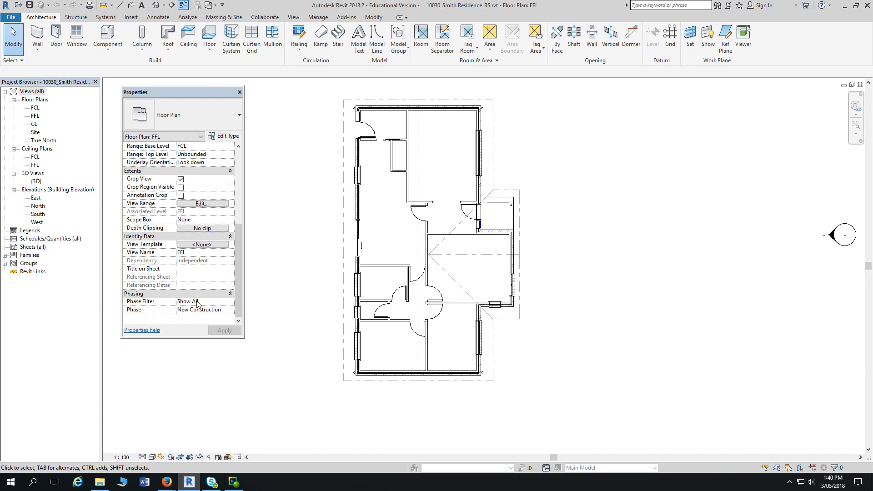
{"action": "left_click", "coordinate": [225, 302]}
{"action": "left_click", "coordinate": [225, 302]}
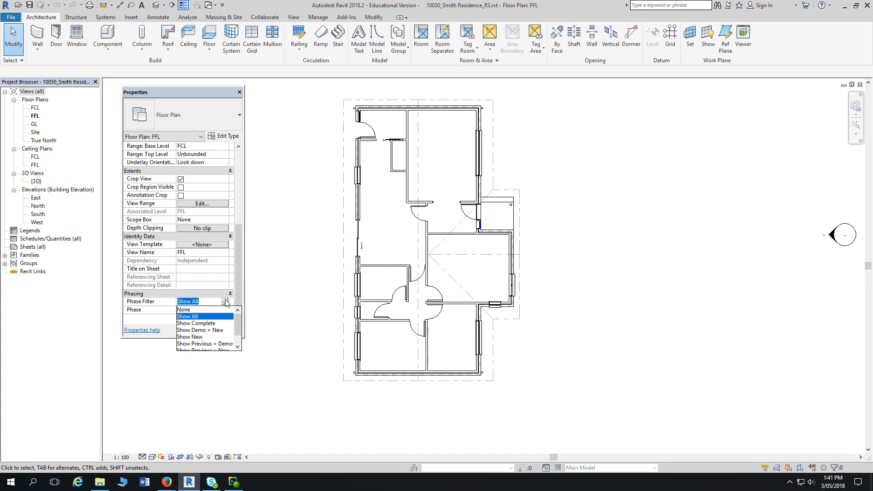
- Switch to the assessment PDF in Firefox and read steps 4.1.3 to 4.1.5 on checking an exterior wall's phase
{"action": "key", "text": "alt+Tab"}
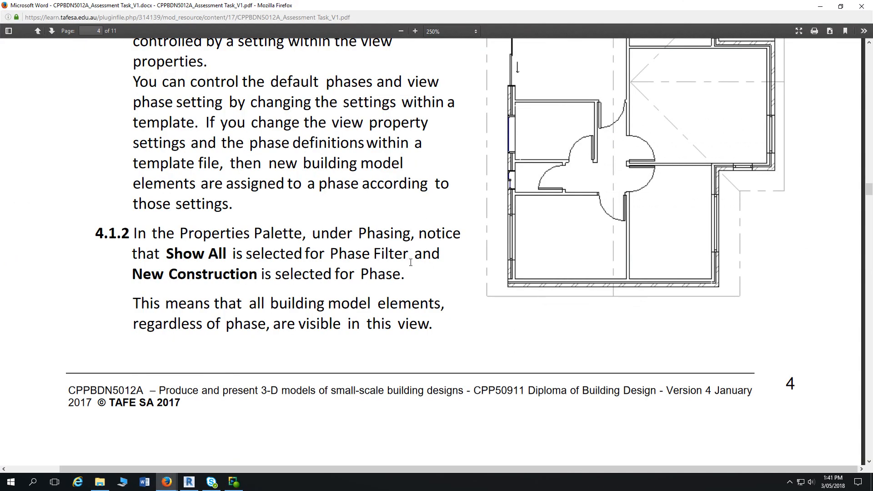
{"action": "scroll", "coordinate": [411, 262], "scroll_direction": "down", "scroll_amount": 8}
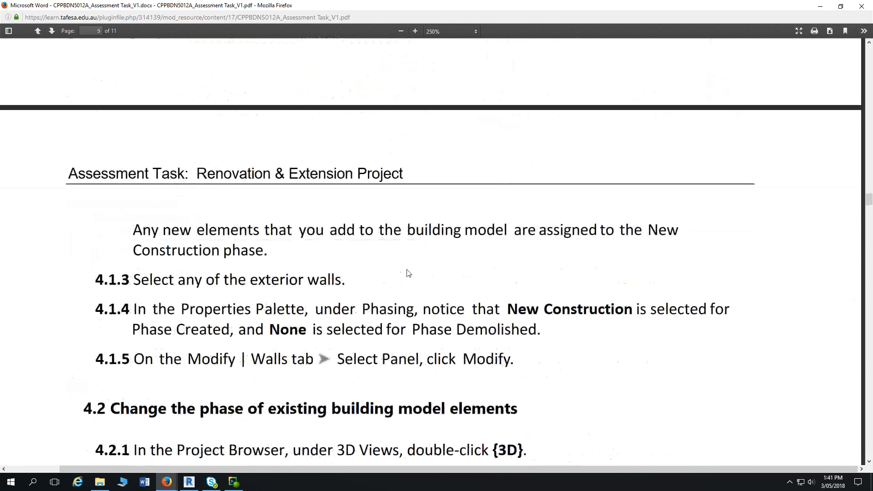
{"action": "scroll", "coordinate": [412, 273], "scroll_direction": "down", "scroll_amount": 1}
{"action": "scroll", "coordinate": [409, 266], "scroll_direction": "down", "scroll_amount": 1}
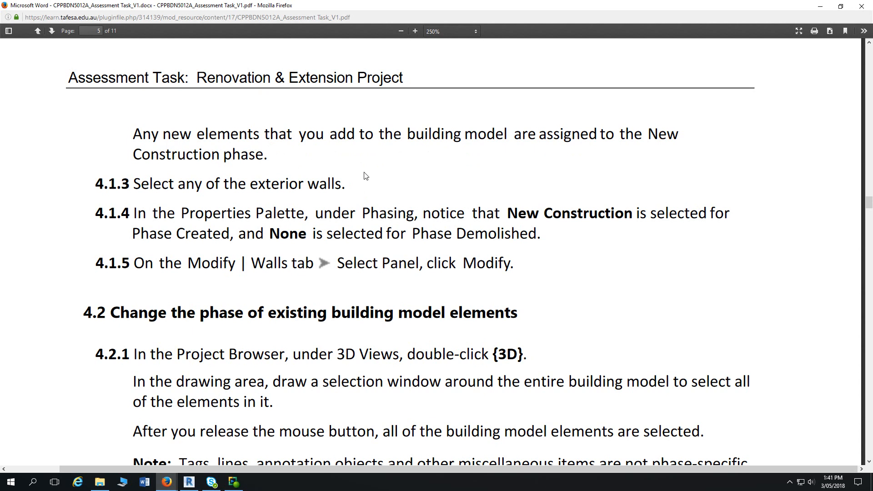
- Return to Revit, select an exterior brick veneer wall, check its Phase Created and Phase Demolished settings, and clear the selection
{"action": "key", "text": "alt+Tab"}
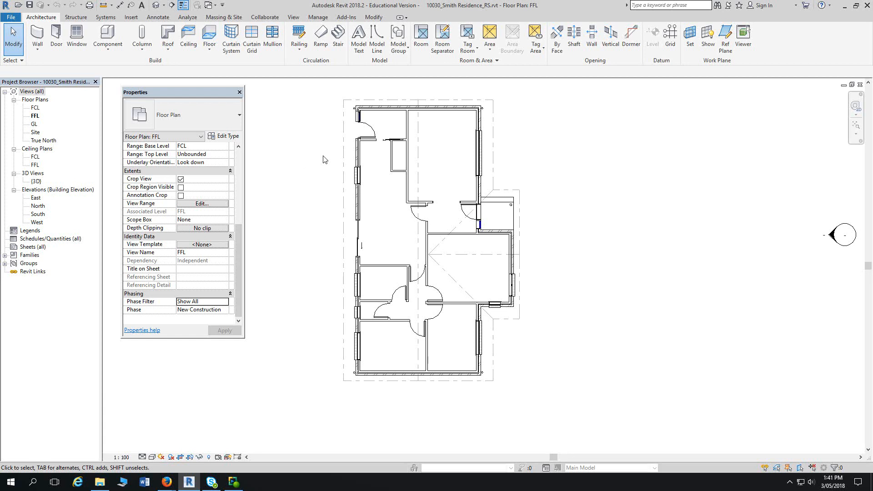
{"action": "left_click", "coordinate": [359, 152]}
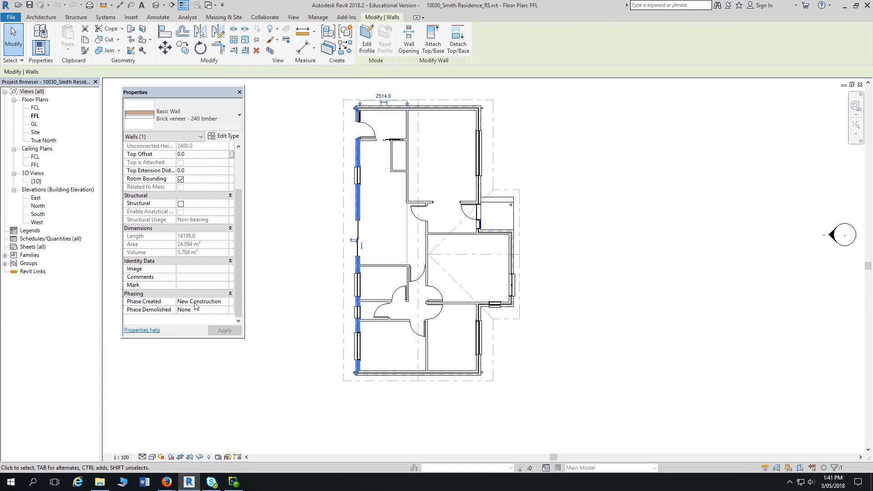
{"action": "left_click", "coordinate": [303, 273]}
- Switch to the assessment PDF in Firefox and read section 4.2, highlighting 'Change the phase of existing building model elements'
{"action": "key", "text": "alt+Tab"}
{"action": "scroll", "coordinate": [302, 296], "scroll_direction": "down", "scroll_amount": 5}
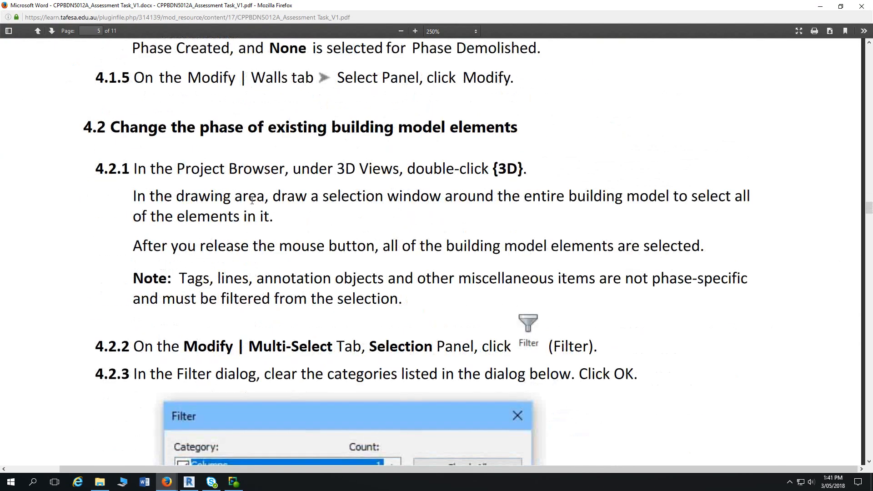
{"action": "left_click_drag", "start_coordinate": [113, 131], "coordinate": [601, 136]}
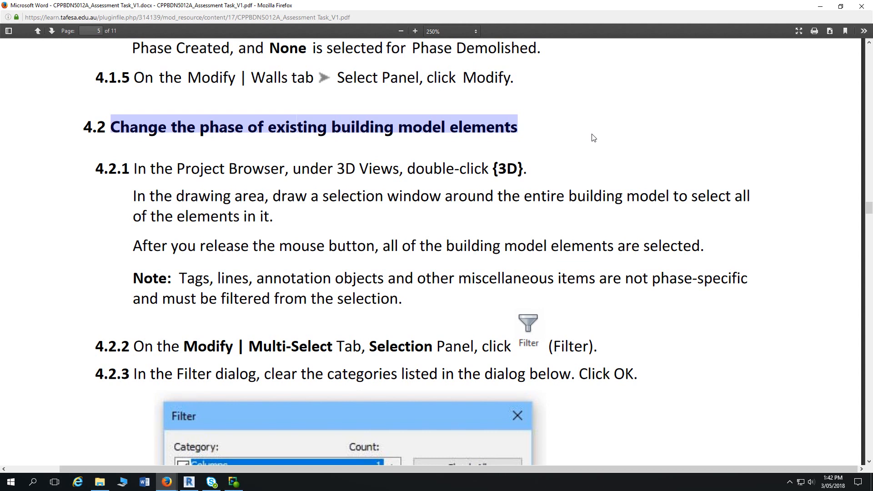
- Return to Revit, review the Existing and New Construction project phases in the Phasing dialog, and close it without changes
{"action": "key", "text": "alt+Tab"}
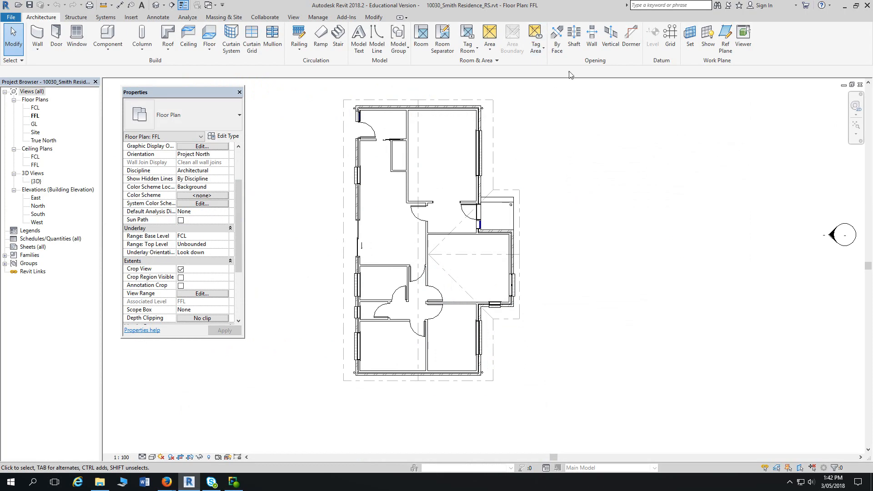
{"action": "left_click", "coordinate": [318, 17]}
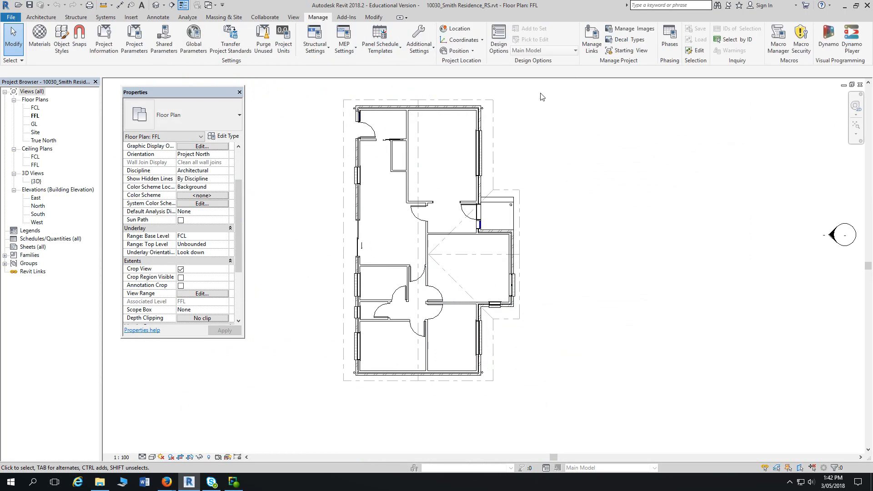
{"action": "left_click", "coordinate": [671, 40]}
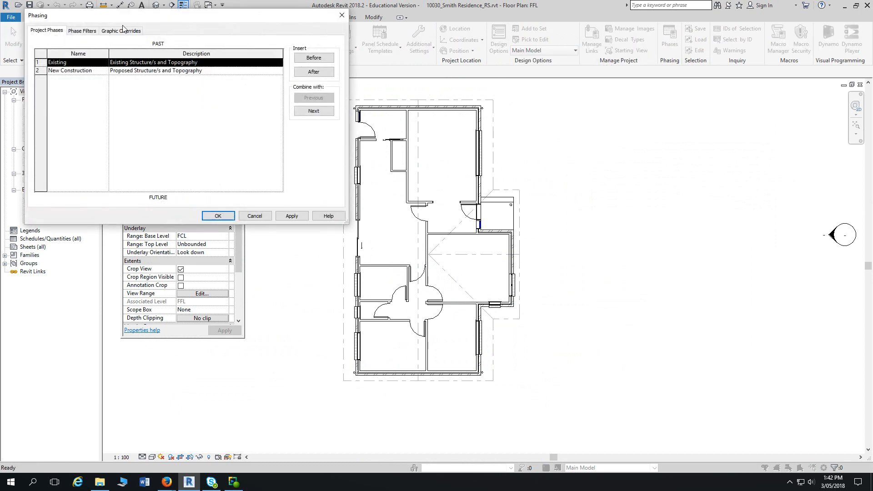
{"action": "left_click_drag", "start_coordinate": [473, 18], "coordinate": [576, 16]}
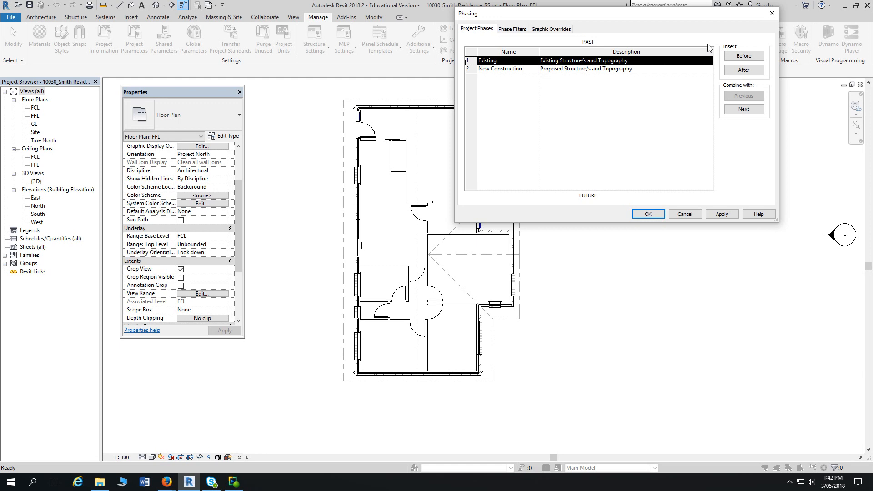
{"action": "left_click", "coordinate": [483, 72]}
{"action": "left_click", "coordinate": [772, 13]}
- Open the {3D} view and window-select the entire building model
{"action": "middle_click_drag", "start_coordinate": [624, 147], "coordinate": [663, 159]}
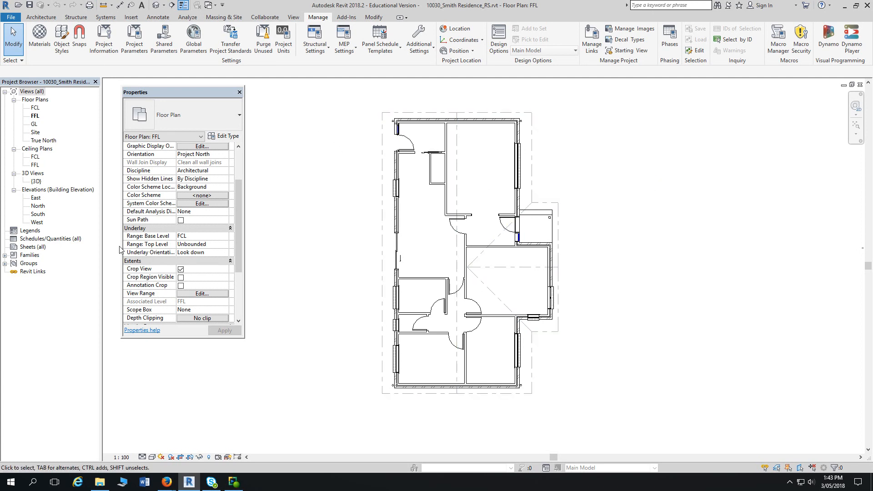
{"action": "double_click", "coordinate": [36, 182]}
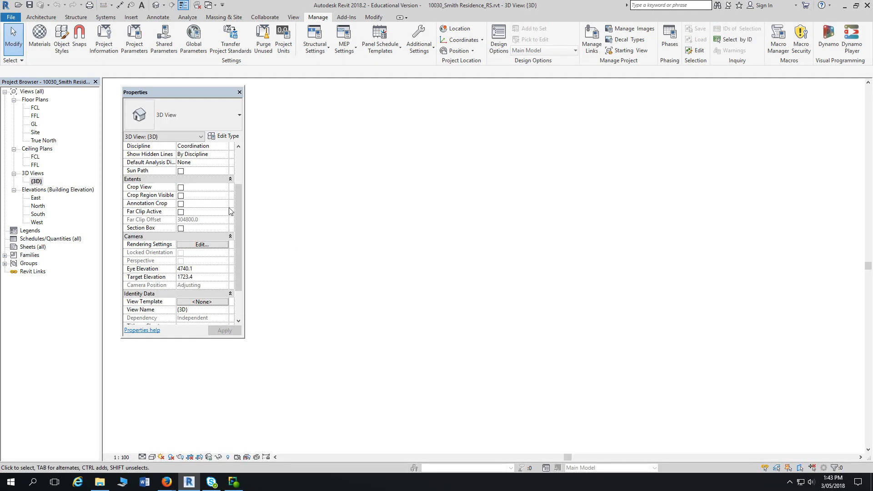
{"action": "scroll", "coordinate": [333, 366], "scroll_direction": "down", "scroll_amount": 3}
{"action": "middle_click_drag", "start_coordinate": [333, 366], "coordinate": [416, 305]}
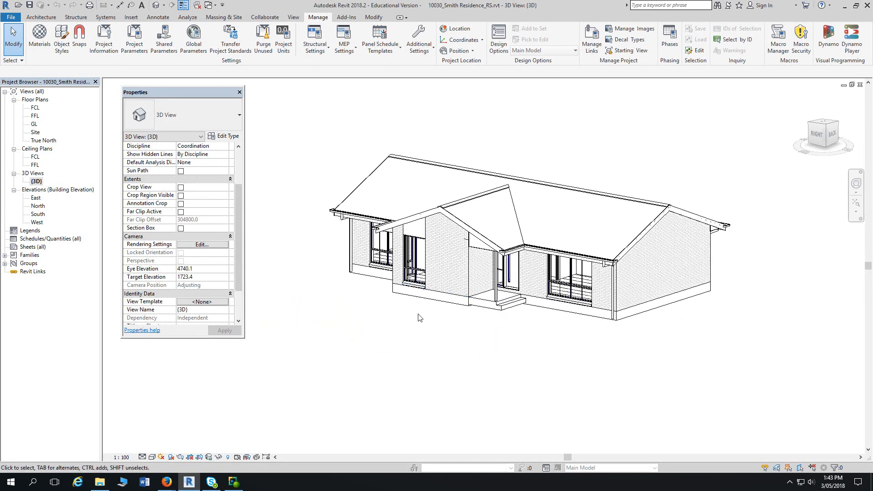
{"action": "middle_click_drag", "start_coordinate": [453, 342], "coordinate": [447, 362], "text": "shift"}
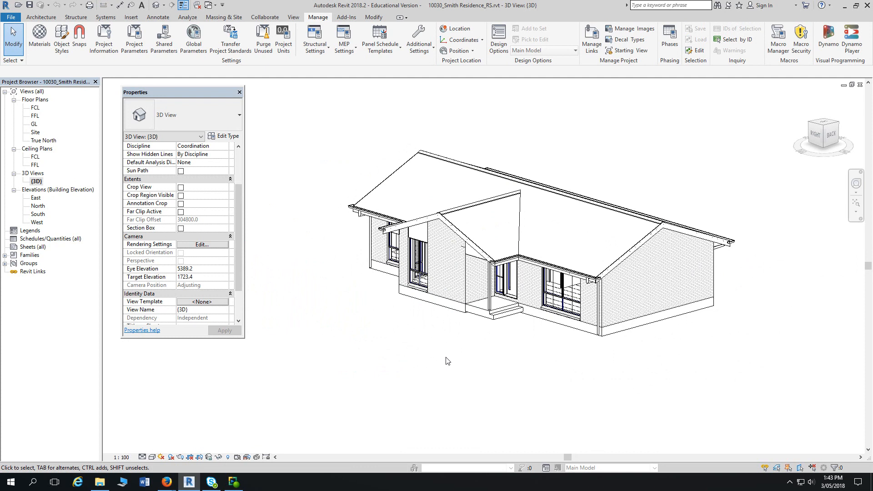
{"action": "left_click_drag", "start_coordinate": [304, 126], "coordinate": [756, 379]}
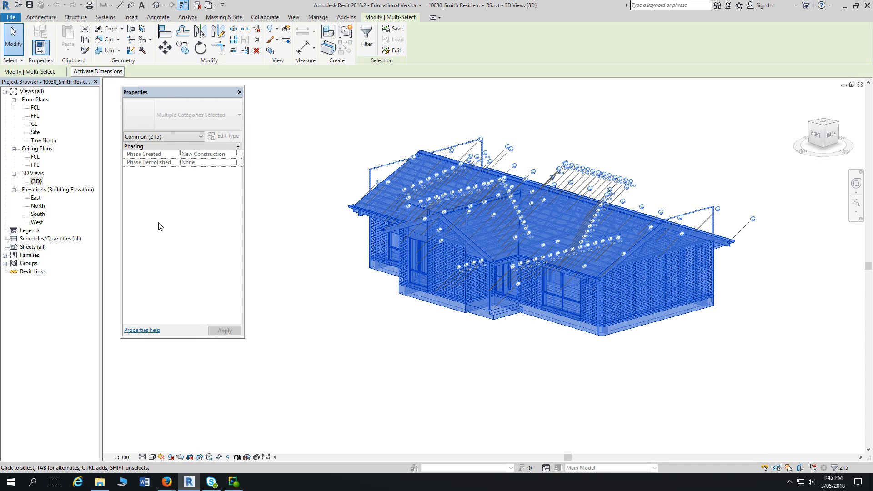
- In the assessment PDF in Firefox, read steps 4.2.2 to 4.2.4 on which categories to filter out and the Phase Created setting
{"action": "mouse_move", "coordinate": [165, 486]}
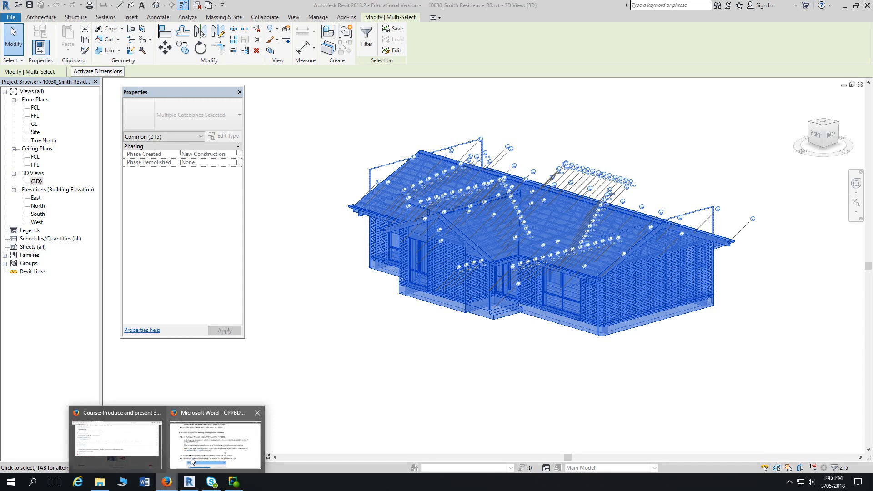
{"action": "left_click", "coordinate": [215, 439]}
{"action": "scroll", "coordinate": [348, 291], "scroll_direction": "down", "scroll_amount": 3}
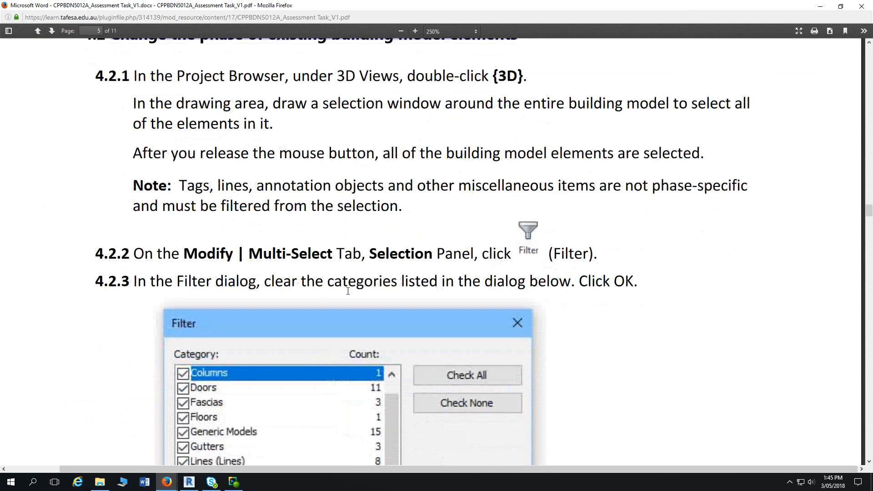
{"action": "scroll", "coordinate": [348, 291], "scroll_direction": "down", "scroll_amount": 2}
{"action": "scroll", "coordinate": [347, 291], "scroll_direction": "down", "scroll_amount": 2}
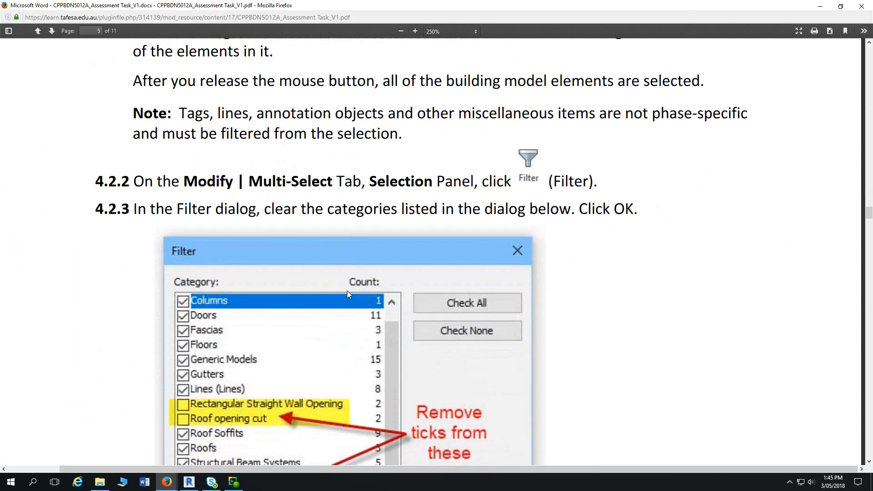
{"action": "scroll", "coordinate": [259, 217], "scroll_direction": "up", "scroll_amount": 1}
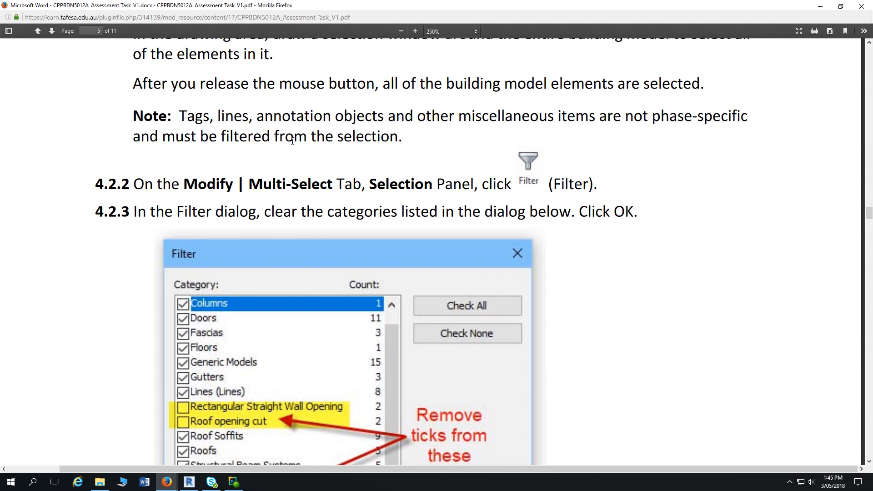
{"action": "scroll", "coordinate": [132, 186], "scroll_direction": "down", "scroll_amount": 3}
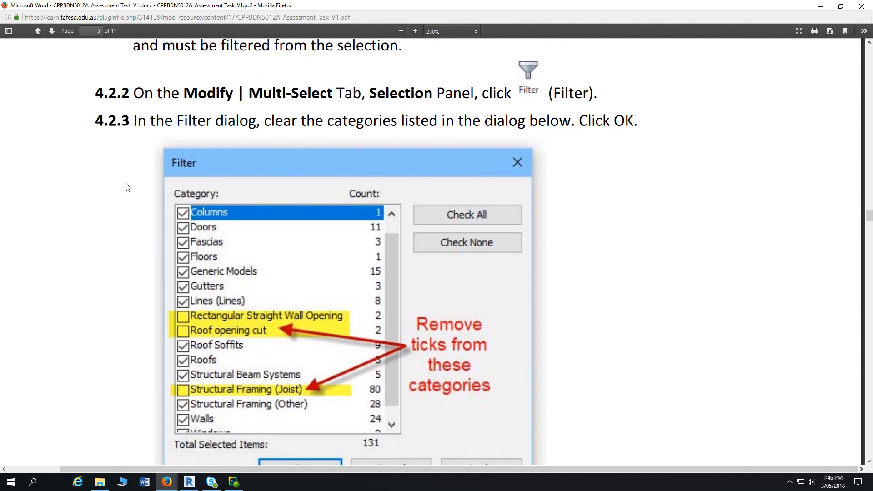
{"action": "scroll", "coordinate": [132, 187], "scroll_direction": "down", "scroll_amount": 1}
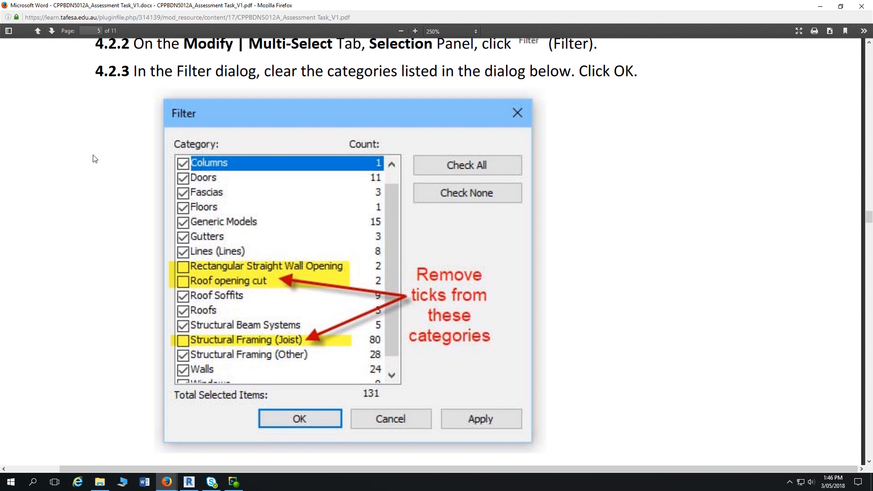
{"action": "scroll", "coordinate": [155, 115], "scroll_direction": "down", "scroll_amount": 1}
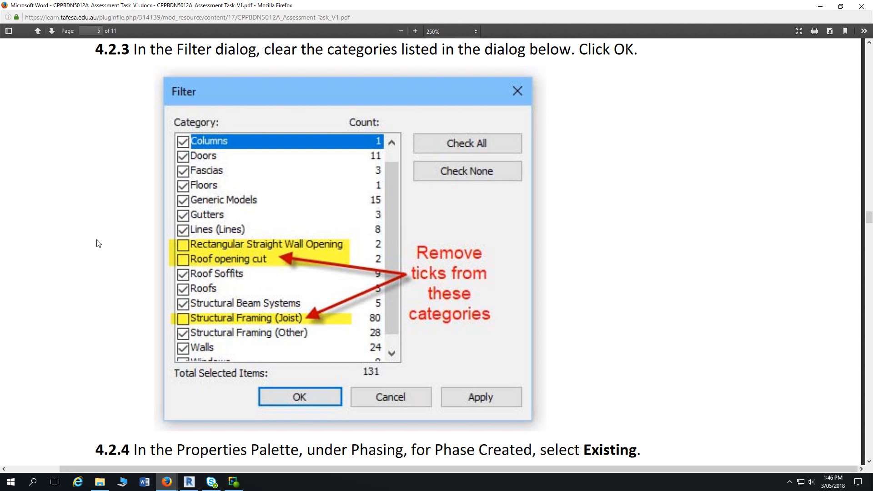
- Return to Revit and filter Rectangular Straight Wall Opening, Roof opening cut and Structural Framing (Joist) out of the building selection
{"action": "key", "text": "alt+Tab"}
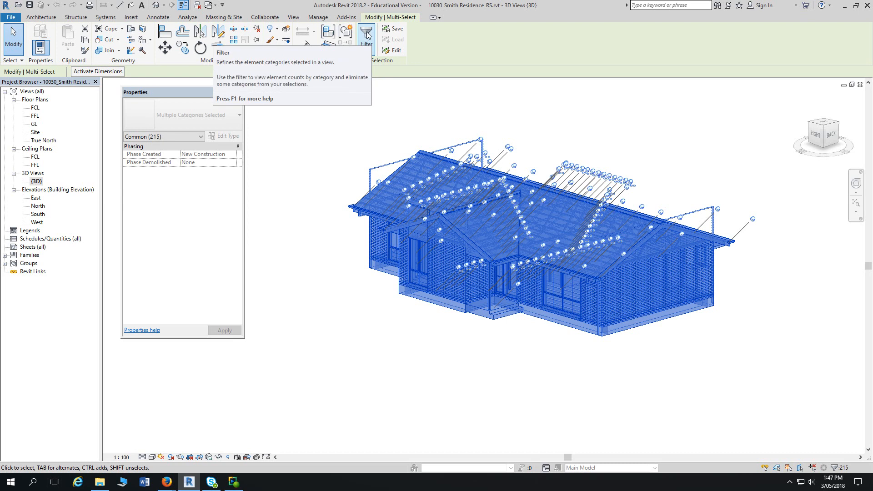
{"action": "left_click", "coordinate": [837, 468]}
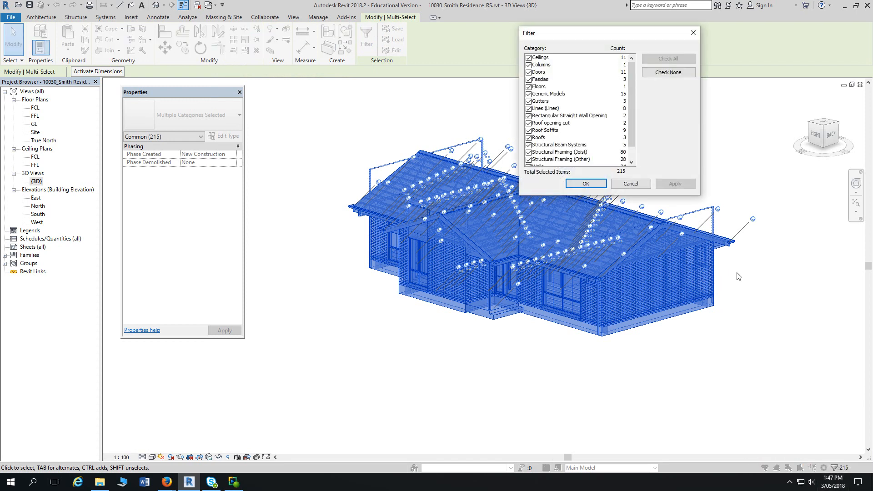
{"action": "left_click_drag", "start_coordinate": [620, 39], "coordinate": [512, 68]}
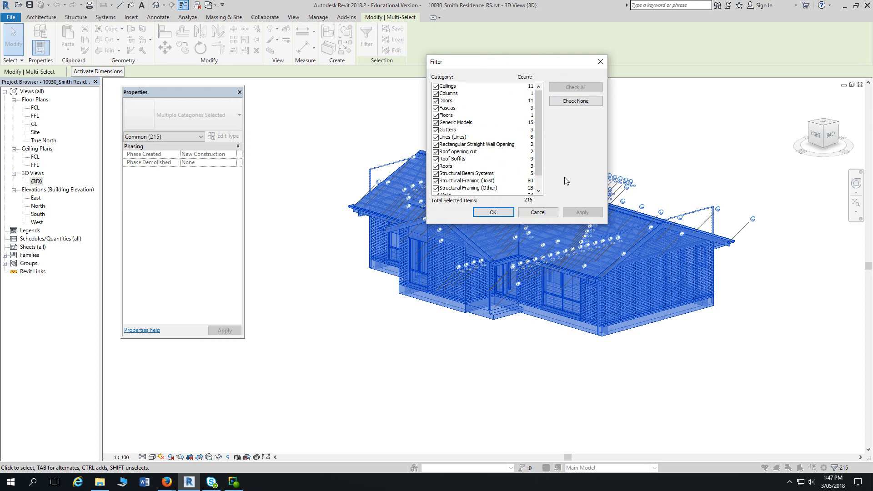
{"action": "left_click", "coordinate": [436, 144]}
{"action": "left_click", "coordinate": [436, 152]}
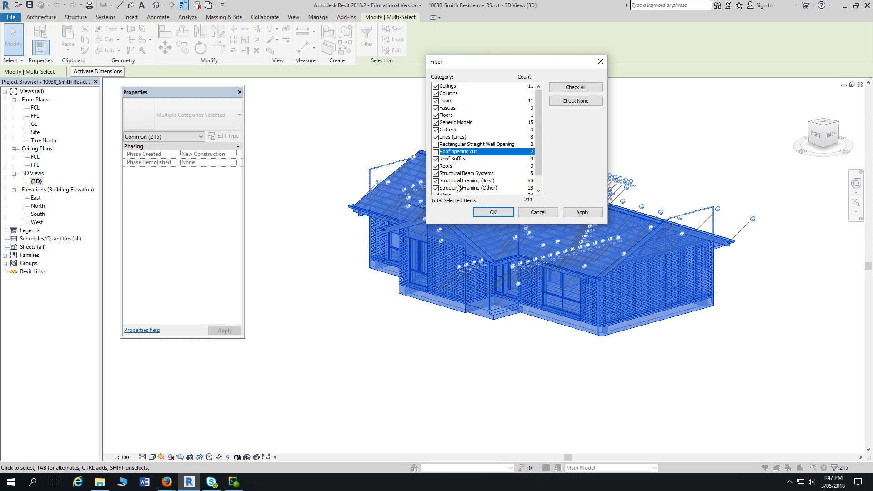
{"action": "left_click", "coordinate": [436, 181]}
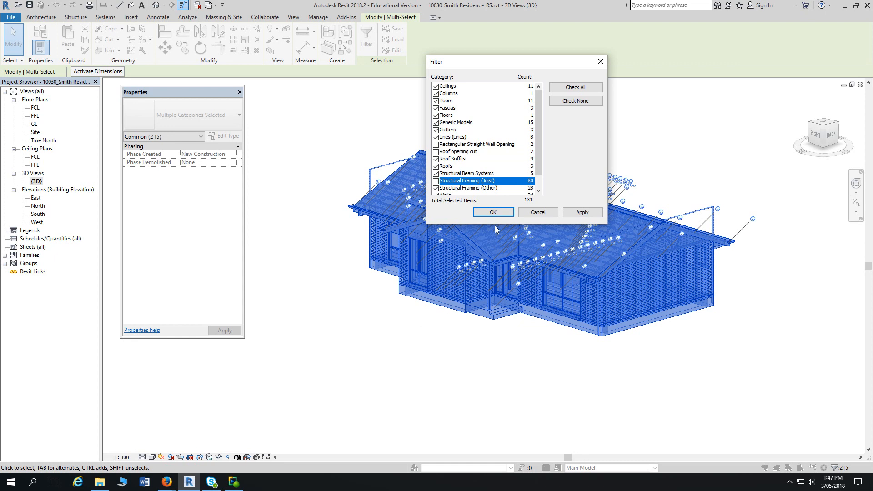
{"action": "left_click", "coordinate": [493, 213]}
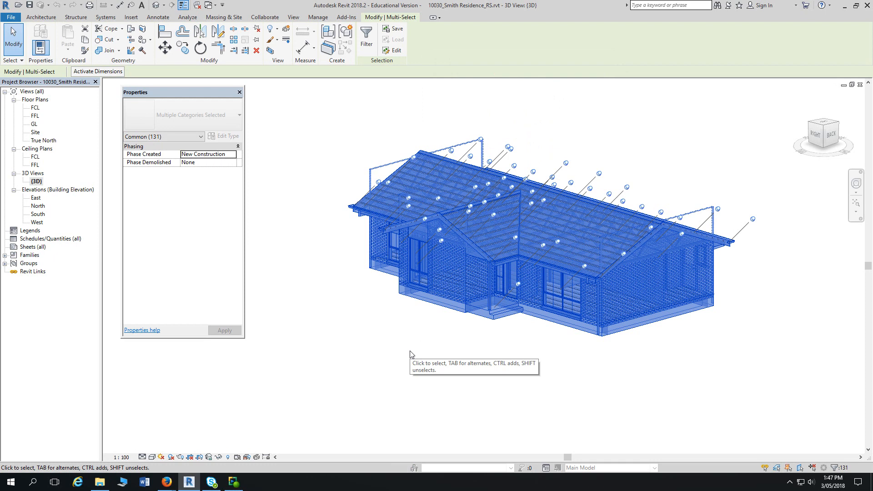
- Set Phase Created to Existing for the filtered building elements and clear the selection
{"action": "left_click", "coordinate": [235, 157]}
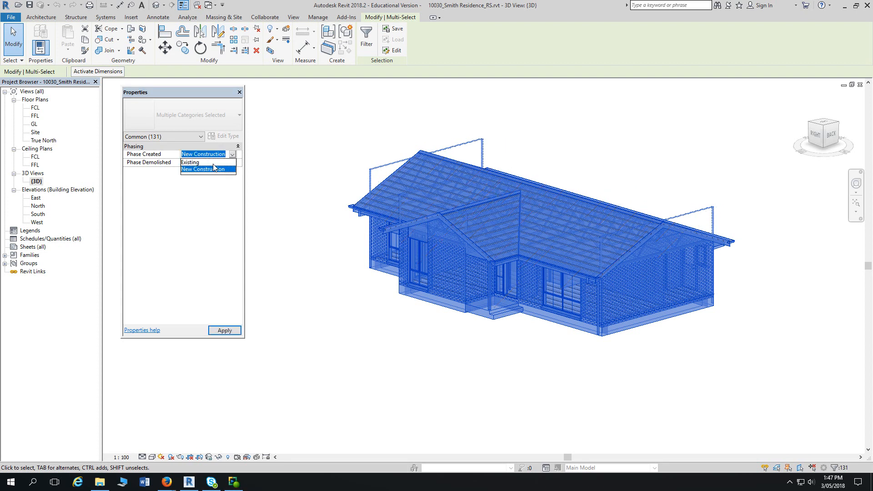
{"action": "left_click", "coordinate": [191, 162]}
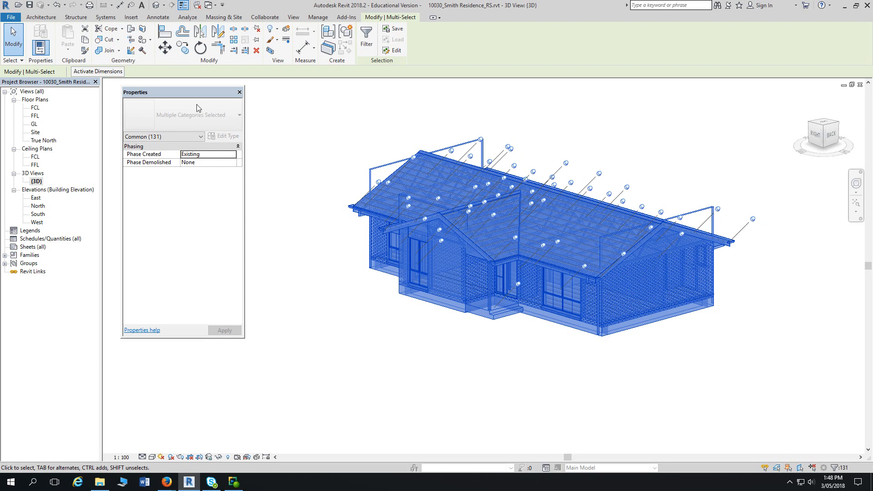
{"action": "left_click", "coordinate": [312, 114]}
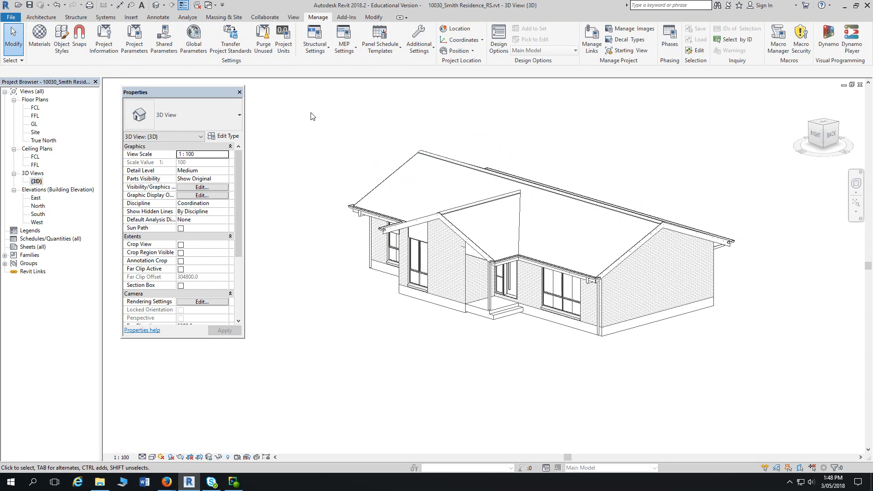
- Check the Phasing properties of the brick veneer end wall and of the main tiled roof
{"action": "left_click", "coordinate": [681, 280]}
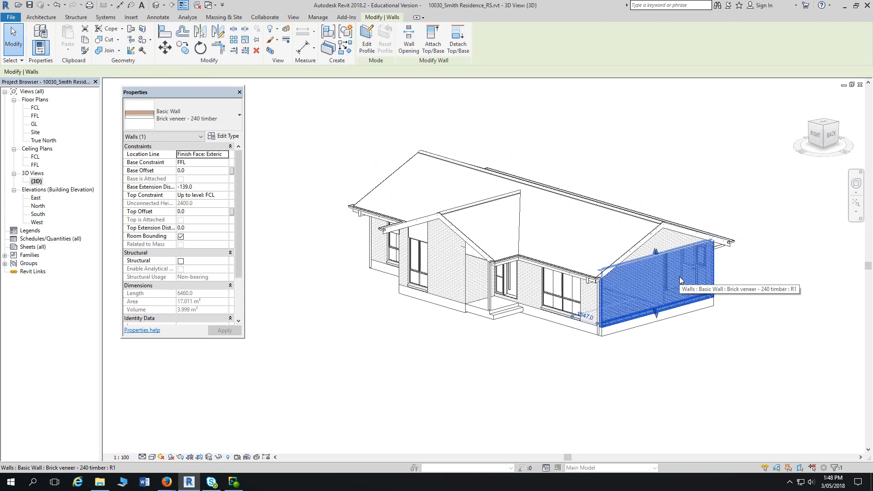
{"action": "left_click_drag", "start_coordinate": [239, 224], "coordinate": [238, 274]}
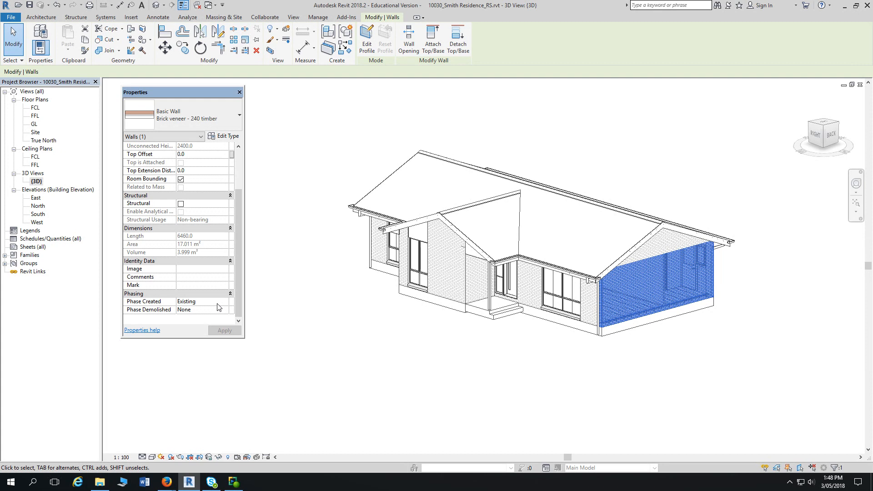
{"action": "left_click", "coordinate": [642, 130]}
{"action": "left_click", "coordinate": [578, 223]}
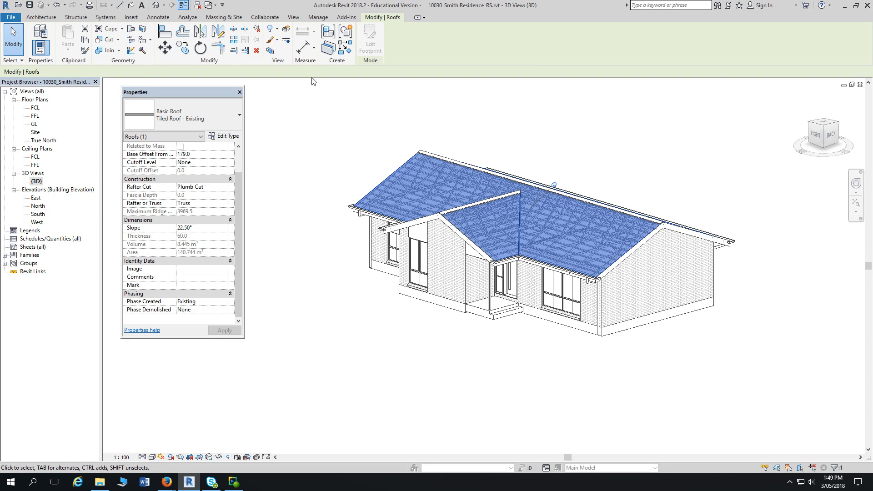
- Open the FFL floor plan, deselect the roof and bring up the view's Phasing properties
{"action": "double_click", "coordinate": [35, 116]}
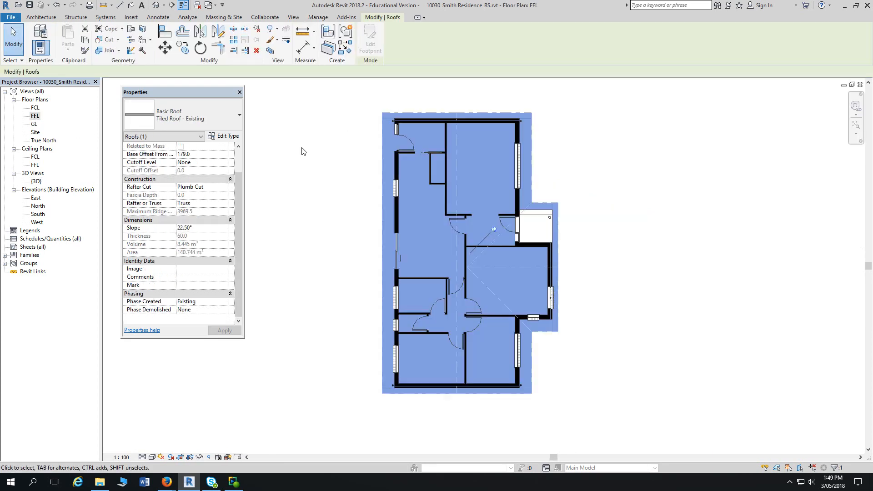
{"action": "left_click", "coordinate": [324, 163]}
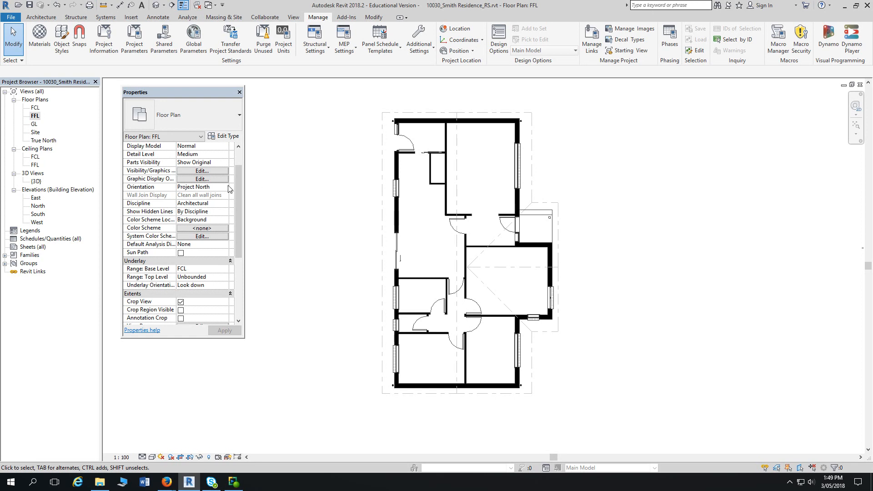
{"action": "left_click_drag", "start_coordinate": [237, 185], "coordinate": [238, 251]}
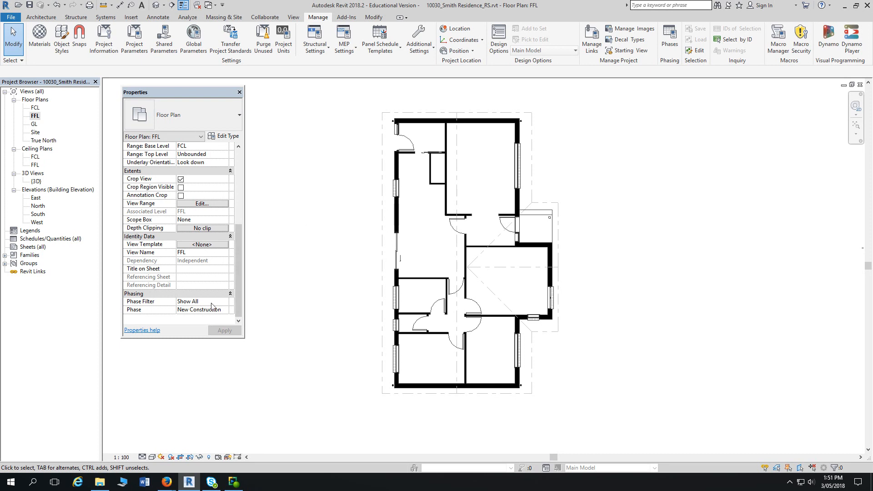
- Set the FFL view's Phase to Existing and check the phasing of the long exterior brick veneer wall
{"action": "left_click", "coordinate": [224, 311]}
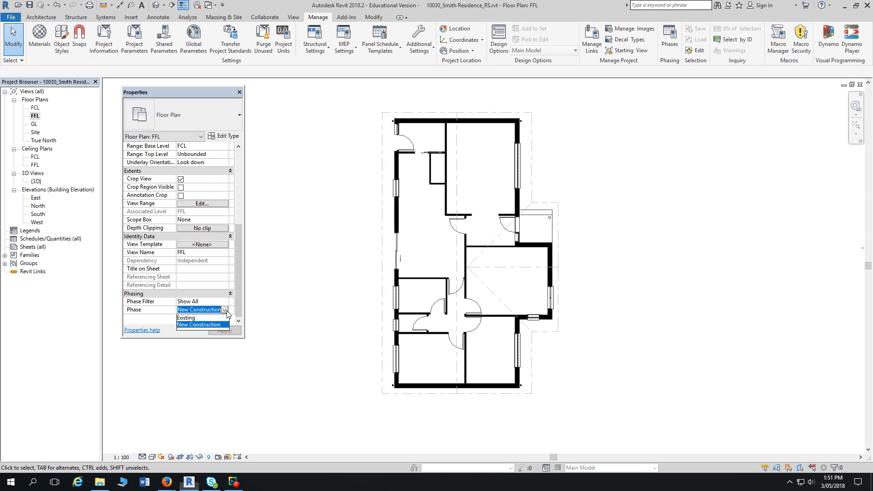
{"action": "left_click", "coordinate": [202, 318]}
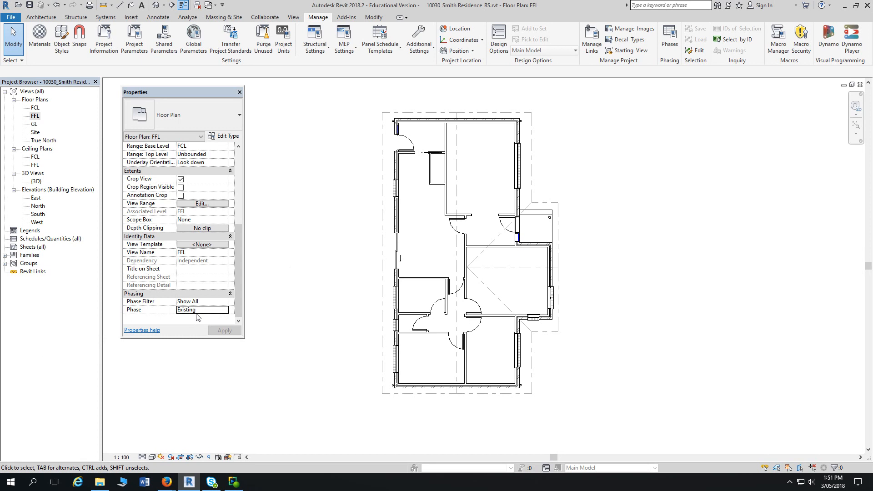
{"action": "left_click", "coordinate": [396, 218]}
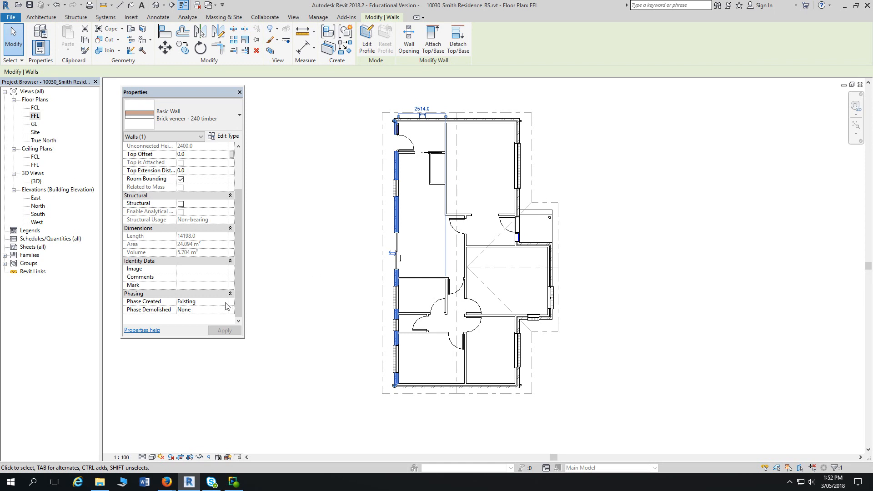
{"action": "left_click", "coordinate": [279, 310]}
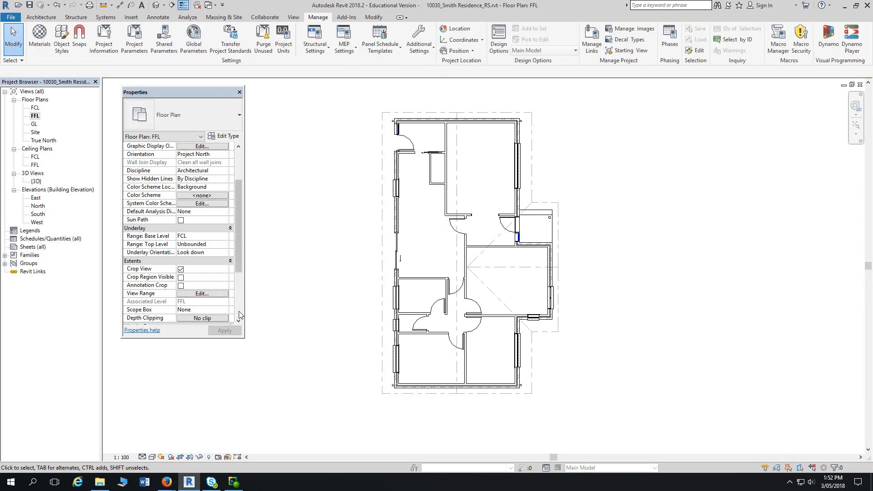
- Set the FFL floor plan's Phase back to New Construction
{"action": "scroll", "coordinate": [234, 313], "scroll_direction": "down", "scroll_amount": 4}
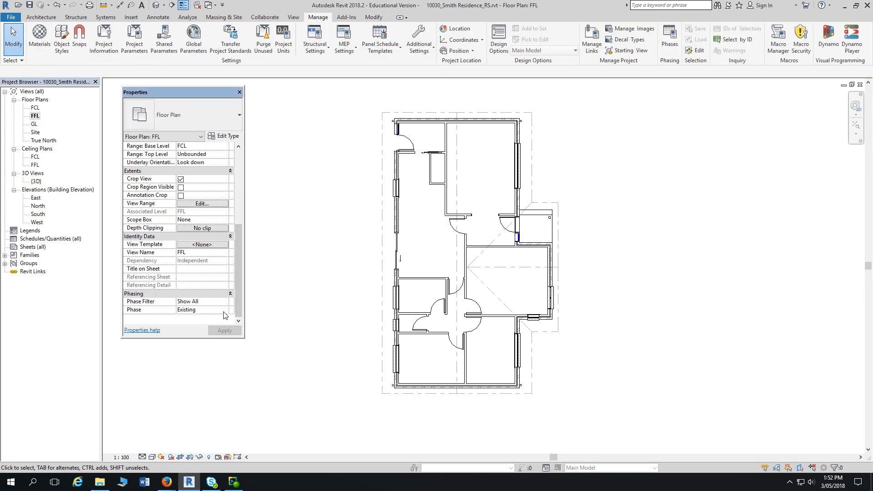
{"action": "left_click", "coordinate": [226, 311]}
{"action": "left_click", "coordinate": [224, 310]}
{"action": "left_click", "coordinate": [213, 325]}
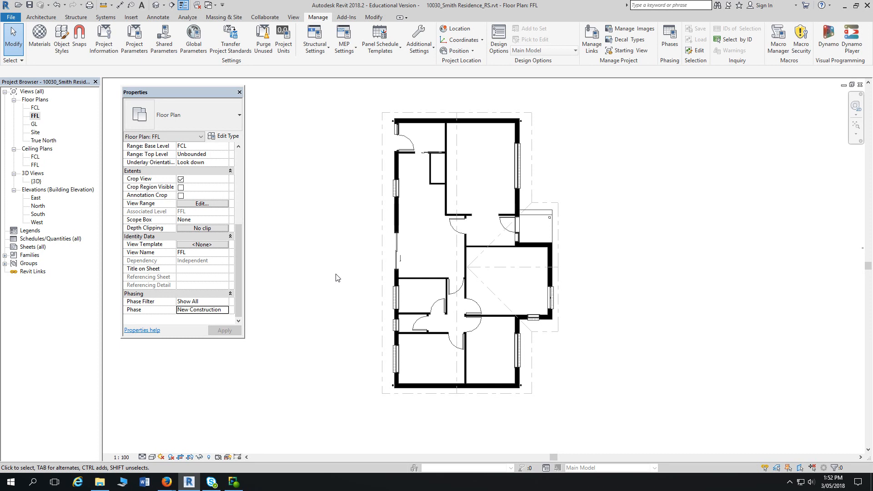
- Switch to the assessment PDF in Firefox and read section 4.3 on creating phase-specific views
{"action": "key", "text": "alt+Tab"}
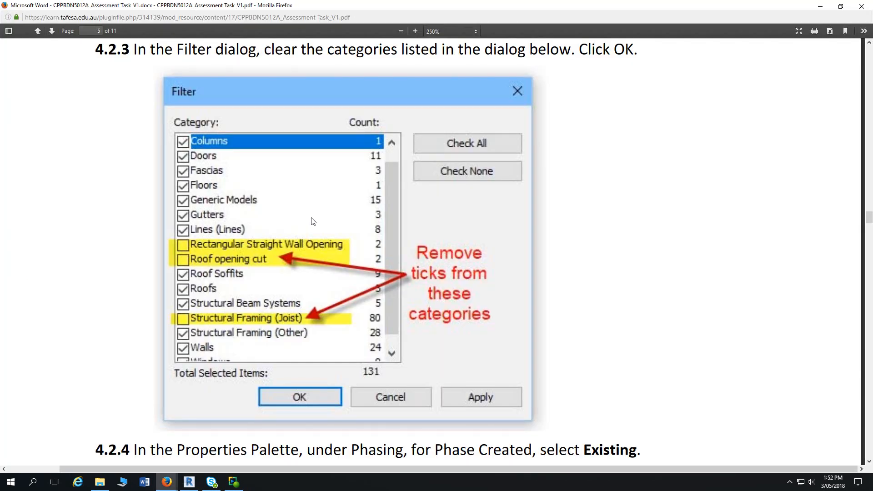
{"action": "scroll", "coordinate": [312, 221], "scroll_direction": "down", "scroll_amount": 6, "text": "ctrl"}
{"action": "scroll", "coordinate": [311, 218], "scroll_direction": "down", "scroll_amount": 5}
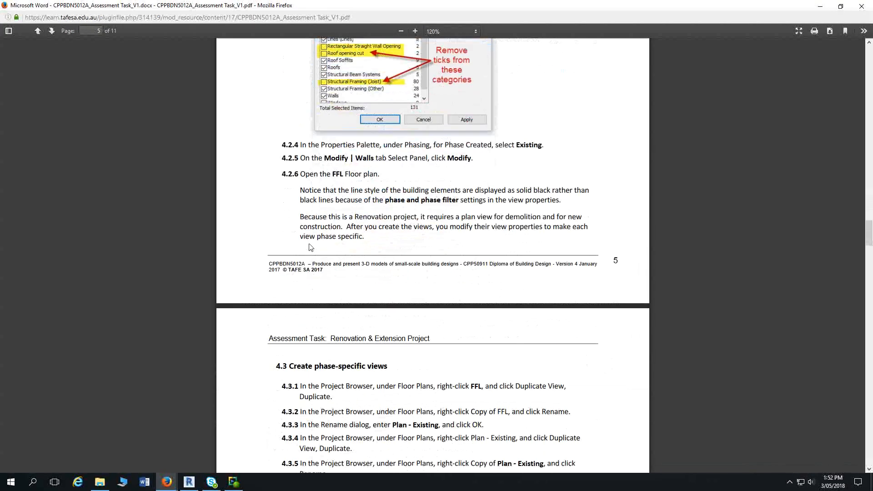
{"action": "scroll", "coordinate": [312, 247], "scroll_direction": "down", "scroll_amount": 5}
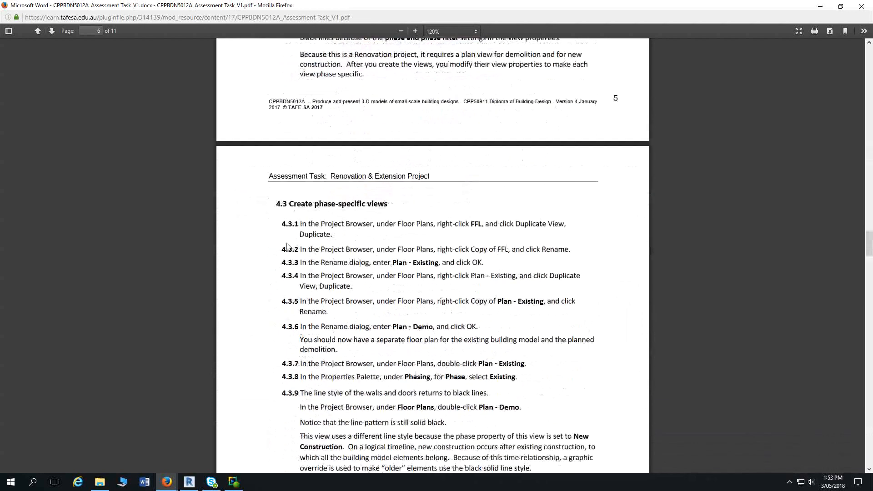
{"action": "scroll", "coordinate": [285, 246], "scroll_direction": "up", "scroll_amount": 3, "text": "ctrl"}
{"action": "scroll", "coordinate": [189, 233], "scroll_direction": "down", "scroll_amount": 3}
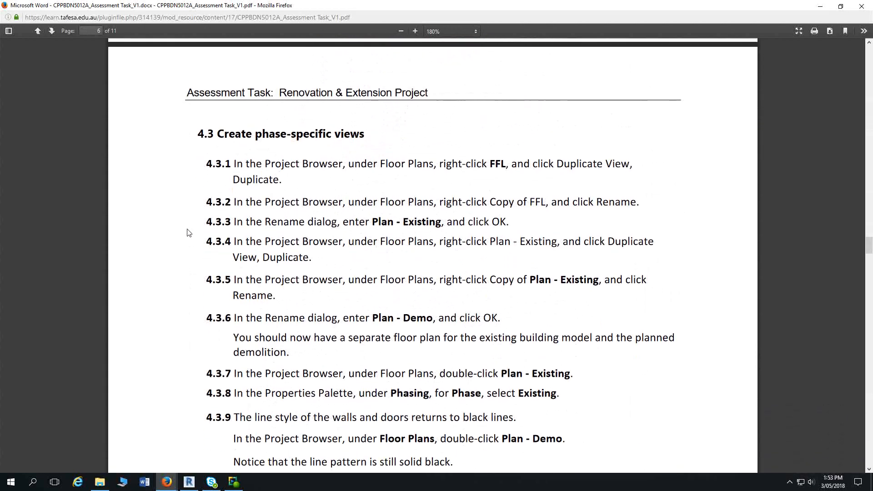
{"action": "scroll", "coordinate": [188, 233], "scroll_direction": "down", "scroll_amount": 1}
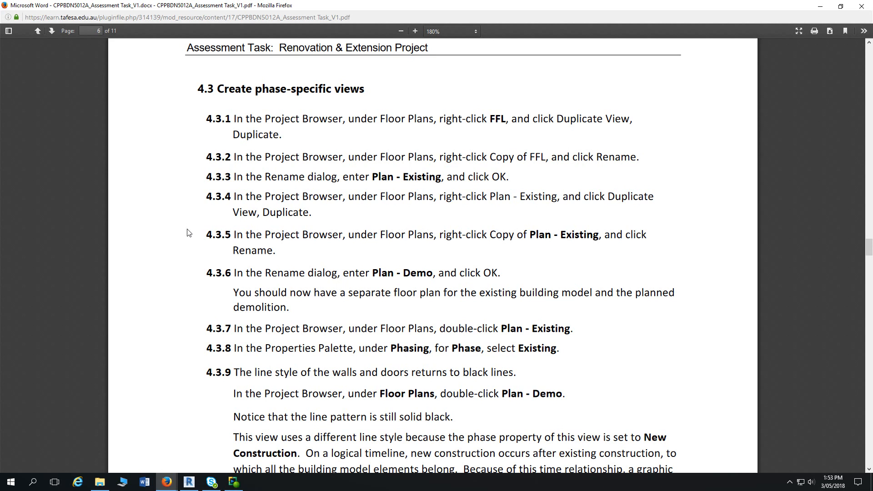
- Return to Revit and duplicate the FFL floor plan view without detailing
{"action": "key", "text": "alt+Tab"}
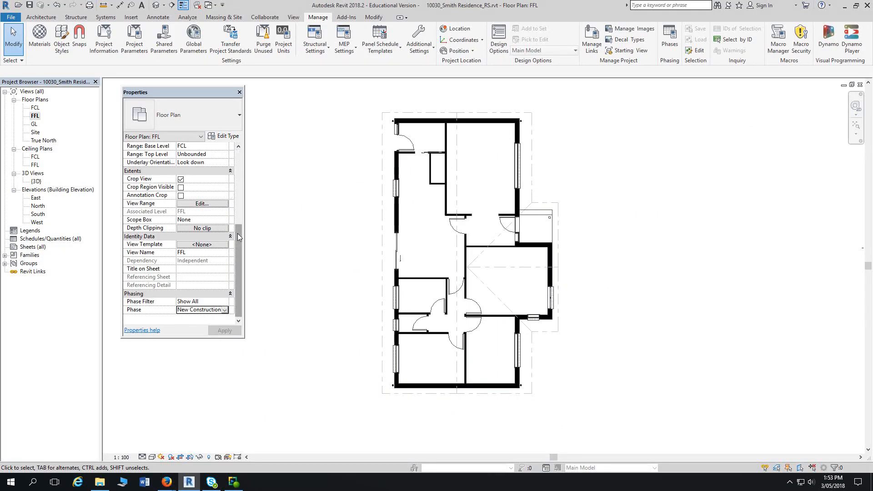
{"action": "left_click_drag", "start_coordinate": [237, 233], "coordinate": [236, 158]}
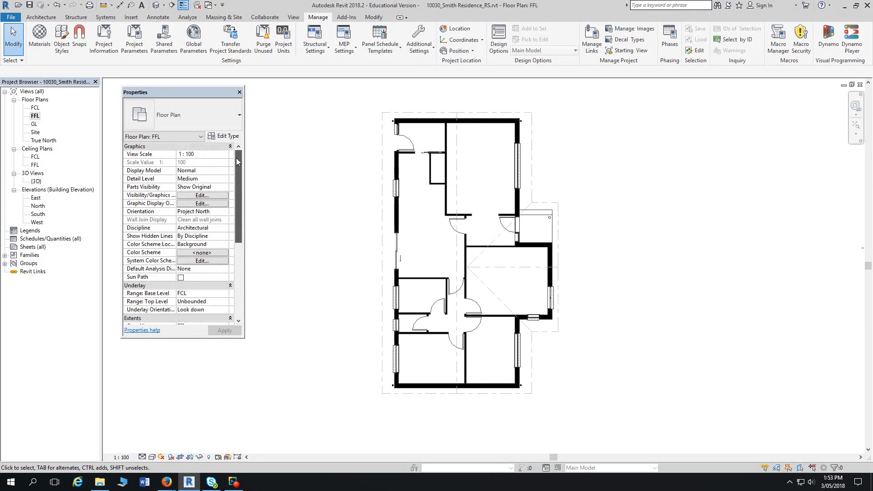
{"action": "right_click", "coordinate": [35, 118]}
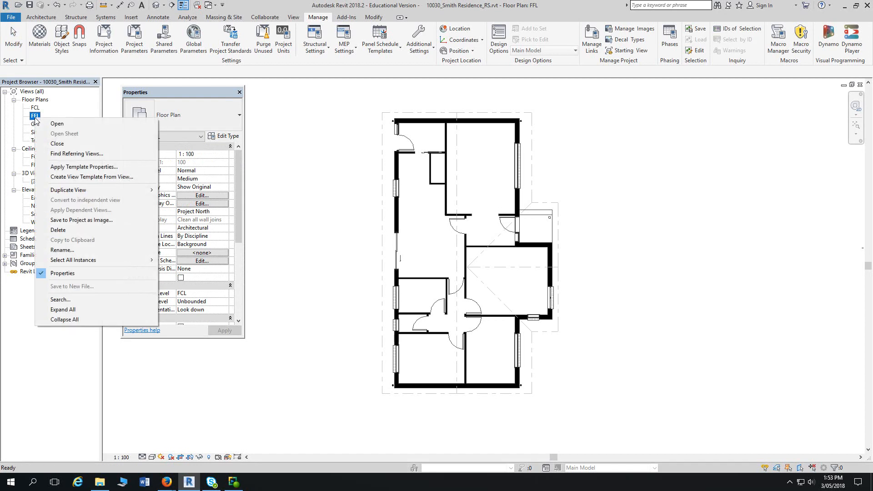
{"action": "mouse_move", "coordinate": [113, 190]}
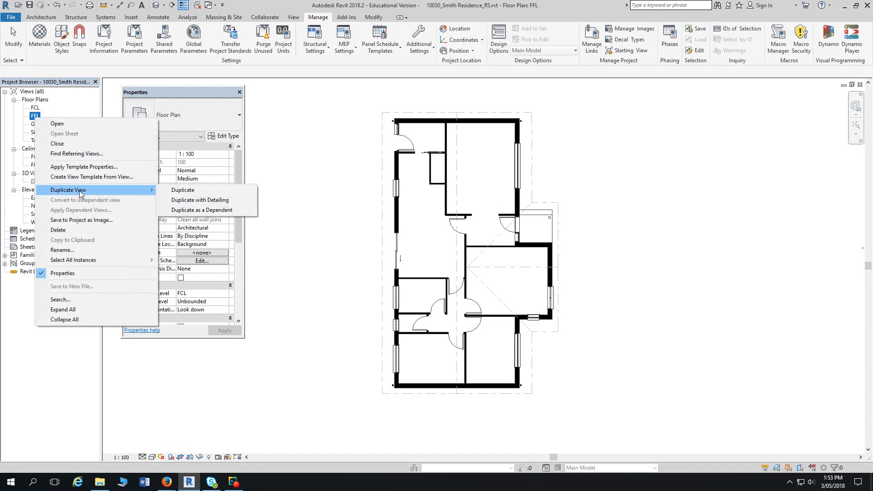
{"action": "left_click", "coordinate": [203, 190]}
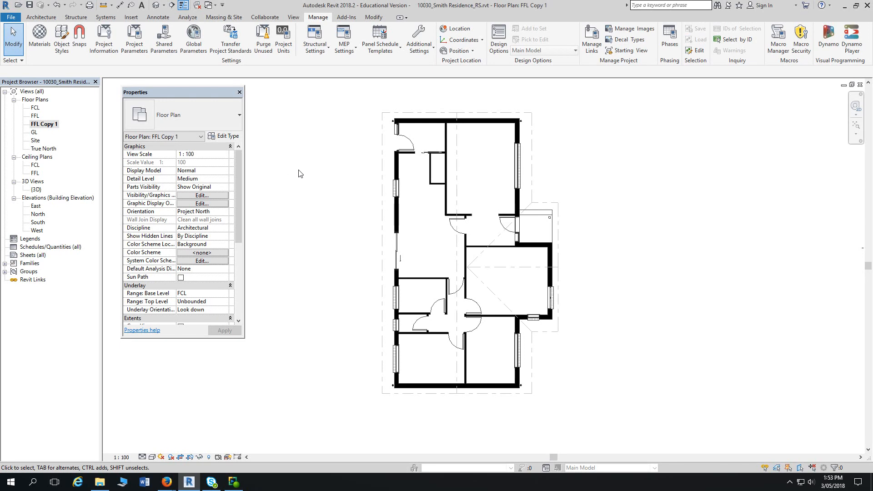
- Rename the duplicated FFL floor plan as Plan - Existing
{"action": "right_click", "coordinate": [44, 127]}
{"action": "mouse_move", "coordinate": [88, 201]}
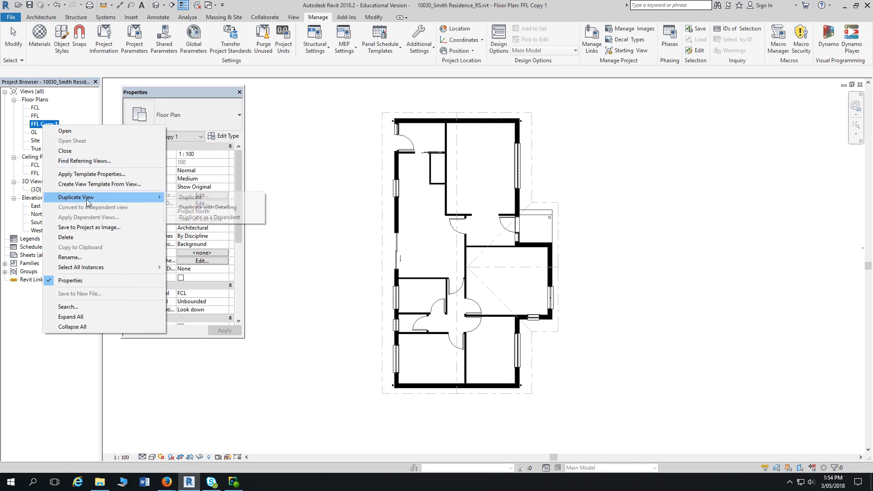
{"action": "left_click", "coordinate": [86, 257]}
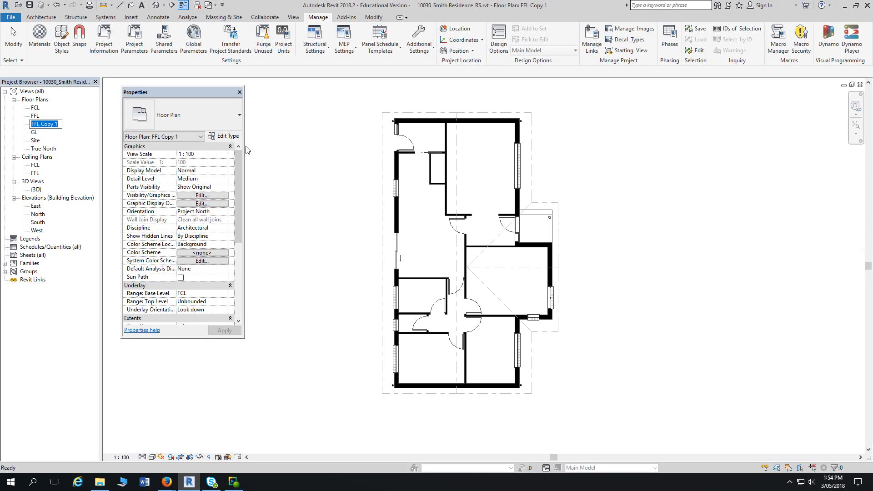
{"action": "type", "text": "Plan - Existing"}
{"action": "key", "text": "Return"}
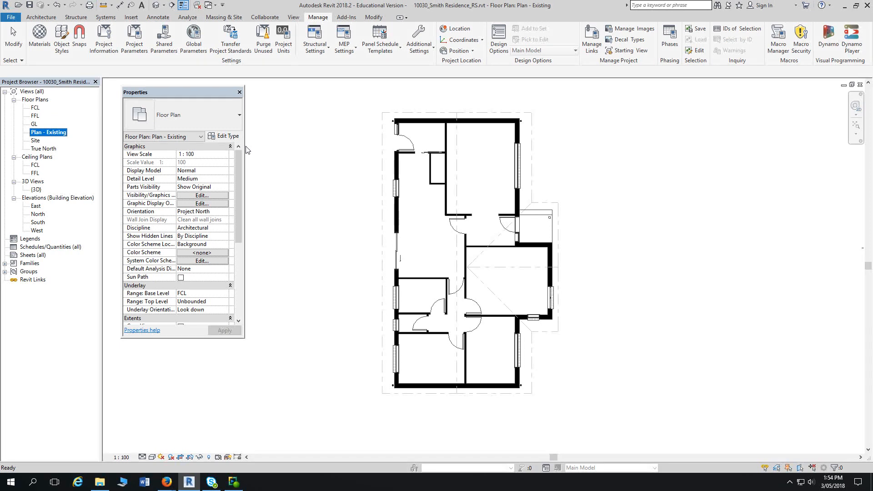
{"action": "left_click", "coordinate": [340, 160]}
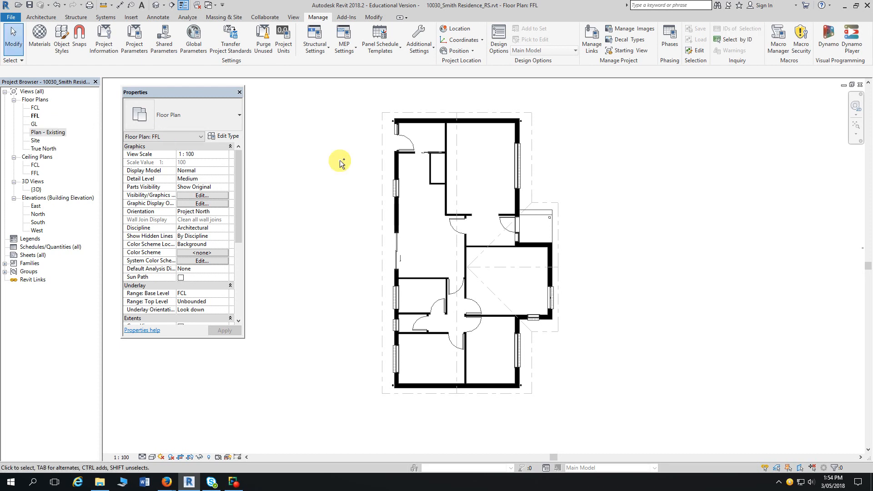
- Switch to the assessment PDF in Firefox and read steps 4.3.4 to 4.3.9 on the Plan - Demo view and view phases
{"action": "key", "text": "alt+Tab"}
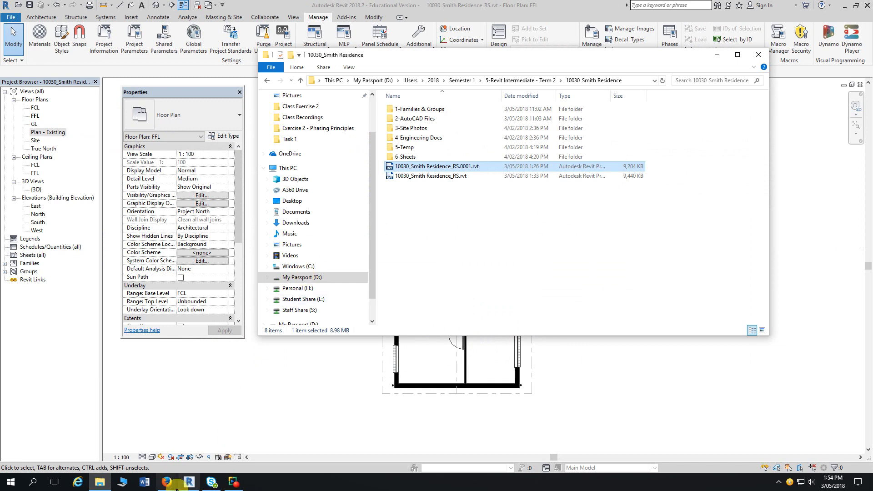
{"action": "left_click", "coordinate": [175, 485]}
{"action": "left_click", "coordinate": [214, 415]}
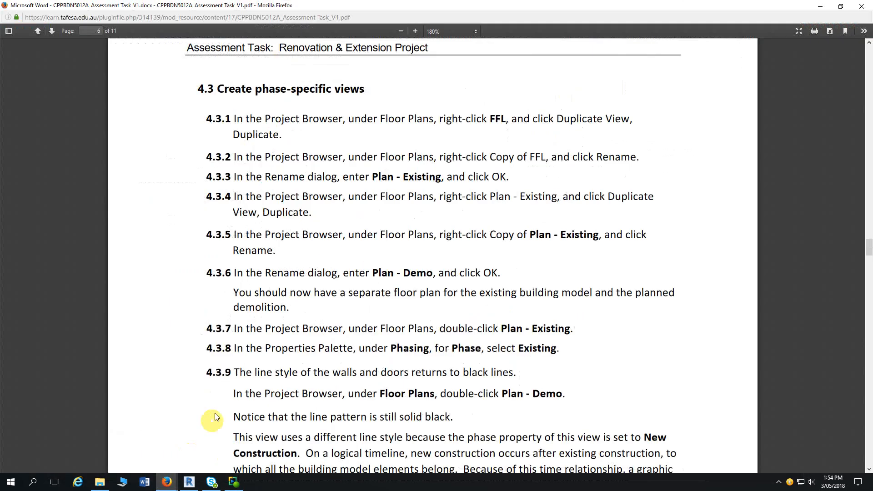
{"action": "scroll", "coordinate": [374, 186], "scroll_direction": "down", "scroll_amount": 1}
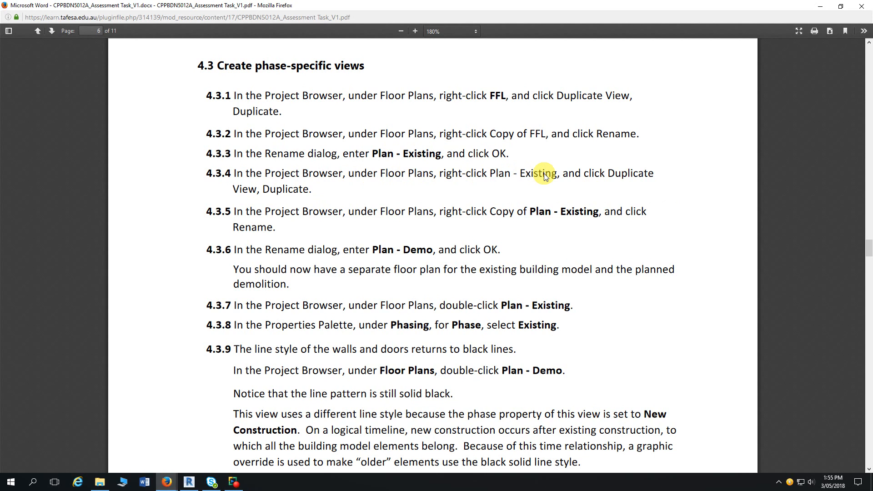
{"action": "scroll", "coordinate": [544, 175], "scroll_direction": "down", "scroll_amount": 1}
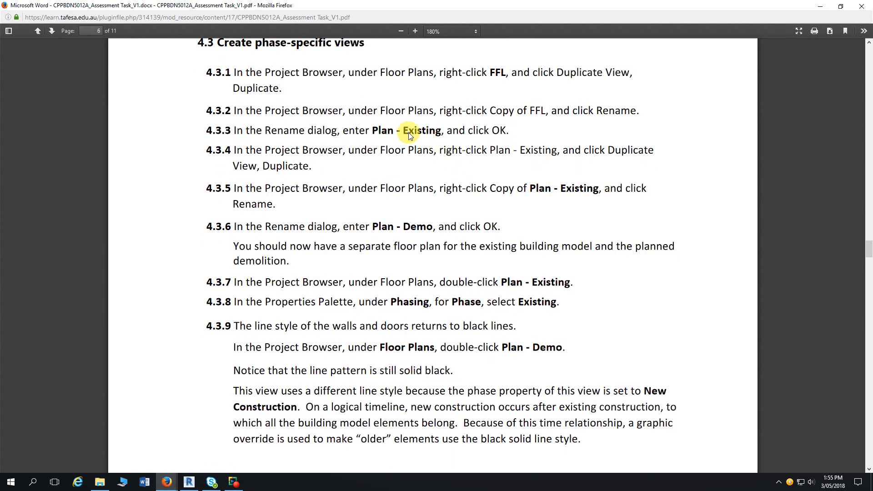
{"action": "scroll", "coordinate": [512, 184], "scroll_direction": "down", "scroll_amount": 2}
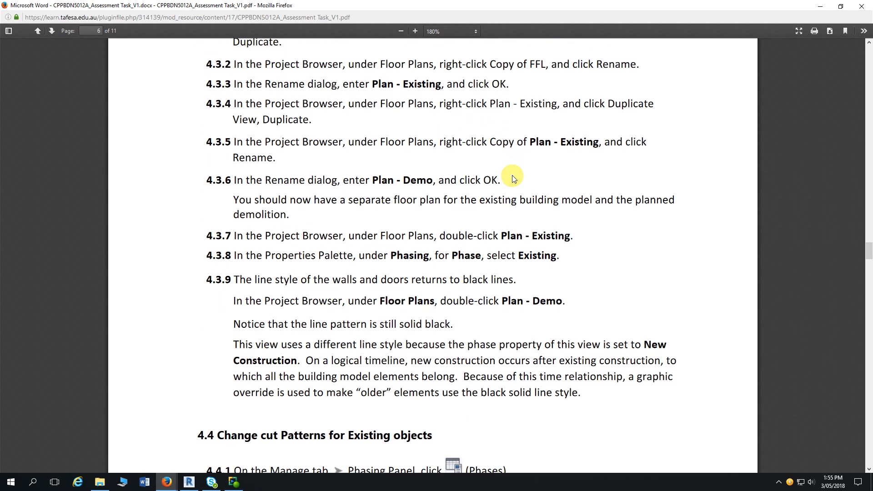
{"action": "scroll", "coordinate": [516, 168], "scroll_direction": "down", "scroll_amount": 1}
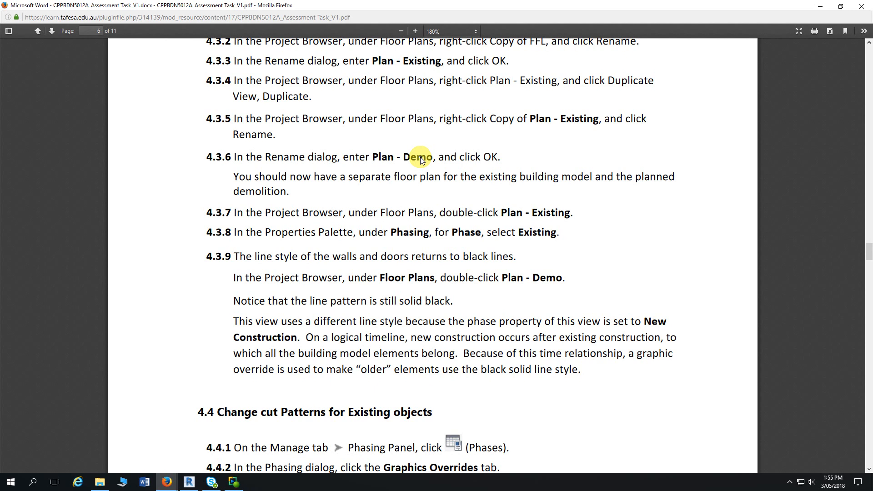
- Return to Revit and duplicate the Plan - Existing floor plan view without detailing
{"action": "key", "text": "alt+Tab"}
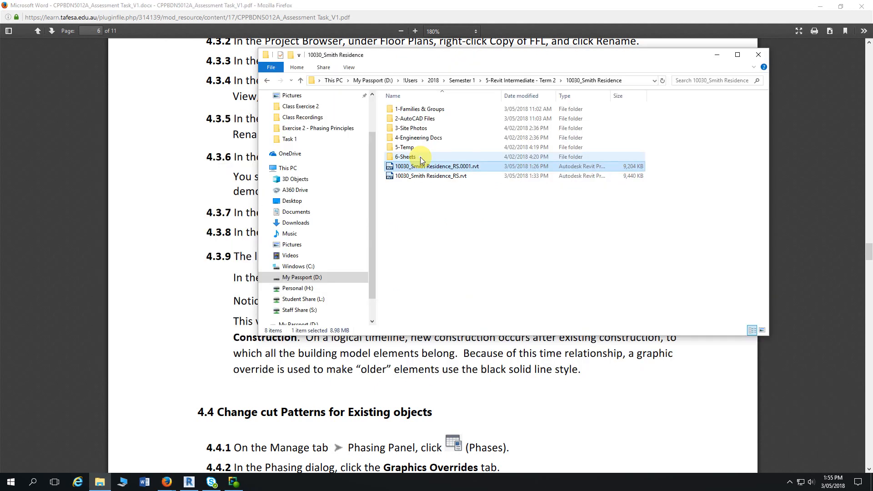
{"action": "left_click", "coordinate": [199, 485]}
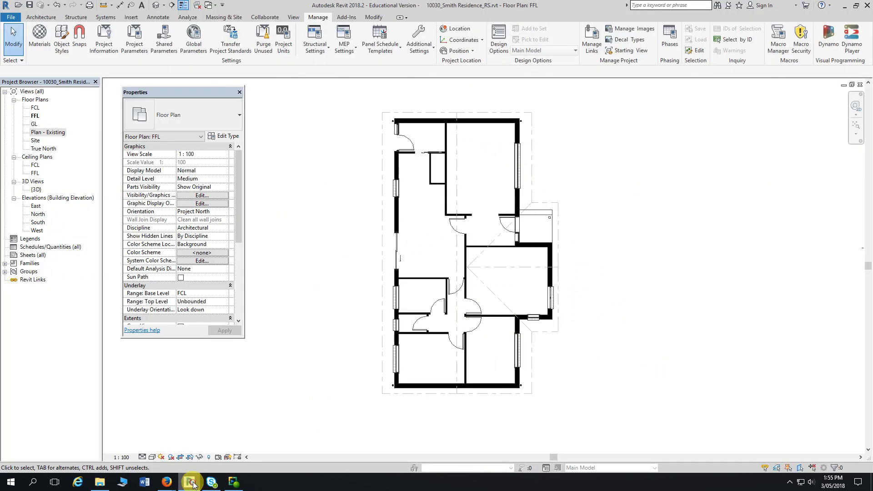
{"action": "left_click", "coordinate": [51, 132]}
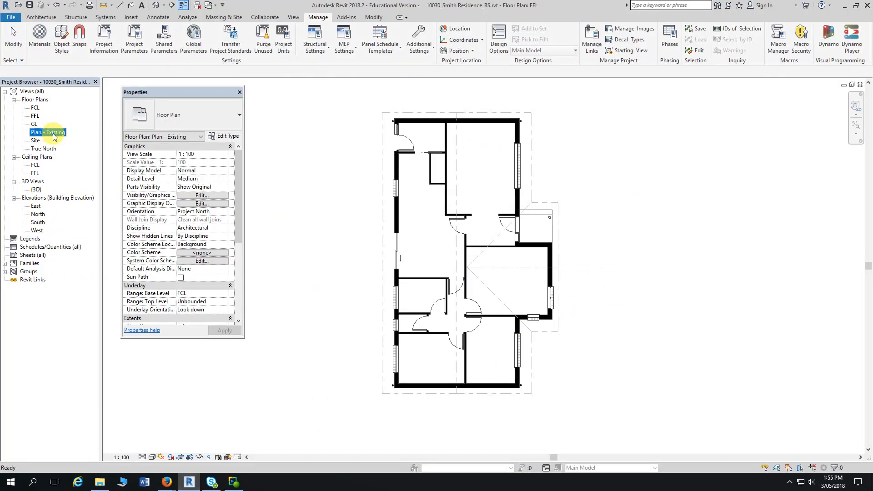
{"action": "right_click", "coordinate": [54, 136]}
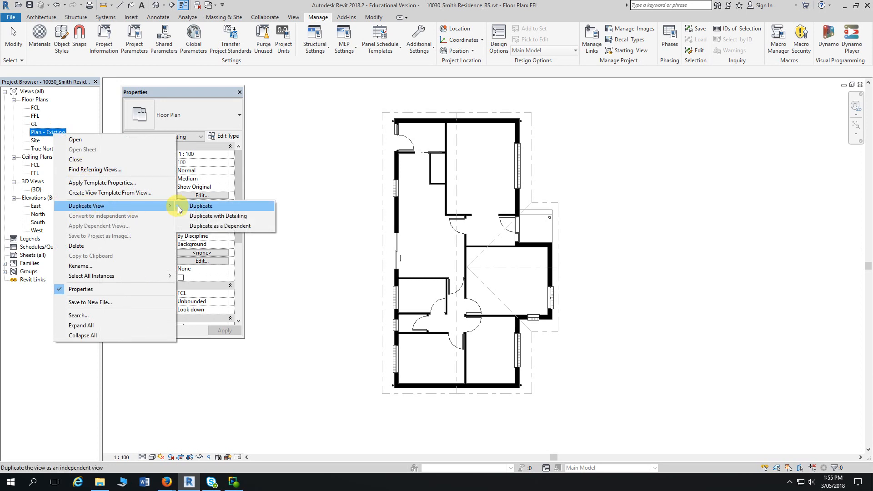
{"action": "left_click", "coordinate": [196, 206]}
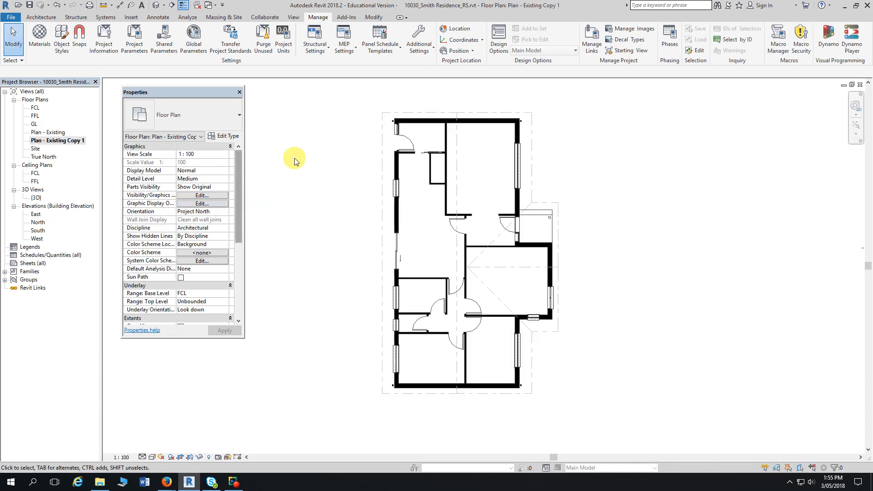
- Rename the duplicated Plan - Existing view as Plan - Demo
{"action": "right_click", "coordinate": [50, 141]}
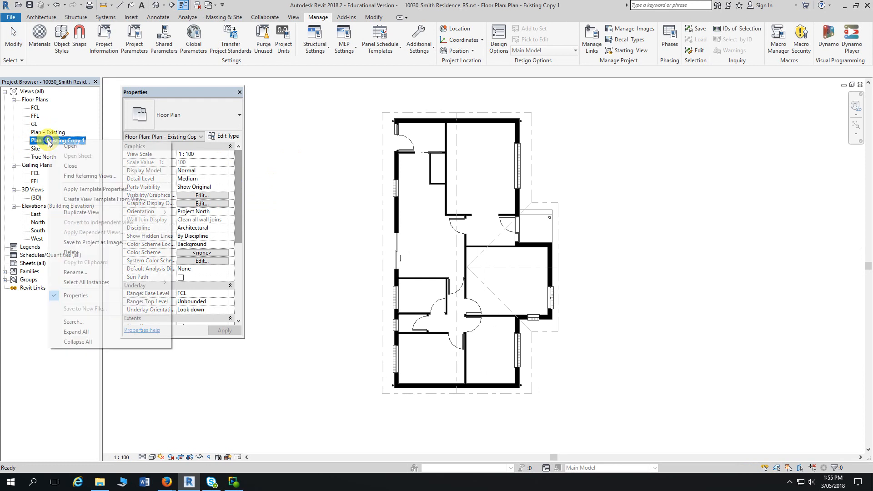
{"action": "left_click", "coordinate": [75, 272]}
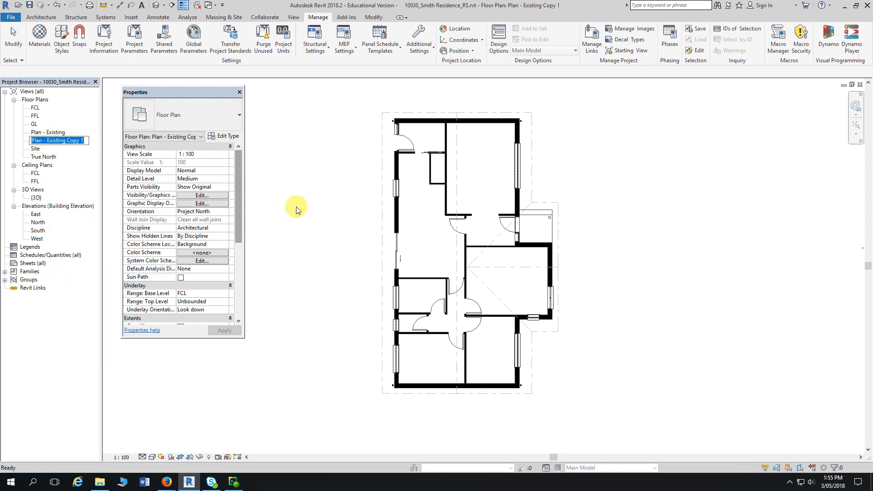
{"action": "key", "text": "Left"}
{"action": "key", "text": "Left"}
{"action": "key", "text": "Left"}
{"action": "key", "text": "Left"}
{"action": "key", "text": "Left"}
{"action": "key", "text": "Left"}
{"action": "key", "text": "Left"}
{"action": "key", "text": "Left"}
{"action": "key", "text": "Left"}
{"action": "key", "text": "shift+Right"}
{"action": "key", "text": "shift+Right"}
{"action": "key", "text": "shift+Right"}
{"action": "key", "text": "shift+Right"}
{"action": "key", "text": "shift+Right"}
{"action": "key", "text": "shift+Right"}
{"action": "key", "text": "shift+Right"}
{"action": "key", "text": "shift+Right"}
{"action": "key", "text": "shift+Right"}
{"action": "key", "text": "shift+Right"}
{"action": "key", "text": "shift+Right"}
{"action": "key", "text": "shift+Right"}
{"action": "key", "text": "shift+Right"}
{"action": "key", "text": "shift+Right"}
{"action": "key", "text": "shift+Right"}
{"action": "type", "text": "emo"}
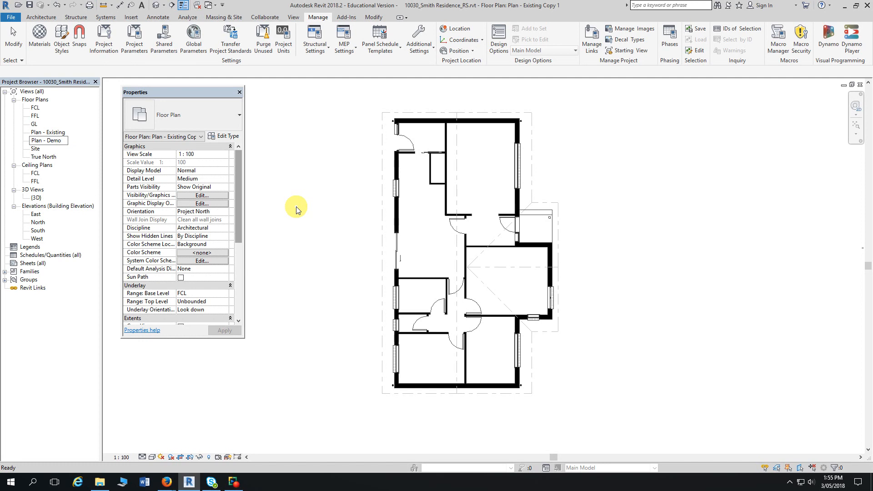
{"action": "key", "text": "Return"}
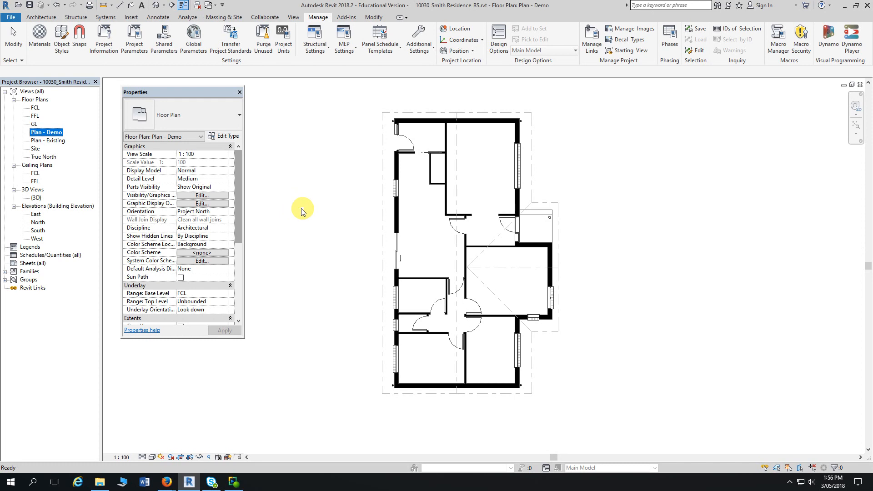
- Set the phase of the Plan - Existing view to Existing and open the Plan - Demo view
{"action": "double_click", "coordinate": [56, 142]}
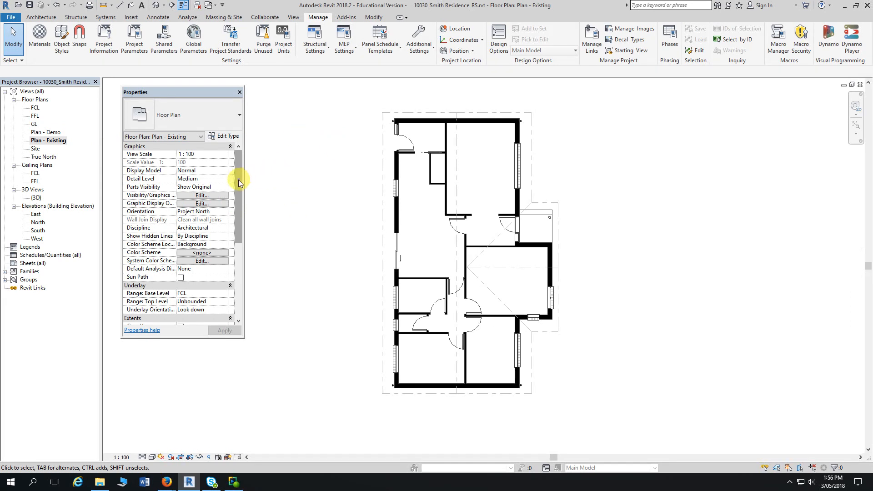
{"action": "left_click_drag", "start_coordinate": [239, 180], "coordinate": [234, 258]}
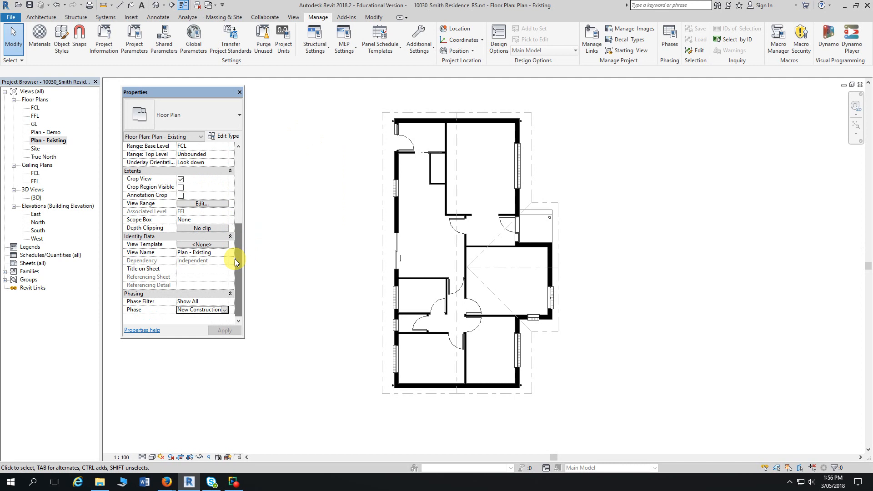
{"action": "left_click", "coordinate": [226, 313]}
{"action": "left_click", "coordinate": [226, 313]}
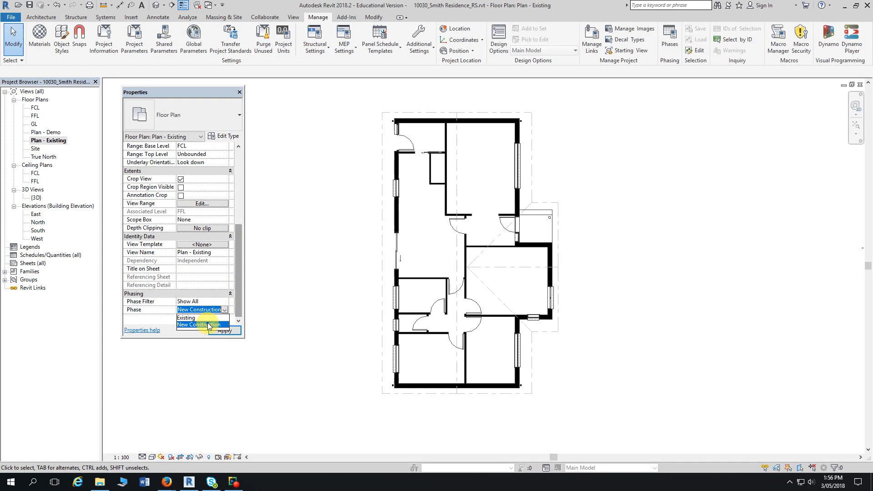
{"action": "left_click", "coordinate": [200, 318]}
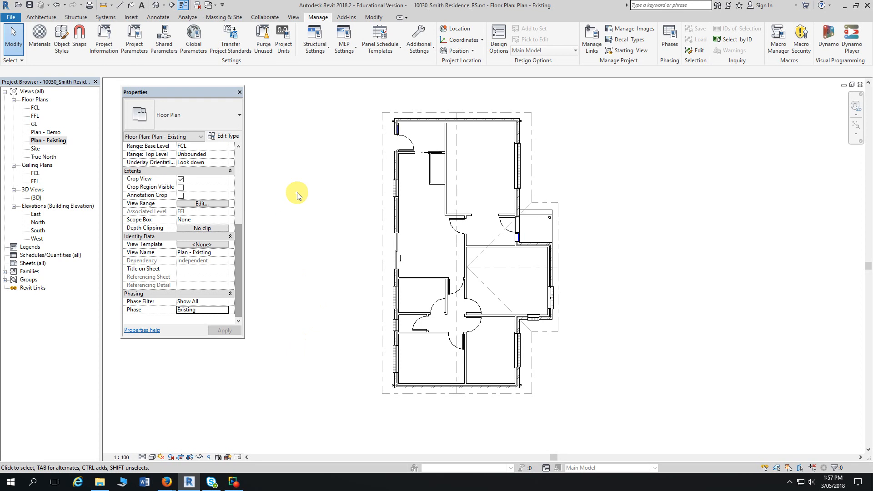
{"action": "left_click", "coordinate": [53, 132]}
{"action": "double_click", "coordinate": [54, 133]}
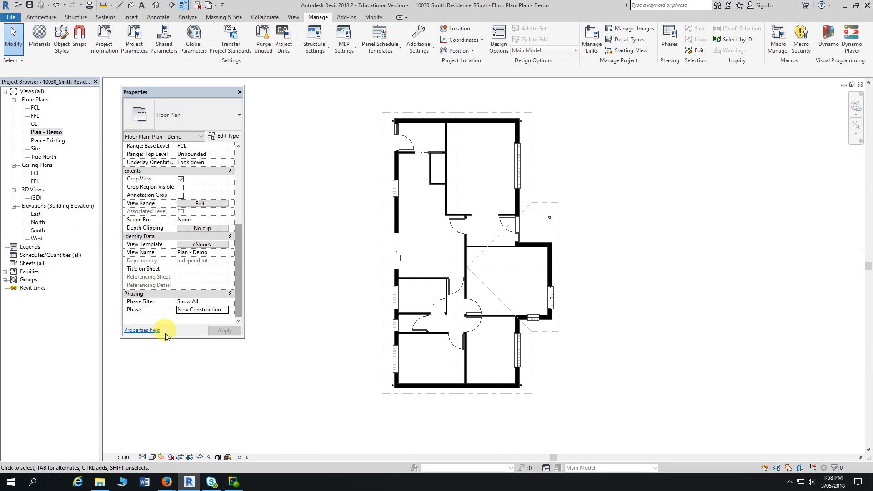
- Switch to the assessment PDF in Firefox and read section 4.4 on changing cut patterns for existing objects
{"action": "left_click", "coordinate": [167, 484]}
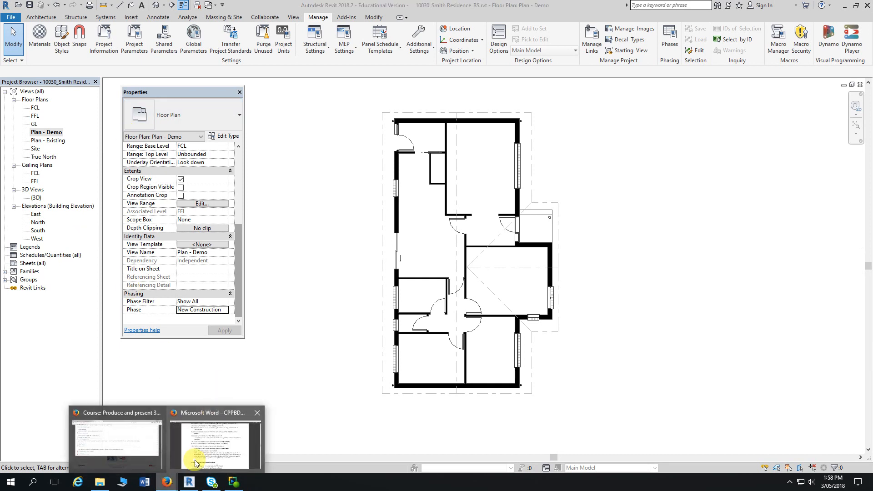
{"action": "left_click", "coordinate": [214, 409]}
{"action": "scroll", "coordinate": [385, 295], "scroll_direction": "down", "scroll_amount": 3}
{"action": "scroll", "coordinate": [389, 300], "scroll_direction": "up", "scroll_amount": 4}
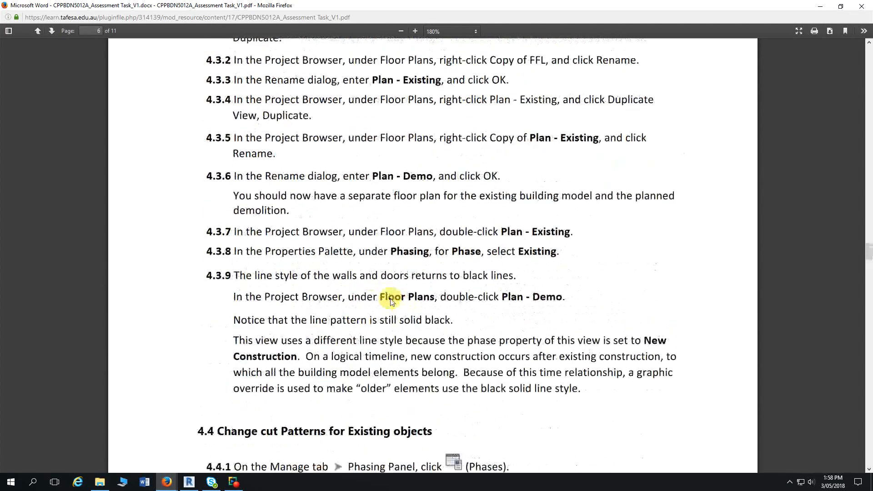
{"action": "scroll", "coordinate": [390, 301], "scroll_direction": "down", "scroll_amount": 3}
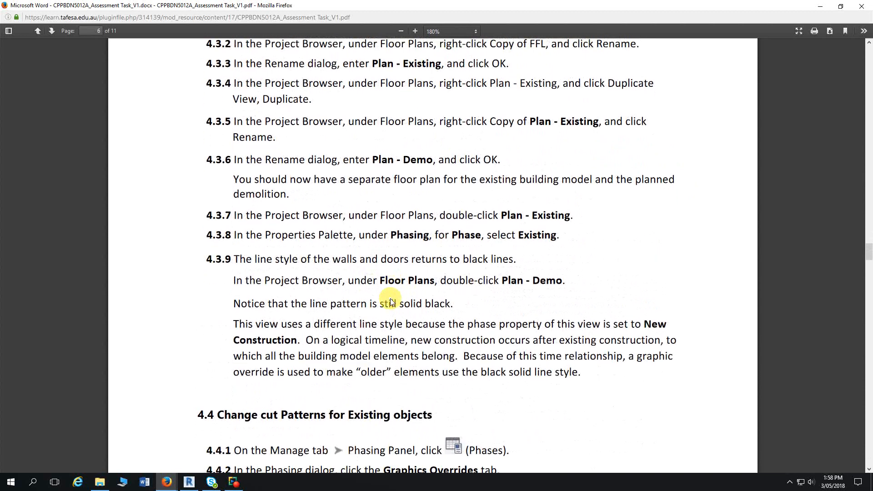
{"action": "scroll", "coordinate": [391, 301], "scroll_direction": "down", "scroll_amount": 10}
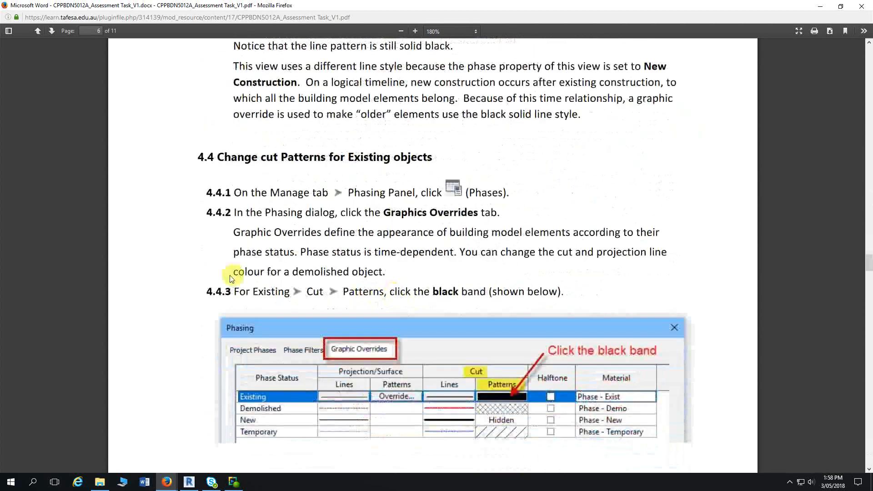
{"action": "scroll", "coordinate": [176, 278], "scroll_direction": "down", "scroll_amount": 1}
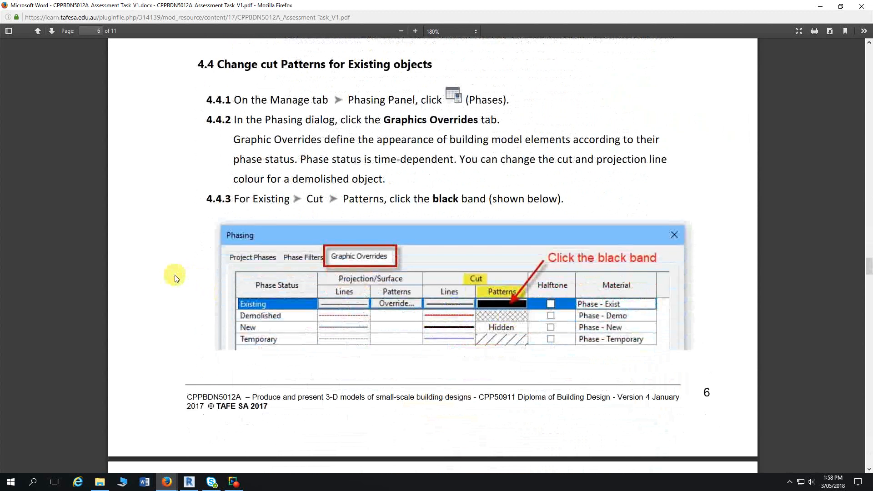
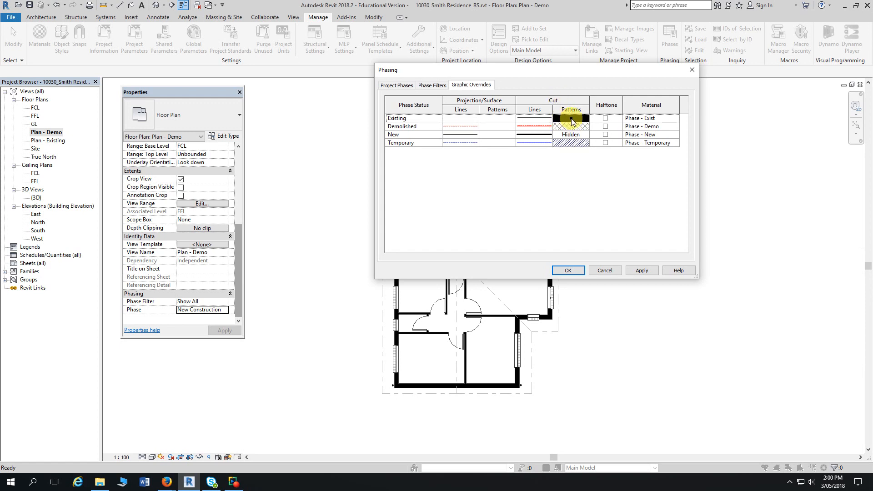
- In the phasing graphic overrides, make the Existing status's cut pattern not visible and enable its halftone
{"action": "left_click", "coordinate": [571, 121]}
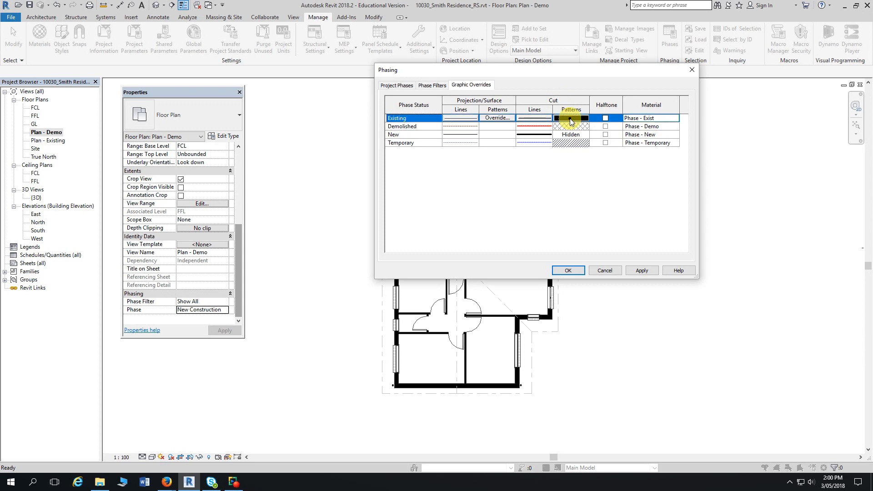
{"action": "left_click", "coordinate": [571, 120]}
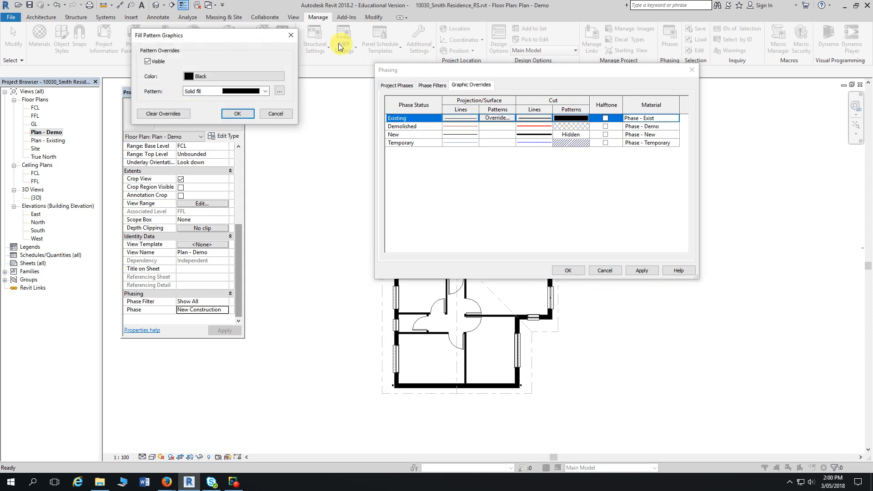
{"action": "left_click_drag", "start_coordinate": [253, 35], "coordinate": [529, 36]}
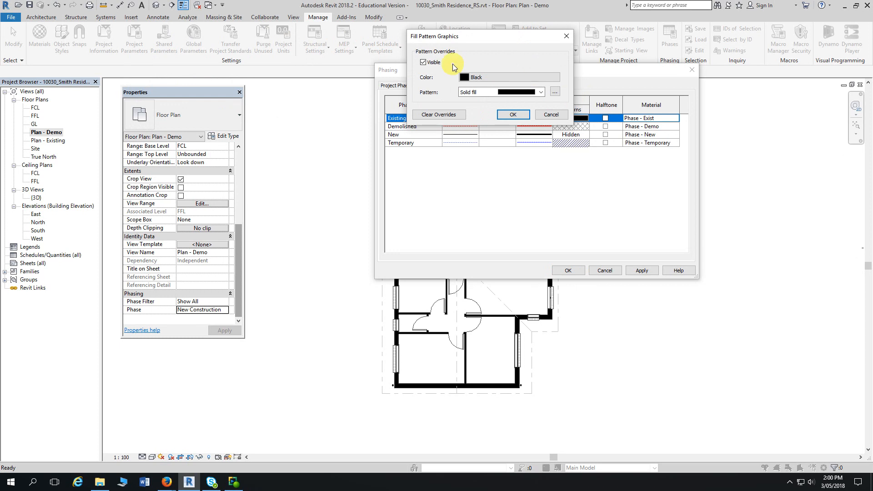
{"action": "left_click_drag", "start_coordinate": [475, 34], "coordinate": [486, 38]}
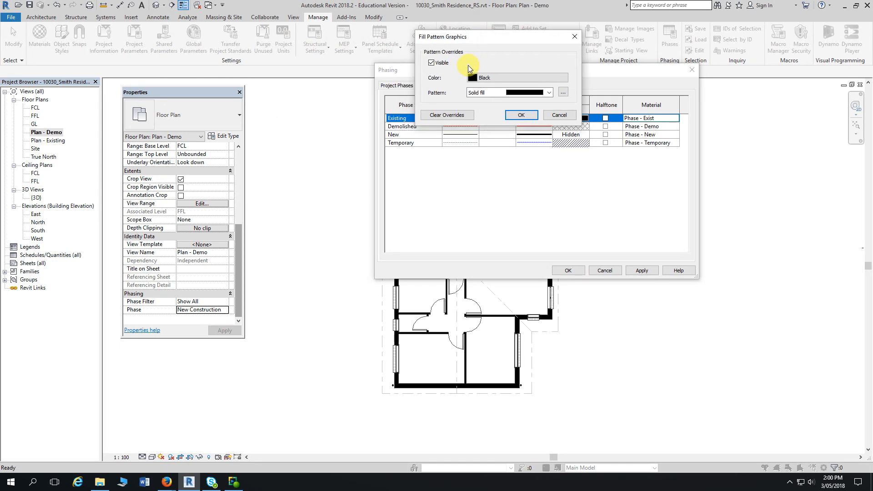
{"action": "left_click", "coordinate": [432, 64]}
{"action": "left_click_drag", "start_coordinate": [526, 39], "coordinate": [505, 37]}
{"action": "left_click", "coordinate": [500, 112]}
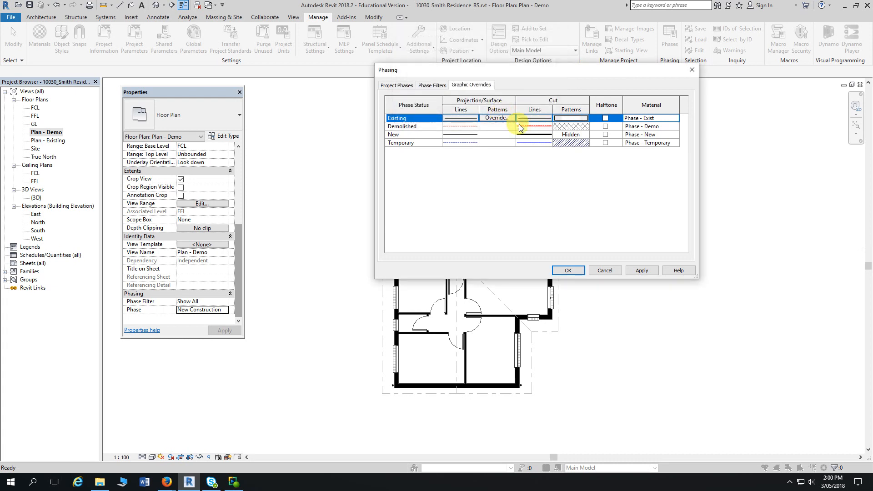
{"action": "left_click", "coordinate": [605, 119]}
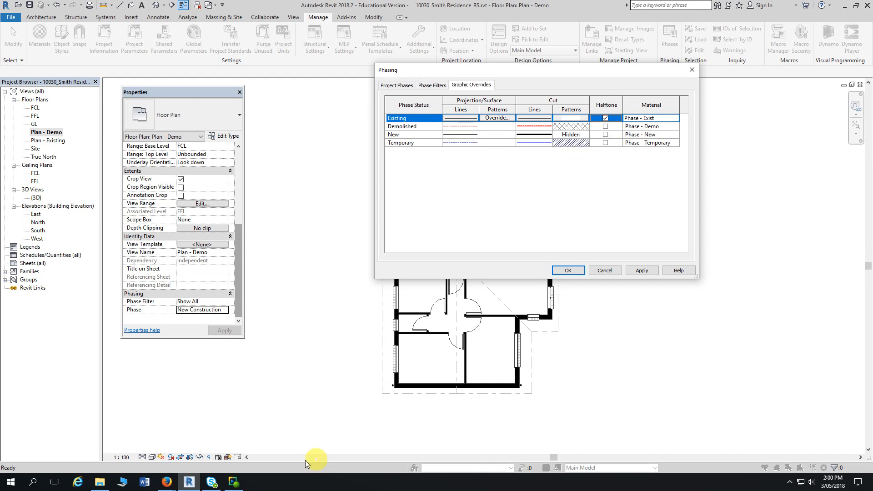
- Switch to the assessment PDF in Firefox and read steps 4.4.4 to 5.1 on halftone and demolition
{"action": "left_click", "coordinate": [167, 481]}
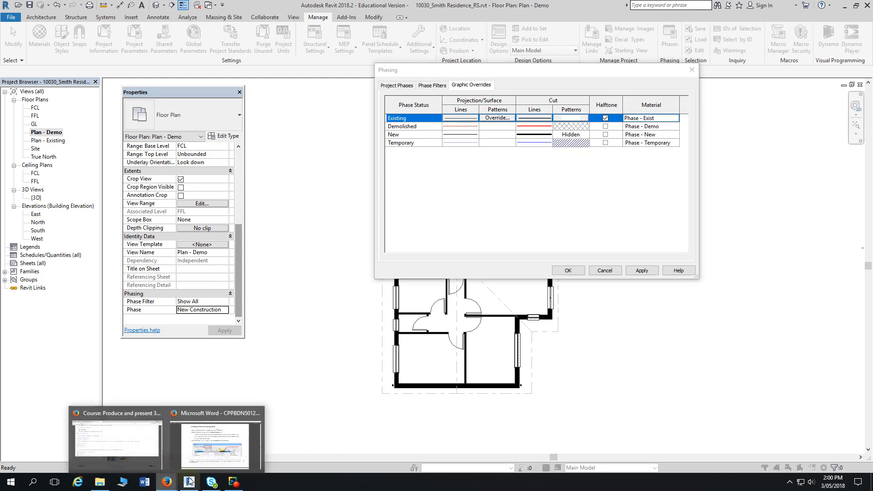
{"action": "left_click", "coordinate": [246, 437]}
{"action": "scroll", "coordinate": [403, 266], "scroll_direction": "down", "scroll_amount": 1}
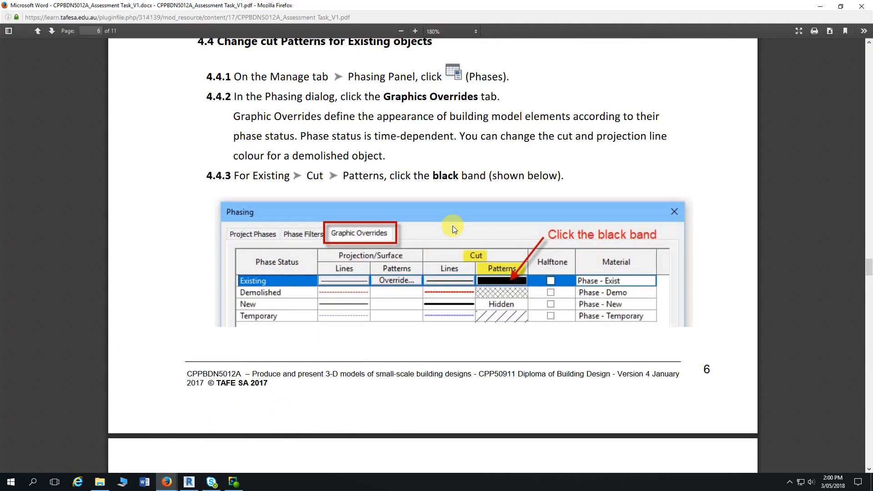
{"action": "scroll", "coordinate": [452, 226], "scroll_direction": "down", "scroll_amount": 3}
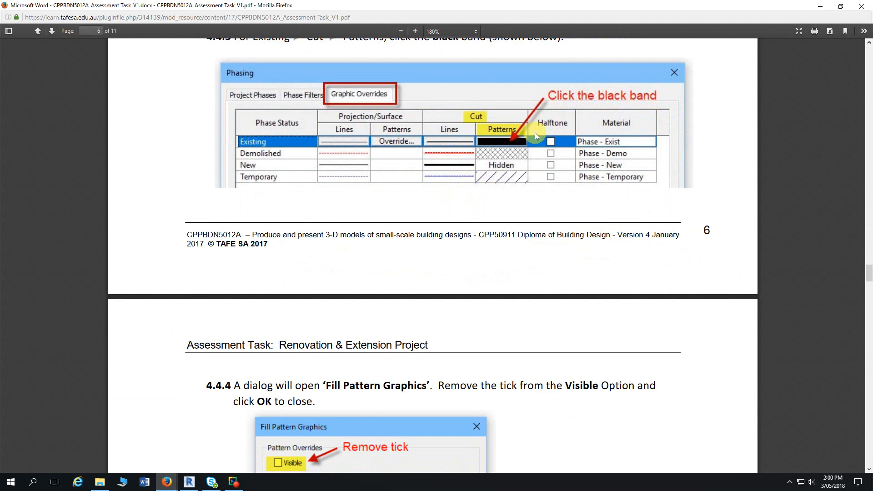
{"action": "scroll", "coordinate": [507, 141], "scroll_direction": "down", "scroll_amount": 6}
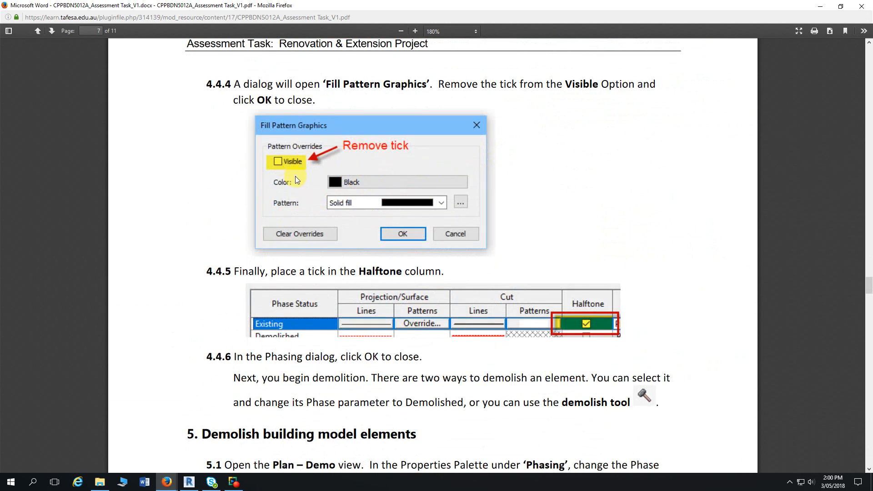
{"action": "scroll", "coordinate": [296, 178], "scroll_direction": "down", "scroll_amount": 1}
{"action": "scroll", "coordinate": [301, 179], "scroll_direction": "down", "scroll_amount": 1}
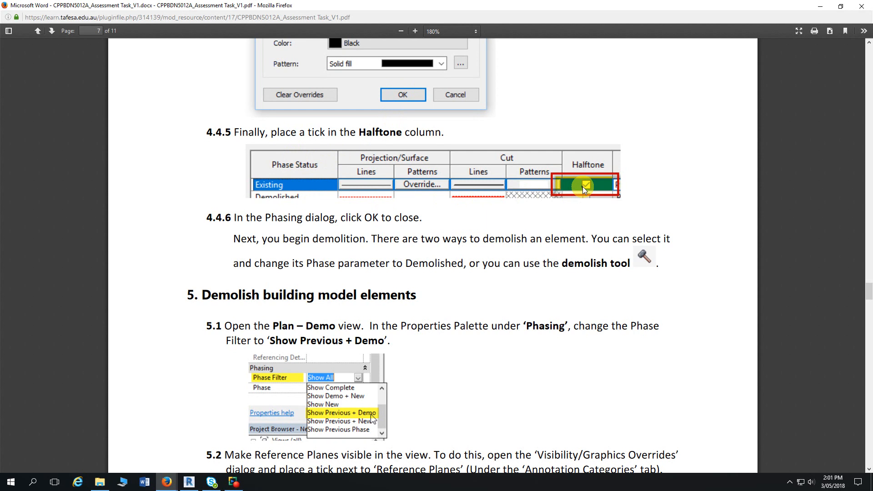
- Switch back to Revit and apply the phasing graphic overrides with halftone enabled for the Existing status
{"action": "key", "text": "alt+Tab"}
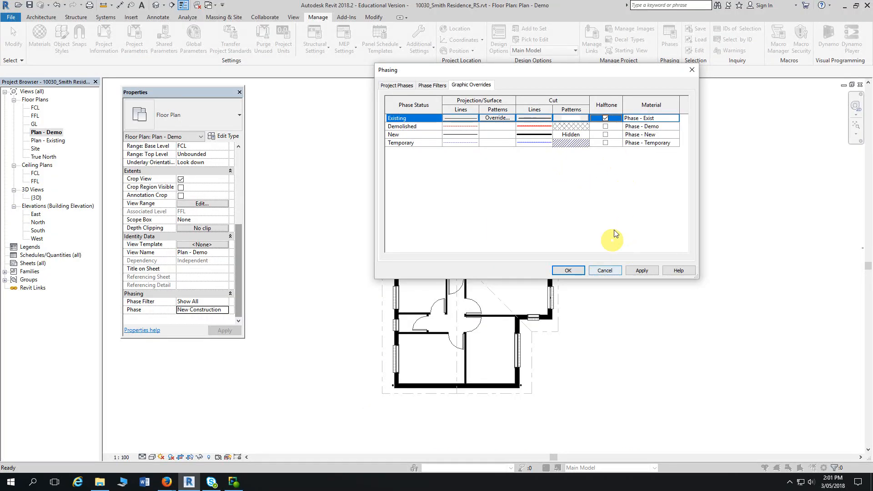
{"action": "left_click", "coordinate": [565, 270]}
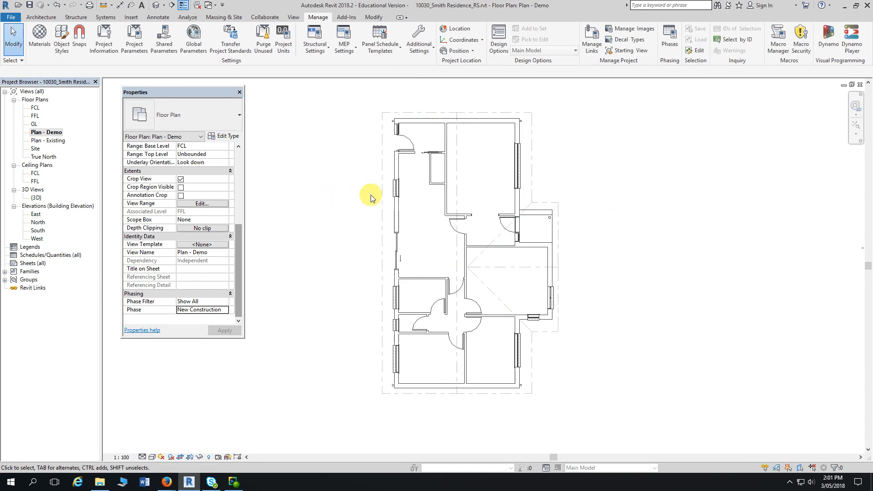
{"action": "left_click", "coordinate": [669, 41]}
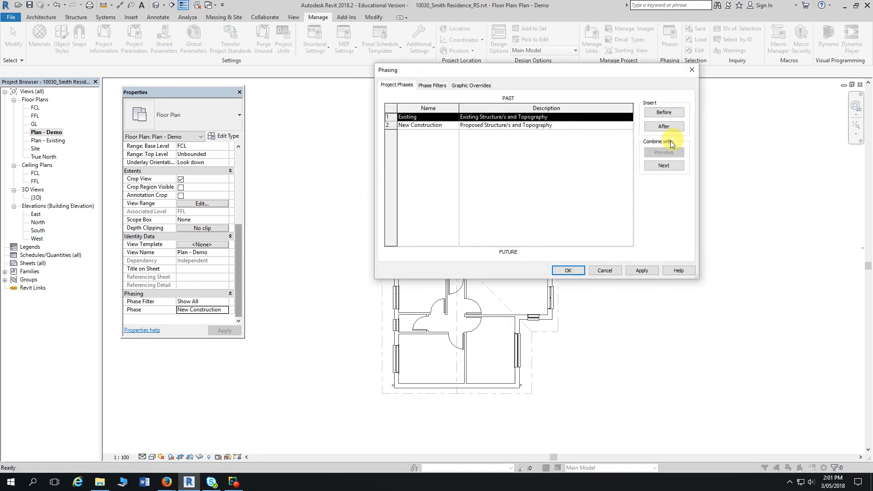
{"action": "left_click", "coordinate": [473, 85]}
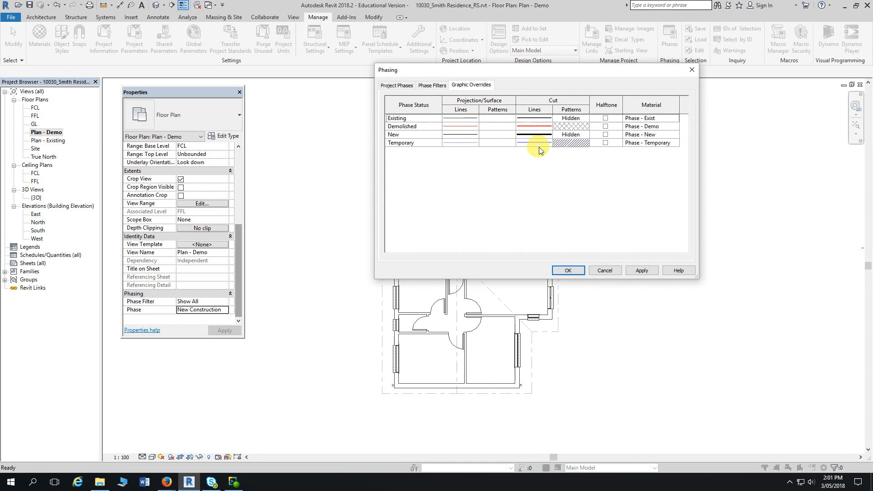
{"action": "left_click", "coordinate": [607, 118]}
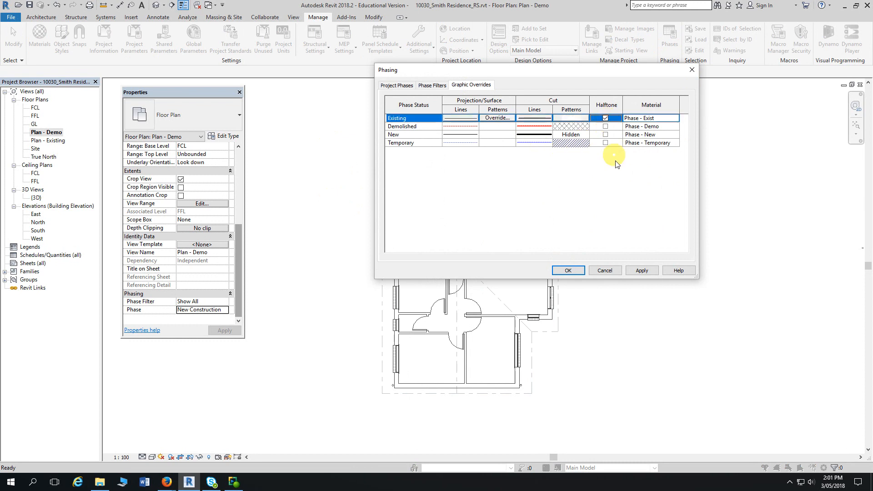
{"action": "left_click", "coordinate": [569, 270]}
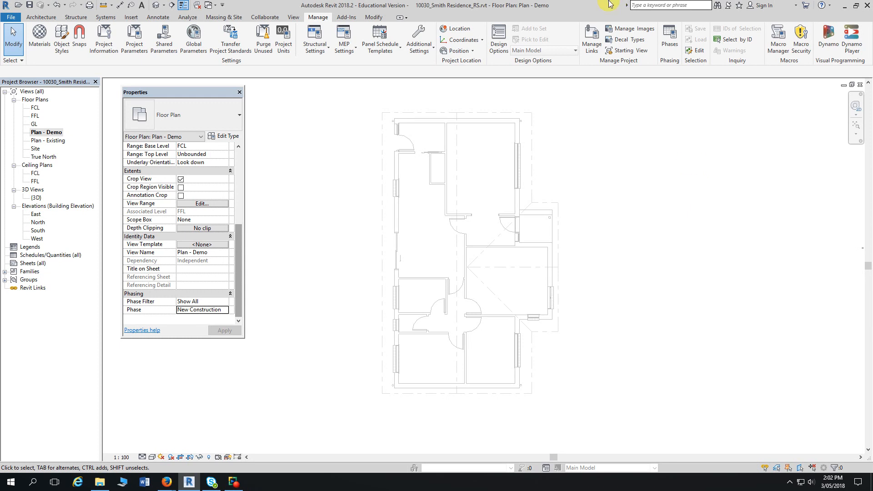
- Hide the Windows model category in the Plan - Demo view through its Visibility/Graphic Overrides
{"action": "left_click", "coordinate": [295, 19]}
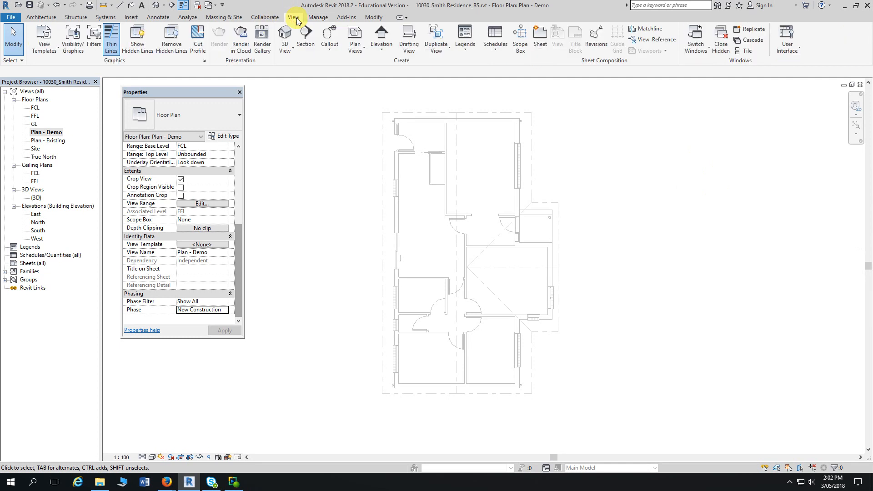
{"action": "left_click", "coordinate": [73, 48]}
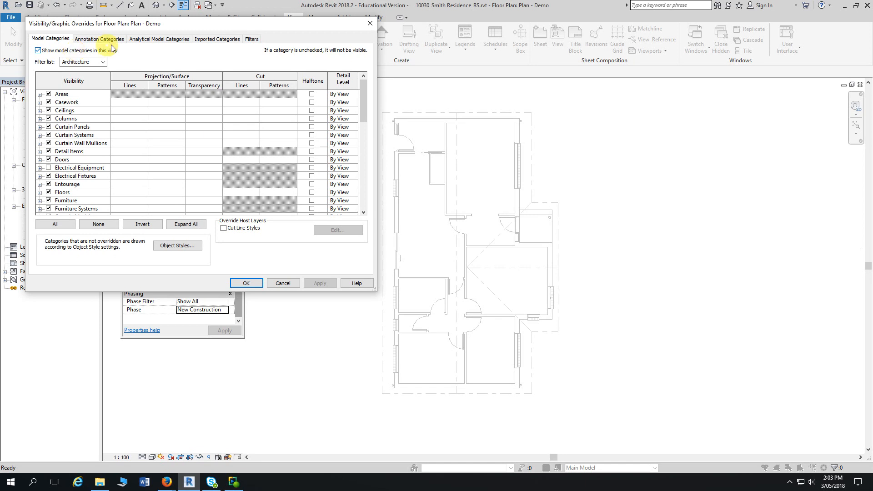
{"action": "left_click_drag", "start_coordinate": [576, 114], "coordinate": [580, 101]}
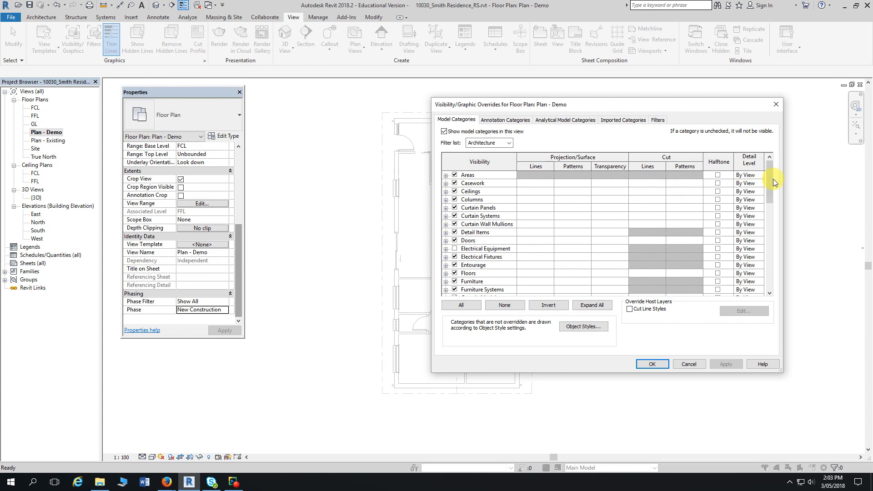
{"action": "left_click_drag", "start_coordinate": [770, 180], "coordinate": [774, 264]}
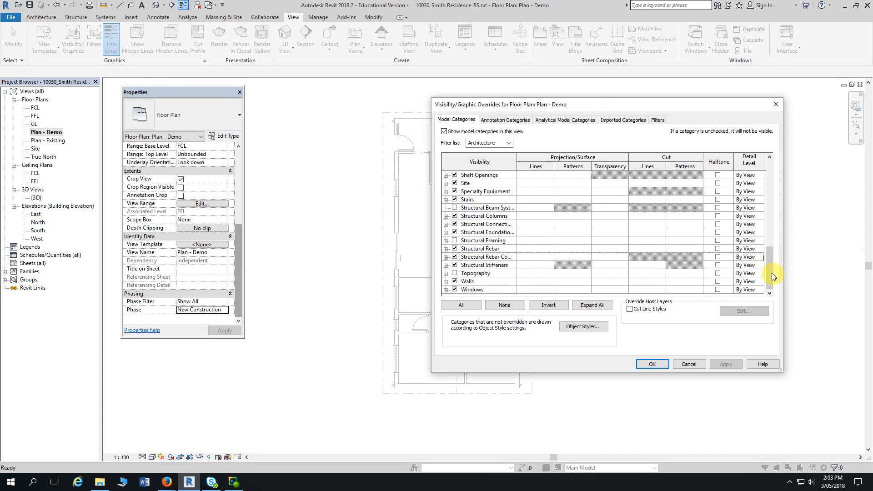
{"action": "left_click", "coordinate": [455, 289]}
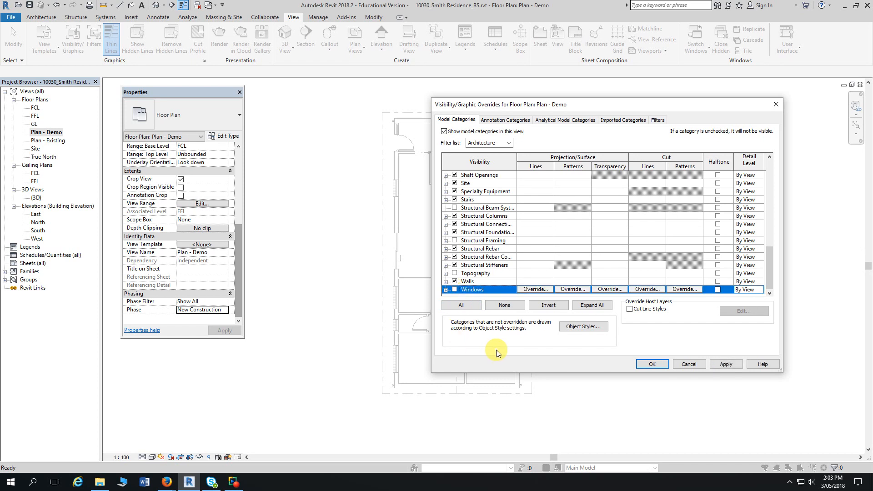
{"action": "left_click", "coordinate": [655, 365]}
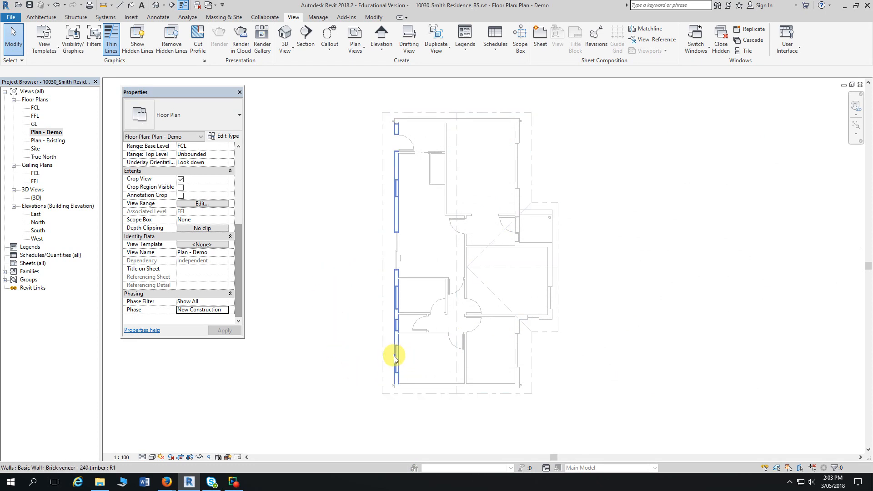
- Reveal the hidden elements, unhide the Windows category using one of the casement windows, and exit the reveal mode
{"action": "left_click", "coordinate": [208, 457]}
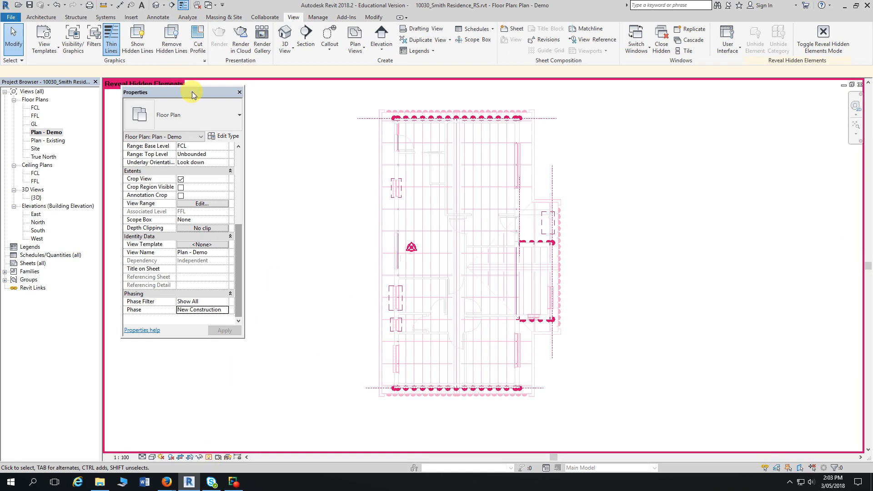
{"action": "left_click_drag", "start_coordinate": [191, 91], "coordinate": [188, 111]}
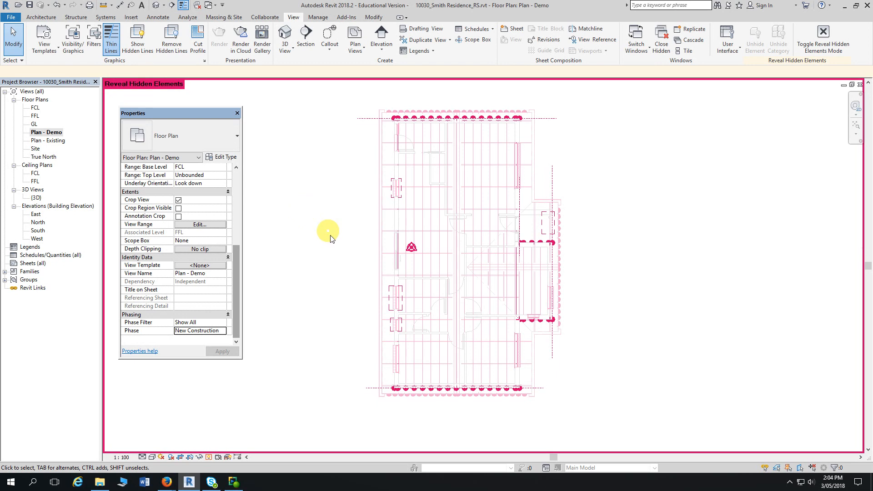
{"action": "scroll", "coordinate": [331, 324], "scroll_direction": "up", "scroll_amount": 2}
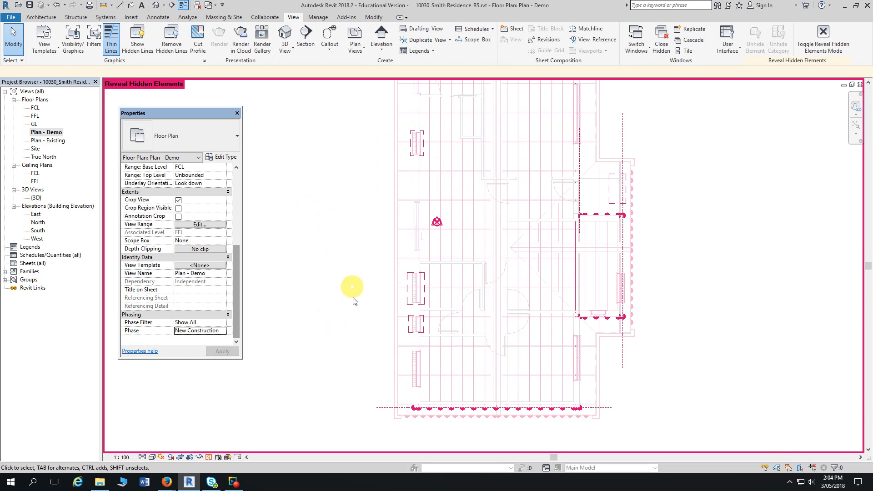
{"action": "scroll", "coordinate": [347, 317], "scroll_direction": "up", "scroll_amount": 3}
{"action": "middle_click_drag", "start_coordinate": [347, 318], "coordinate": [316, 256]}
{"action": "scroll", "coordinate": [316, 256], "scroll_direction": "up", "scroll_amount": 1}
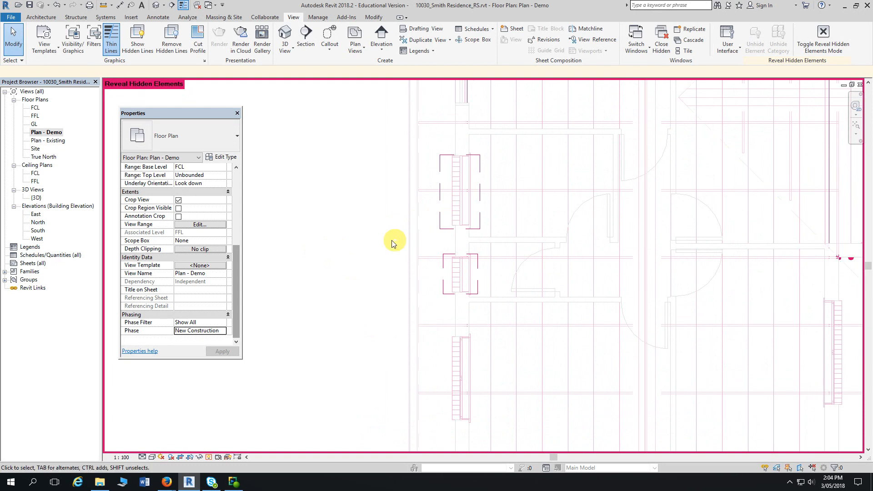
{"action": "left_click", "coordinate": [458, 213]}
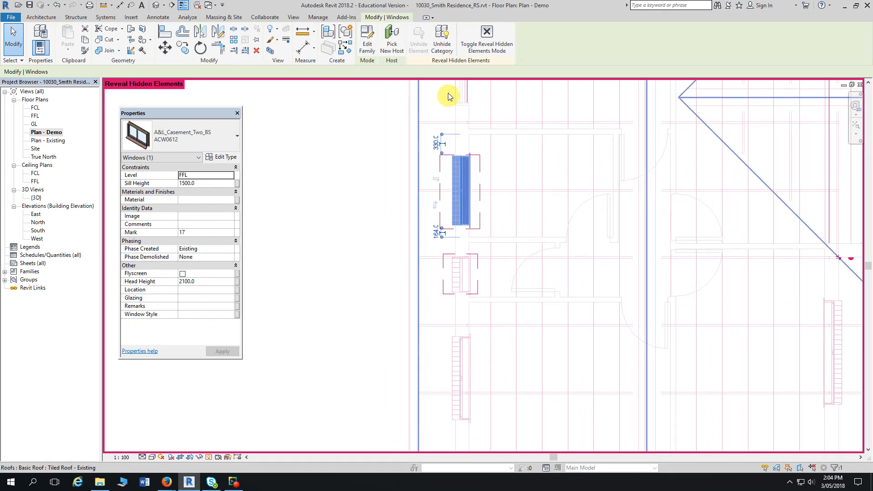
{"action": "left_click", "coordinate": [443, 53]}
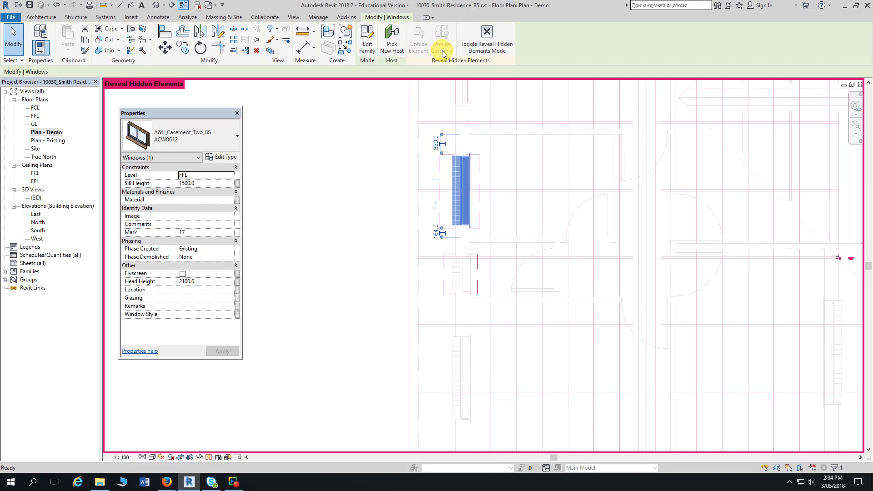
{"action": "left_click", "coordinate": [324, 162]}
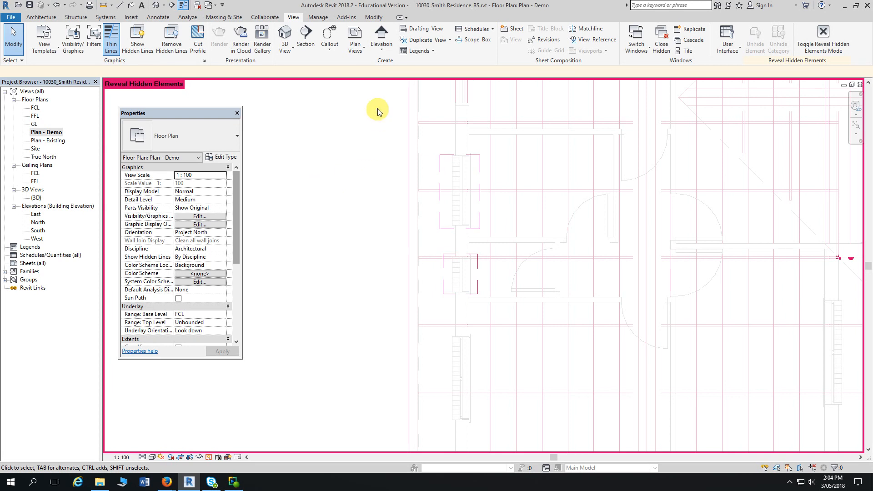
{"action": "left_click", "coordinate": [825, 32]}
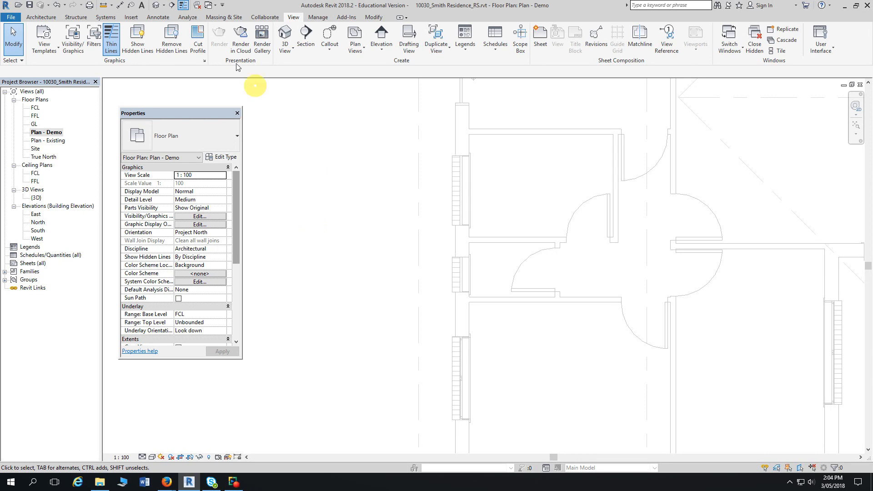
- Turn off the Windows category in the Plan - Demo visibility overrides and apply the change
{"action": "left_click", "coordinate": [76, 47]}
{"action": "left_click_drag", "start_coordinate": [510, 108], "coordinate": [164, 29]}
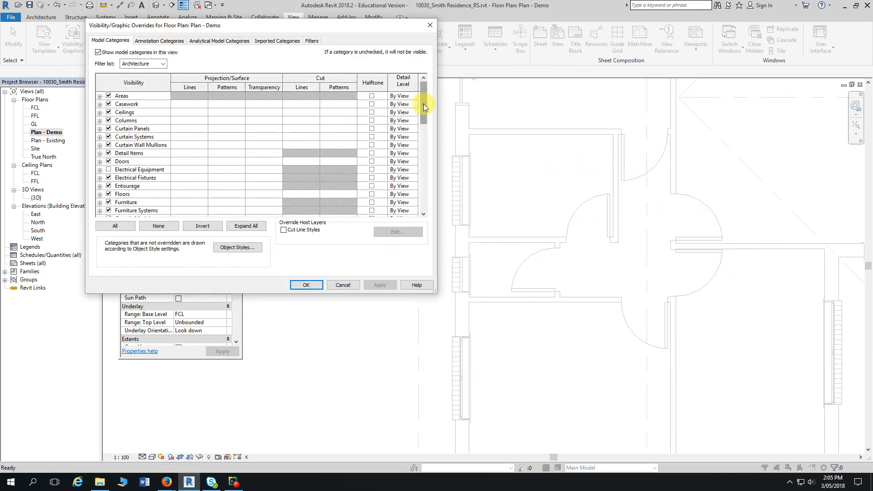
{"action": "left_click_drag", "start_coordinate": [423, 104], "coordinate": [398, 195]}
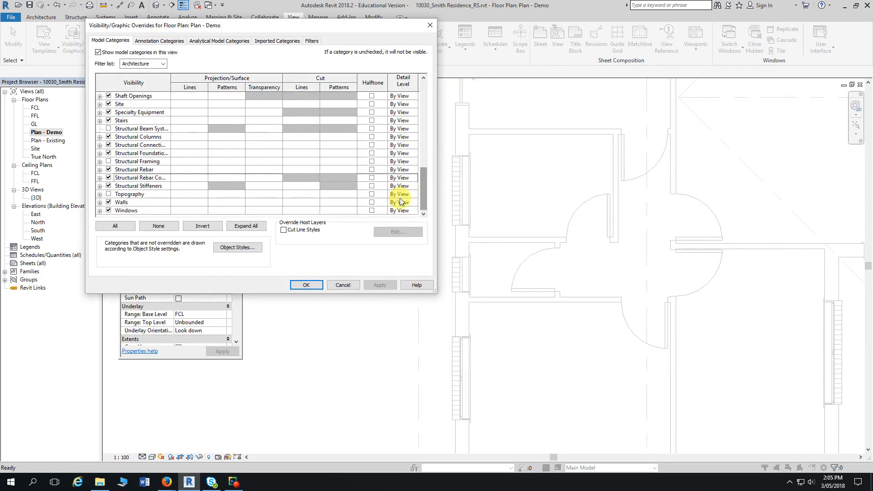
{"action": "left_click", "coordinate": [108, 211]}
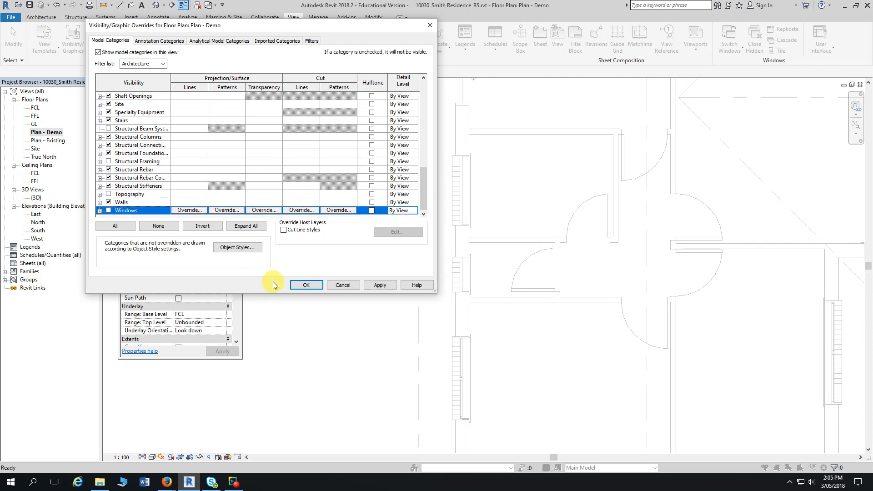
{"action": "left_click", "coordinate": [380, 286]}
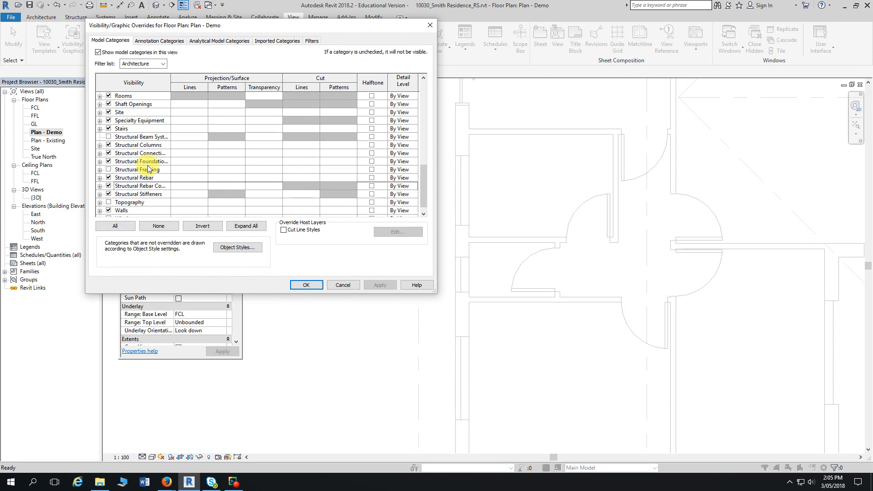
- Turn the Windows category back on in the model categories and apply the change
{"action": "scroll", "coordinate": [130, 200], "scroll_direction": "down", "scroll_amount": 1}
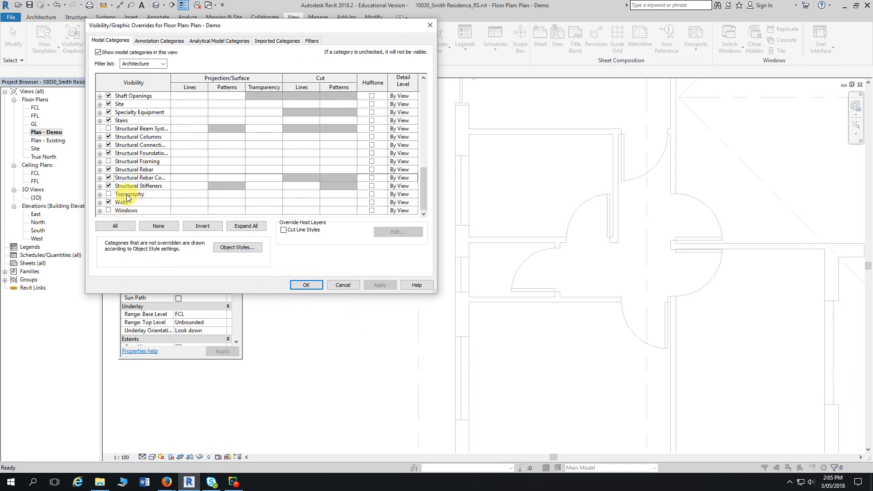
{"action": "left_click", "coordinate": [108, 211]}
{"action": "left_click", "coordinate": [380, 286]}
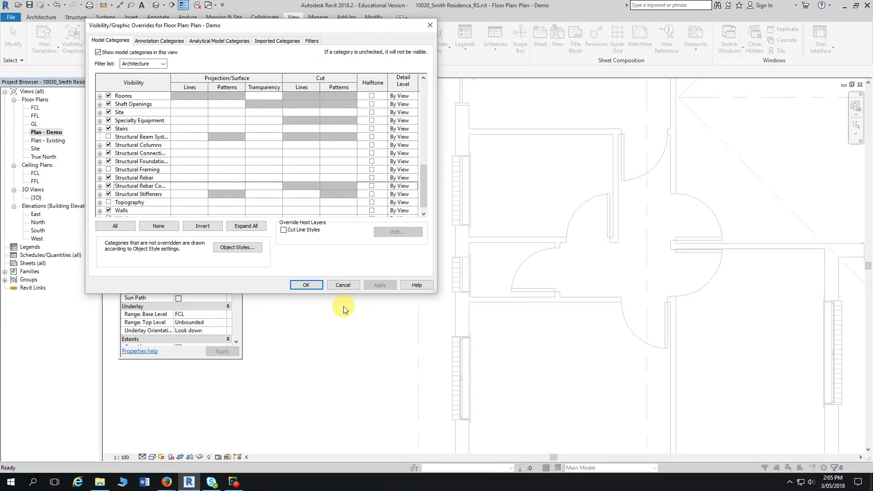
{"action": "scroll", "coordinate": [119, 214], "scroll_direction": "down", "scroll_amount": 1}
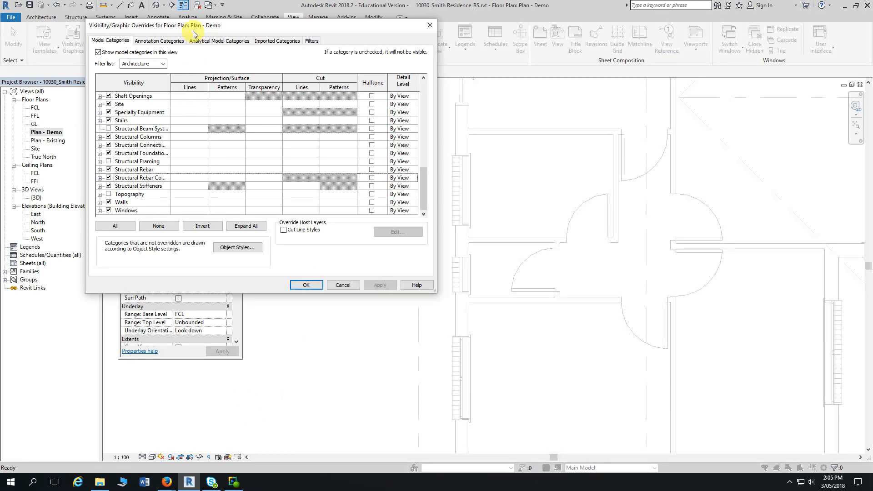
- Make the Reference Planes annotation category visible in the Plan - Demo view and accept the overrides
{"action": "left_click_drag", "start_coordinate": [193, 26], "coordinate": [343, 38]}
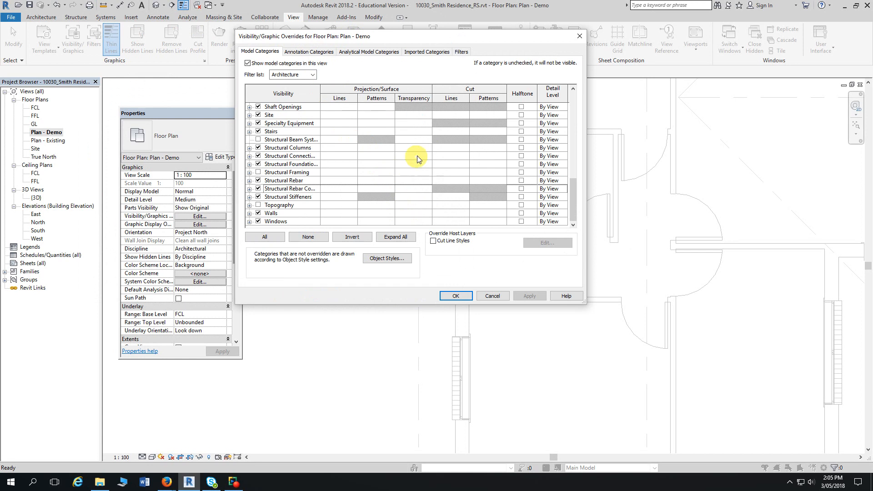
{"action": "left_click", "coordinate": [311, 53]}
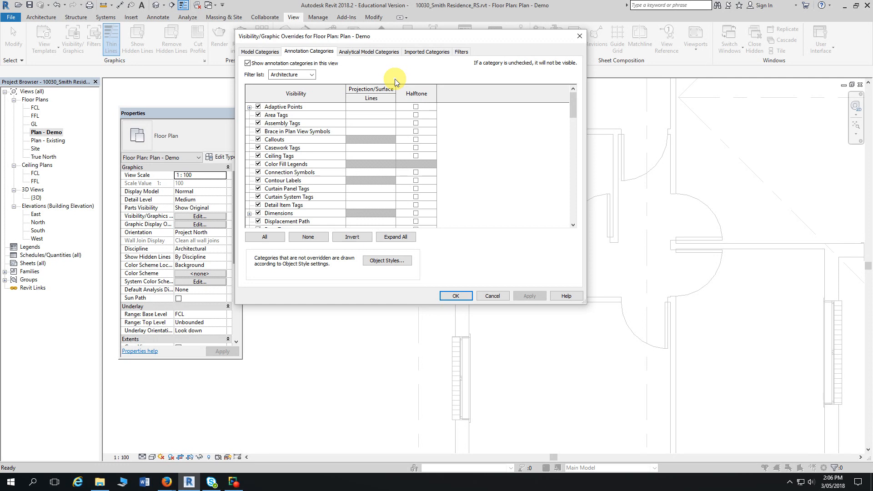
{"action": "scroll", "coordinate": [318, 175], "scroll_direction": "down", "scroll_amount": 5}
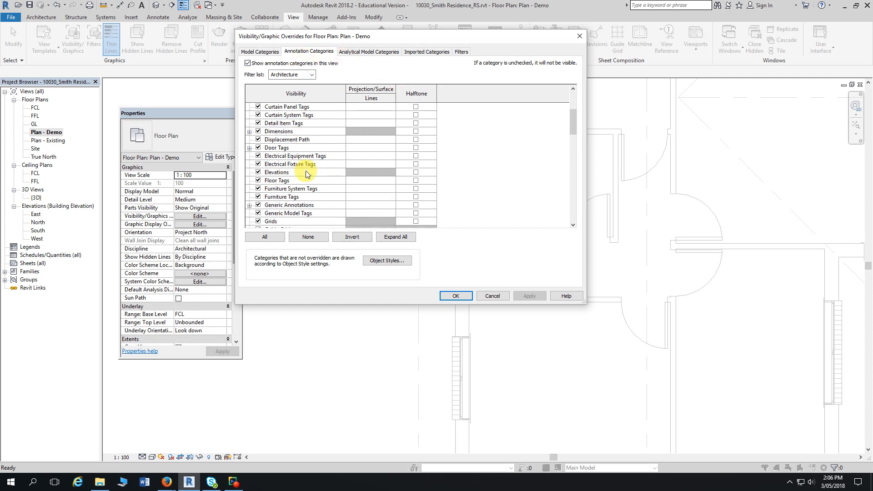
{"action": "scroll", "coordinate": [308, 173], "scroll_direction": "down", "scroll_amount": 2}
{"action": "scroll", "coordinate": [306, 174], "scroll_direction": "down", "scroll_amount": 2}
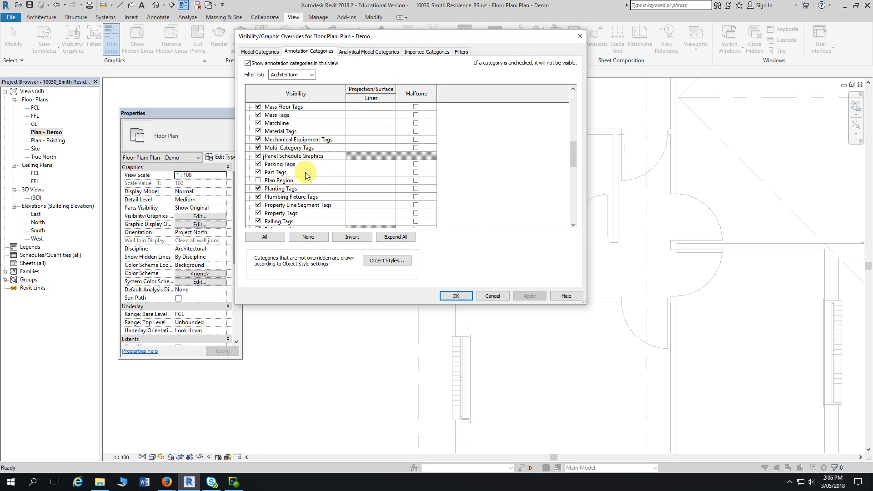
{"action": "scroll", "coordinate": [302, 188], "scroll_direction": "down", "scroll_amount": 3}
{"action": "scroll", "coordinate": [299, 185], "scroll_direction": "down", "scroll_amount": 1}
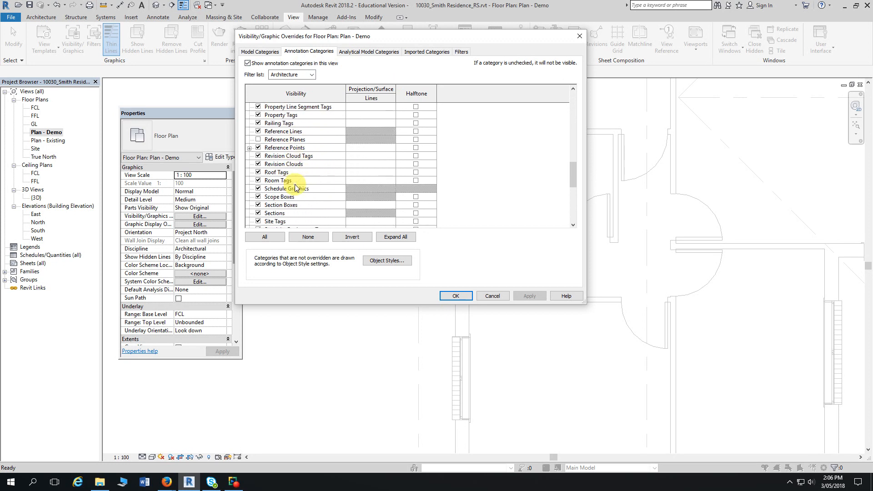
{"action": "left_click", "coordinate": [258, 139]}
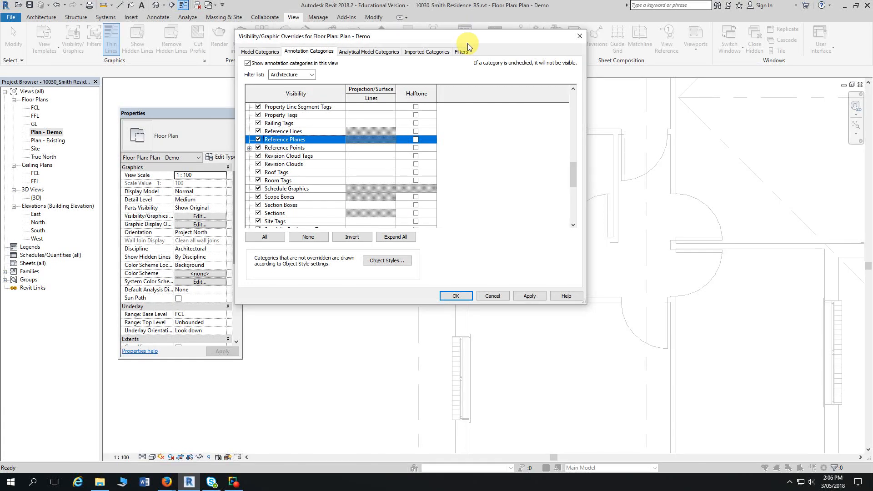
{"action": "left_click_drag", "start_coordinate": [468, 39], "coordinate": [288, 34]}
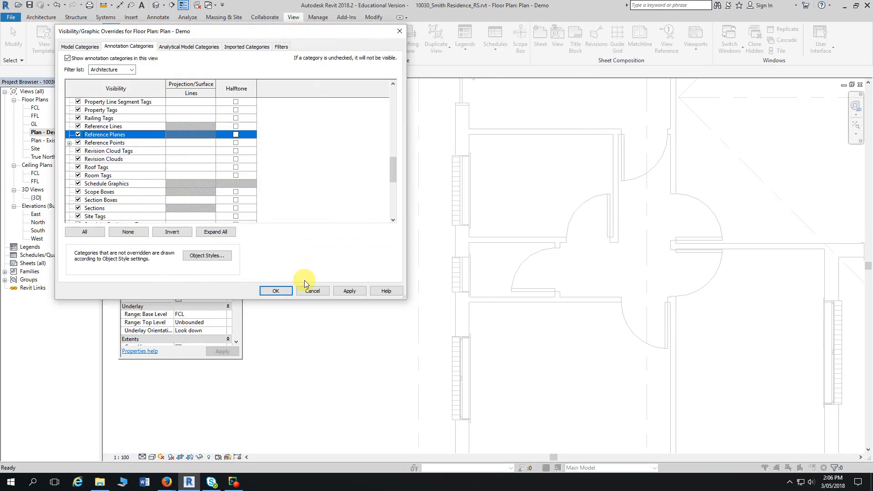
{"action": "left_click", "coordinate": [275, 291]}
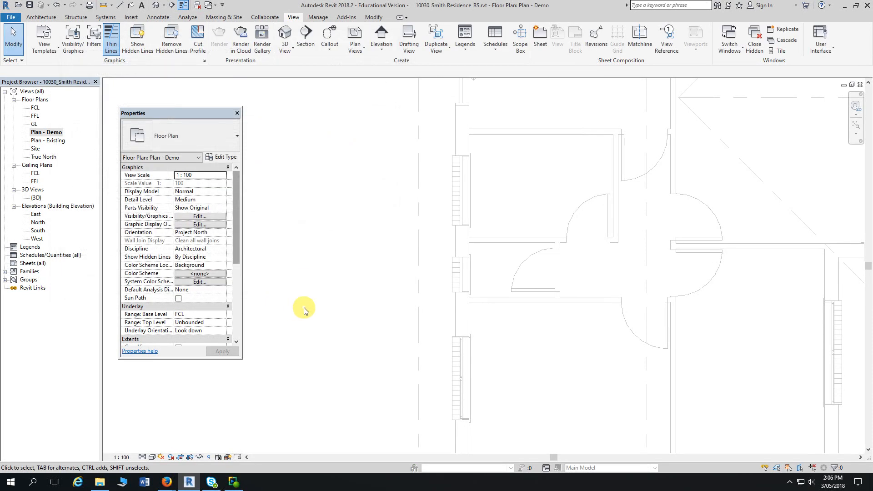
- Hide the Infill panels North Gable reference plane along the building's north wall as an individual element in the Plan - Demo view
{"action": "scroll", "coordinate": [324, 296], "scroll_direction": "down", "scroll_amount": 3}
{"action": "scroll", "coordinate": [333, 297], "scroll_direction": "down", "scroll_amount": 2}
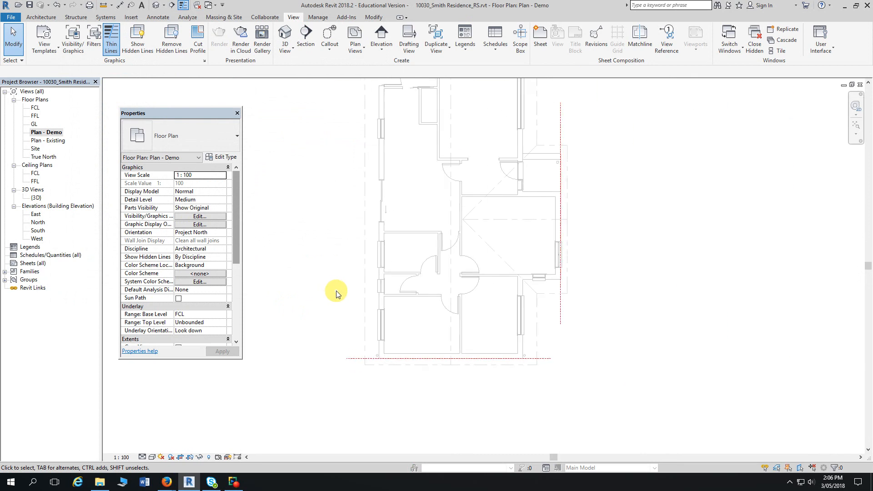
{"action": "scroll", "coordinate": [318, 268], "scroll_direction": "down", "scroll_amount": 2}
{"action": "middle_click_drag", "start_coordinate": [318, 269], "coordinate": [373, 313]}
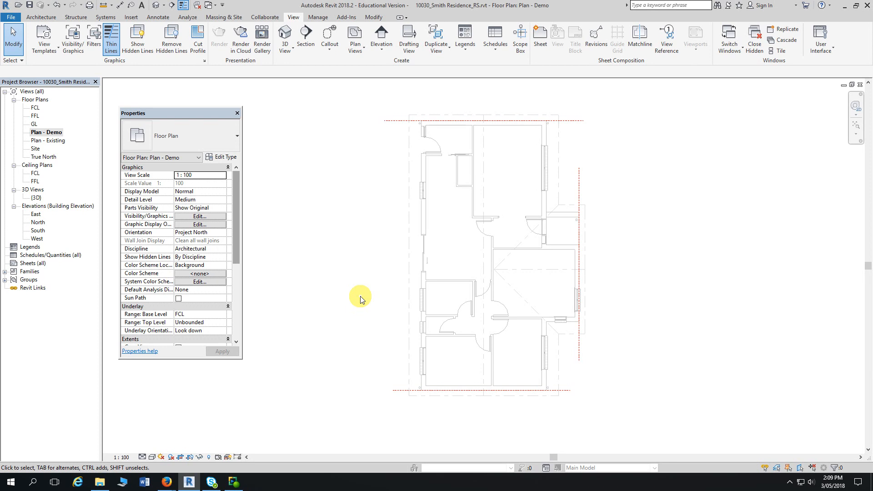
{"action": "left_click", "coordinate": [326, 134]}
{"action": "right_click", "coordinate": [391, 123]}
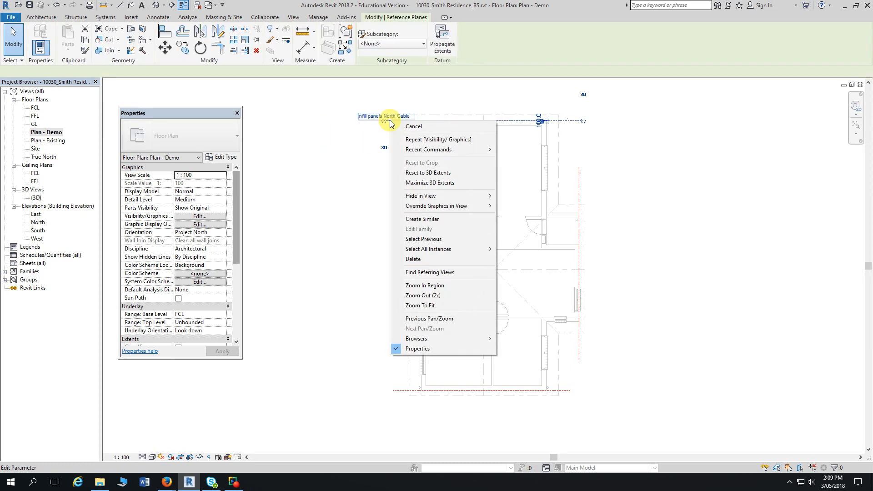
{"action": "mouse_move", "coordinate": [431, 199]}
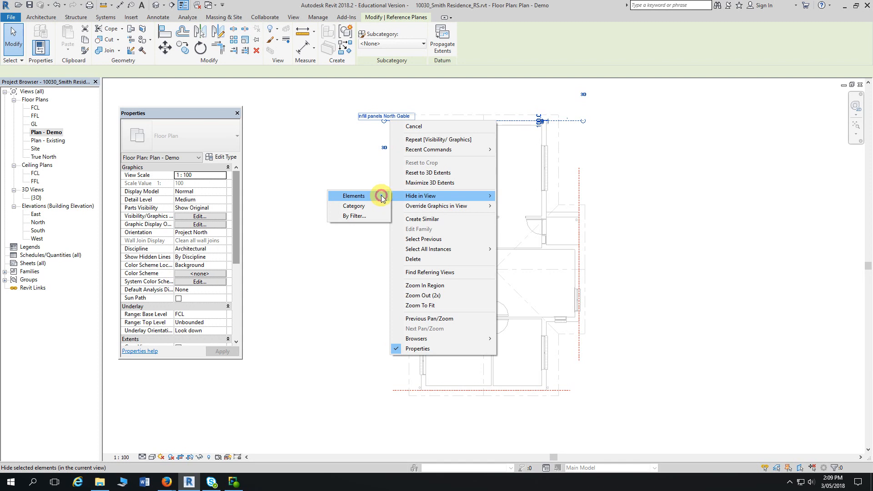
{"action": "left_click", "coordinate": [382, 196]}
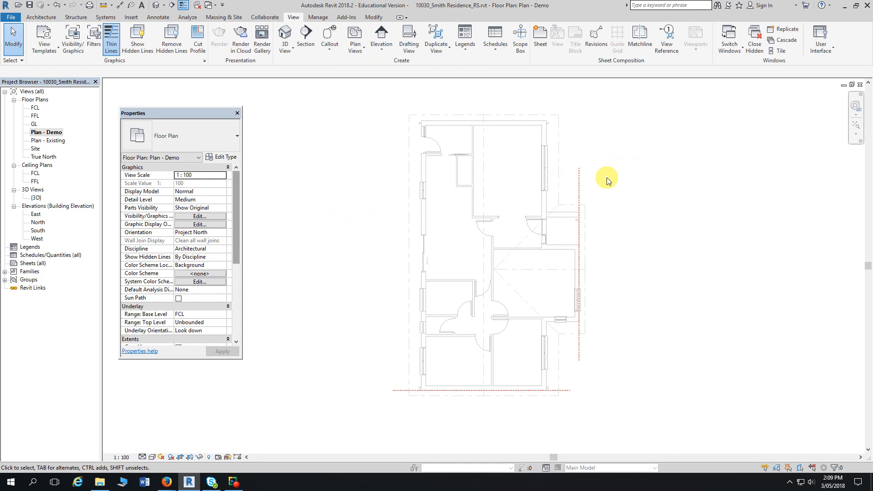
- Hide the remaining reference planes along the south wall and the east-facing front gable as individual elements in the view
{"action": "middle_click_drag", "start_coordinate": [606, 177], "coordinate": [616, 142]}
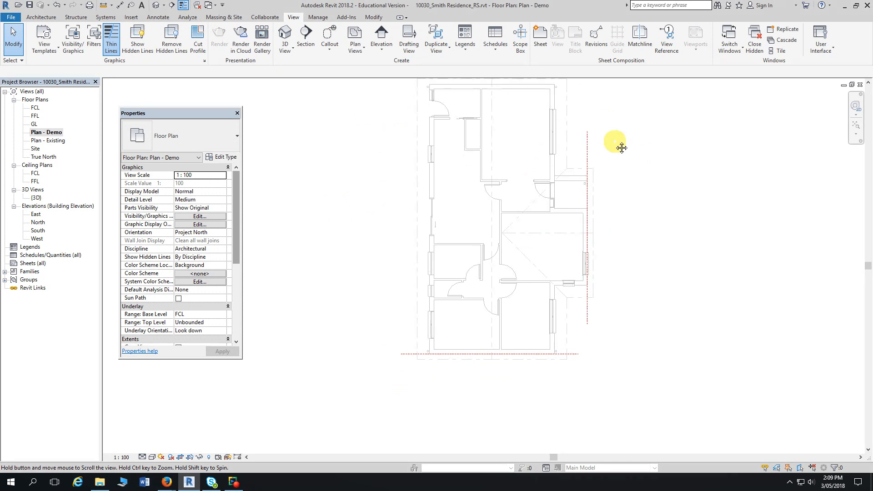
{"action": "left_click", "coordinate": [587, 146]}
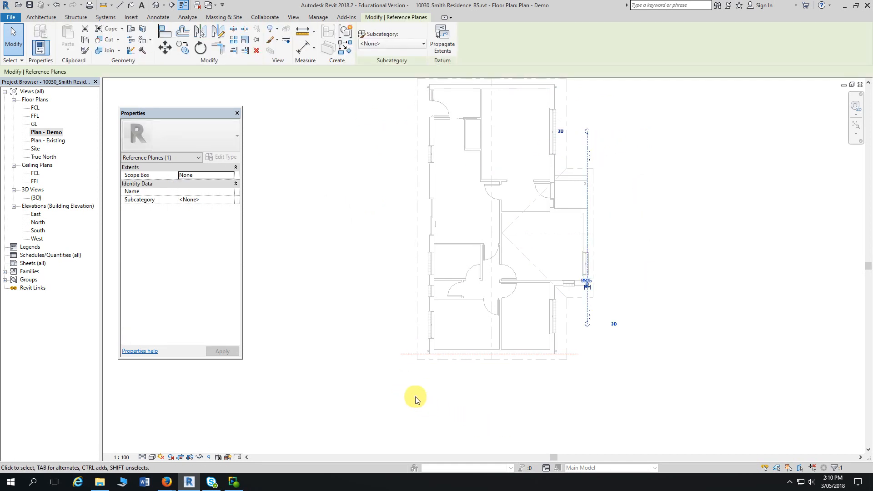
{"action": "left_click", "coordinate": [403, 354], "text": "ctrl"}
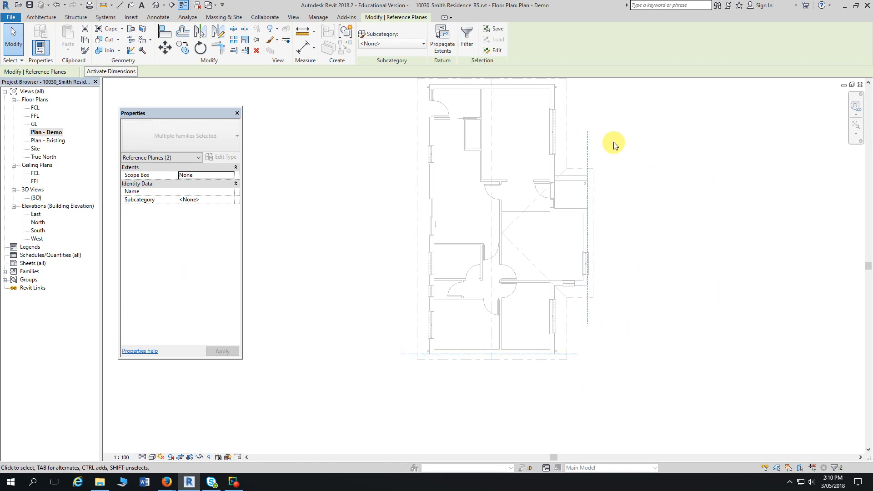
{"action": "right_click", "coordinate": [587, 144]}
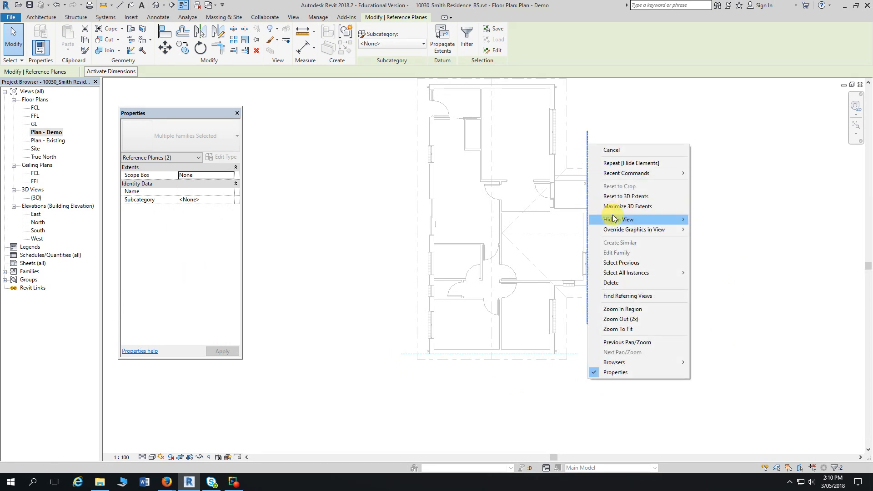
{"action": "mouse_move", "coordinate": [615, 220]}
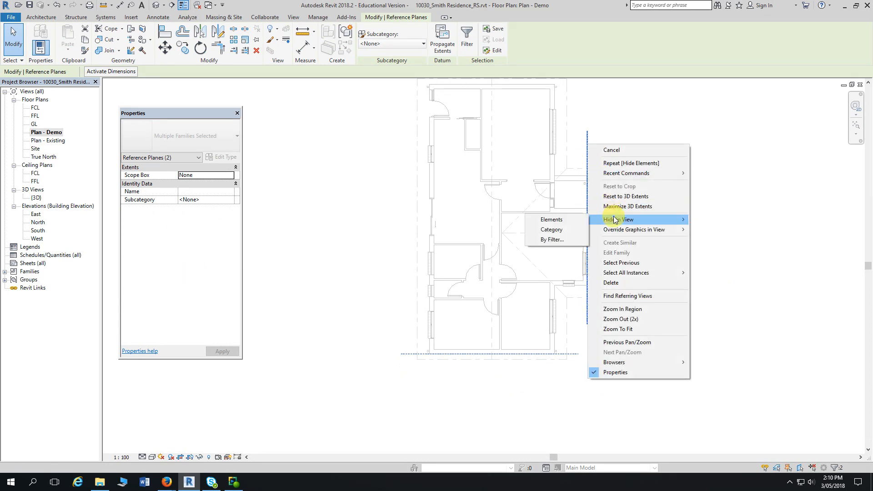
{"action": "left_click", "coordinate": [578, 223]}
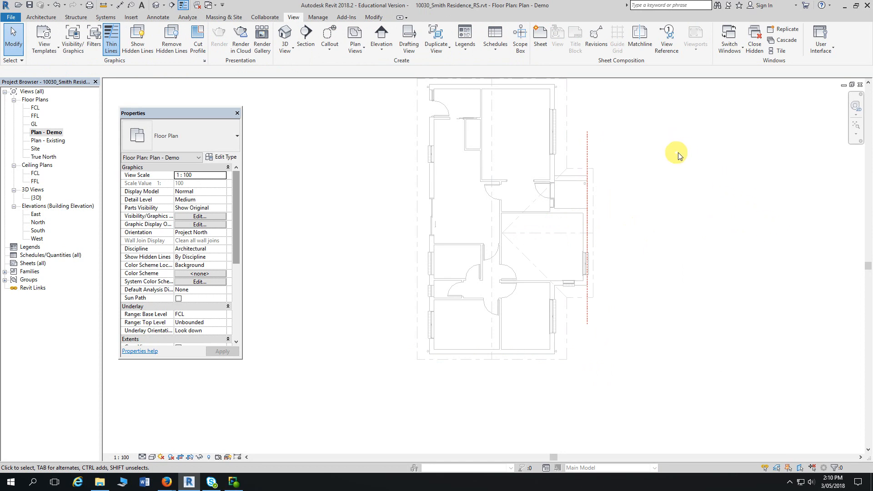
{"action": "right_click", "coordinate": [588, 149]}
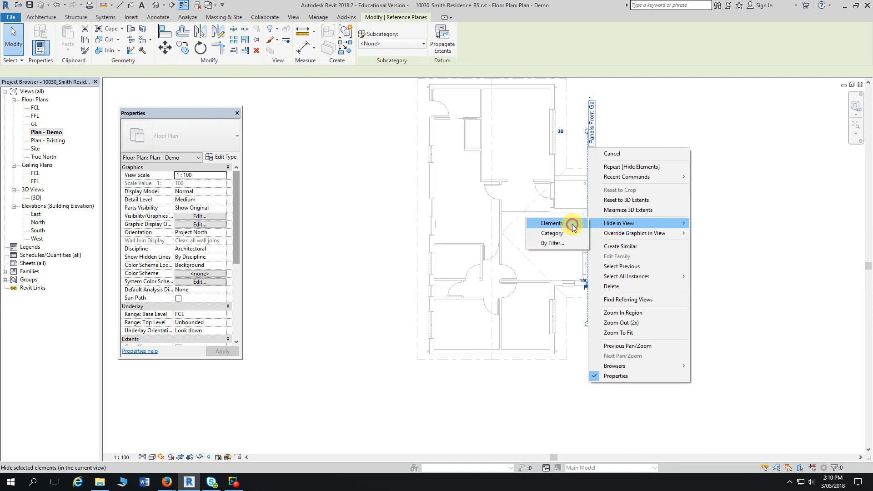
{"action": "left_click", "coordinate": [572, 227]}
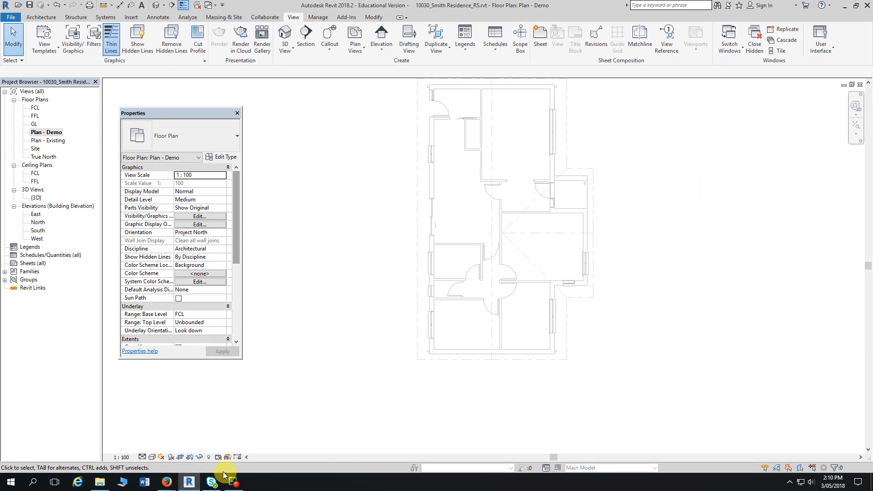
- Switch to the assessment task PDF in Firefox and read instructions 5.3 to 5.7 on demolishing and splitting walls
{"action": "left_click", "coordinate": [168, 481]}
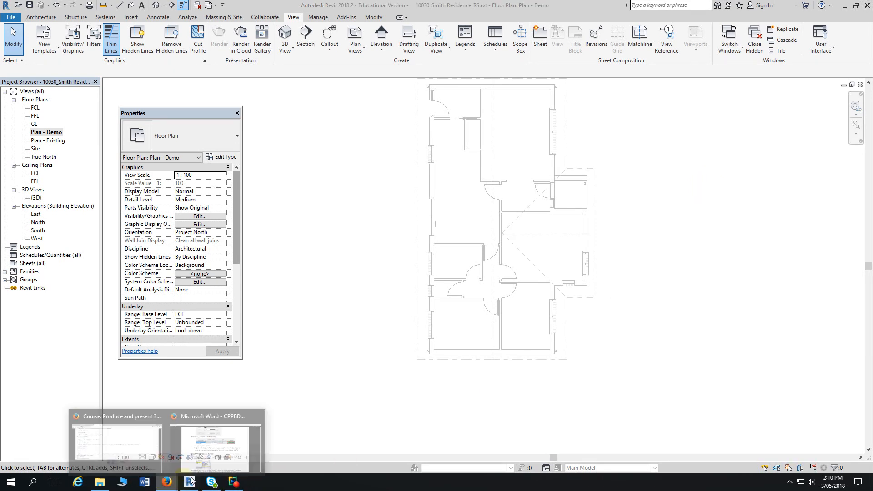
{"action": "left_click", "coordinate": [209, 441]}
{"action": "scroll", "coordinate": [303, 305], "scroll_direction": "down", "scroll_amount": 3}
{"action": "scroll", "coordinate": [302, 306], "scroll_direction": "down", "scroll_amount": 10}
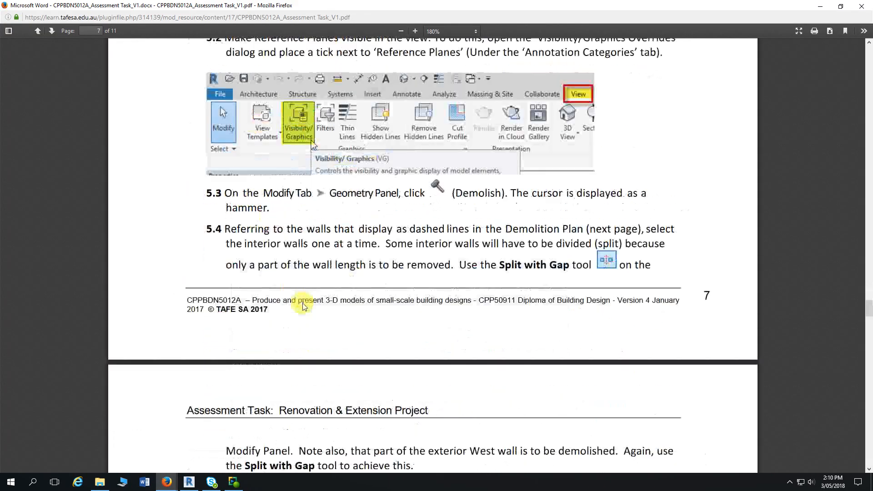
{"action": "scroll", "coordinate": [303, 305], "scroll_direction": "down", "scroll_amount": 3}
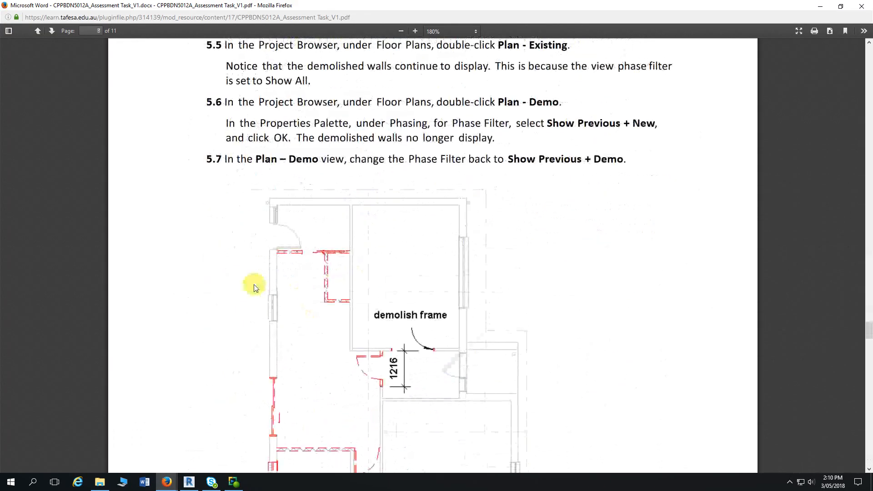
{"action": "scroll", "coordinate": [250, 287], "scroll_direction": "up", "scroll_amount": 5}
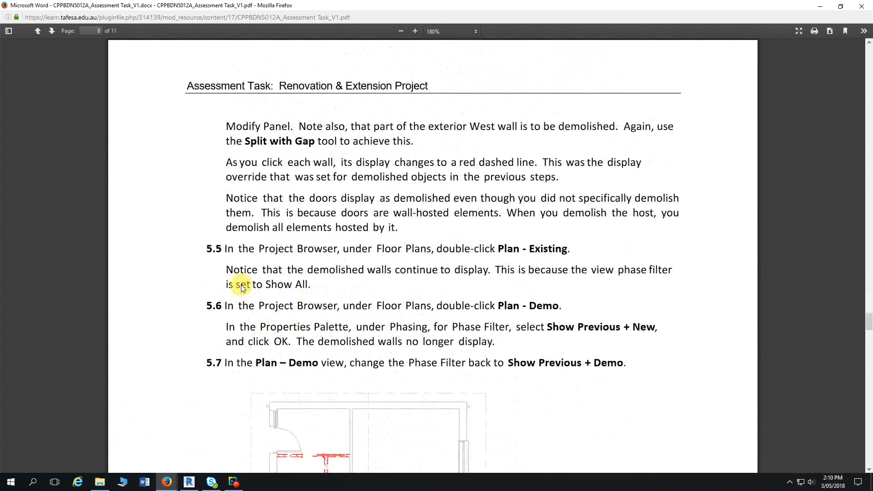
{"action": "scroll", "coordinate": [242, 288], "scroll_direction": "up", "scroll_amount": 8}
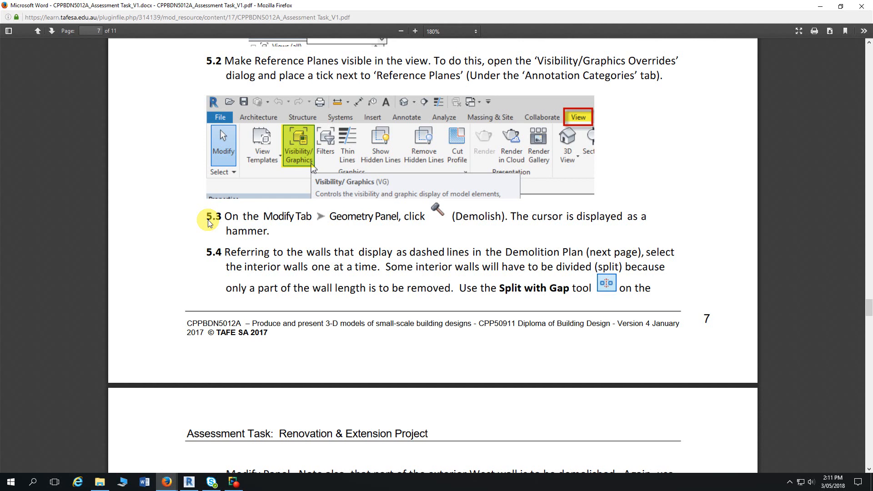
{"action": "scroll", "coordinate": [209, 223], "scroll_direction": "down", "scroll_amount": 3}
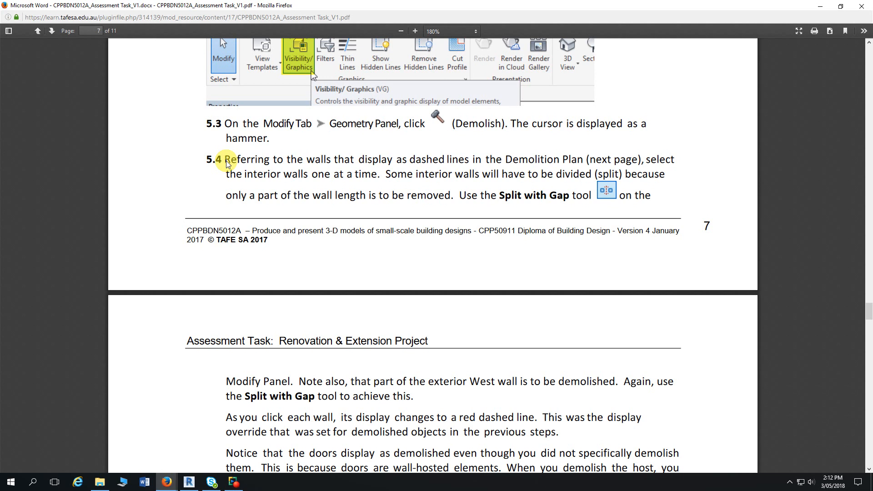
{"action": "scroll", "coordinate": [357, 197], "scroll_direction": "down", "scroll_amount": 10}
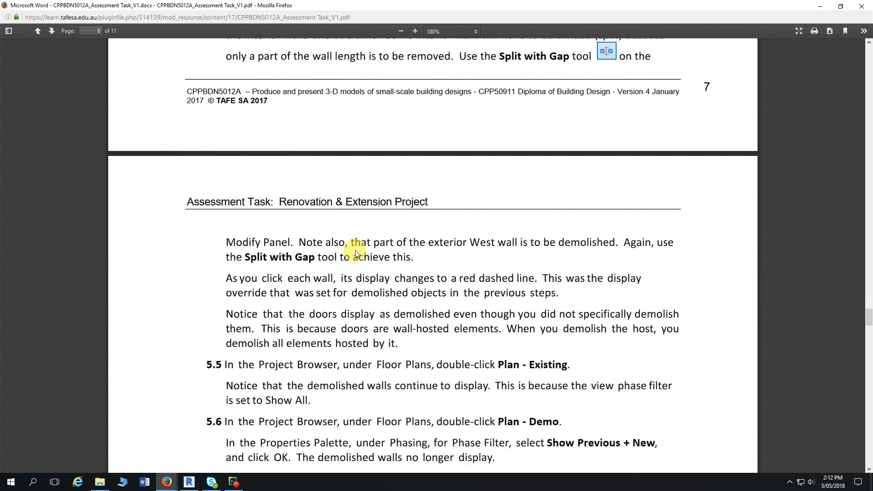
- Examine the PDF's demolition plan for the walls, doors and downpipe to demolish and the dimensions that locate the wall splits
{"action": "scroll", "coordinate": [368, 276], "scroll_direction": "down", "scroll_amount": 7}
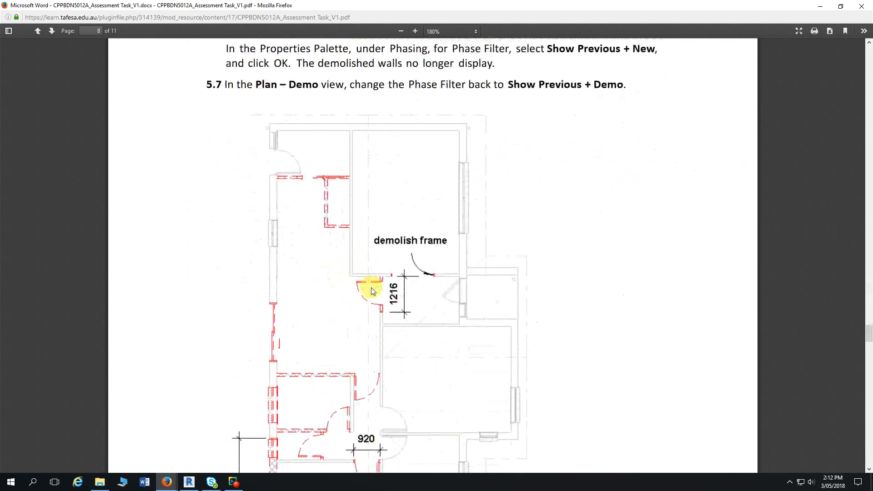
{"action": "scroll", "coordinate": [372, 291], "scroll_direction": "down", "scroll_amount": 4}
{"action": "scroll", "coordinate": [372, 290], "scroll_direction": "up", "scroll_amount": 6}
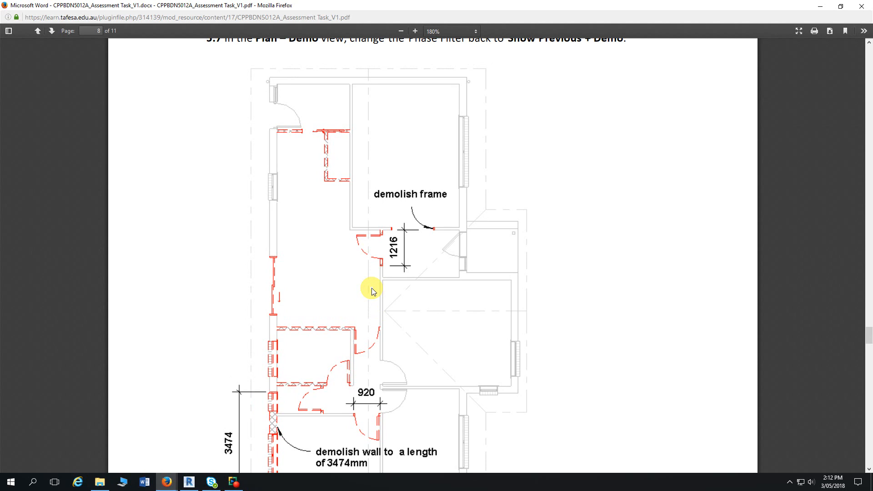
{"action": "scroll", "coordinate": [372, 288], "scroll_direction": "down", "scroll_amount": 3}
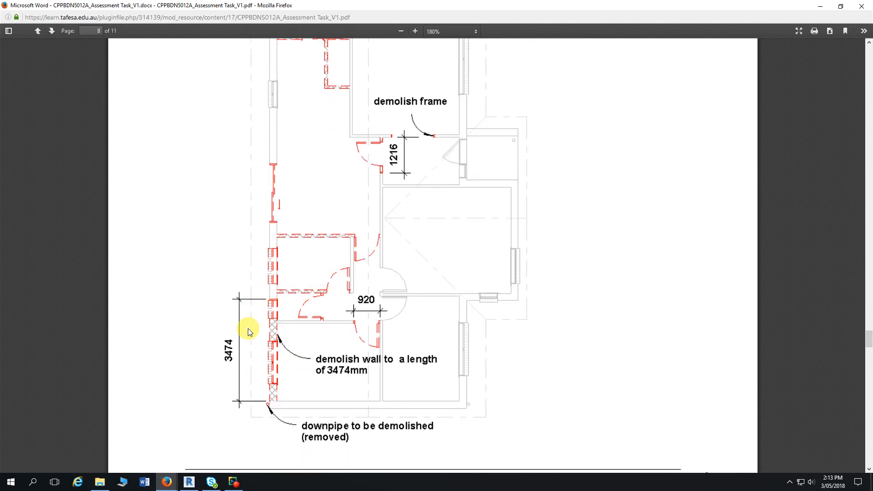
{"action": "scroll", "coordinate": [227, 333], "scroll_direction": "up", "scroll_amount": 3, "text": "ctrl"}
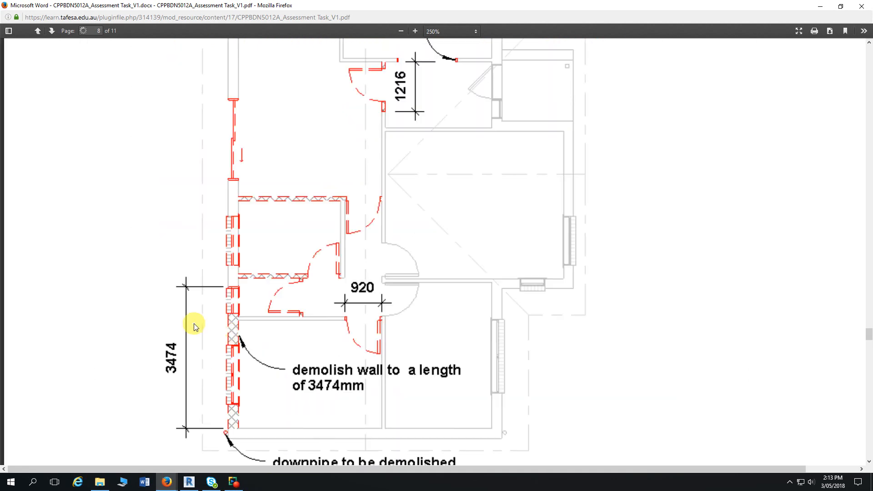
{"action": "scroll", "coordinate": [196, 325], "scroll_direction": "up", "scroll_amount": 3, "text": "ctrl"}
{"action": "scroll", "coordinate": [196, 345], "scroll_direction": "down", "scroll_amount": 3}
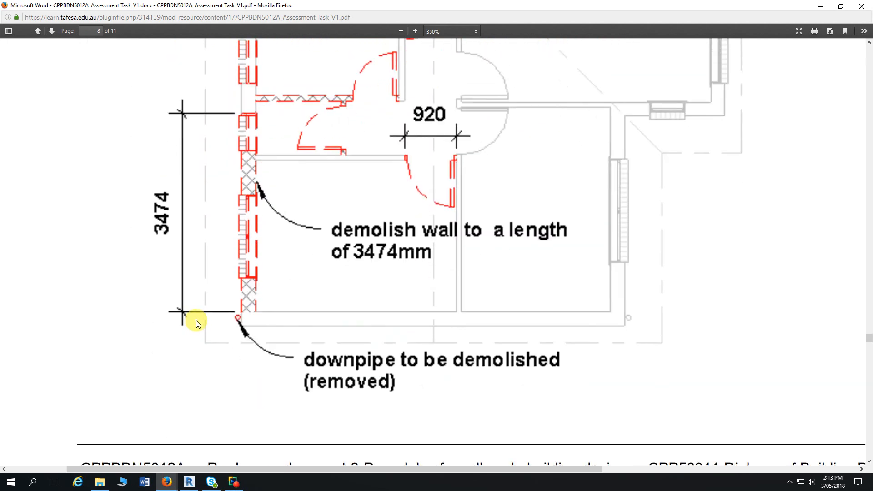
{"action": "scroll", "coordinate": [195, 323], "scroll_direction": "up", "scroll_amount": 1}
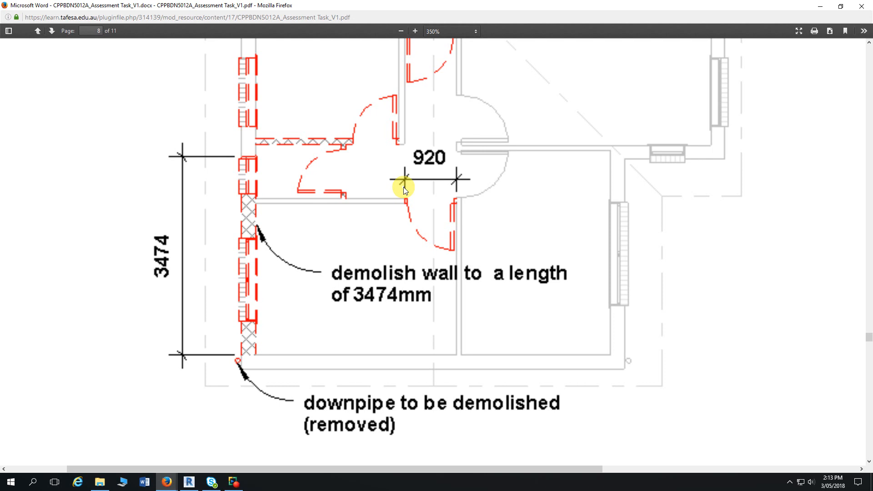
{"action": "scroll", "coordinate": [404, 186], "scroll_direction": "up", "scroll_amount": 5}
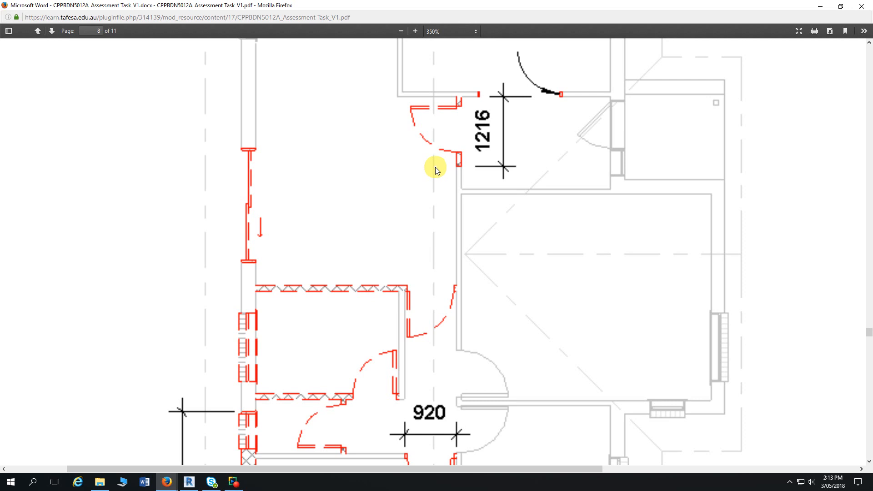
{"action": "scroll", "coordinate": [433, 166], "scroll_direction": "down", "scroll_amount": 1}
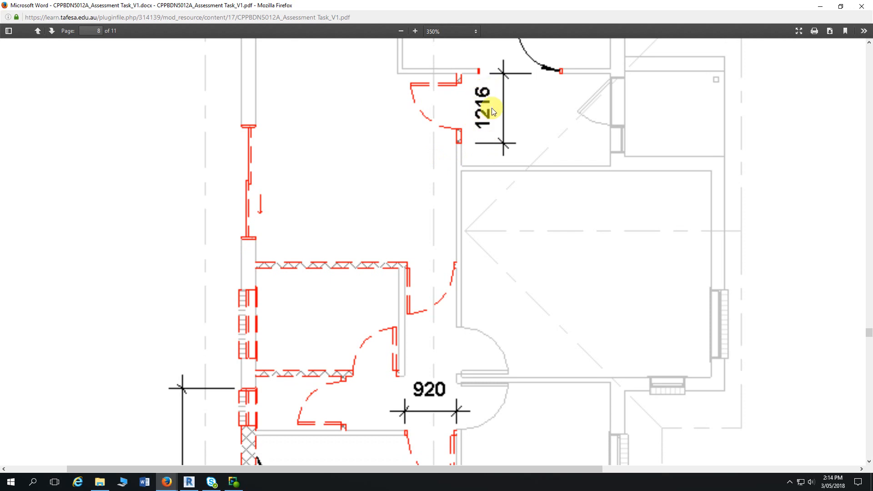
{"action": "scroll", "coordinate": [493, 113], "scroll_direction": "down", "scroll_amount": 5}
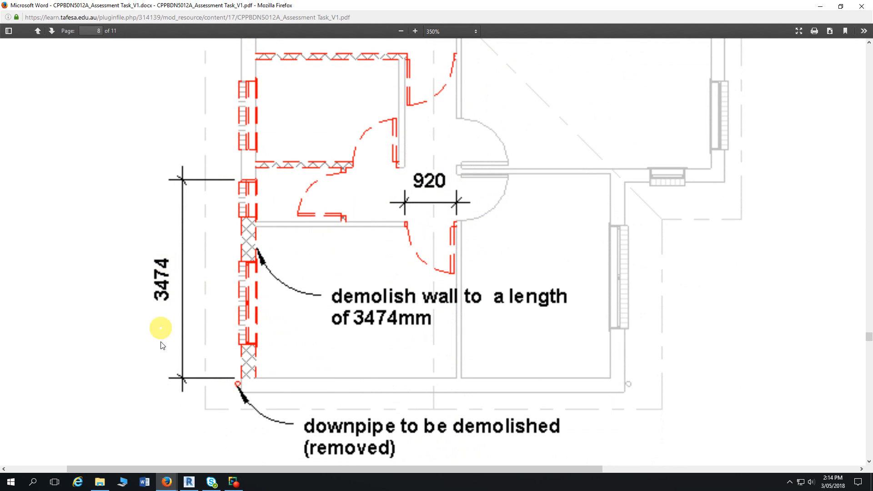
- Switch back to Revit's Plan - Demo view and set its underlay range base level to None
{"action": "left_click", "coordinate": [187, 483]}
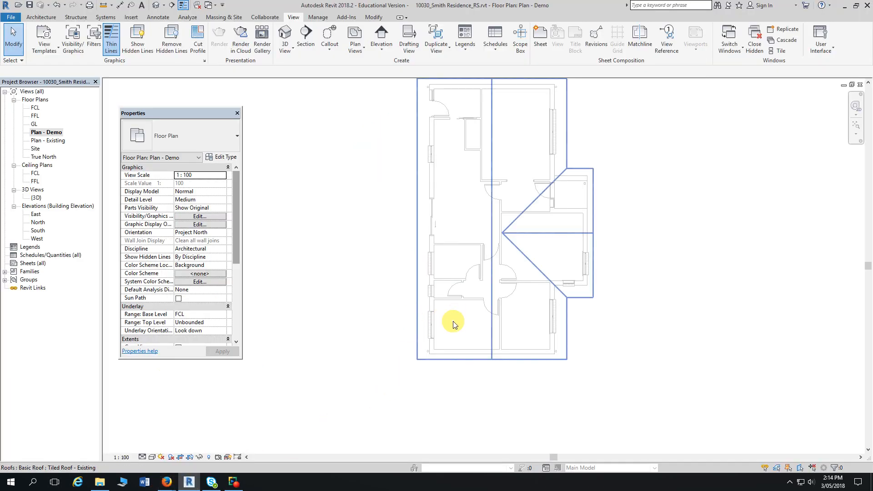
{"action": "key", "text": "alt+Tab"}
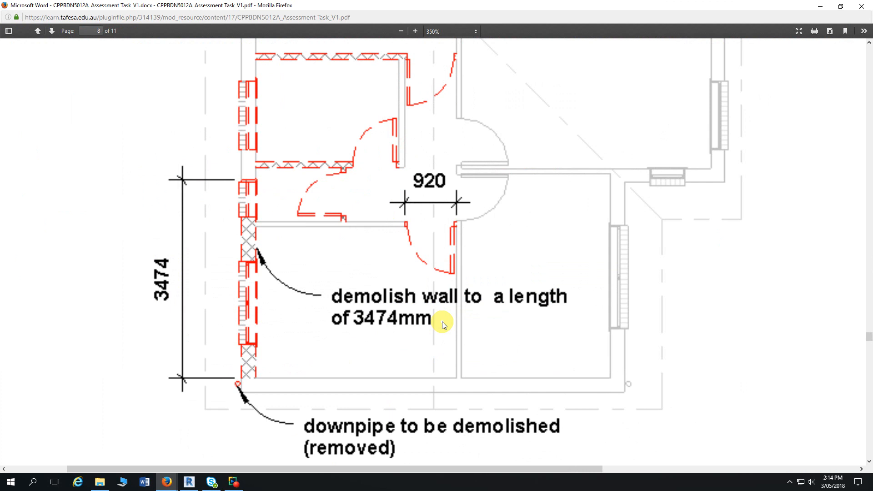
{"action": "key", "text": "alt+Tab"}
{"action": "scroll", "coordinate": [384, 297], "scroll_direction": "up", "scroll_amount": 4}
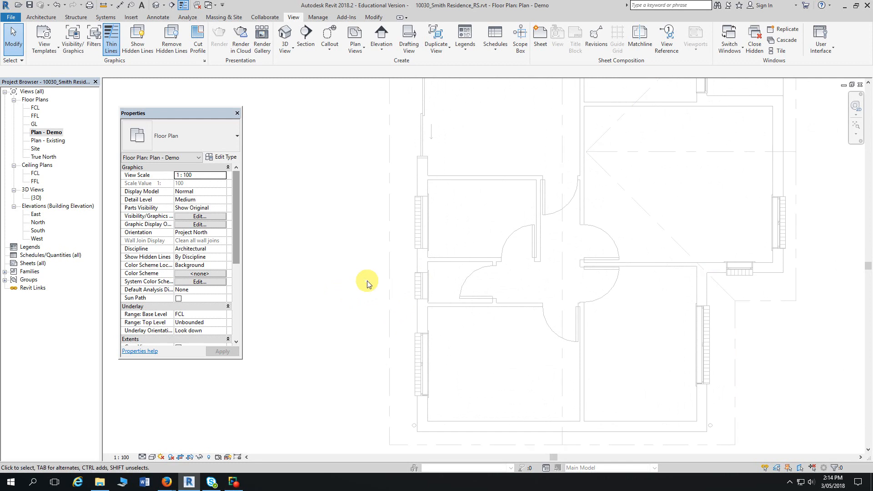
{"action": "middle_click_drag", "start_coordinate": [368, 281], "coordinate": [332, 290]}
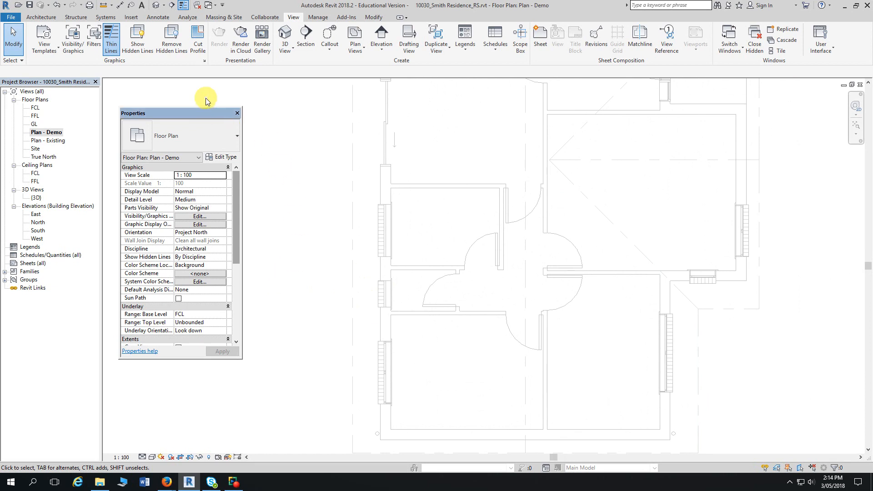
{"action": "left_click_drag", "start_coordinate": [211, 118], "coordinate": [206, 101]}
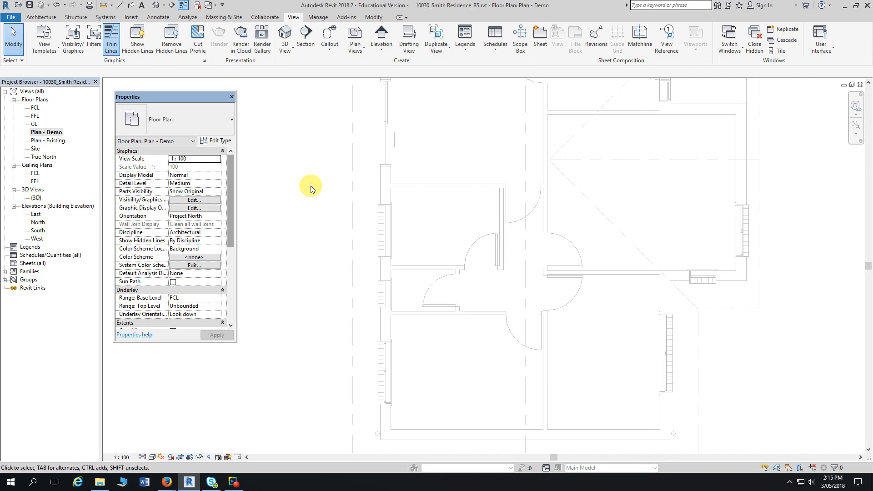
{"action": "left_click", "coordinate": [232, 195]}
{"action": "left_click_drag", "start_coordinate": [232, 195], "coordinate": [237, 257]}
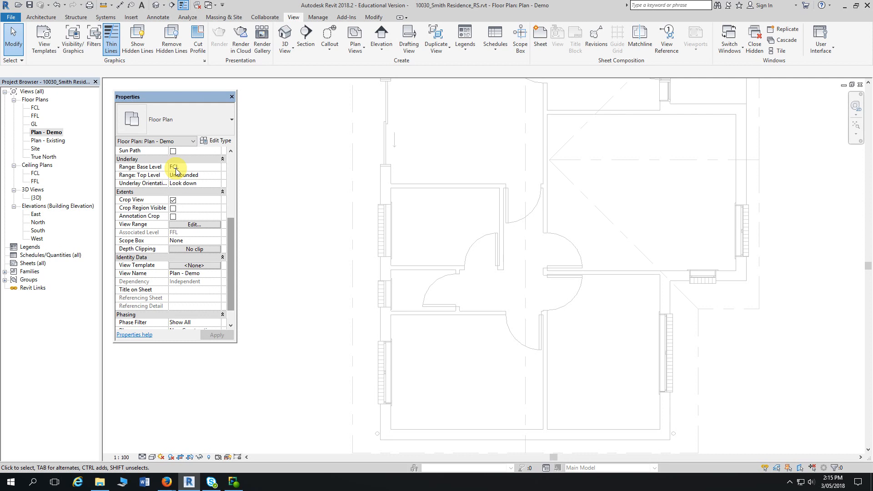
{"action": "left_click", "coordinate": [218, 167]}
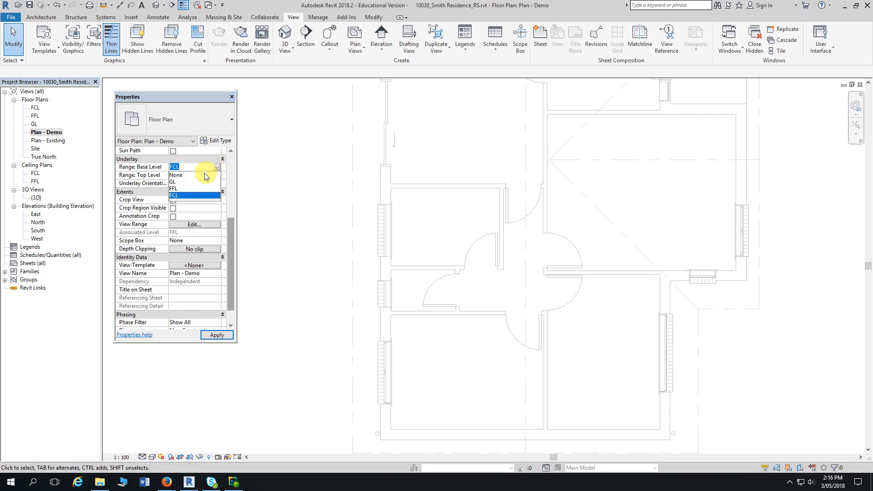
{"action": "left_click", "coordinate": [177, 175]}
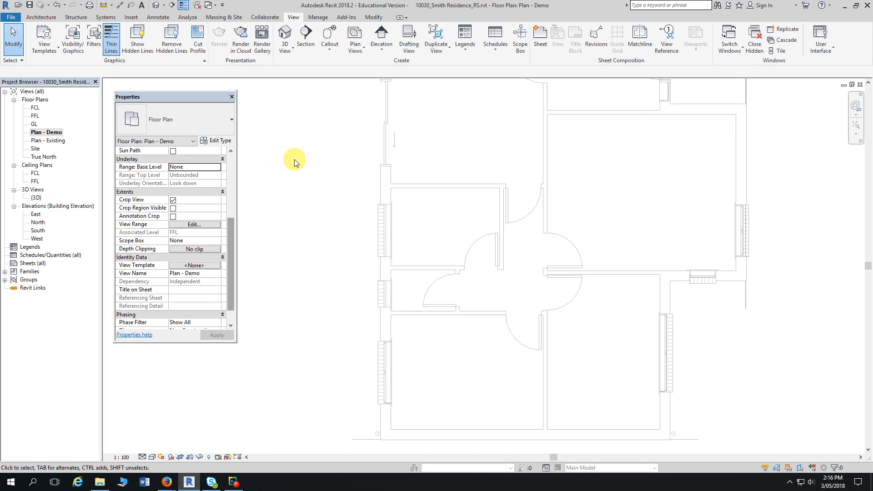
- Draw a short horizontal reference plane across the west wall just above the small window, about 3560 mm from the south wall's inner face
{"action": "left_click", "coordinate": [42, 17]}
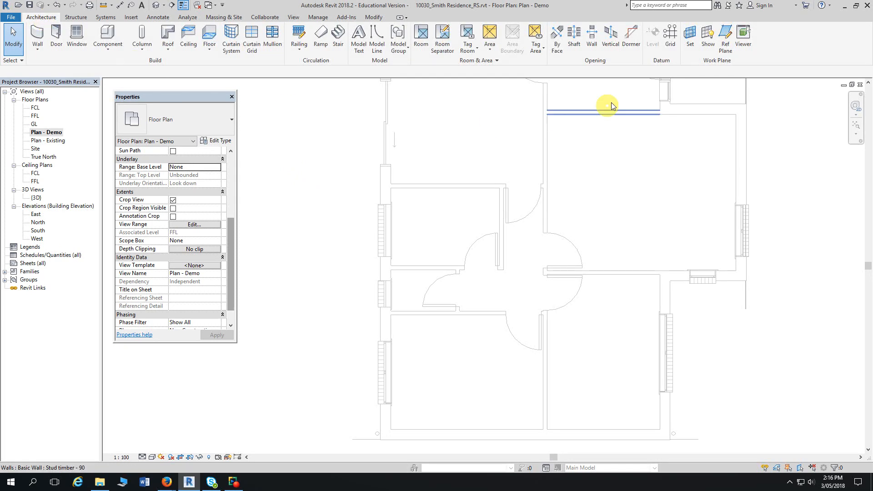
{"action": "left_click", "coordinate": [728, 51]}
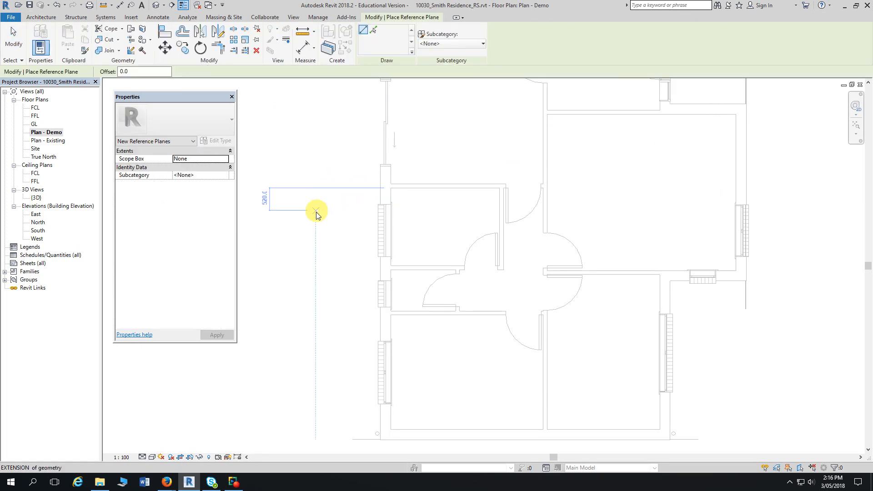
{"action": "scroll", "coordinate": [357, 291], "scroll_direction": "up", "scroll_amount": 5}
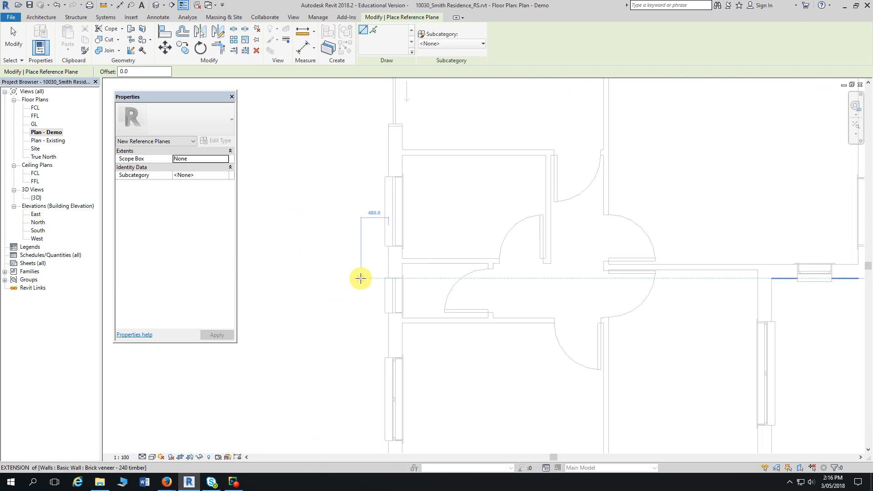
{"action": "scroll", "coordinate": [339, 205], "scroll_direction": "up", "scroll_amount": 2}
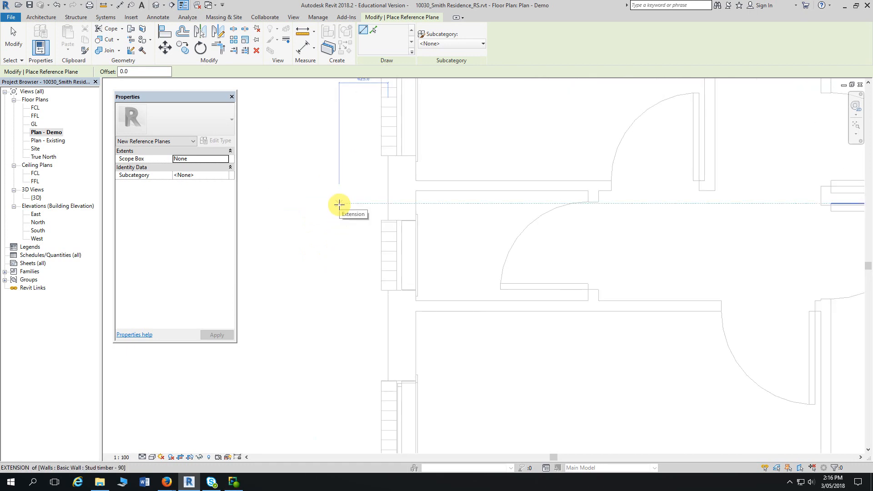
{"action": "left_click", "coordinate": [356, 208]}
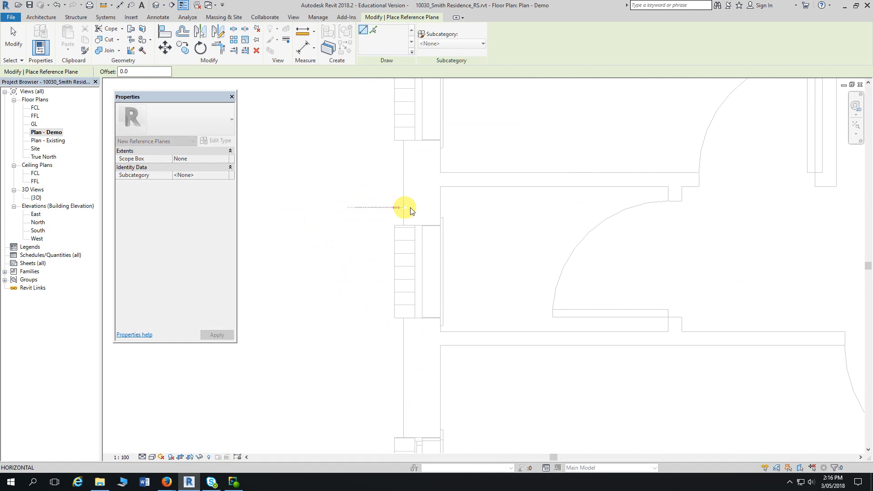
{"action": "left_click", "coordinate": [464, 208]}
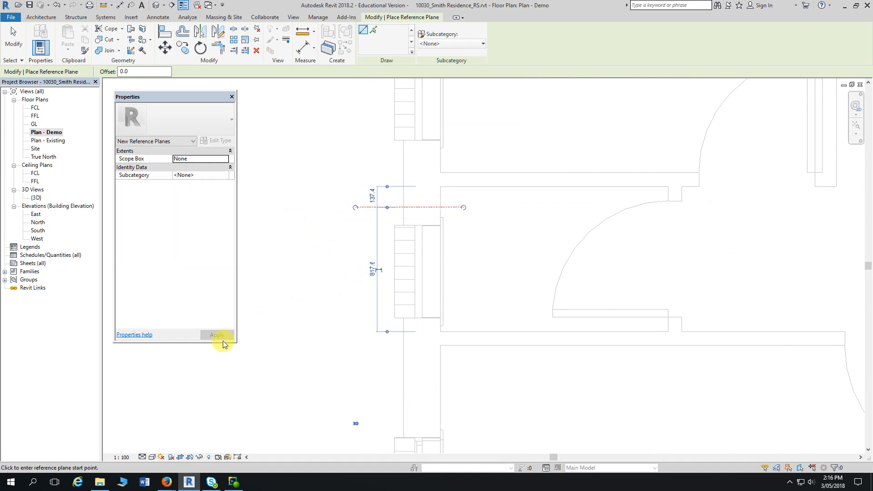
{"action": "key", "text": "Escape"}
{"action": "key", "text": "Escape"}
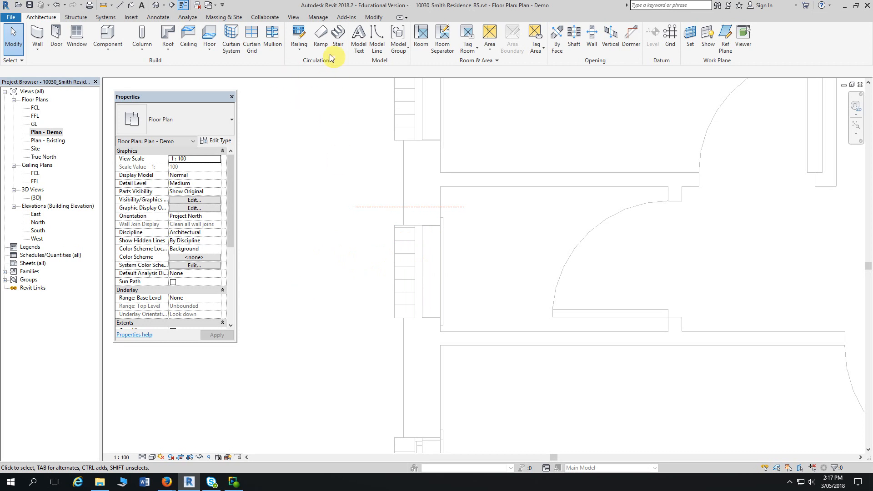
- Add an aligned dimension from the horizontal reference plane to the south wall's inner face, placed outside the west wall
{"action": "left_click", "coordinate": [121, 6]}
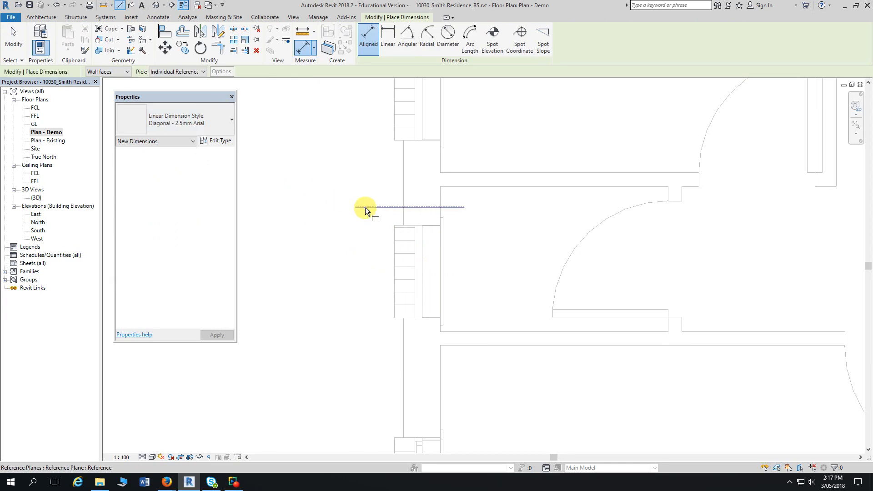
{"action": "left_click", "coordinate": [365, 208]}
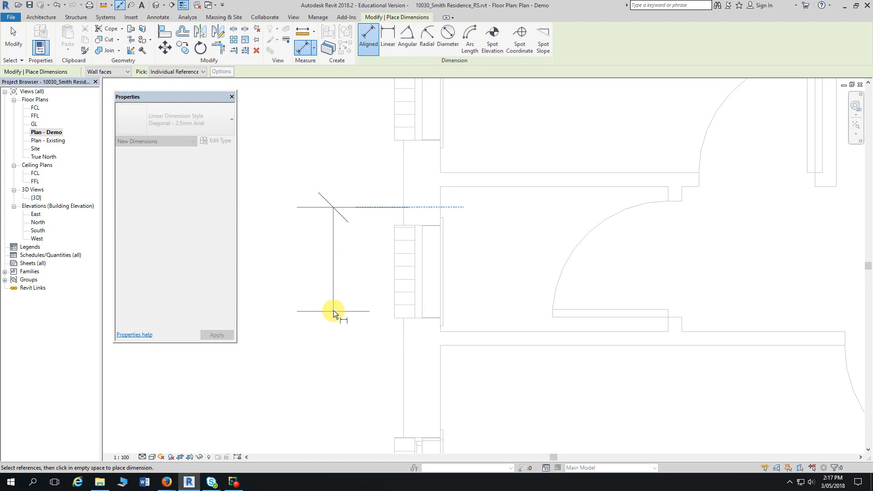
{"action": "scroll", "coordinate": [334, 305], "scroll_direction": "down", "scroll_amount": 4}
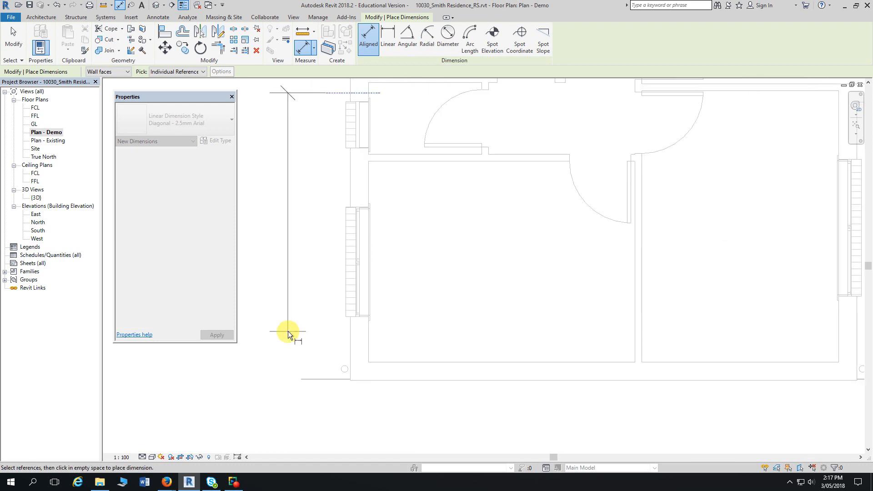
{"action": "middle_click_drag", "start_coordinate": [289, 335], "coordinate": [370, 254]}
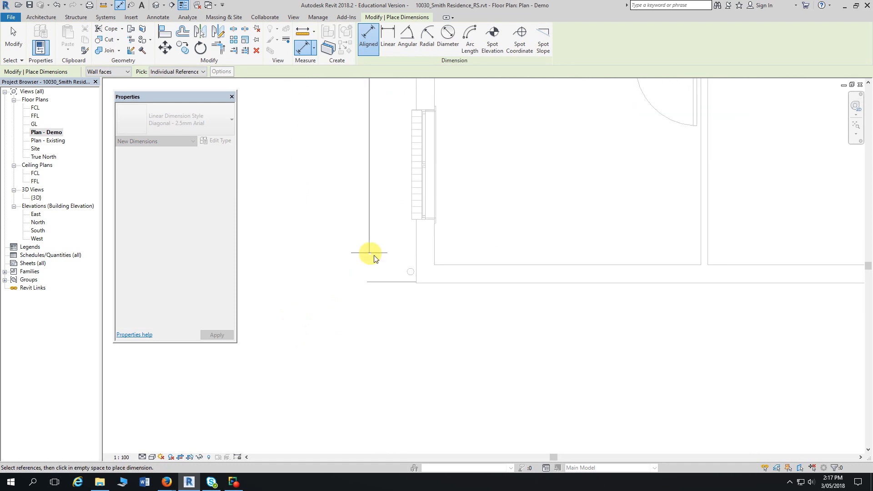
{"action": "left_click", "coordinate": [444, 265]}
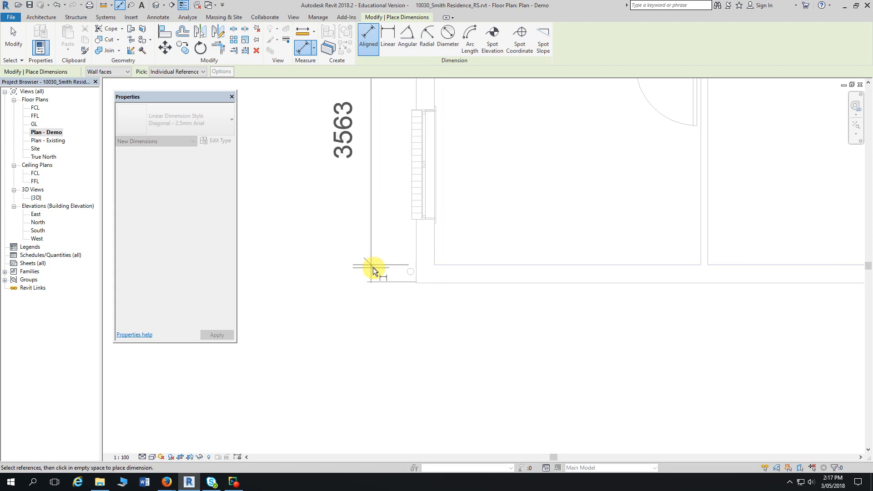
{"action": "scroll", "coordinate": [364, 264], "scroll_direction": "down", "scroll_amount": 2}
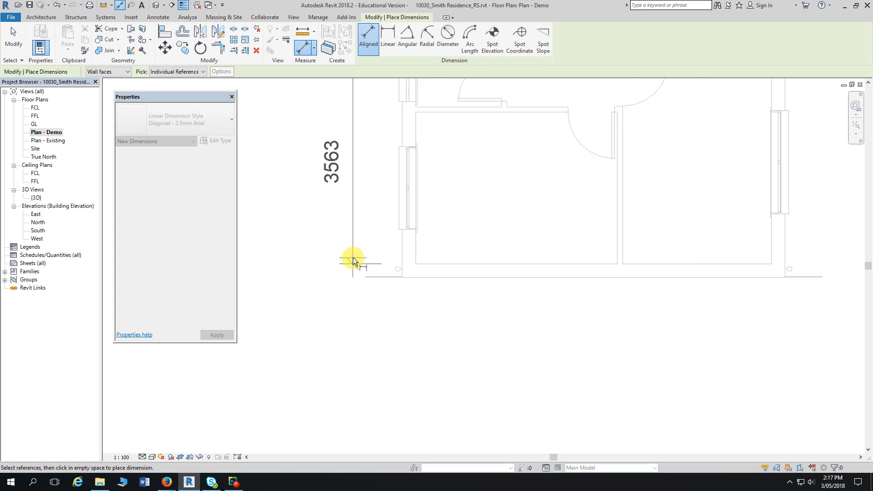
{"action": "middle_click_drag", "start_coordinate": [353, 258], "coordinate": [360, 343]}
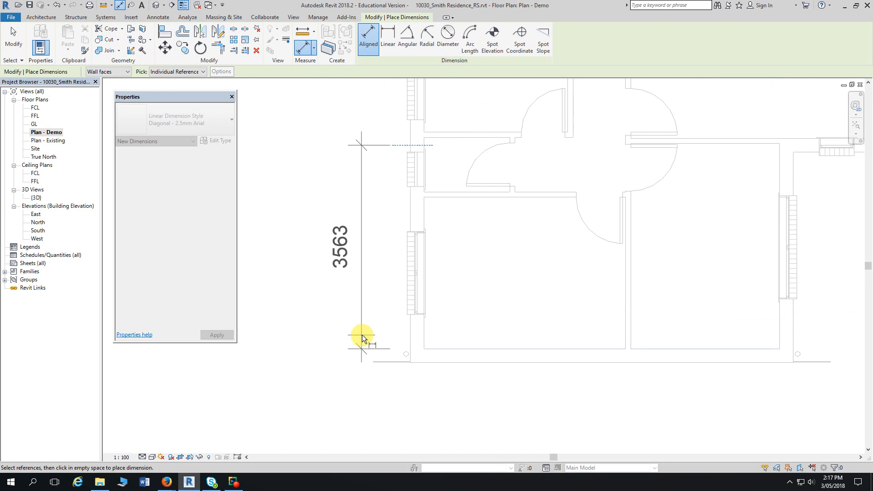
{"action": "left_click", "coordinate": [357, 375]}
{"action": "key", "text": "Escape"}
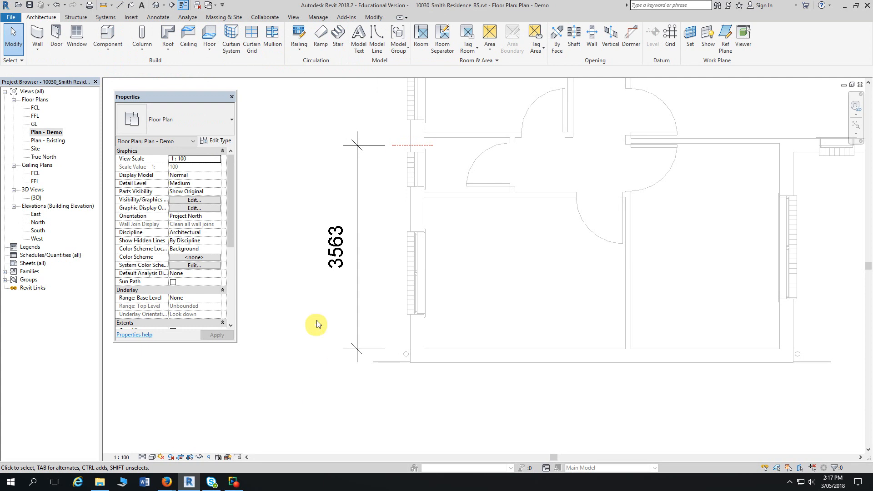
- Move the horizontal reference plane by setting its dimension to the south wall's inner face to 3474 mm
{"action": "left_click", "coordinate": [432, 145]}
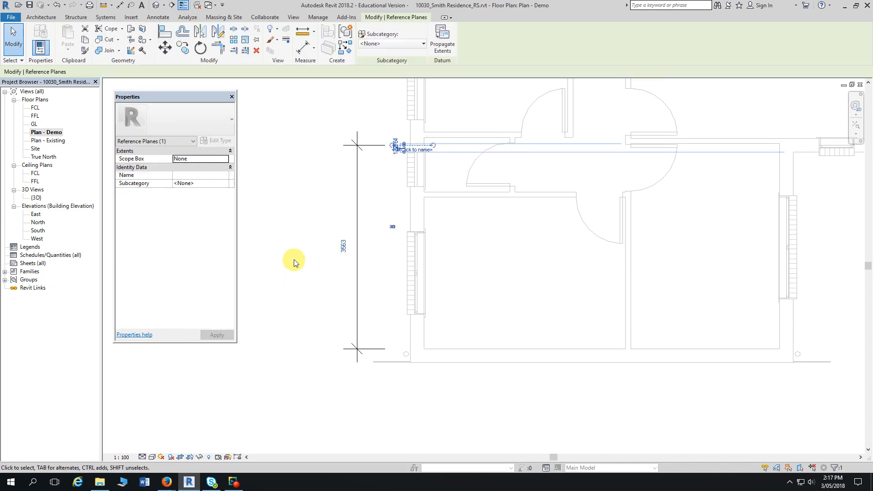
{"action": "left_click", "coordinate": [344, 249]}
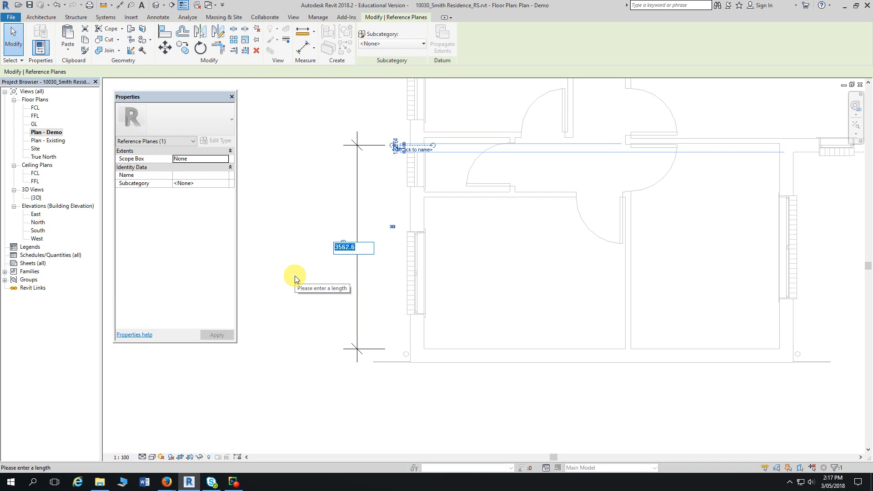
{"action": "type", "text": "3474"}
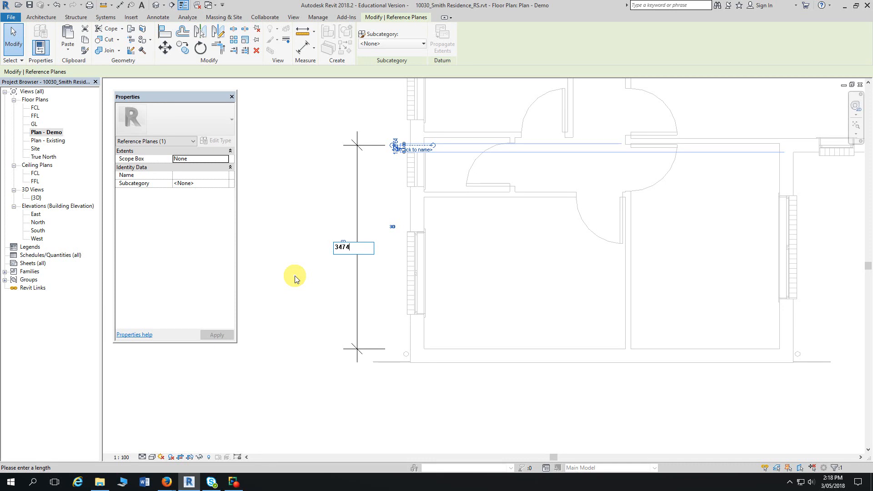
{"action": "key", "text": "Return"}
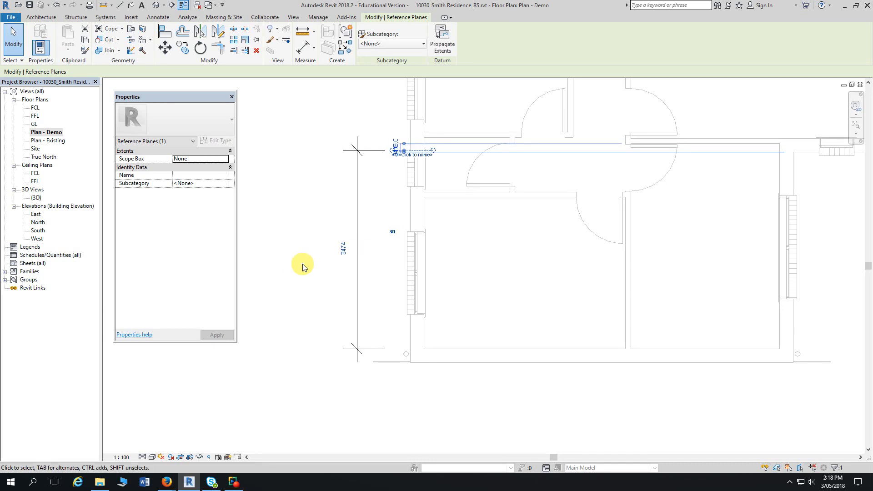
{"action": "left_click", "coordinate": [296, 277]}
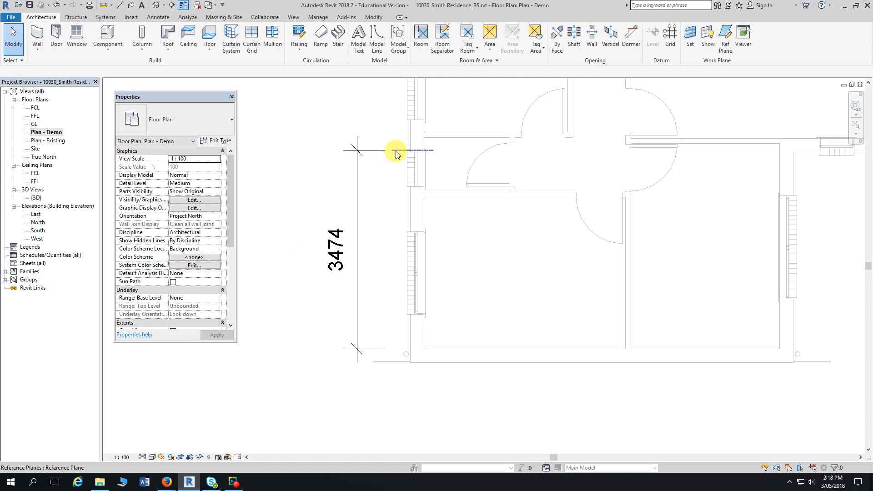
- Draw a short vertical reference plane across the southwest room's north wall beside its door, about 980 mm from the wall east of the door
{"action": "scroll", "coordinate": [567, 210], "scroll_direction": "up", "scroll_amount": 2}
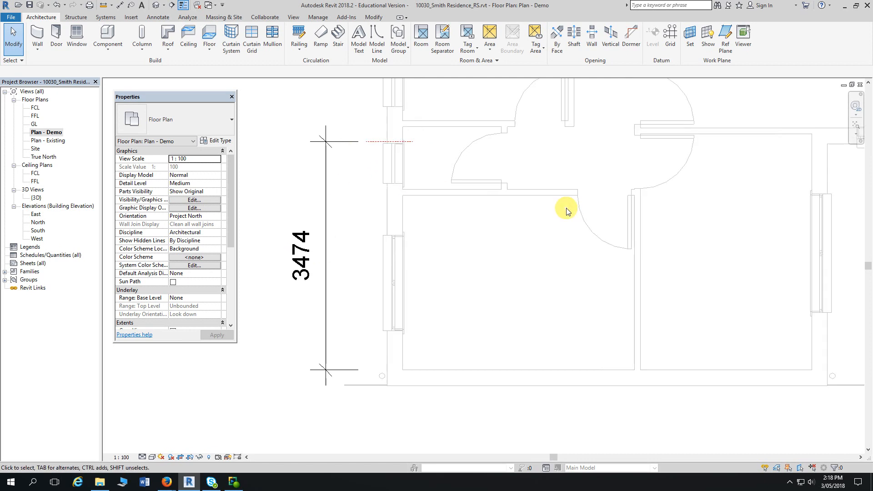
{"action": "left_click_drag", "start_coordinate": [549, 161], "coordinate": [671, 262]}
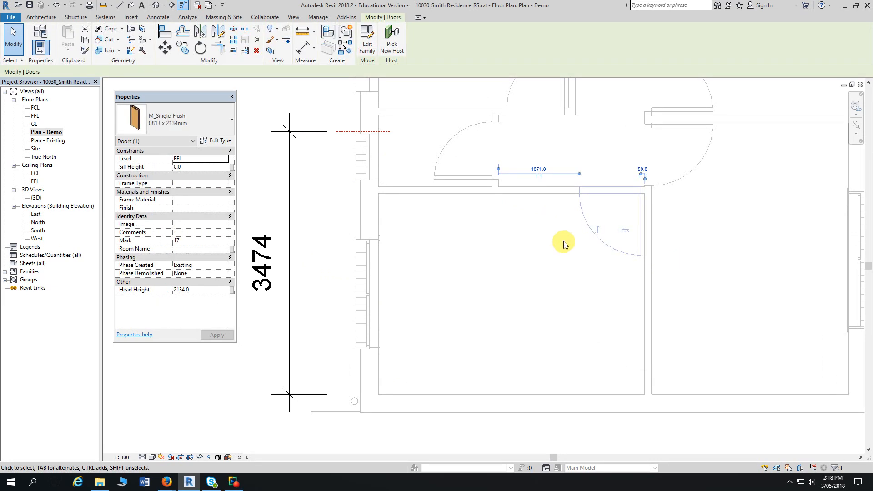
{"action": "left_click", "coordinate": [411, 136]}
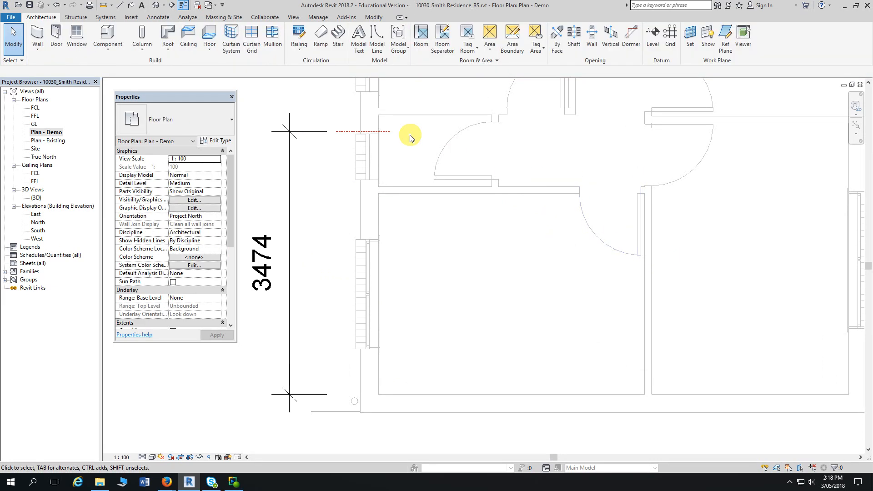
{"action": "left_click", "coordinate": [724, 37]}
{"action": "left_click", "coordinate": [571, 210]}
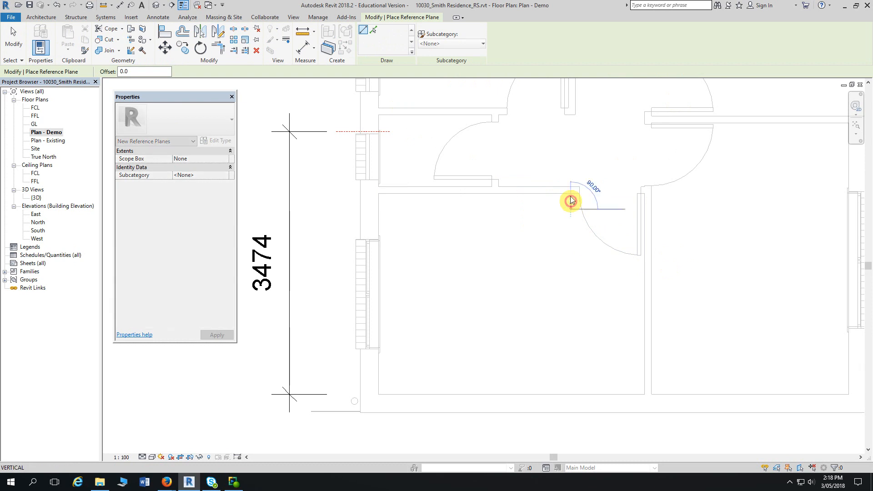
{"action": "left_click", "coordinate": [571, 165]}
{"action": "key", "text": "Escape"}
{"action": "key", "text": "Escape"}
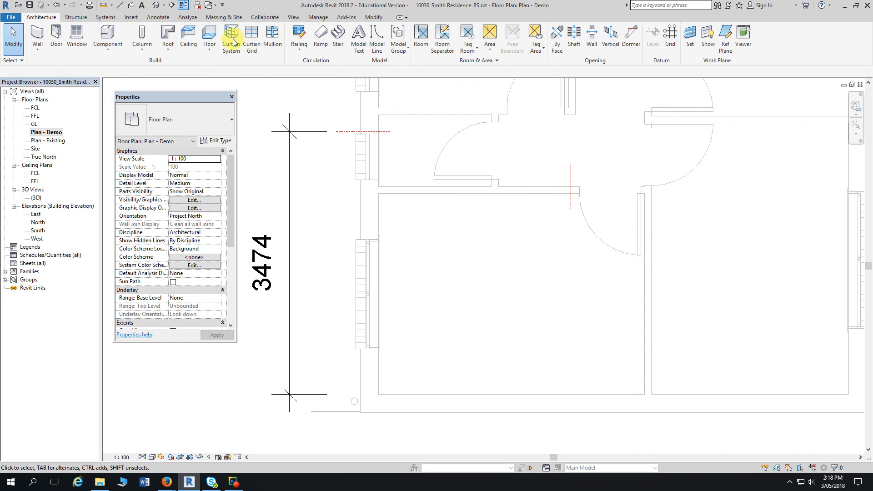
- Add an aligned dimension from the vertical reference plane to the wall east of the southwest room's door, placed above the door
{"action": "left_click", "coordinate": [120, 5]}
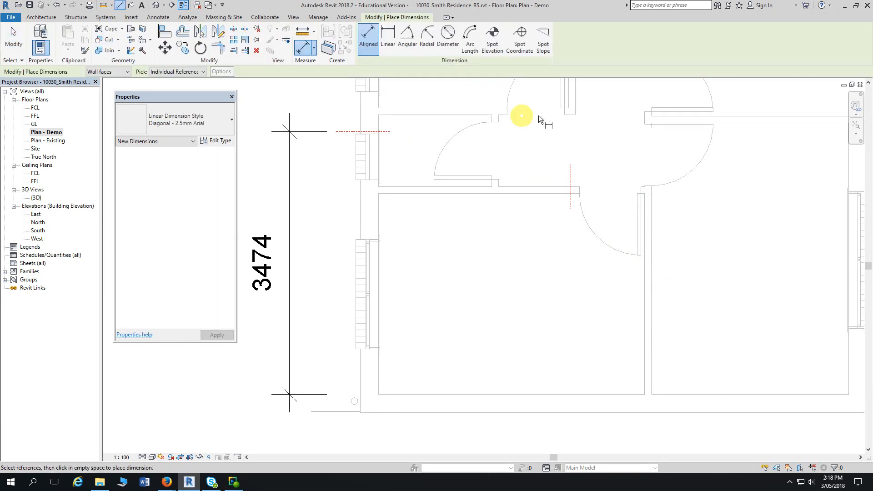
{"action": "left_click", "coordinate": [572, 173]}
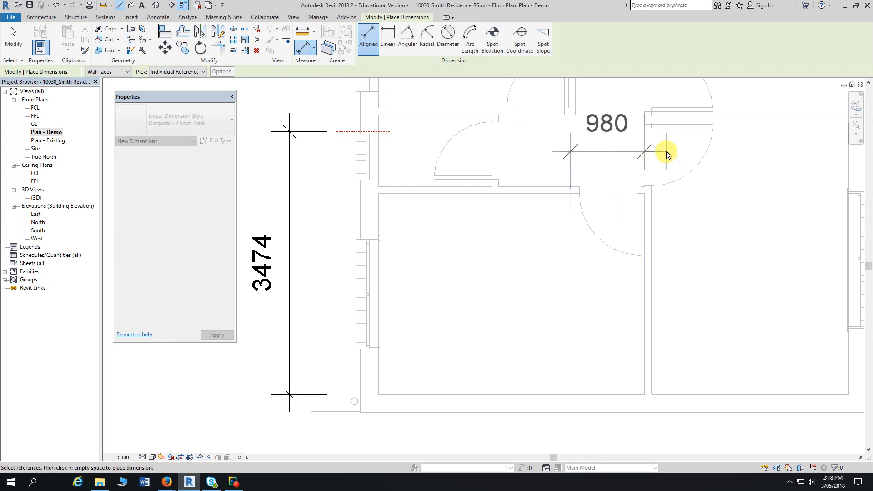
{"action": "middle_click_drag", "start_coordinate": [672, 152], "coordinate": [659, 165]}
{"action": "left_click", "coordinate": [658, 165]}
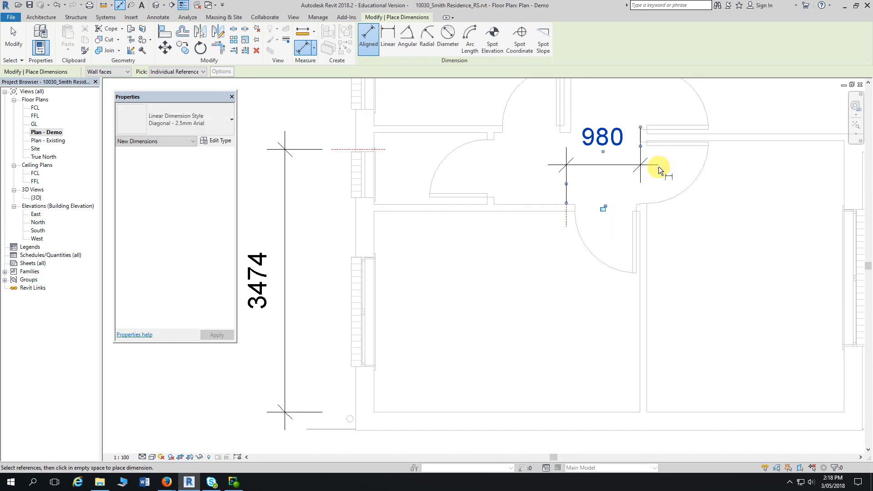
{"action": "key", "text": "Escape"}
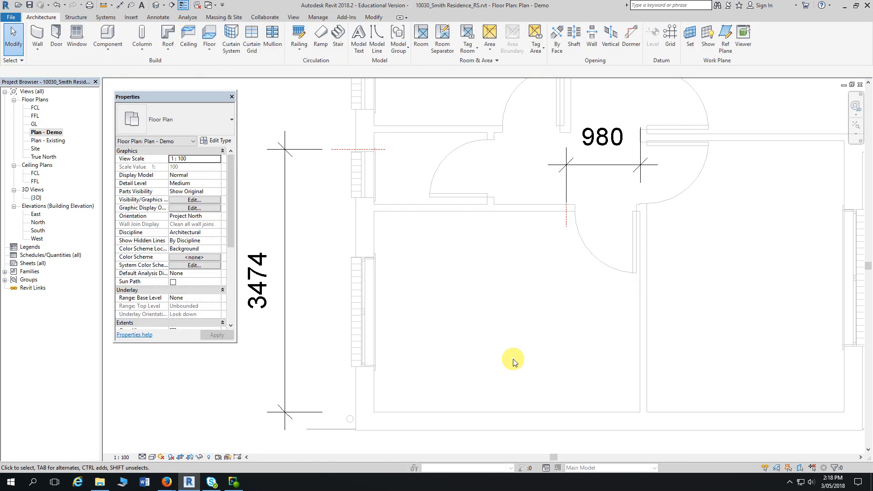
- Move the vertical reference plane by setting its dimension to the wall east of the door to 920 mm
{"action": "scroll", "coordinate": [536, 306], "scroll_direction": "up", "scroll_amount": 3}
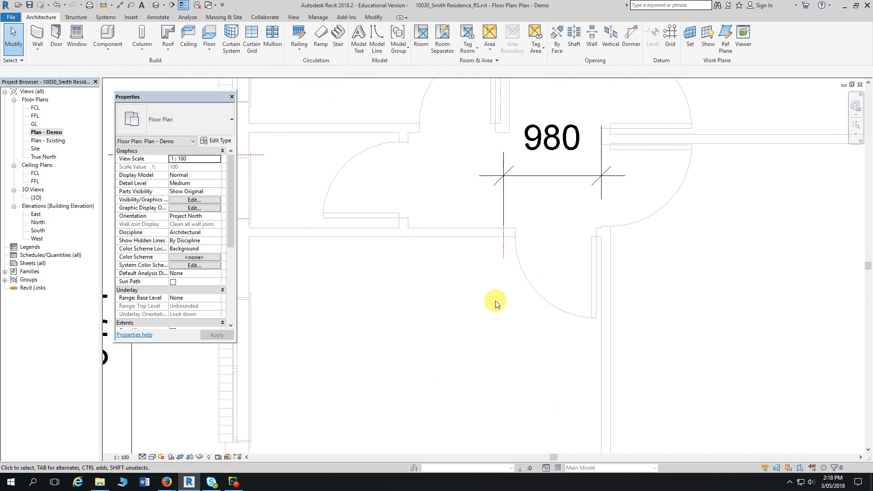
{"action": "scroll", "coordinate": [496, 304], "scroll_direction": "up", "scroll_amount": 1}
{"action": "left_click", "coordinate": [505, 246]}
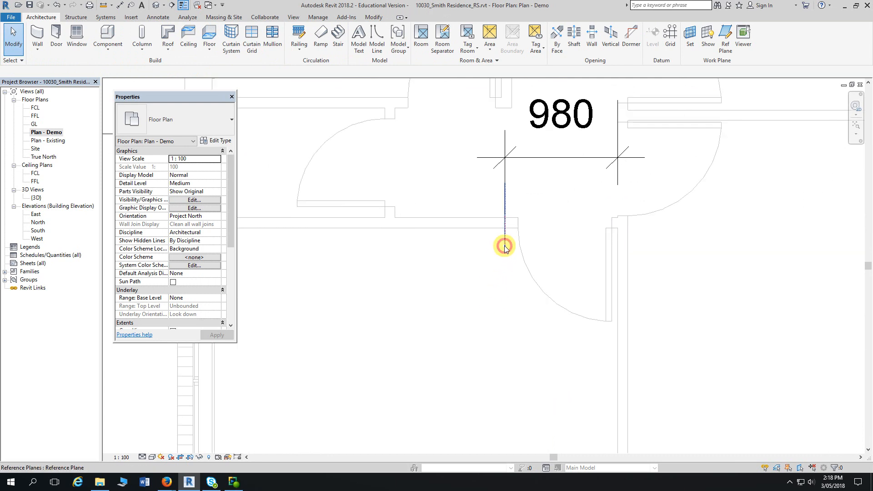
{"action": "left_click", "coordinate": [555, 132]}
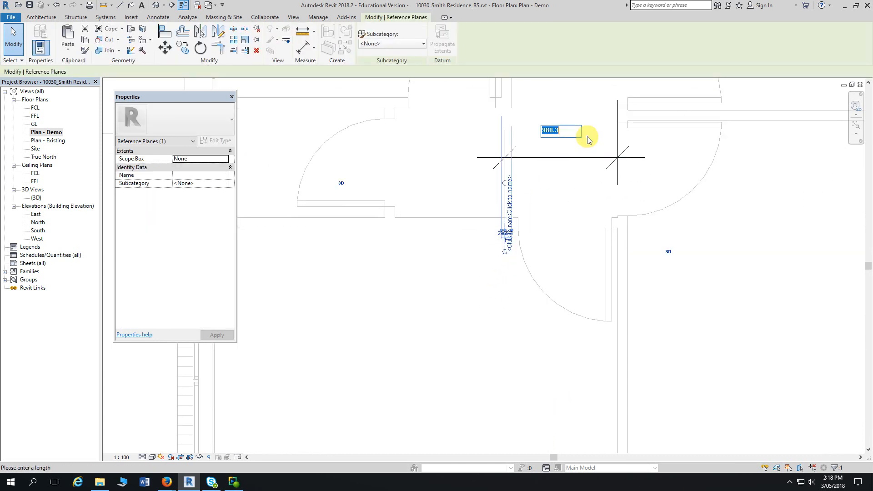
{"action": "type", "text": "920"}
{"action": "key", "text": "Return"}
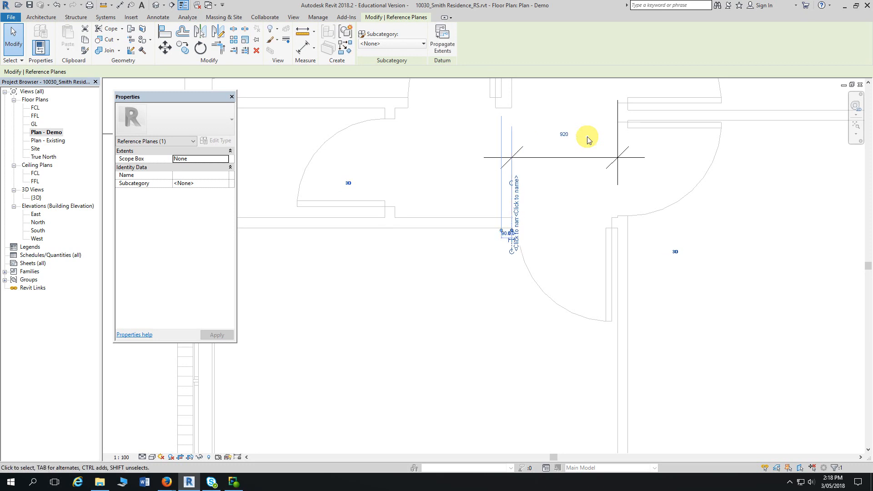
{"action": "left_click", "coordinate": [472, 318]}
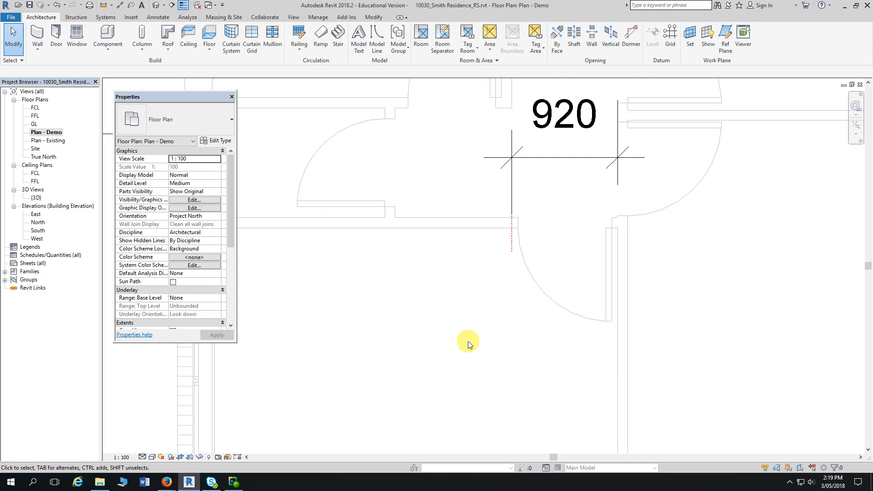
- Draw a short horizontal reference plane across the entry's west wall just south of its door, about 1191 mm from the wall to the north
{"action": "scroll", "coordinate": [469, 343], "scroll_direction": "down", "scroll_amount": 6}
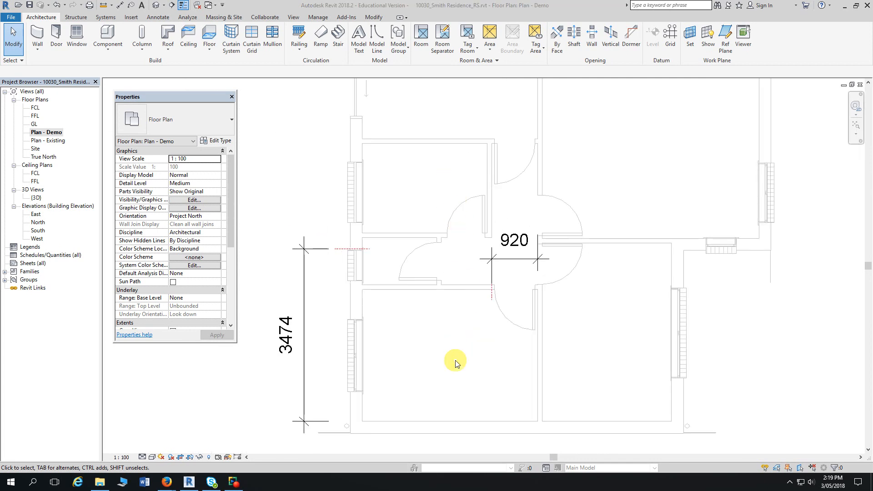
{"action": "scroll", "coordinate": [501, 140], "scroll_direction": "down", "scroll_amount": 2}
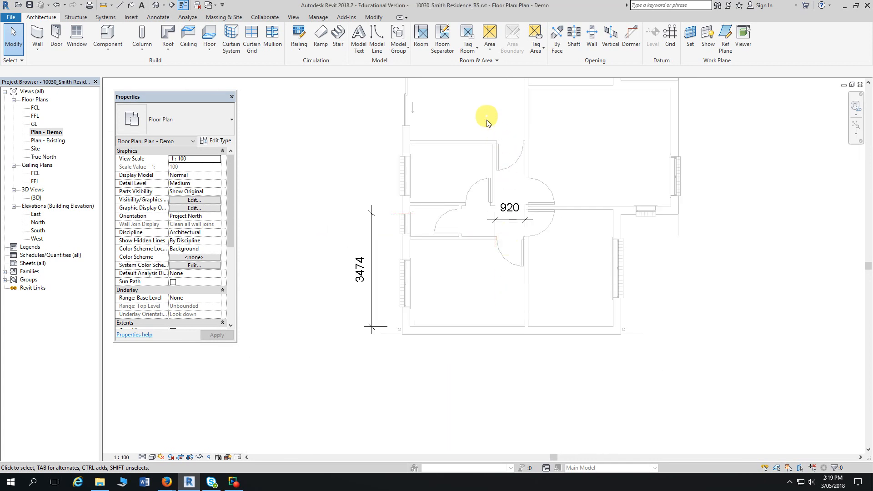
{"action": "middle_click_drag", "start_coordinate": [501, 125], "coordinate": [487, 332]}
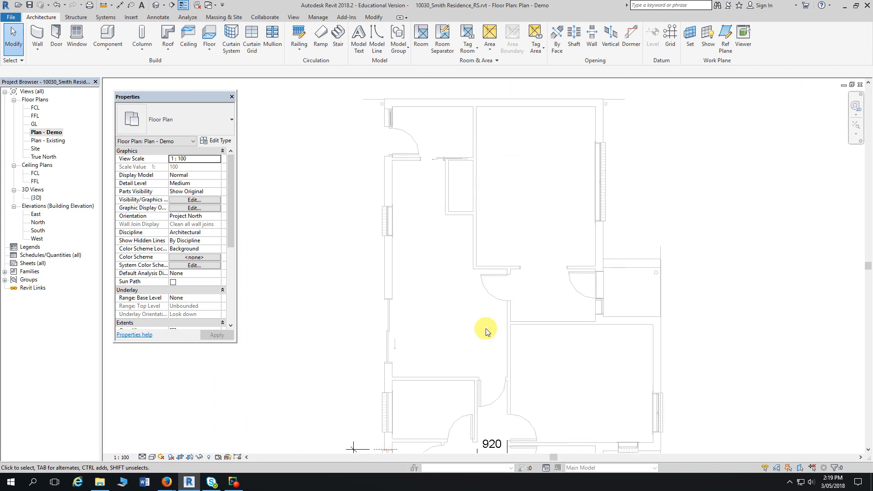
{"action": "scroll", "coordinate": [503, 320], "scroll_direction": "up", "scroll_amount": 2}
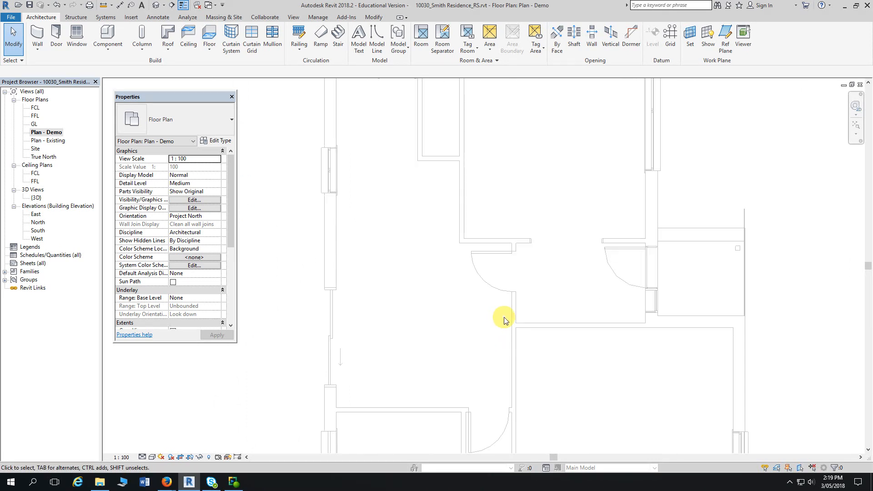
{"action": "scroll", "coordinate": [503, 319], "scroll_direction": "up", "scroll_amount": 2}
{"action": "middle_click_drag", "start_coordinate": [502, 317], "coordinate": [476, 254]}
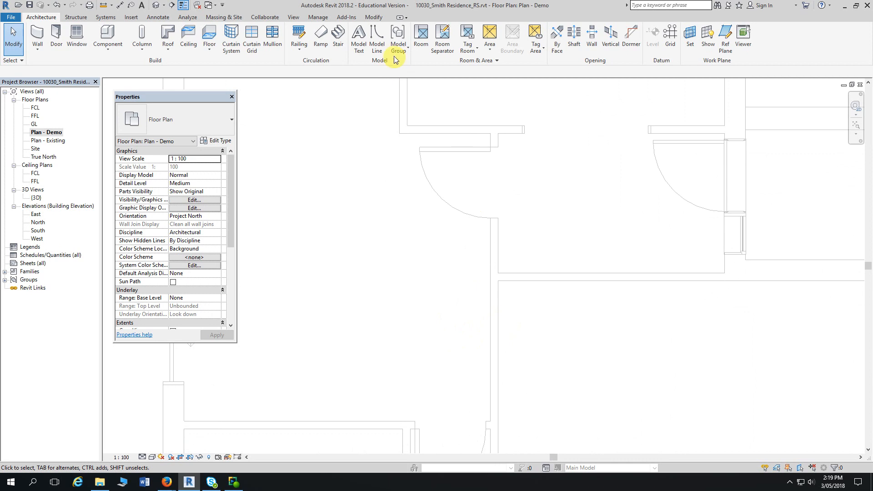
{"action": "left_click", "coordinate": [726, 47]}
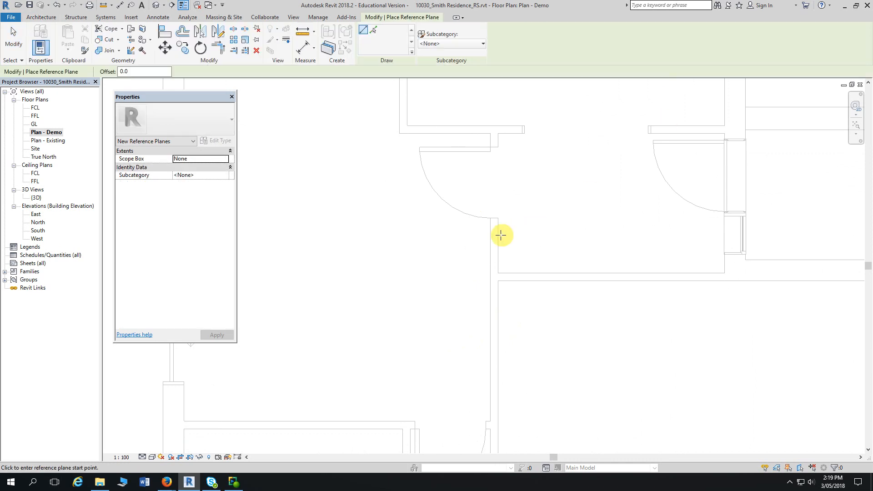
{"action": "left_click", "coordinate": [461, 237]}
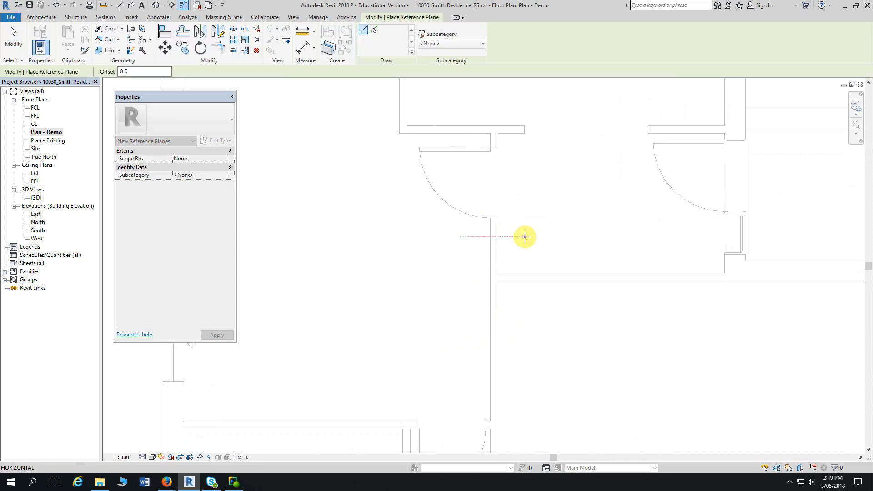
{"action": "left_click", "coordinate": [524, 236]}
{"action": "key", "text": "Escape"}
{"action": "key", "text": "Escape"}
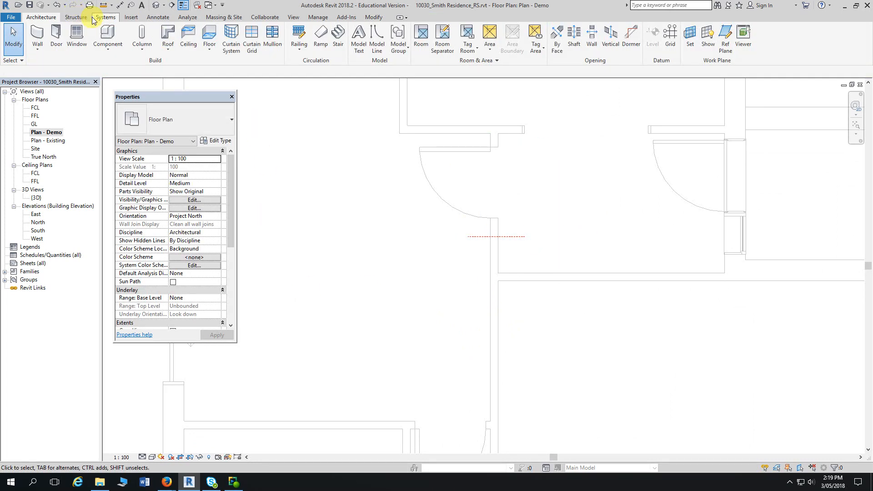
- Add an aligned dimension from the north wall's face to the entry's horizontal reference plane, placed inside the entry
{"action": "left_click", "coordinate": [119, 5]}
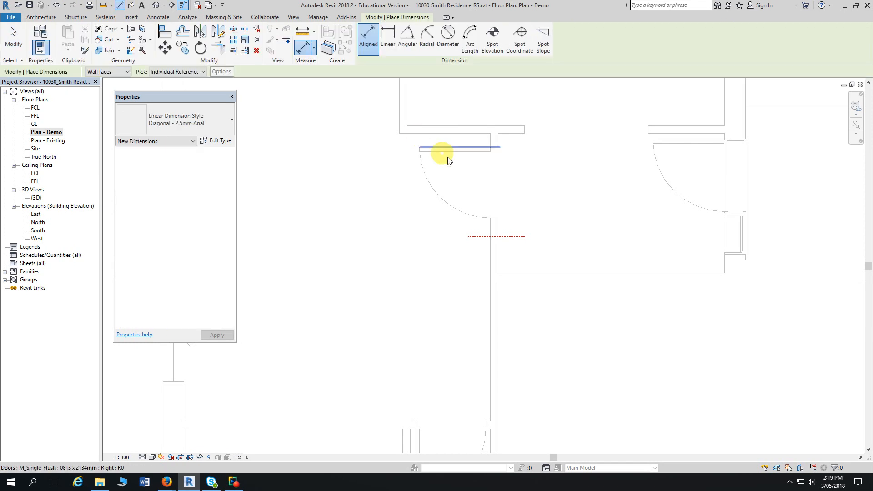
{"action": "left_click", "coordinate": [512, 134]}
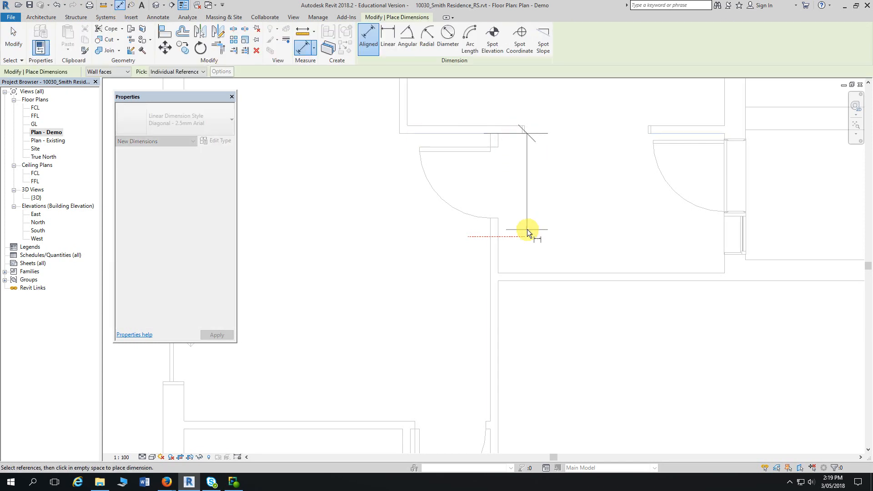
{"action": "left_click", "coordinate": [519, 237]}
{"action": "left_click", "coordinate": [583, 256]}
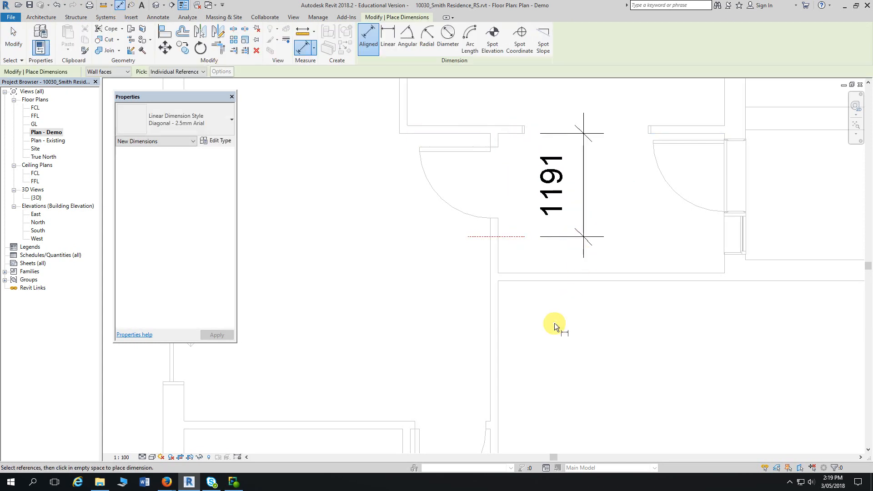
{"action": "key", "text": "Escape"}
{"action": "key", "text": "Escape"}
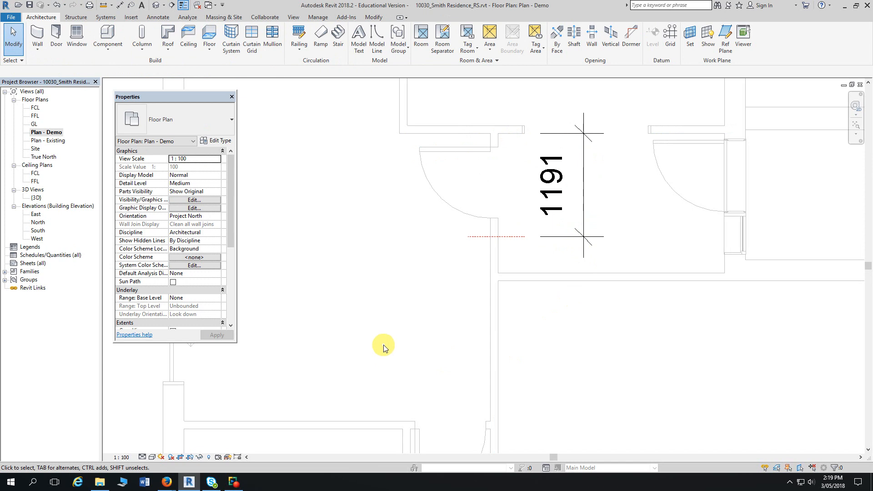
- Move the entry's horizontal reference plane by setting its dimension to the north wall's face to 1216 mm
{"action": "left_click", "coordinate": [473, 237]}
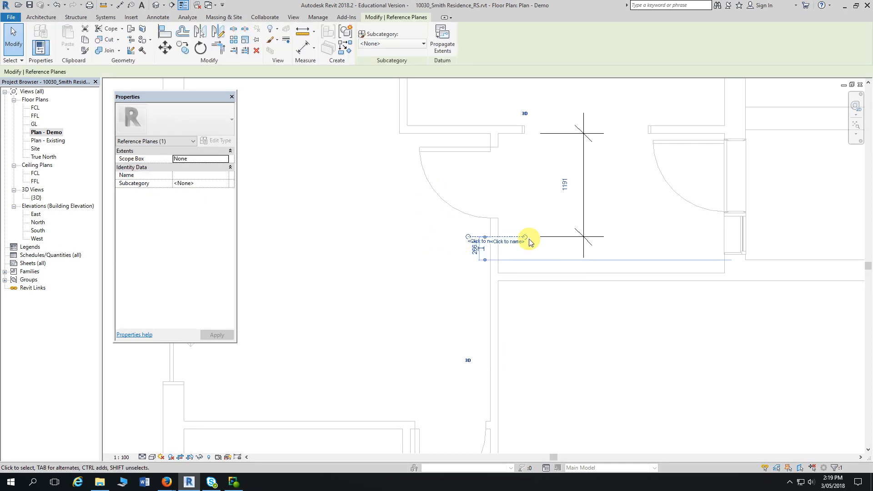
{"action": "left_click", "coordinate": [560, 185]}
{"action": "type", "text": "12"}
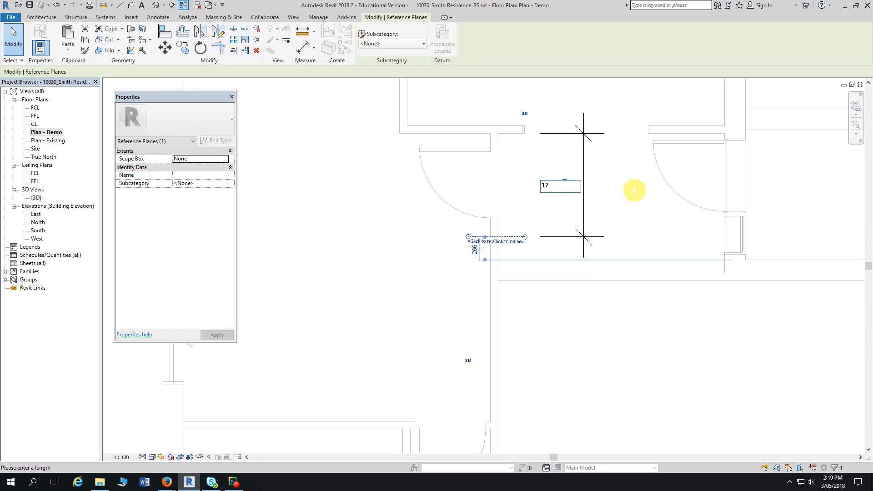
{"action": "type", "text": "16"}
{"action": "key", "text": "Return"}
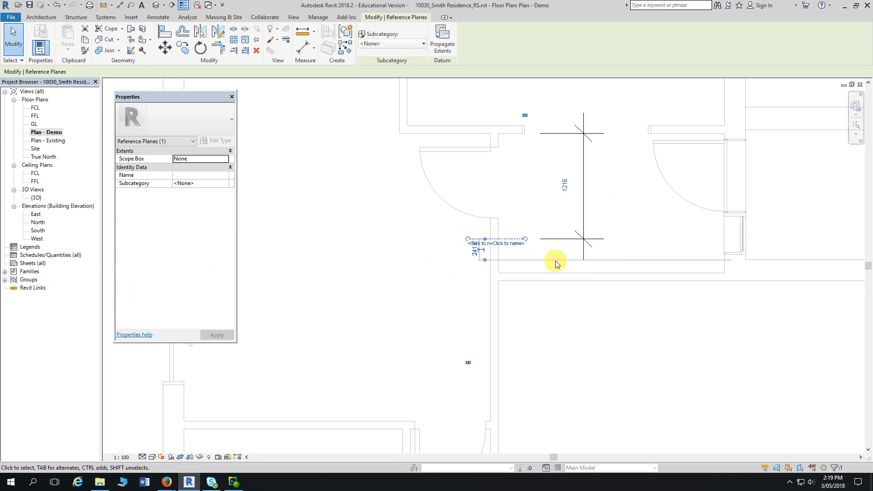
{"action": "left_click", "coordinate": [417, 282]}
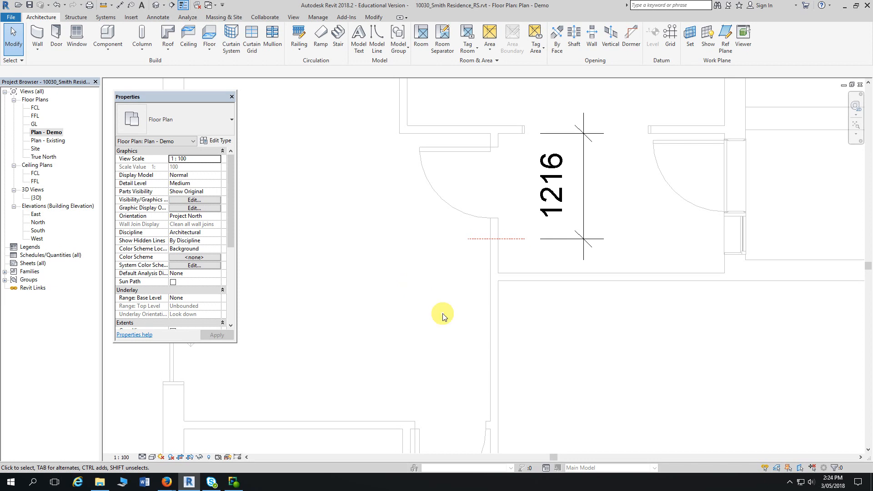
- Split the west wall with a 25.4 mm joint gap just north of the reference plane above the small window, using Split with Gap
{"action": "scroll", "coordinate": [444, 314], "scroll_direction": "down", "scroll_amount": 2}
{"action": "middle_click_drag", "start_coordinate": [400, 315], "coordinate": [523, 211]}
{"action": "scroll", "coordinate": [475, 279], "scroll_direction": "down", "scroll_amount": 2}
{"action": "scroll", "coordinate": [370, 242], "scroll_direction": "down", "scroll_amount": 2}
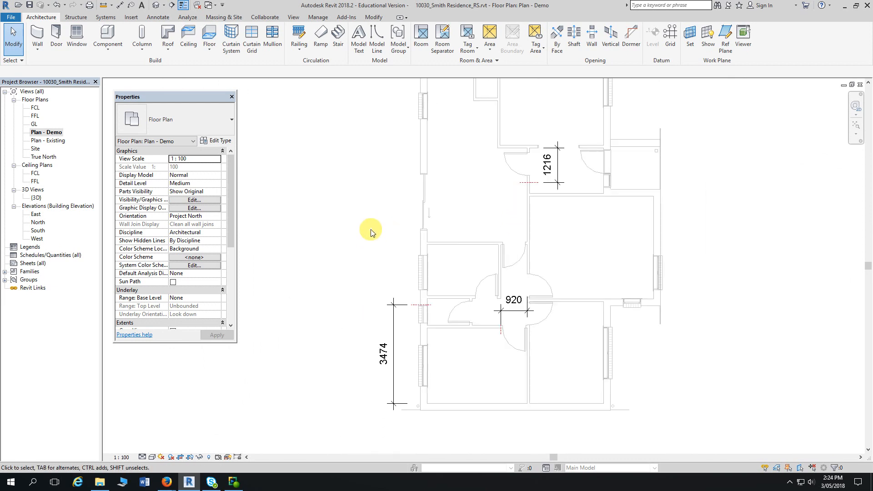
{"action": "middle_click_drag", "start_coordinate": [361, 236], "coordinate": [359, 206]}
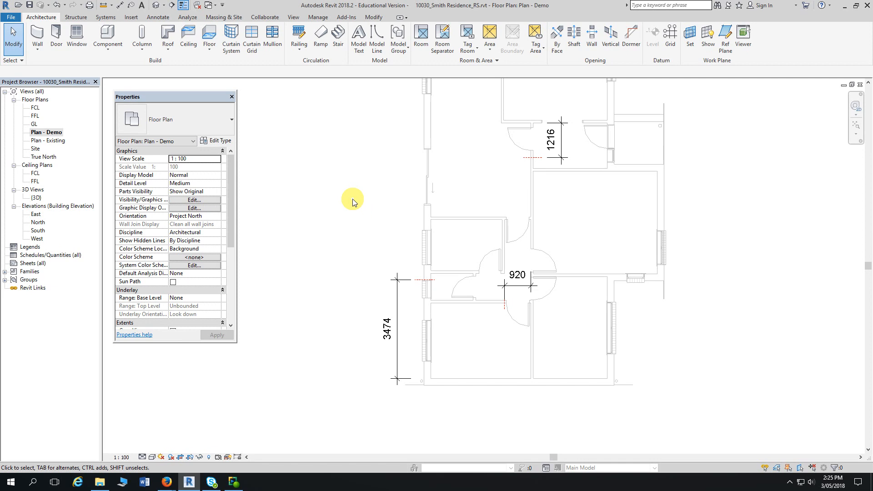
{"action": "left_click", "coordinate": [375, 19]}
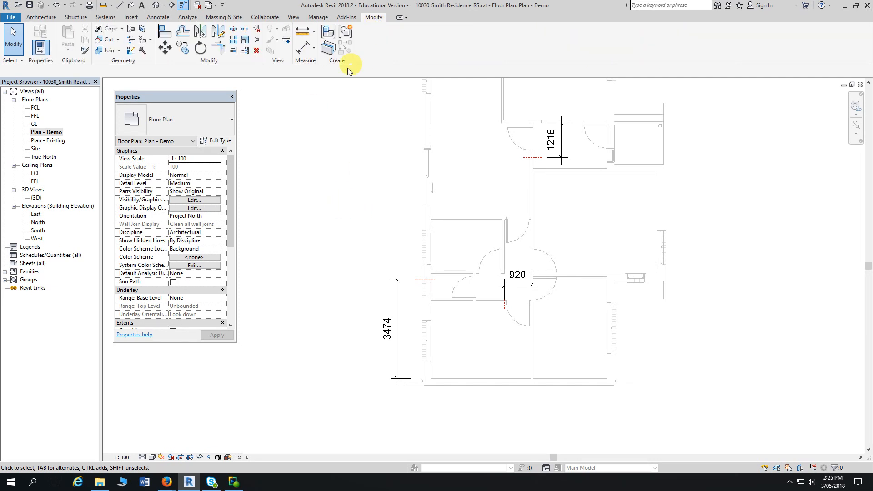
{"action": "left_click", "coordinate": [246, 31]}
{"action": "scroll", "coordinate": [426, 281], "scroll_direction": "up", "scroll_amount": 3}
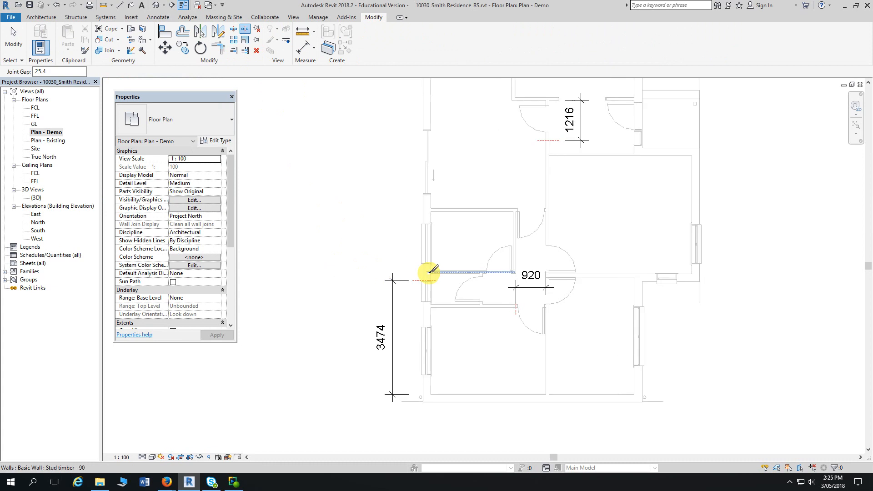
{"action": "scroll", "coordinate": [437, 284], "scroll_direction": "up", "scroll_amount": 4}
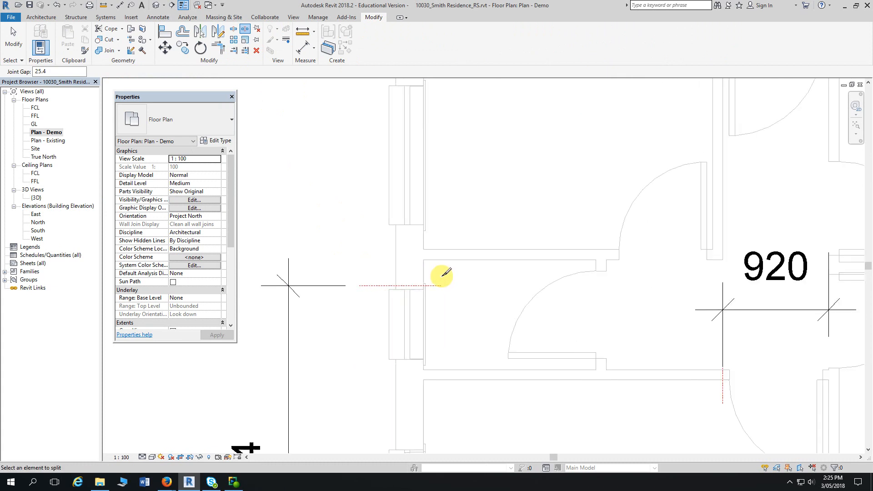
{"action": "middle_click_drag", "start_coordinate": [444, 273], "coordinate": [463, 216]}
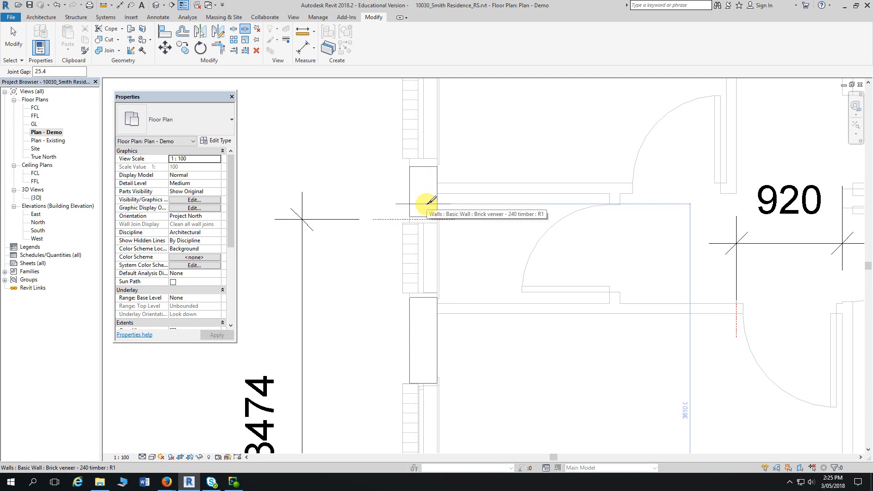
{"action": "left_click", "coordinate": [429, 201]}
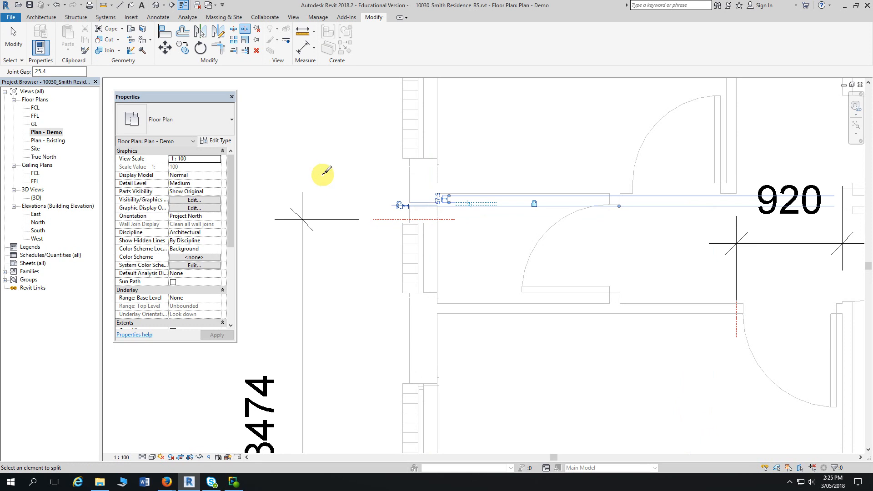
{"action": "key", "text": "Escape"}
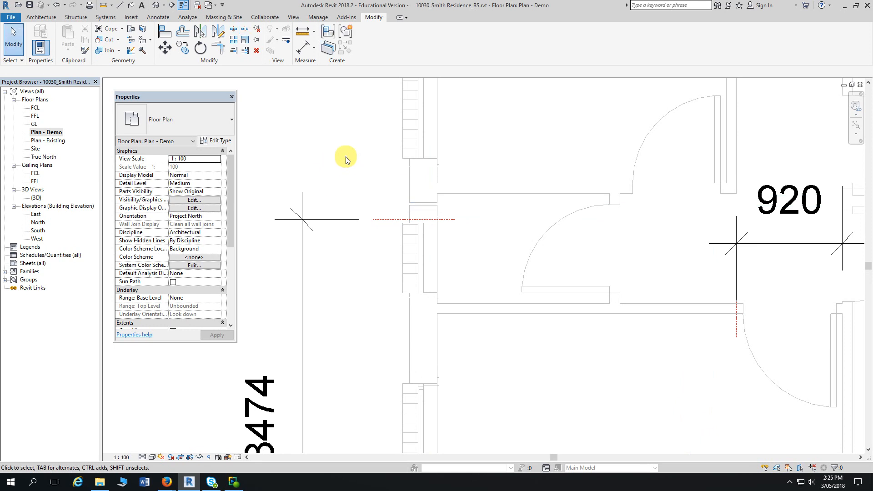
{"action": "scroll", "coordinate": [359, 195], "scroll_direction": "up", "scroll_amount": 1}
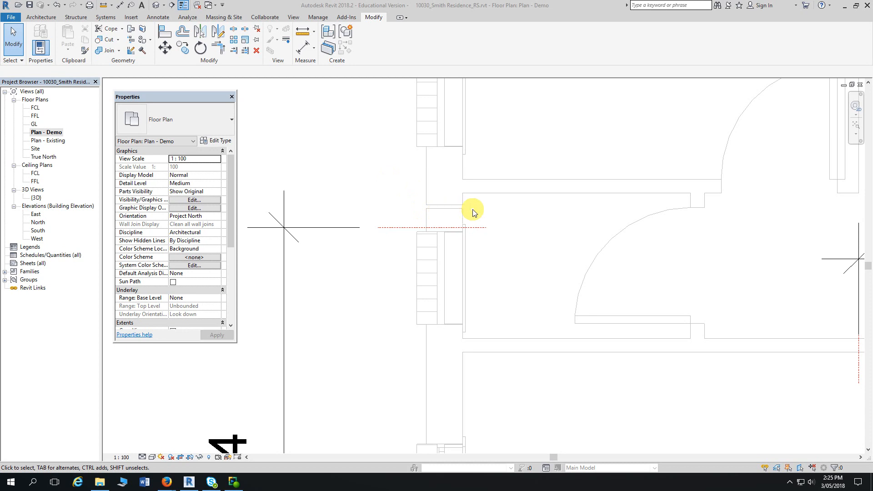
{"action": "left_click", "coordinate": [484, 210]}
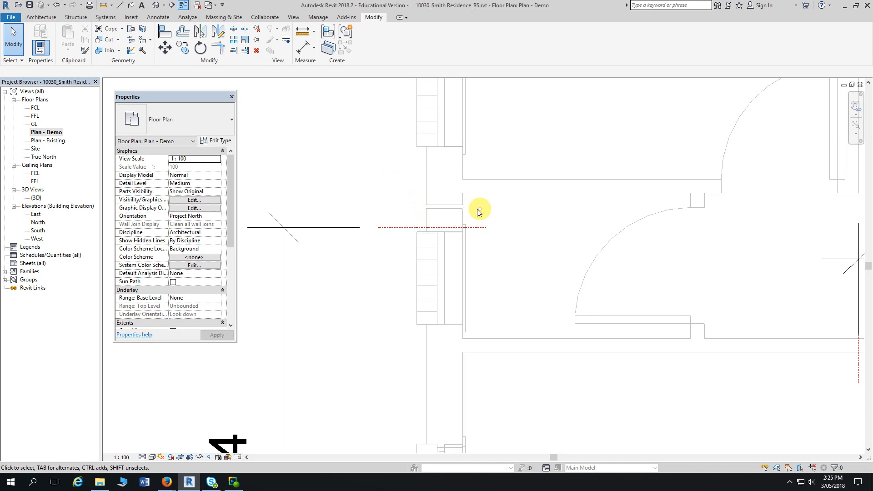
- Unlock the joint gap constraint between the two split west wall segments just north of the small window
{"action": "left_click", "coordinate": [446, 208]}
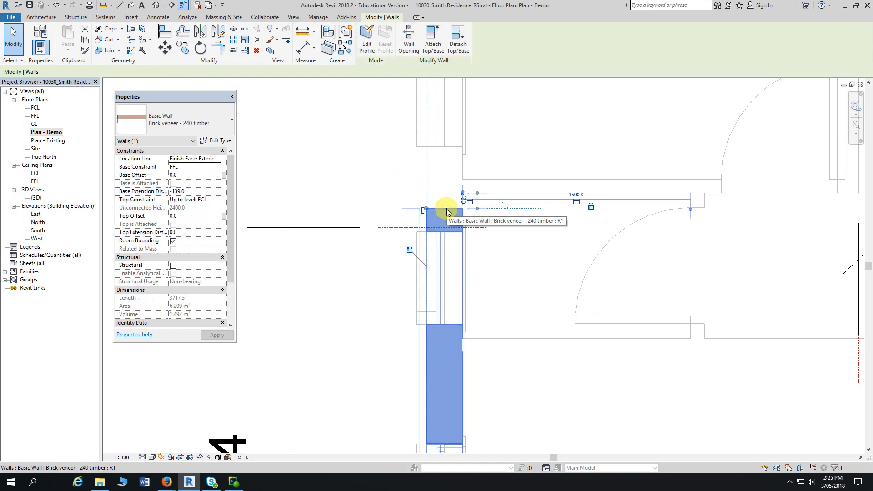
{"action": "left_click", "coordinate": [591, 207]}
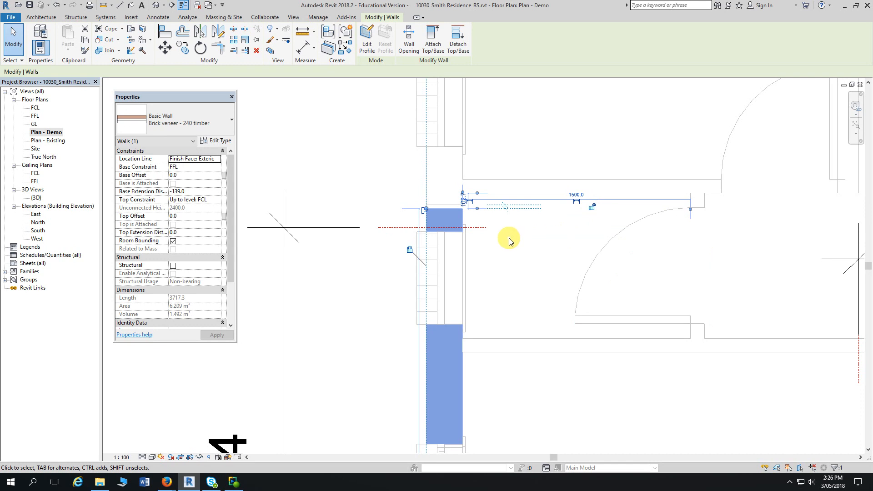
{"action": "scroll", "coordinate": [500, 241], "scroll_direction": "up", "scroll_amount": 3}
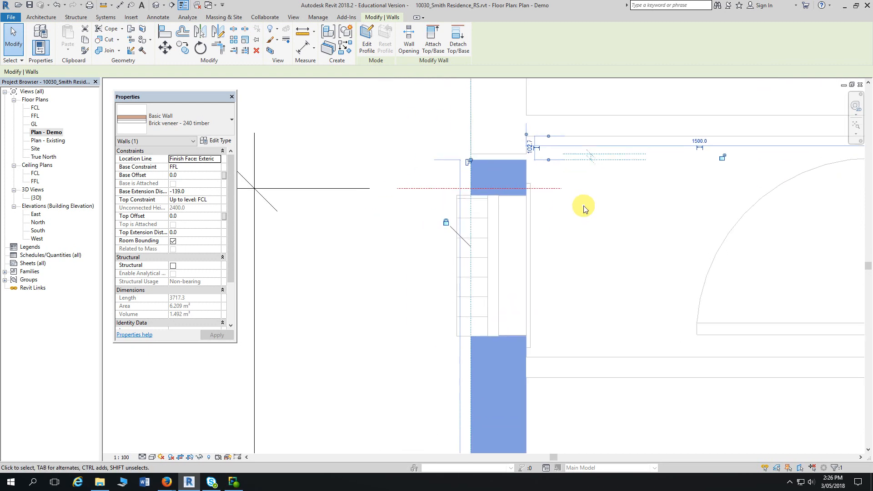
{"action": "left_click", "coordinate": [376, 127]}
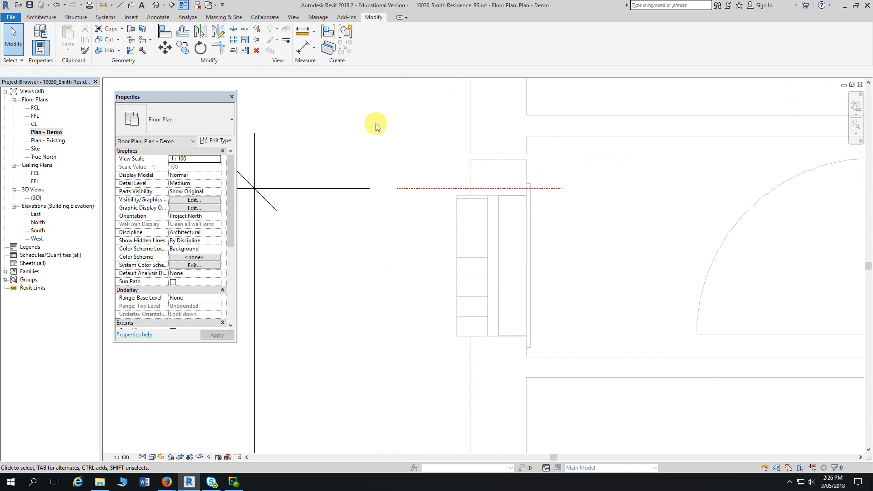
- Align the north end of the southern west wall segment to the reference plane above the small window
{"action": "scroll", "coordinate": [414, 154], "scroll_direction": "up", "scroll_amount": 2}
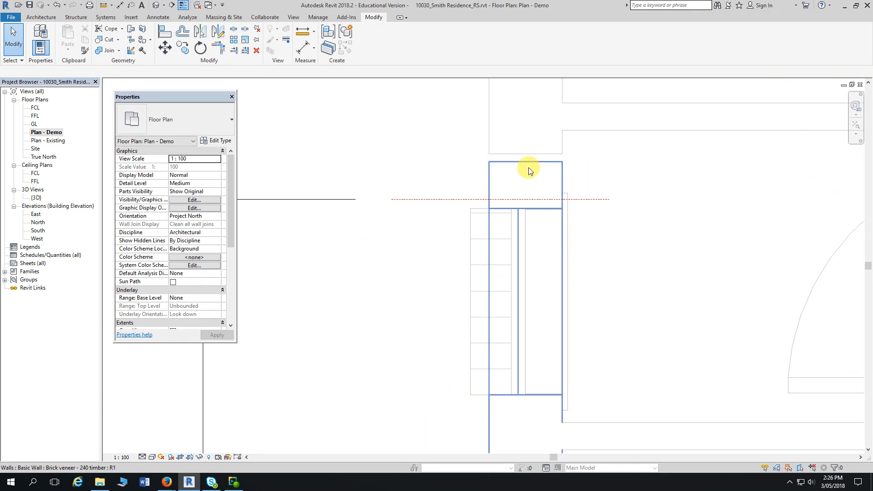
{"action": "middle_click_drag", "start_coordinate": [530, 171], "coordinate": [514, 144]}
{"action": "scroll", "coordinate": [517, 130], "scroll_direction": "up", "scroll_amount": 1}
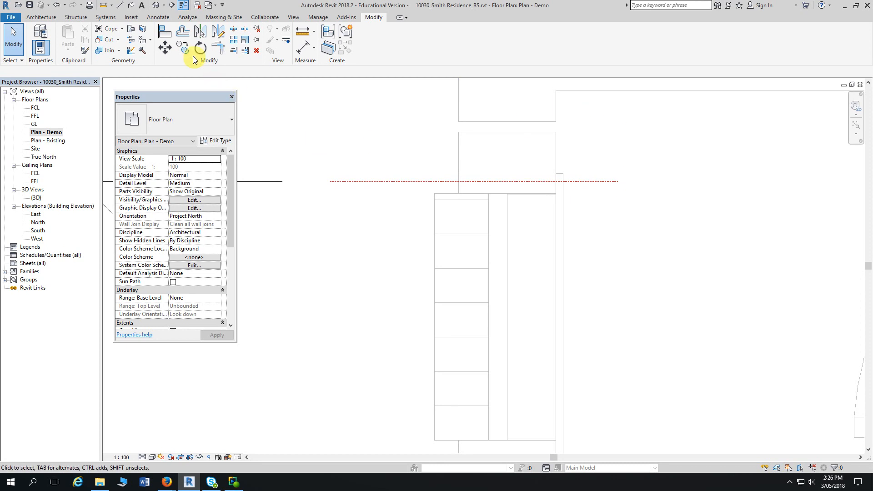
{"action": "left_click", "coordinate": [165, 31]}
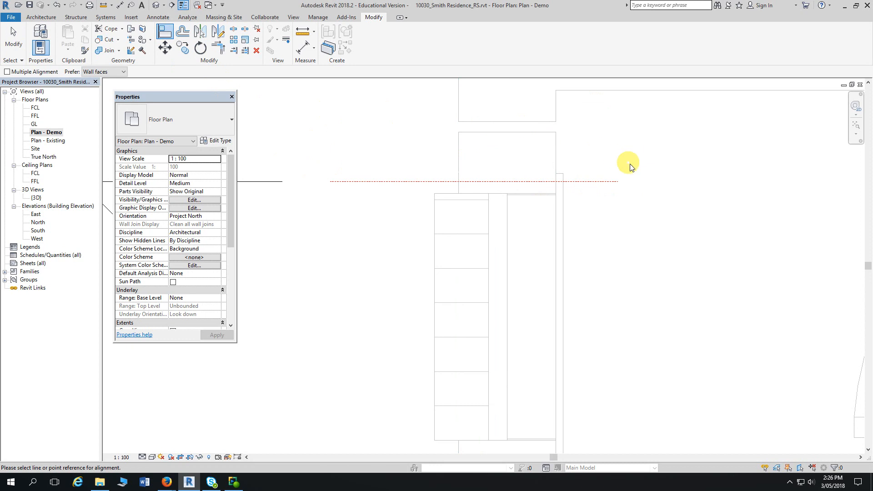
{"action": "left_click", "coordinate": [597, 181]}
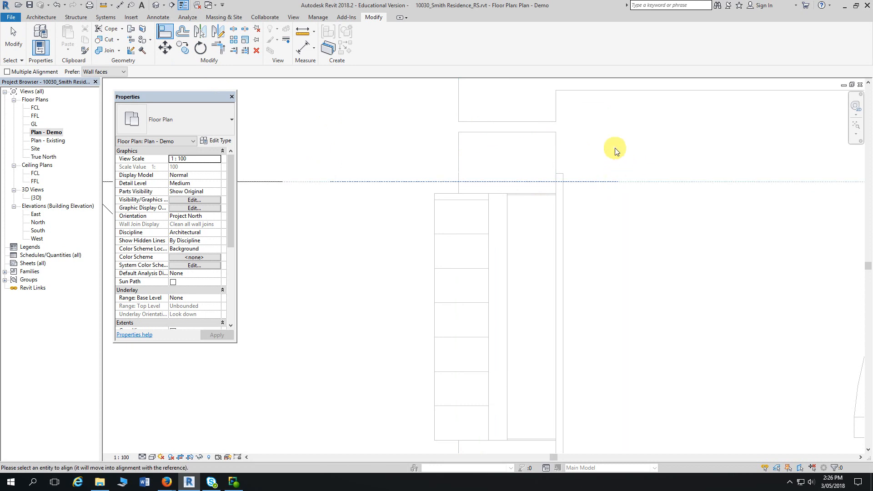
{"action": "left_click", "coordinate": [540, 132]}
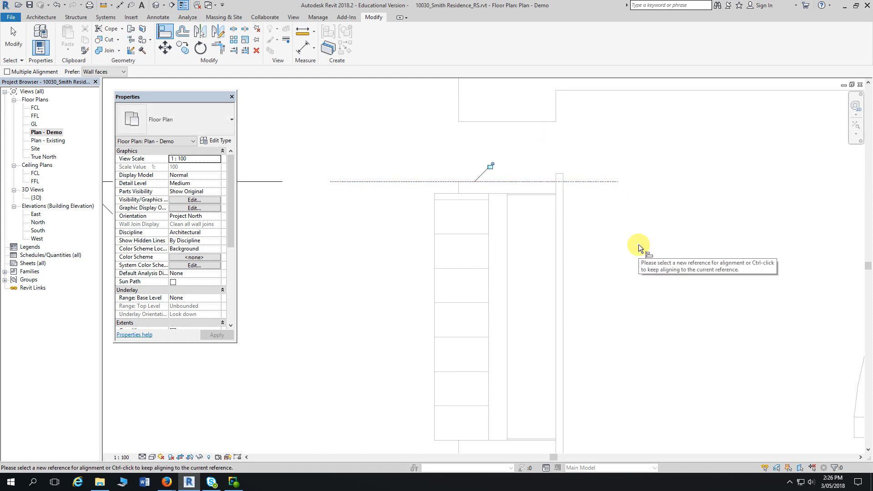
- Align the south end of the northern west wall segment to the same reference plane, closing the gap, and end the Align command
{"action": "left_click", "coordinate": [599, 182]}
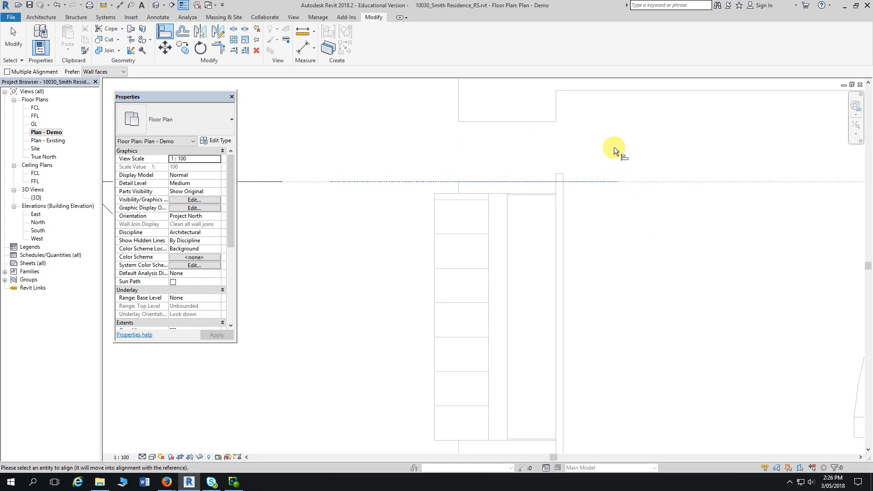
{"action": "left_click", "coordinate": [535, 122]}
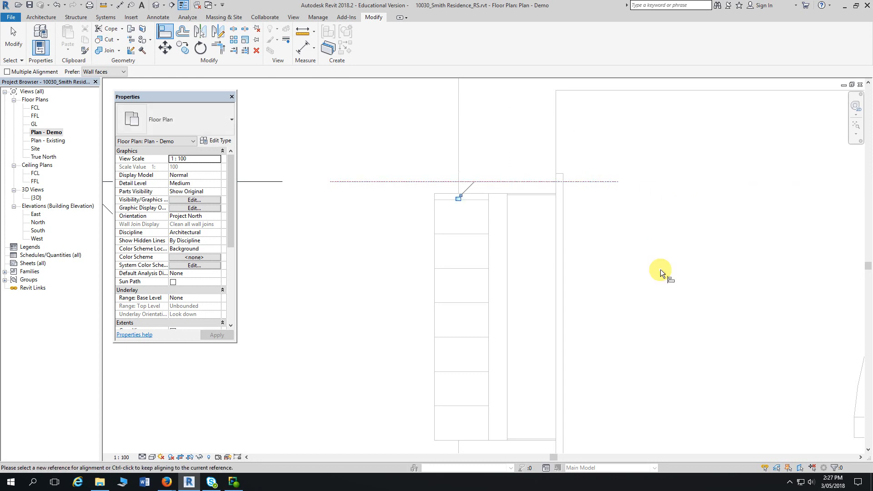
{"action": "key", "text": "Escape"}
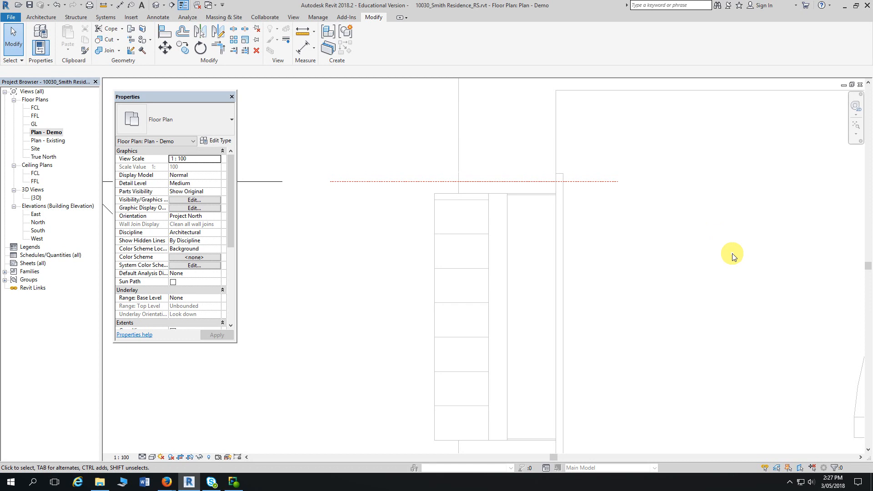
{"action": "scroll", "coordinate": [731, 254], "scroll_direction": "down", "scroll_amount": 2}
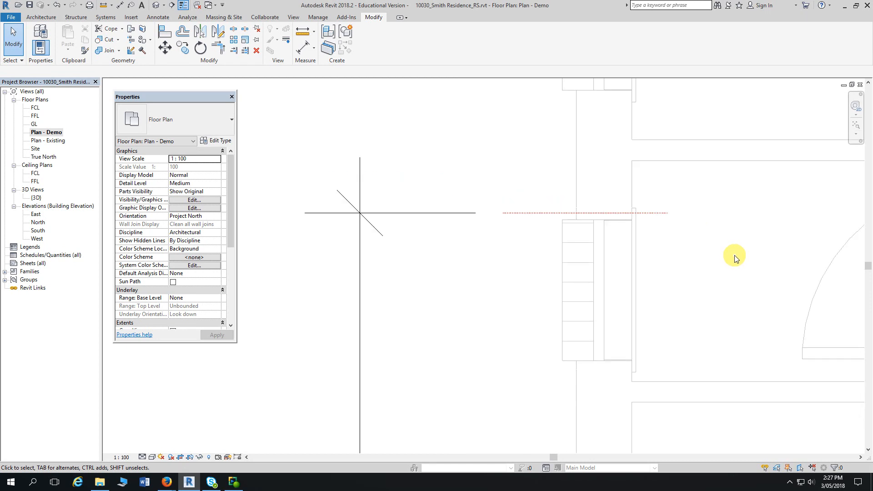
{"action": "scroll", "coordinate": [735, 255], "scroll_direction": "down", "scroll_amount": 7}
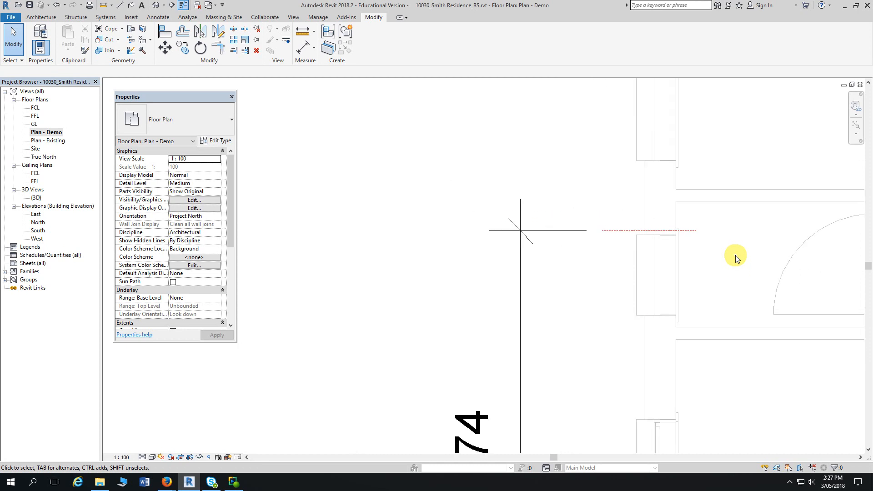
- Split the horizontal stud wall with a 25.4 mm gap, about 77 mm left of the reference plane at the 920 dimension
{"action": "middle_click_drag", "start_coordinate": [515, 355], "coordinate": [402, 270]}
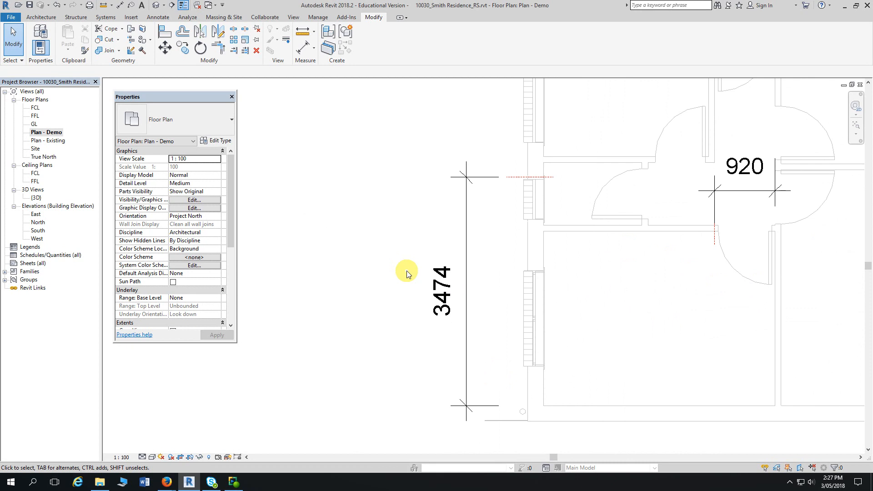
{"action": "scroll", "coordinate": [554, 201], "scroll_direction": "up", "scroll_amount": 1}
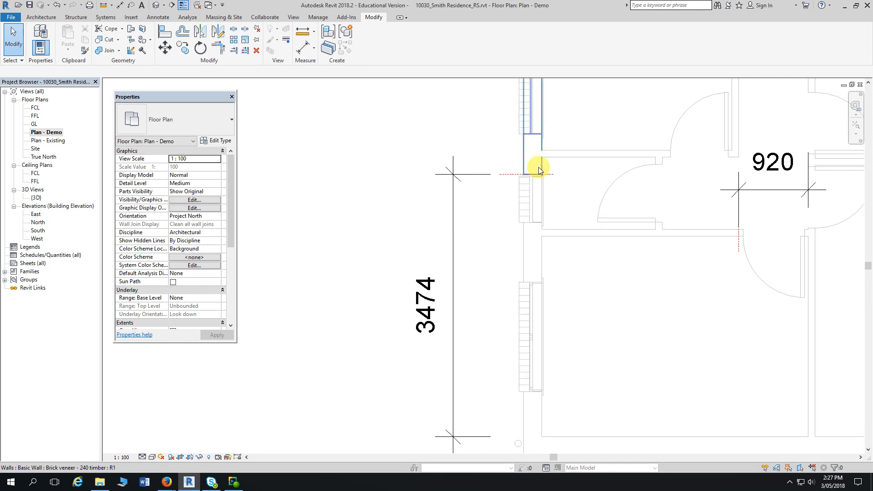
{"action": "middle_click_drag", "start_coordinate": [673, 265], "coordinate": [566, 249]}
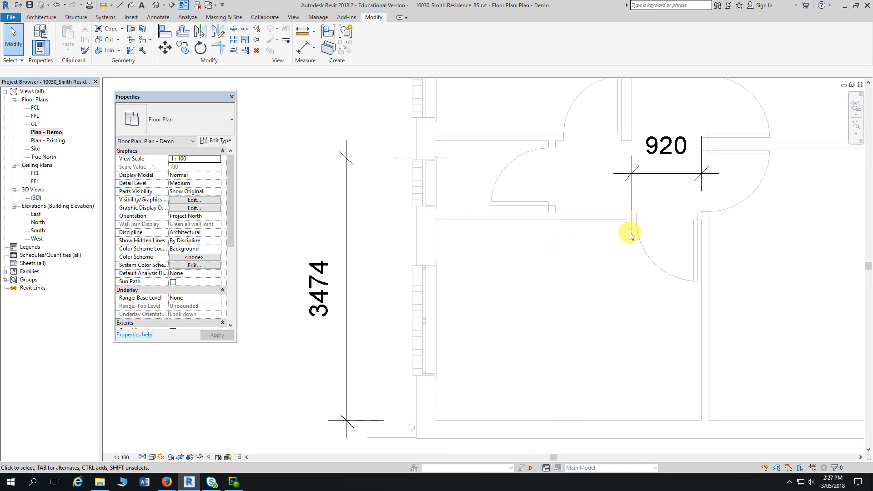
{"action": "scroll", "coordinate": [628, 234], "scroll_direction": "up", "scroll_amount": 2}
{"action": "middle_click_drag", "start_coordinate": [614, 228], "coordinate": [487, 322]}
{"action": "scroll", "coordinate": [577, 245], "scroll_direction": "up", "scroll_amount": 2}
{"action": "scroll", "coordinate": [578, 236], "scroll_direction": "up", "scroll_amount": 2}
{"action": "scroll", "coordinate": [487, 321], "scroll_direction": "down", "scroll_amount": 1}
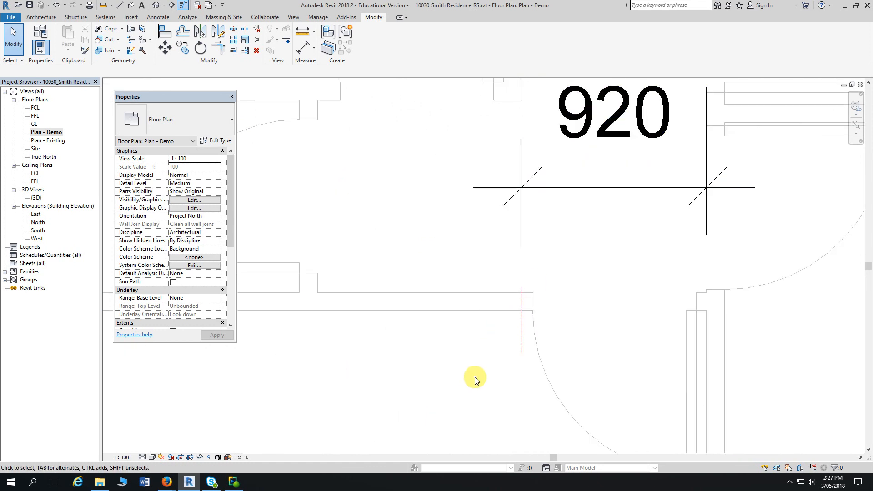
{"action": "scroll", "coordinate": [473, 377], "scroll_direction": "up", "scroll_amount": 2}
{"action": "middle_click_drag", "start_coordinate": [474, 376], "coordinate": [534, 316]}
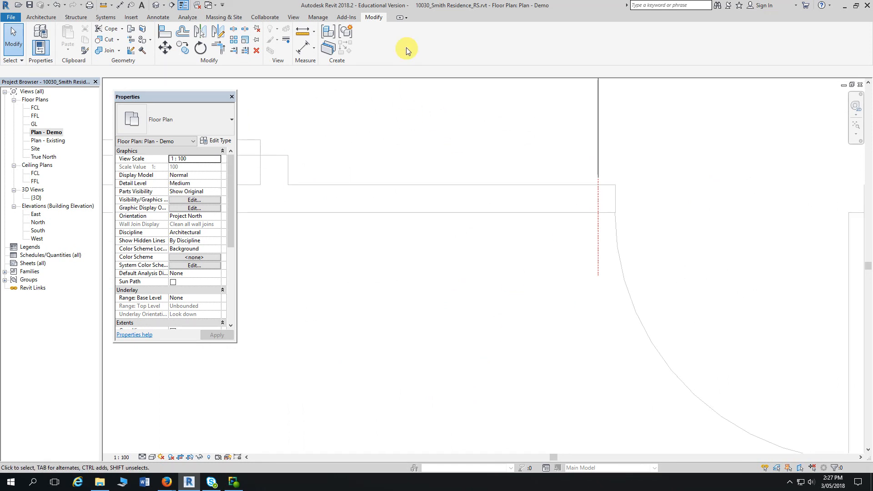
{"action": "left_click", "coordinate": [246, 30]}
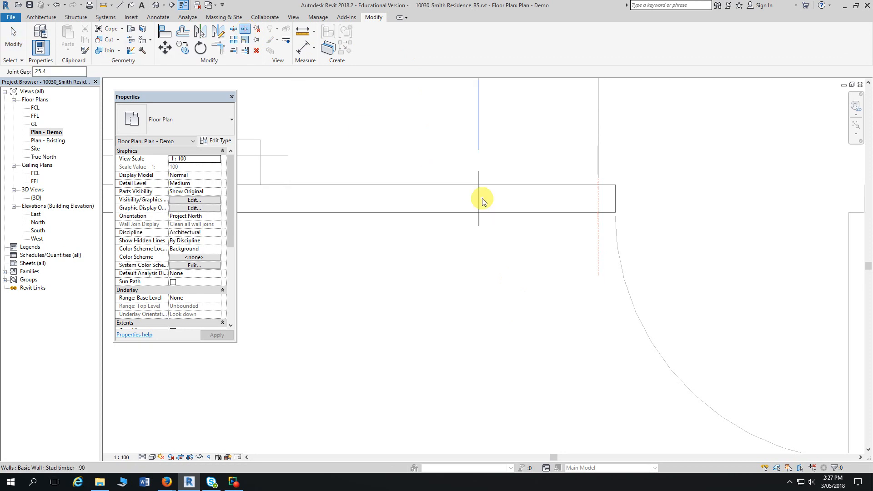
{"action": "left_click", "coordinate": [571, 195]}
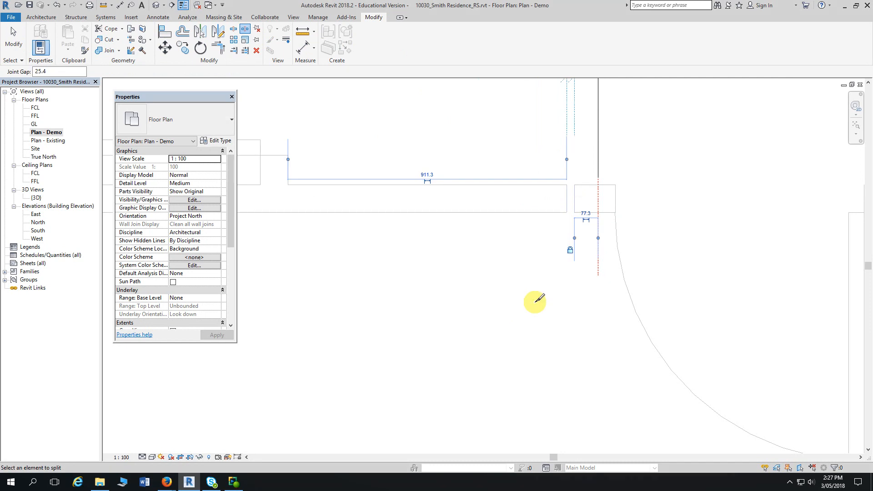
{"action": "middle_click_drag", "start_coordinate": [552, 283], "coordinate": [527, 285]}
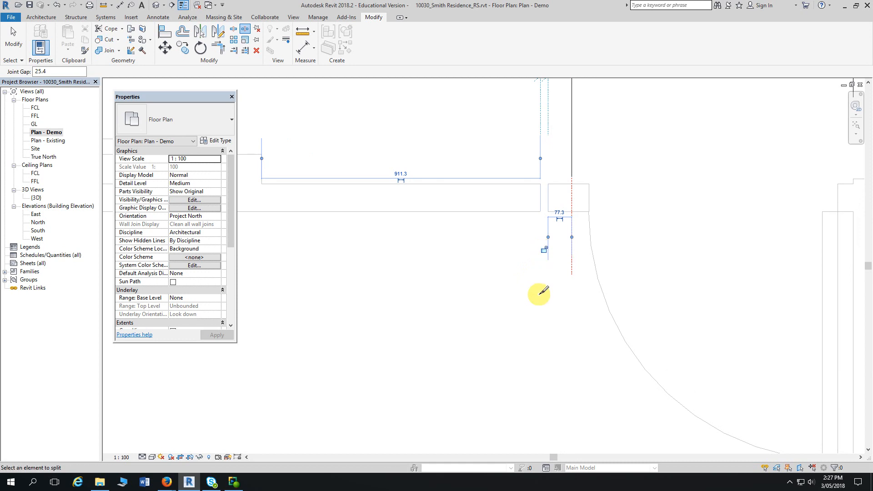
{"action": "key", "text": "Escape"}
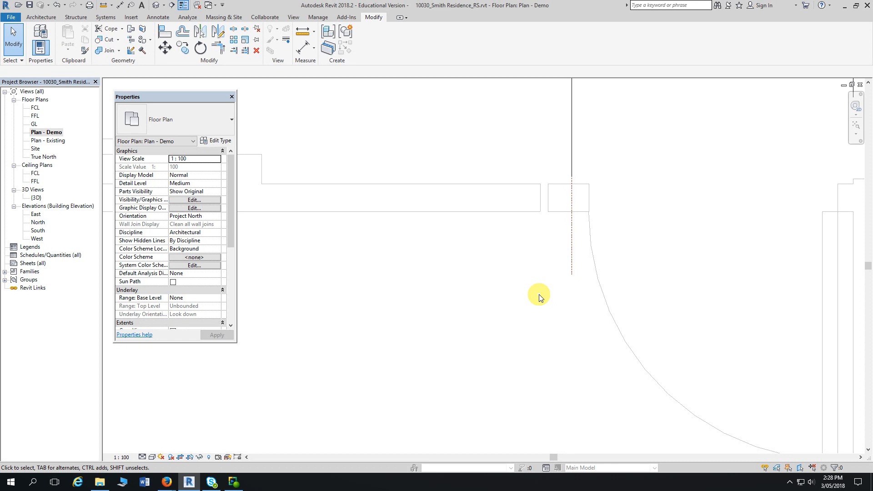
- Try to align the short wall piece's cut end with the vertical reference plane
{"action": "scroll", "coordinate": [541, 255], "scroll_direction": "up", "scroll_amount": 1}
{"action": "middle_click_drag", "start_coordinate": [550, 245], "coordinate": [509, 258]}
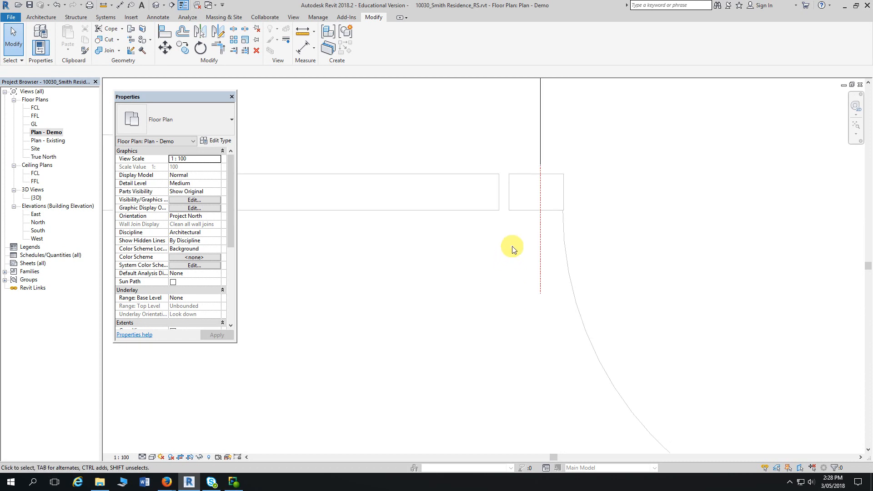
{"action": "scroll", "coordinate": [514, 250], "scroll_direction": "up", "scroll_amount": 1}
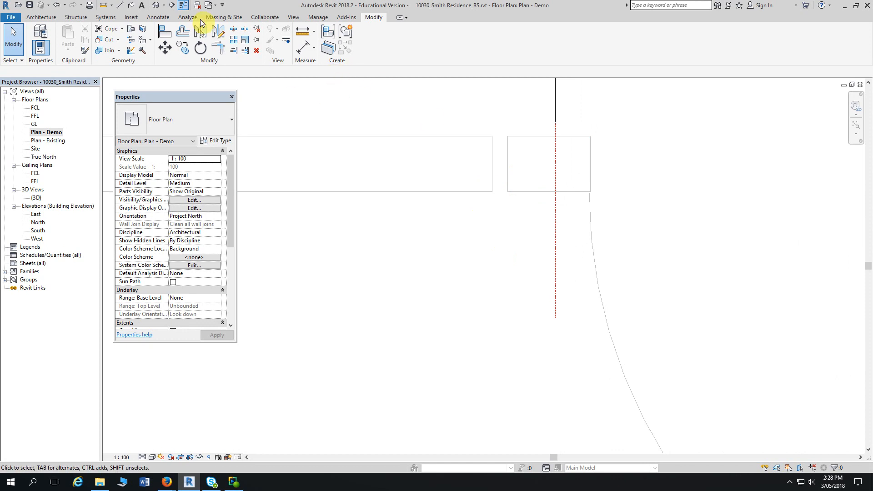
{"action": "left_click", "coordinate": [164, 32]}
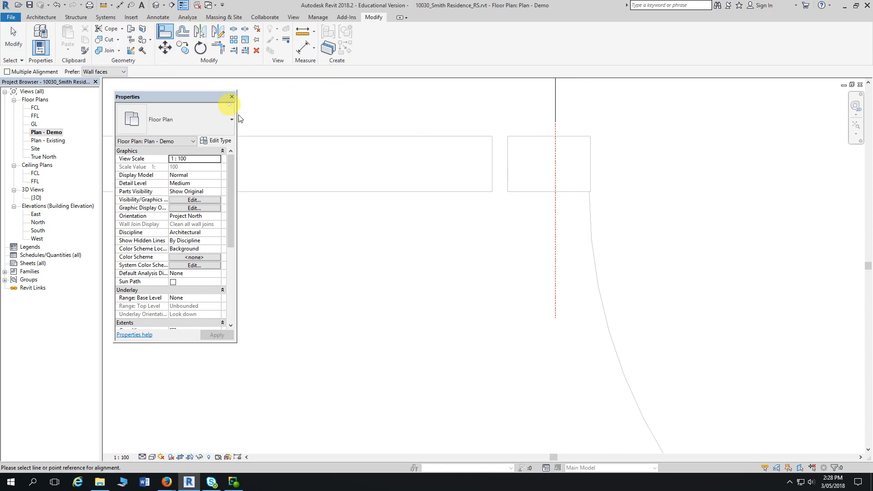
{"action": "left_click", "coordinate": [556, 230]}
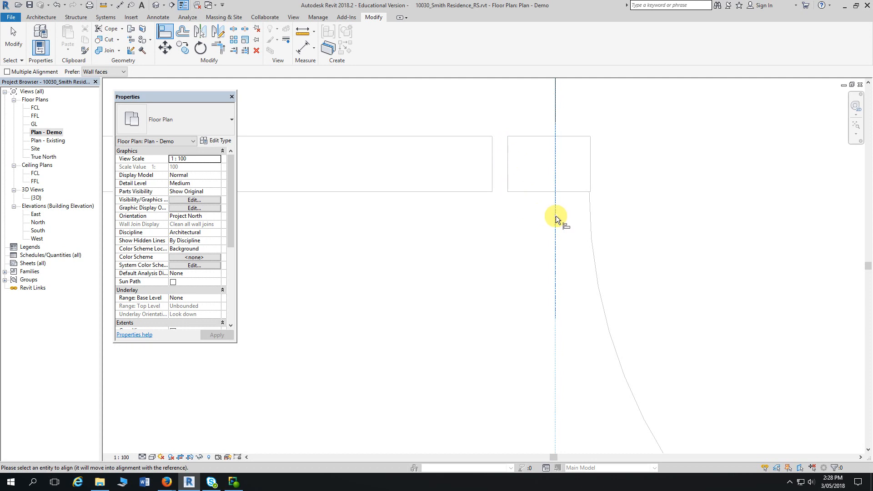
{"action": "left_click", "coordinate": [507, 154]}
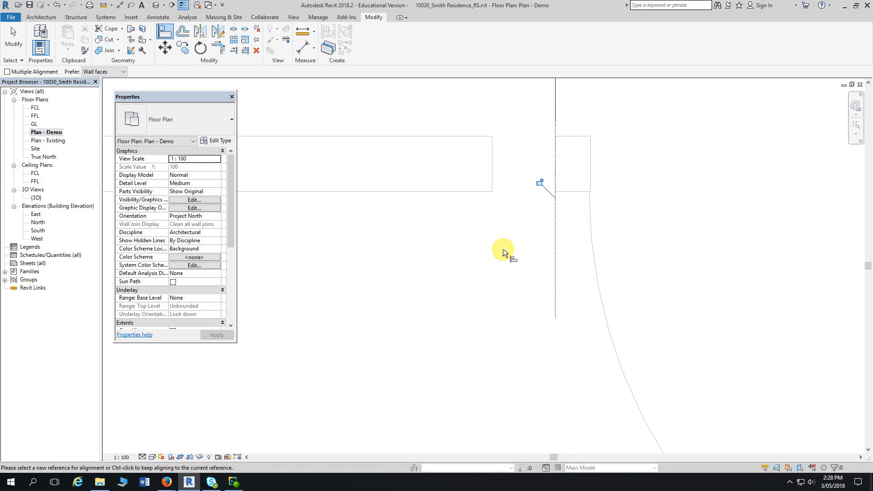
{"action": "key", "text": "Escape"}
{"action": "key", "text": "Escape"}
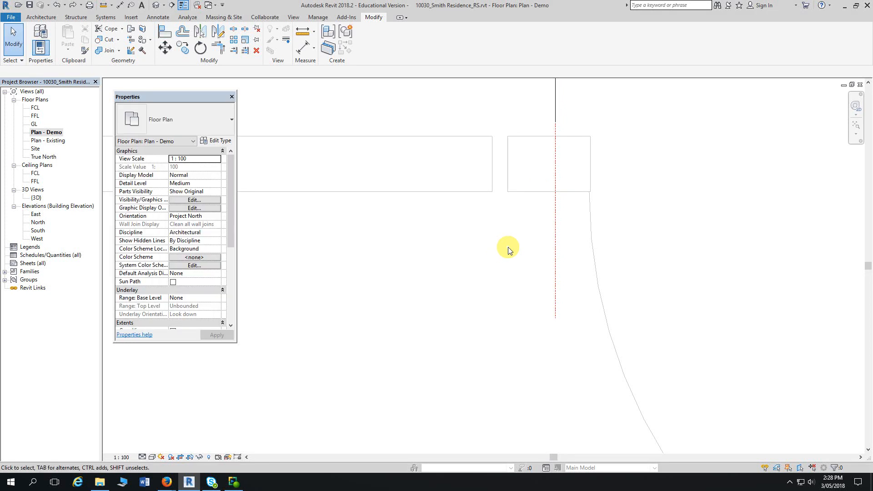
- Try to align the long wall piece's cut end with the reference plane while the short piece still crosses it
{"action": "left_click", "coordinate": [165, 31]}
{"action": "left_click", "coordinate": [555, 241]}
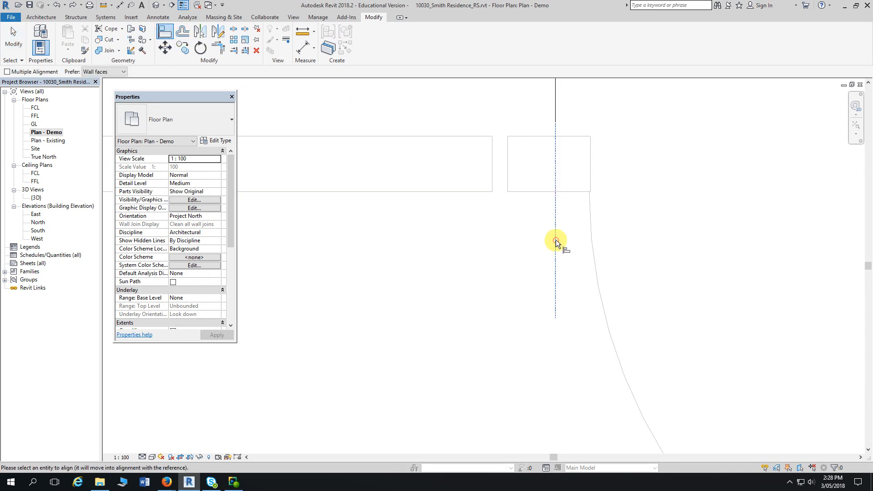
{"action": "left_click", "coordinate": [492, 166]}
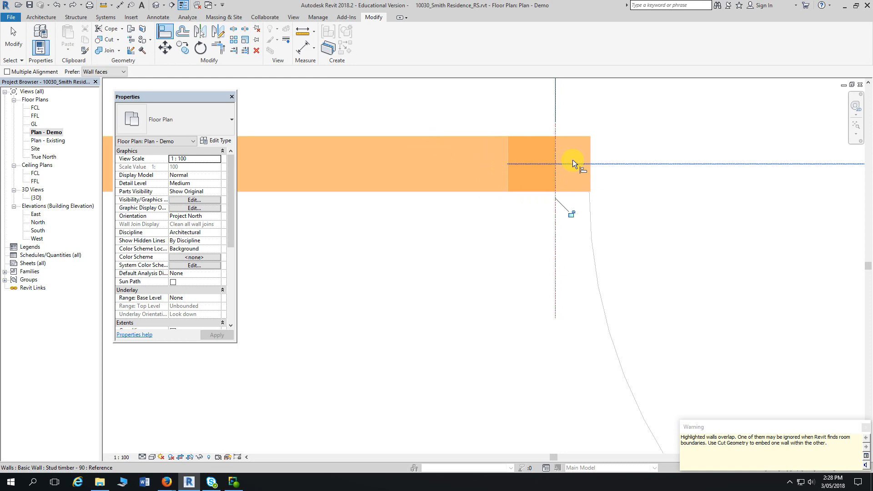
{"action": "key", "text": "Escape"}
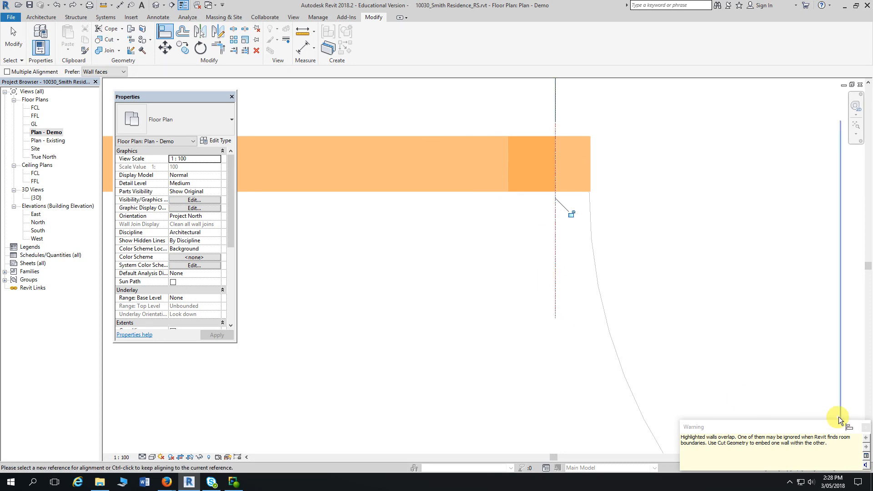
{"action": "key", "text": "Escape"}
{"action": "left_click", "coordinate": [866, 429]}
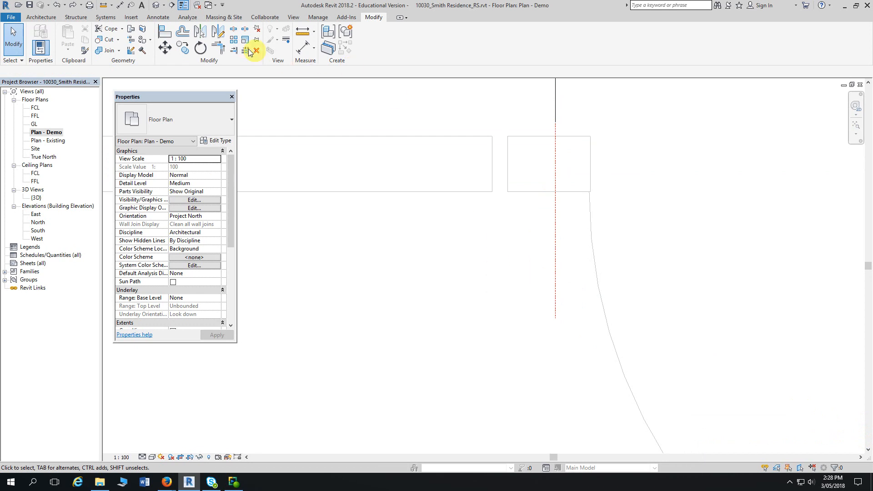
- Align the short wall piece's cut end, followed by the long piece's cut end, with the vertical reference plane
{"action": "left_click", "coordinate": [165, 31]}
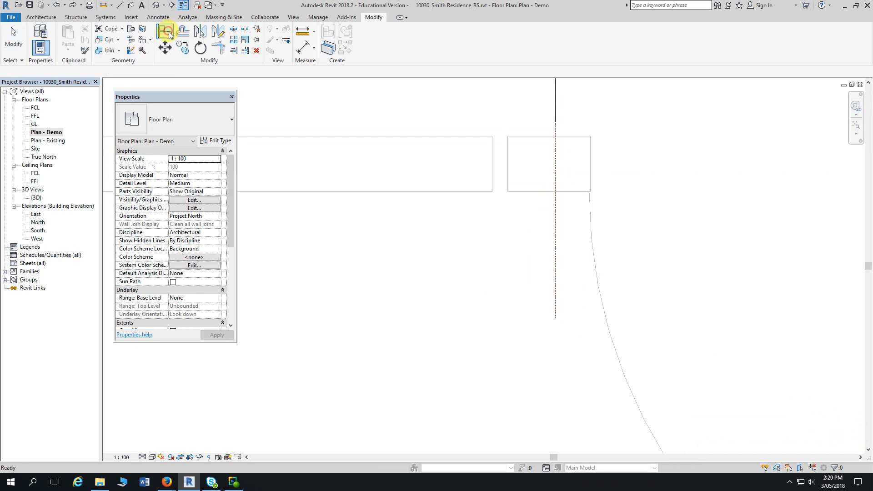
{"action": "left_click", "coordinate": [556, 233]}
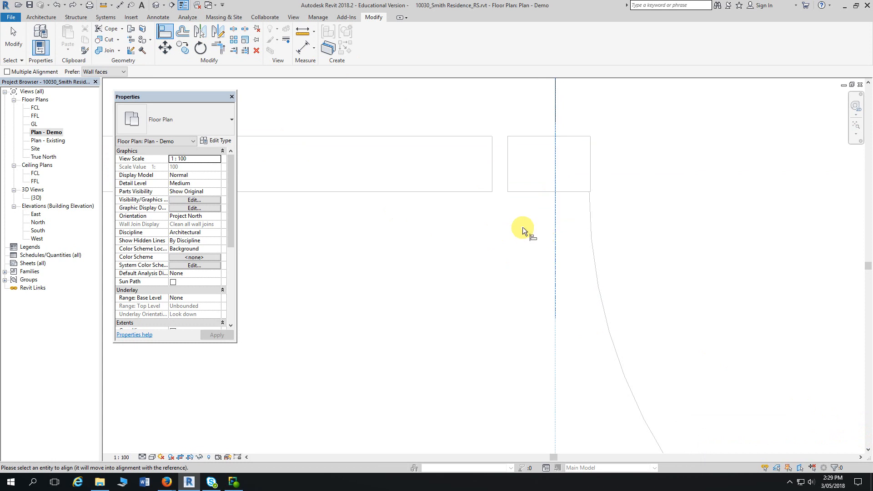
{"action": "left_click", "coordinate": [508, 164]}
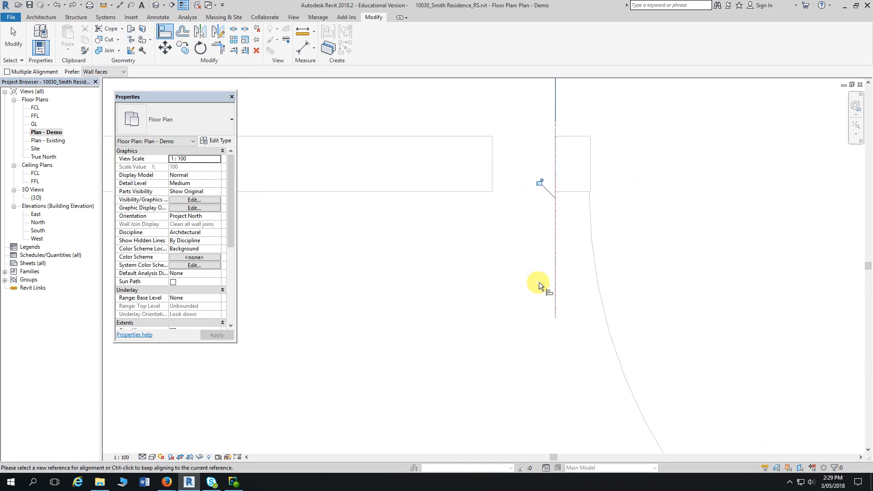
{"action": "left_click", "coordinate": [556, 262]}
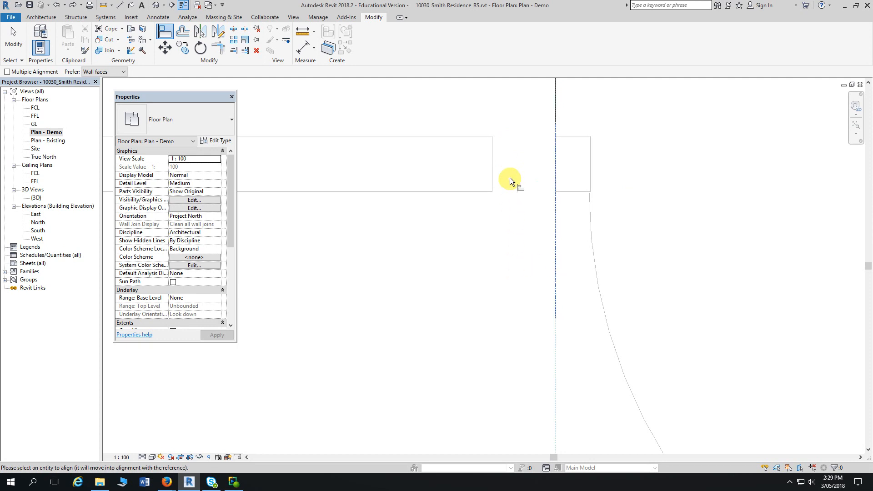
{"action": "left_click", "coordinate": [492, 154]}
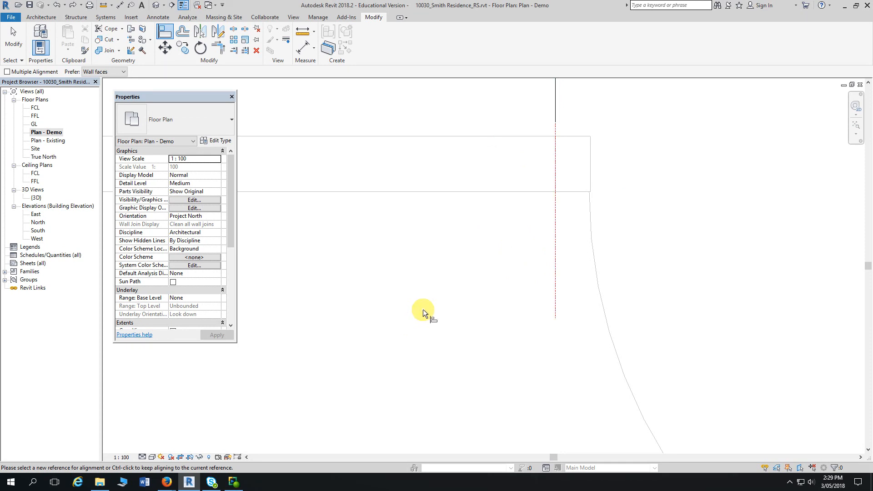
{"action": "key", "text": "Escape"}
- Dismiss the save reminder and split the vertical stud wall with a 25.4 mm gap, about 46 mm below the reference plane at the 1216 dimension
{"action": "scroll", "coordinate": [423, 310], "scroll_direction": "down", "scroll_amount": 4}
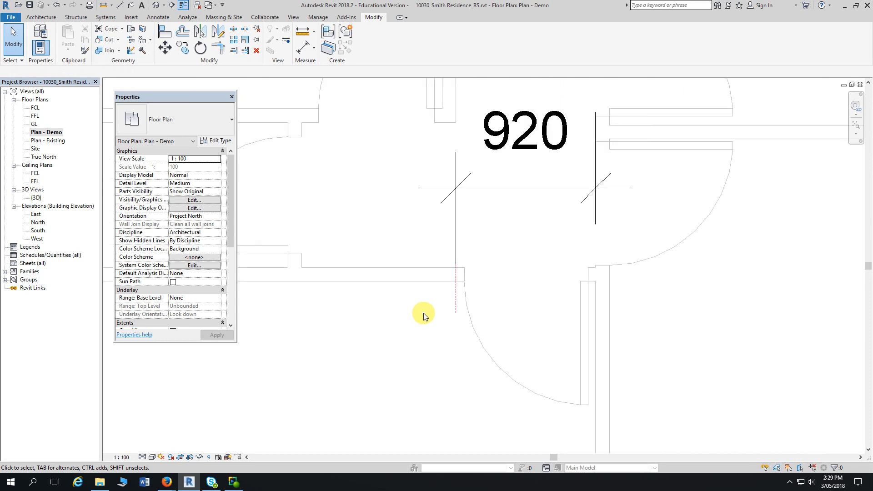
{"action": "scroll", "coordinate": [424, 313], "scroll_direction": "down", "scroll_amount": 2}
{"action": "scroll", "coordinate": [432, 232], "scroll_direction": "down", "scroll_amount": 2}
{"action": "middle_click_drag", "start_coordinate": [426, 164], "coordinate": [426, 314]}
{"action": "middle_click_drag", "start_coordinate": [440, 211], "coordinate": [440, 236]}
{"action": "scroll", "coordinate": [487, 210], "scroll_direction": "up", "scroll_amount": 4}
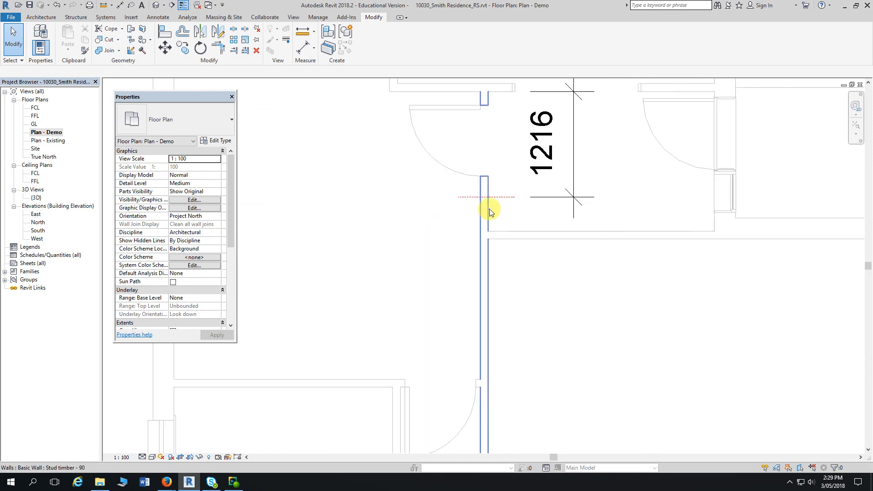
{"action": "scroll", "coordinate": [495, 206], "scroll_direction": "up", "scroll_amount": 3}
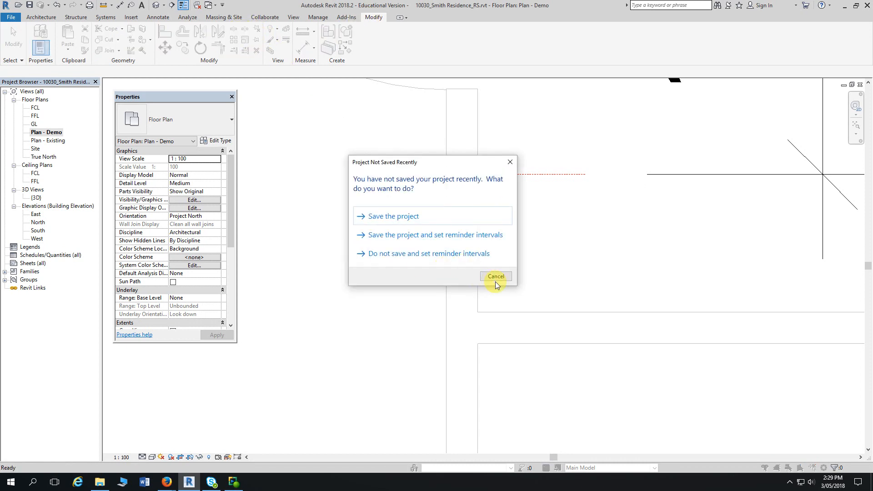
{"action": "left_click", "coordinate": [496, 277]}
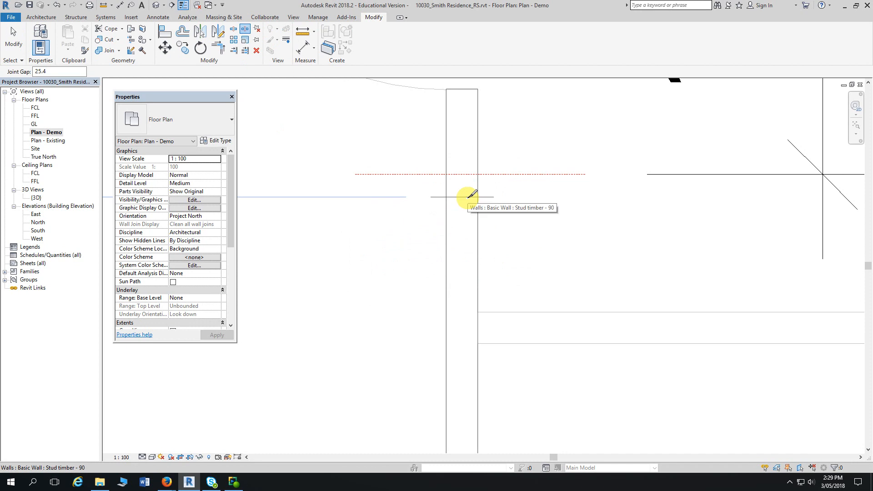
{"action": "left_click", "coordinate": [469, 196]}
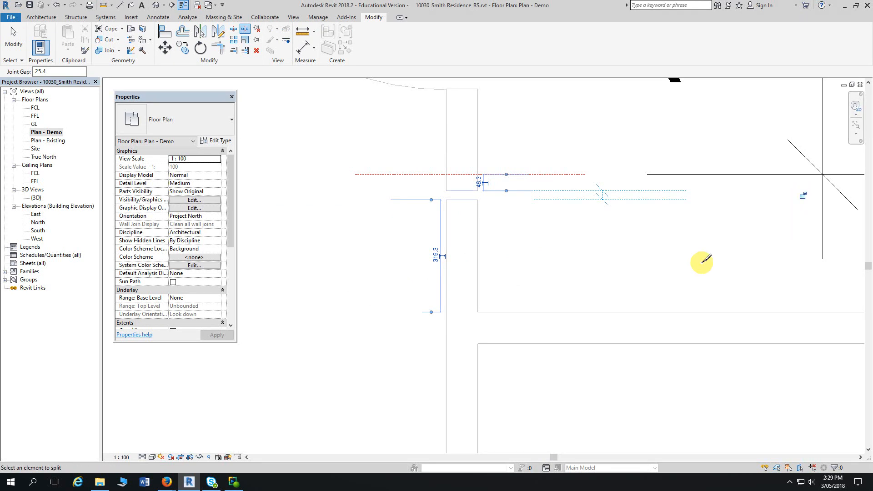
{"action": "key", "text": "Escape"}
- Align the upper and lower cut ends of the vertical stud wall with the horizontal reference plane at the 1216 dimension
{"action": "scroll", "coordinate": [407, 192], "scroll_direction": "up", "scroll_amount": 1}
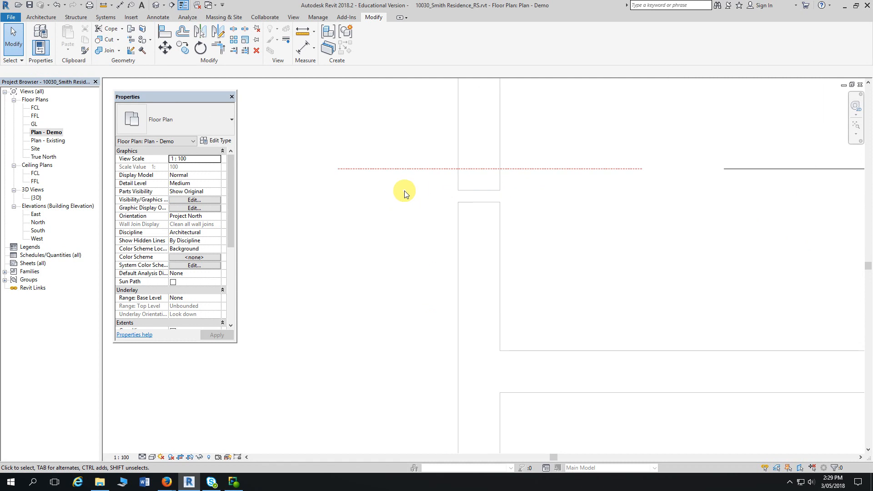
{"action": "left_click", "coordinate": [168, 32]}
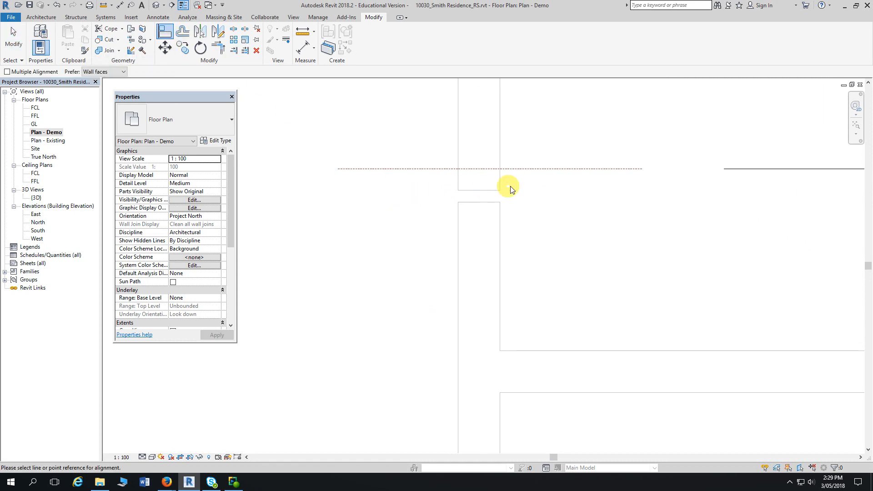
{"action": "left_click", "coordinate": [535, 168]}
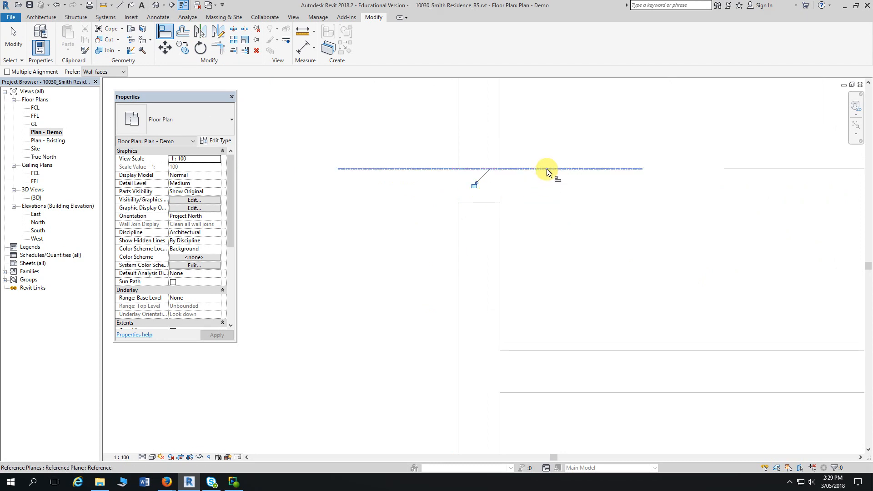
{"action": "left_click", "coordinate": [546, 168]}
{"action": "left_click", "coordinate": [487, 201]}
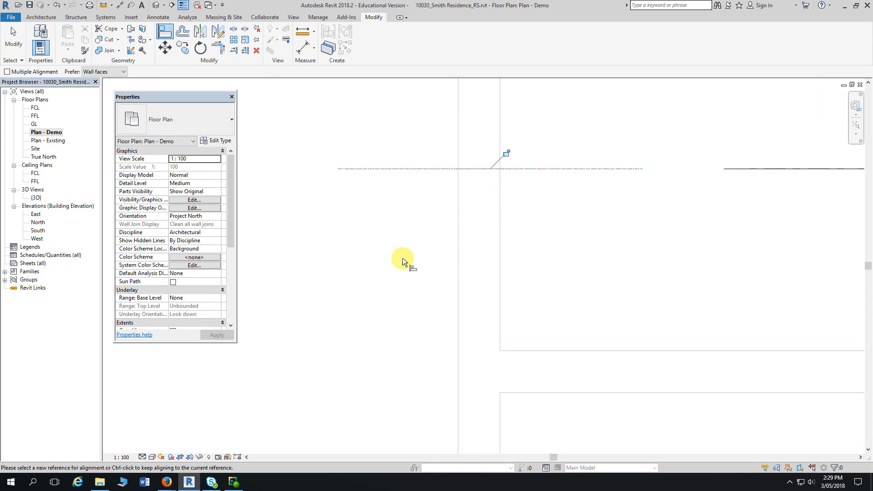
{"action": "scroll", "coordinate": [403, 258], "scroll_direction": "up", "scroll_amount": 3}
{"action": "scroll", "coordinate": [403, 258], "scroll_direction": "down", "scroll_amount": 6}
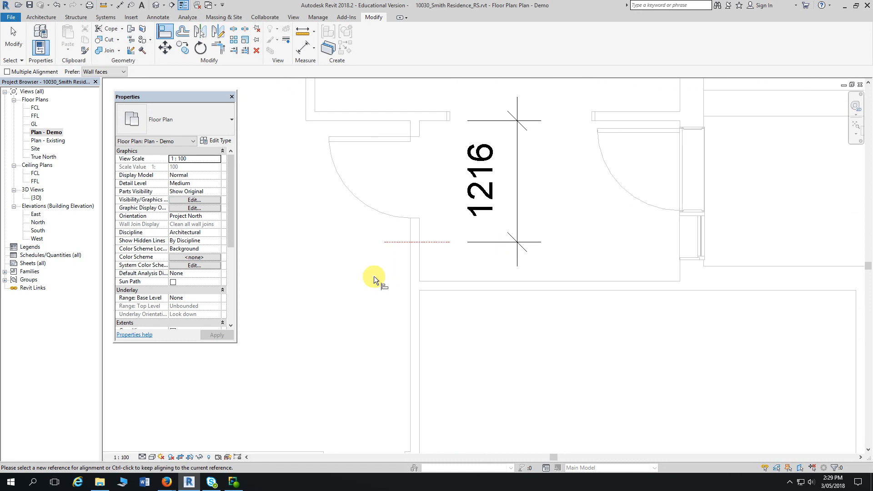
{"action": "key", "text": "Escape"}
{"action": "key", "text": "Escape"}
{"action": "middle_click_drag", "start_coordinate": [371, 302], "coordinate": [390, 163]}
{"action": "scroll", "coordinate": [391, 170], "scroll_direction": "up", "scroll_amount": 1}
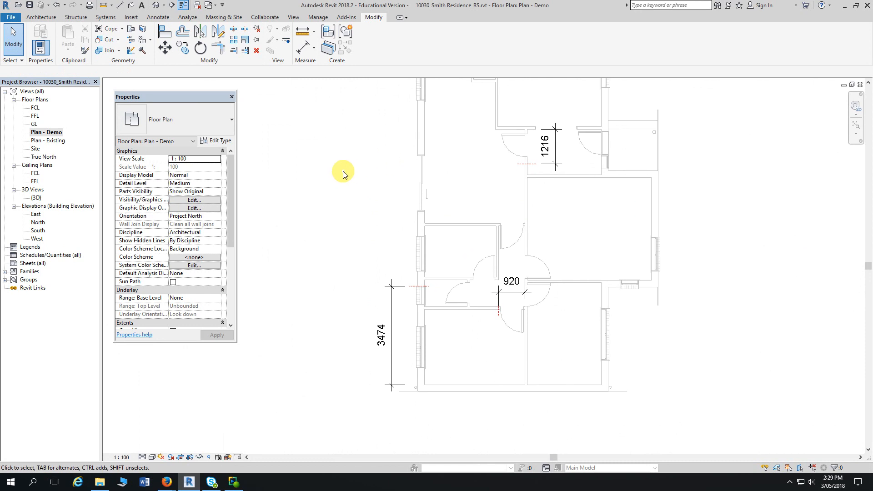
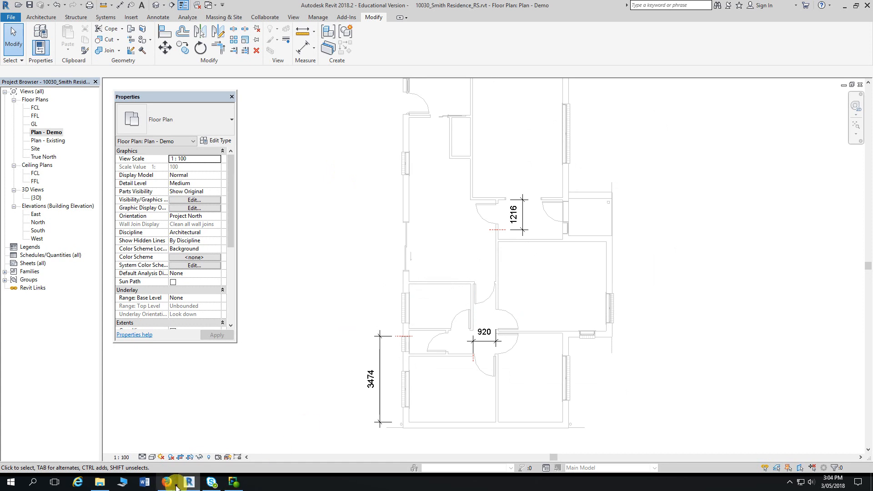
- Switch to the assessment task PDF in Firefox, examine the whole demolition plan on page 8, and return to Revit
{"action": "mouse_move", "coordinate": [176, 486]}
{"action": "left_click", "coordinate": [244, 438]}
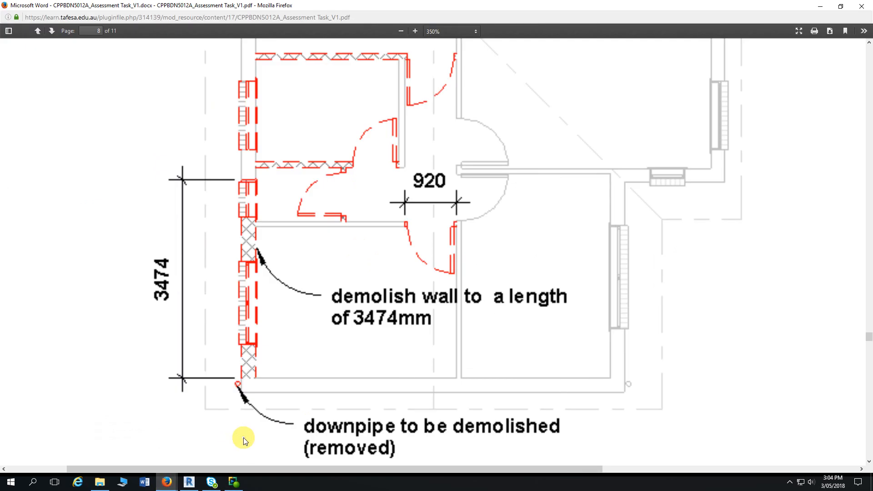
{"action": "scroll", "coordinate": [177, 279], "scroll_direction": "down", "scroll_amount": 7, "text": "ctrl"}
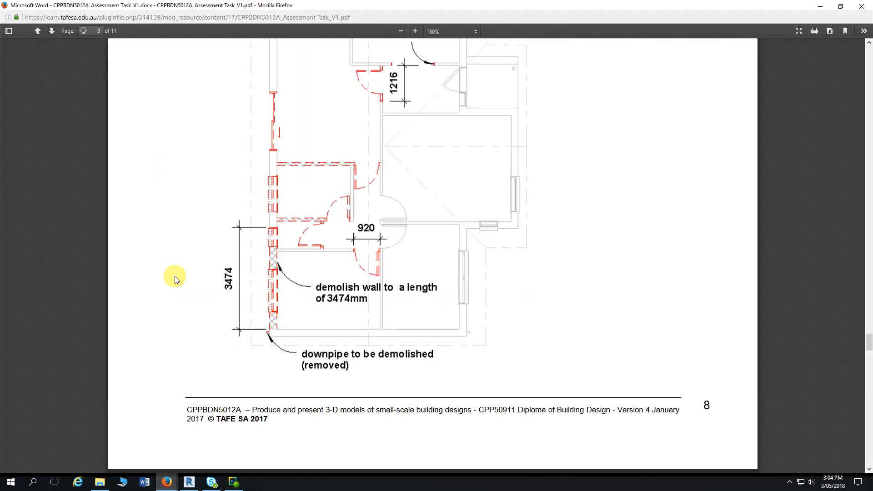
{"action": "scroll", "coordinate": [176, 277], "scroll_direction": "down", "scroll_amount": 3, "text": "ctrl"}
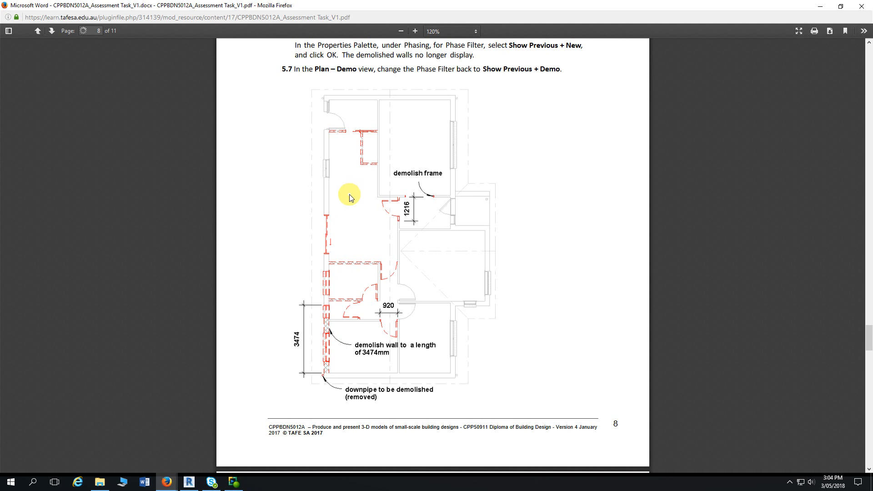
{"action": "key", "text": "alt+Tab"}
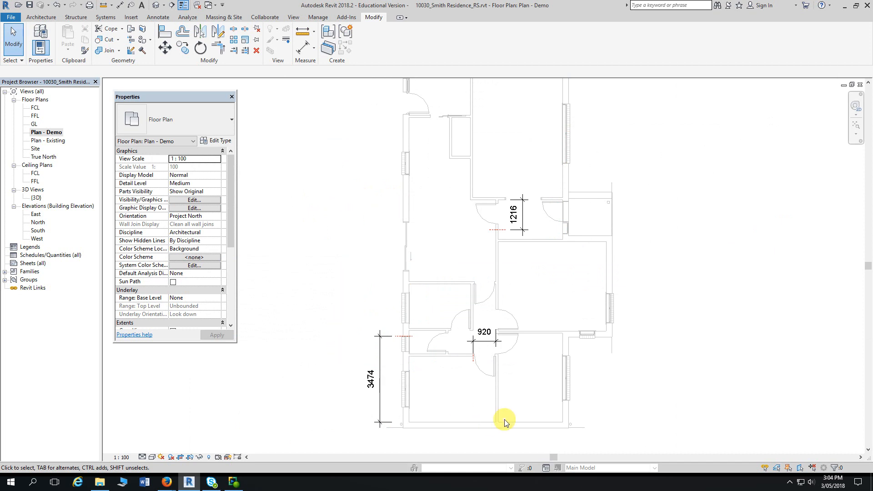
- Dismiss the save reminder and demolish the short stud wall piece hosting the door just below the 920 dimension
{"action": "scroll", "coordinate": [456, 397], "scroll_direction": "up", "scroll_amount": 3}
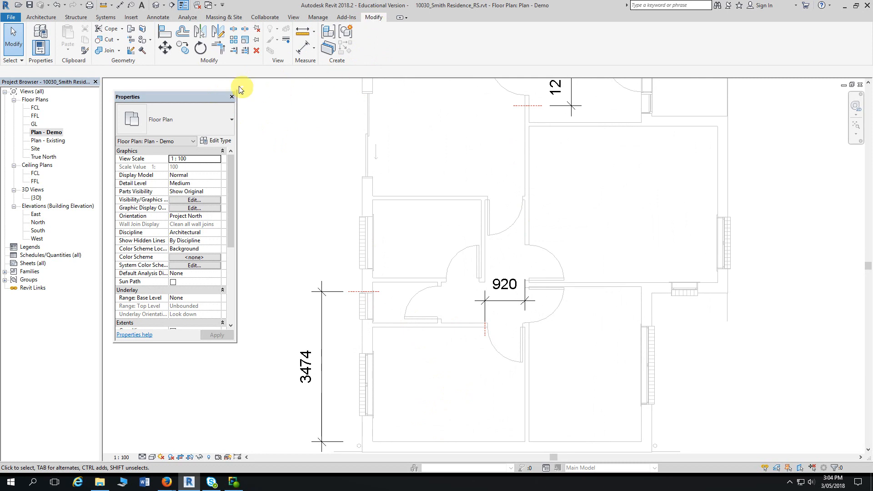
{"action": "left_click", "coordinate": [144, 54]}
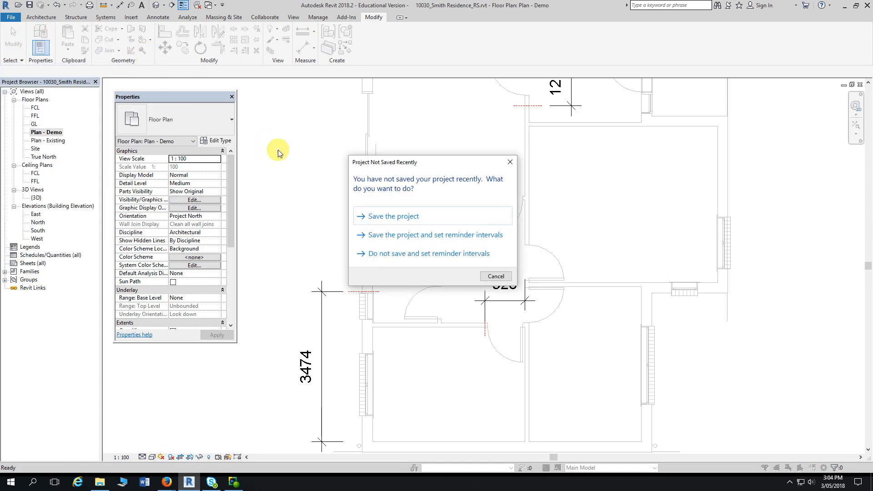
{"action": "left_click", "coordinate": [497, 277]}
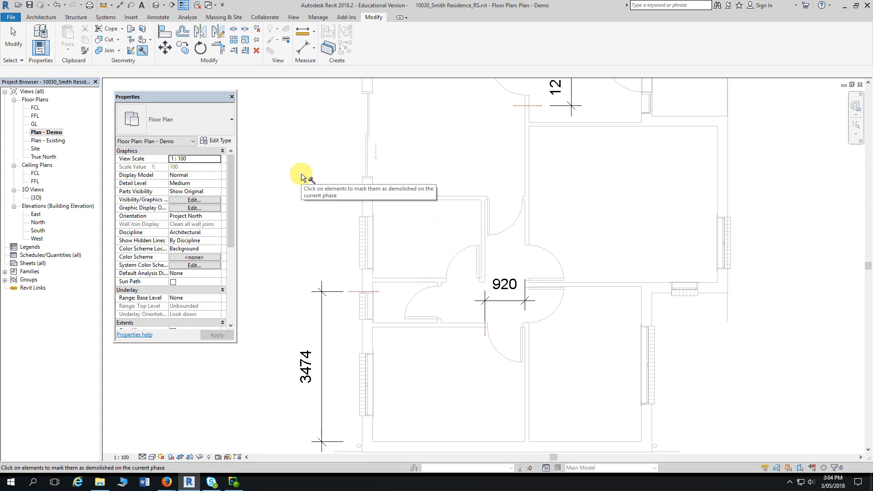
{"action": "middle_click_drag", "start_coordinate": [301, 173], "coordinate": [319, 140]}
{"action": "scroll", "coordinate": [310, 135], "scroll_direction": "down", "scroll_amount": 1}
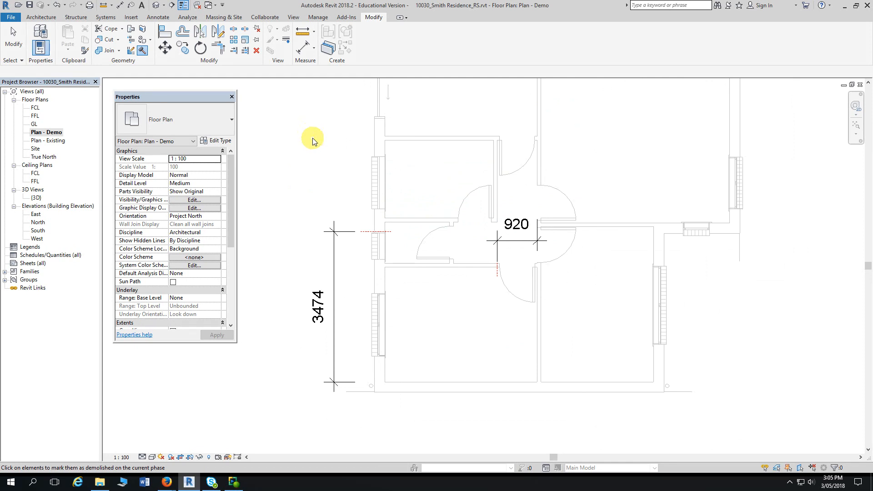
{"action": "scroll", "coordinate": [500, 300], "scroll_direction": "up", "scroll_amount": 2}
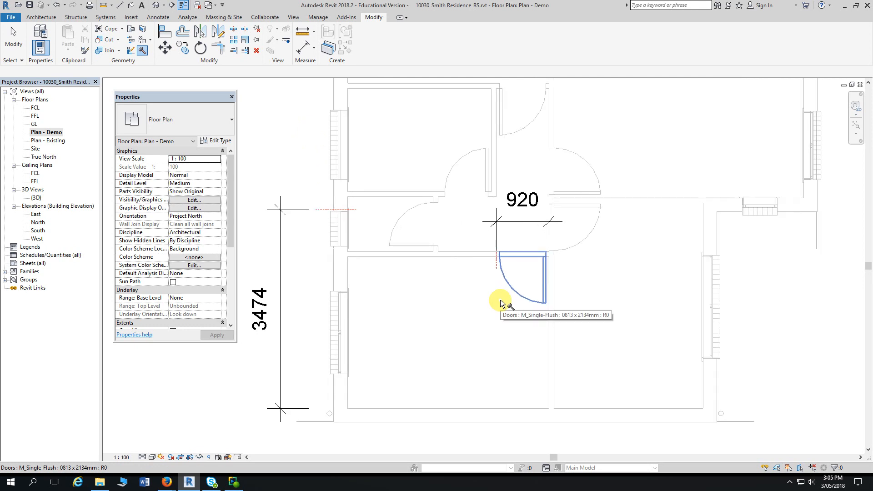
{"action": "scroll", "coordinate": [501, 300], "scroll_direction": "up", "scroll_amount": 2}
{"action": "scroll", "coordinate": [500, 300], "scroll_direction": "up", "scroll_amount": 1}
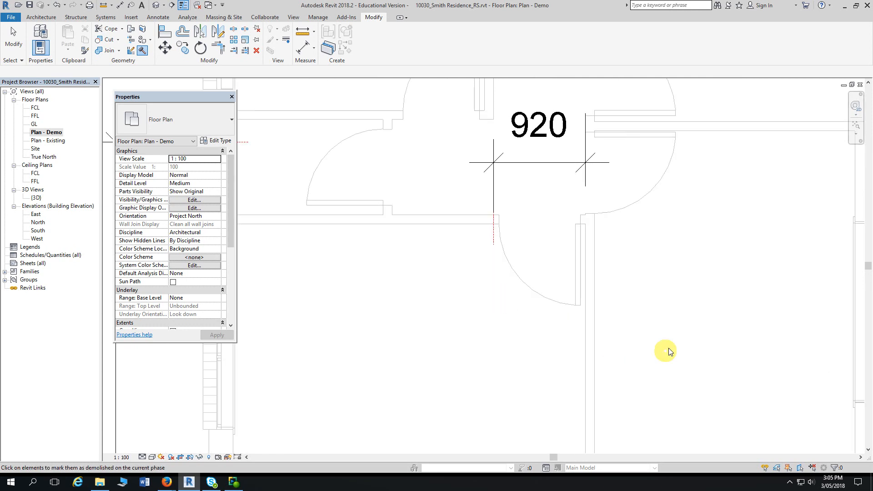
{"action": "scroll", "coordinate": [542, 310], "scroll_direction": "up", "scroll_amount": 1}
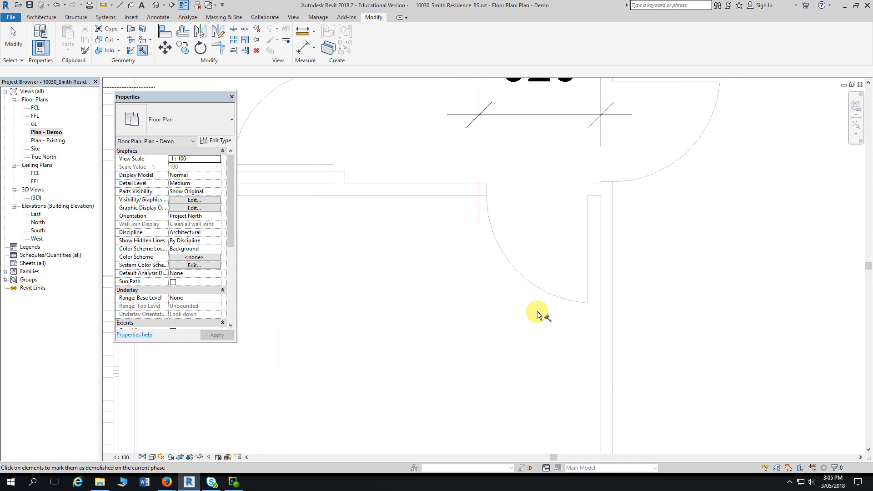
{"action": "scroll", "coordinate": [537, 314], "scroll_direction": "down", "scroll_amount": 1}
{"action": "middle_click_drag", "start_coordinate": [538, 312], "coordinate": [523, 306]}
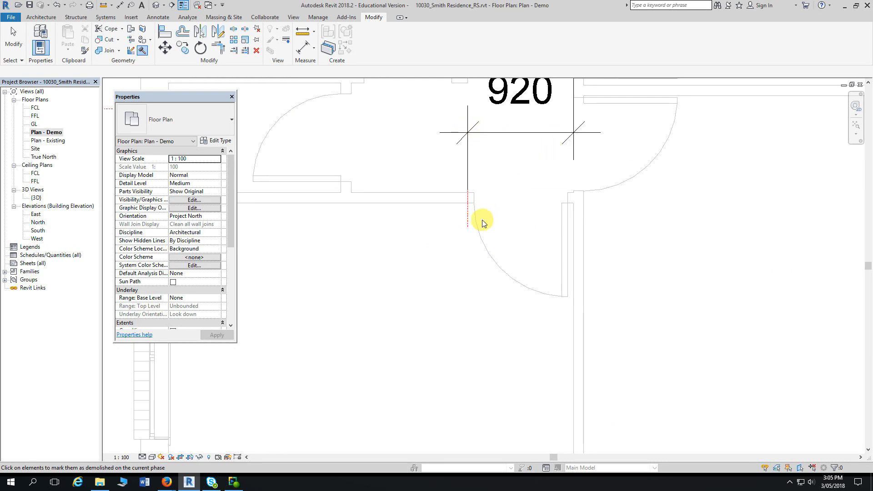
{"action": "scroll", "coordinate": [473, 227], "scroll_direction": "up", "scroll_amount": 2}
{"action": "middle_click_drag", "start_coordinate": [468, 234], "coordinate": [454, 248]}
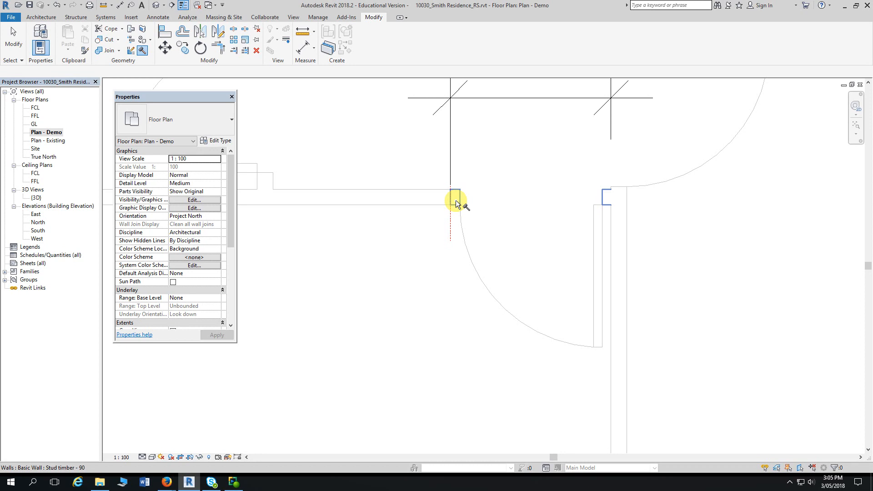
{"action": "scroll", "coordinate": [458, 204], "scroll_direction": "down", "scroll_amount": 2}
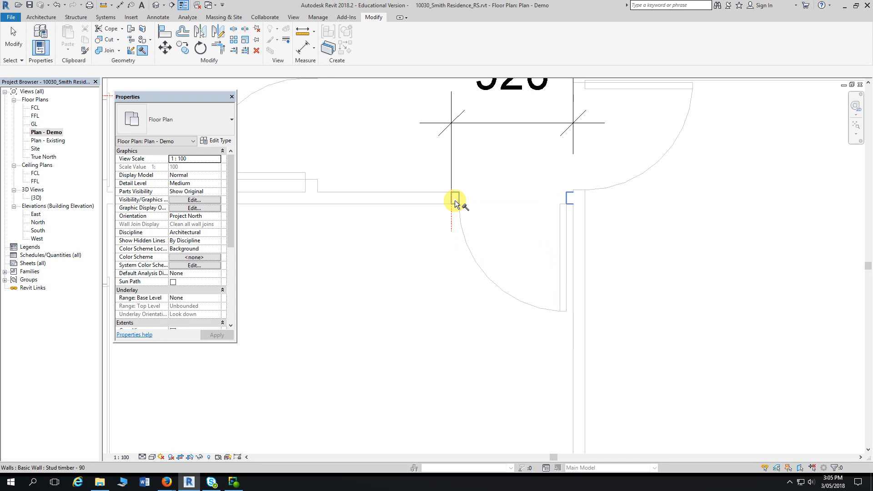
{"action": "scroll", "coordinate": [457, 203], "scroll_direction": "up", "scroll_amount": 1}
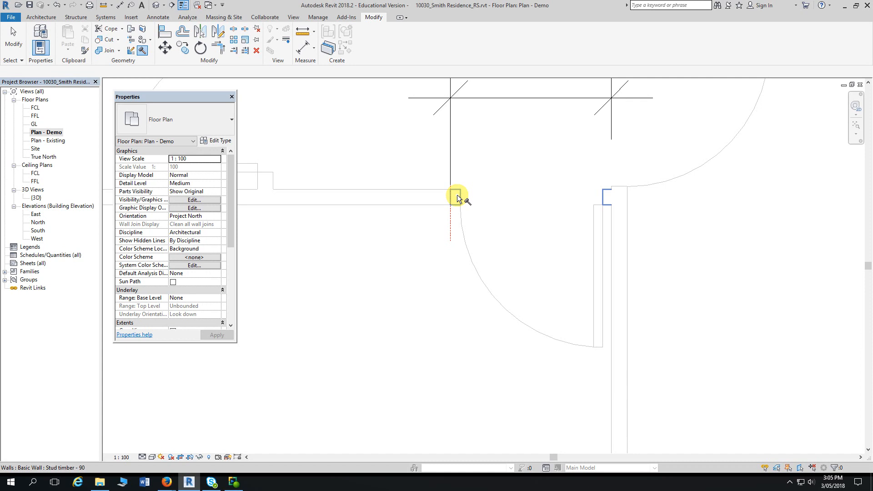
{"action": "scroll", "coordinate": [457, 198], "scroll_direction": "down", "scroll_amount": 5}
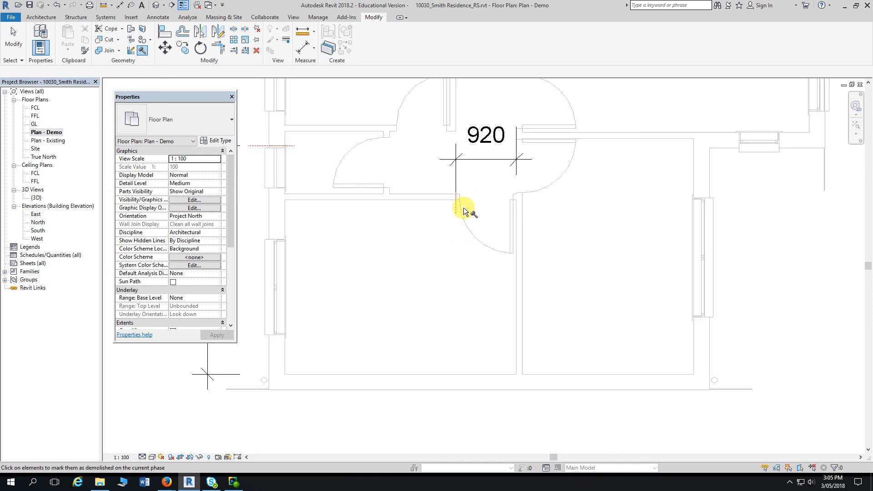
{"action": "scroll", "coordinate": [430, 248], "scroll_direction": "up", "scroll_amount": 5}
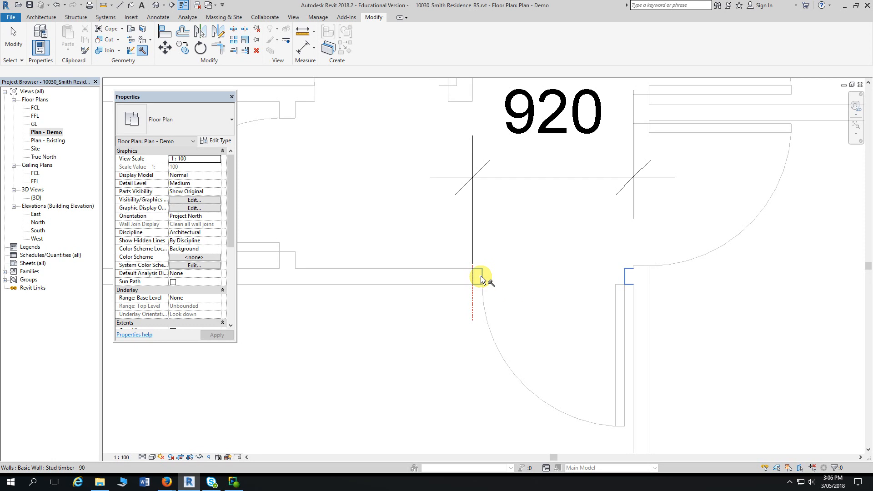
{"action": "scroll", "coordinate": [482, 277], "scroll_direction": "up", "scroll_amount": 2}
{"action": "left_click", "coordinate": [471, 276]}
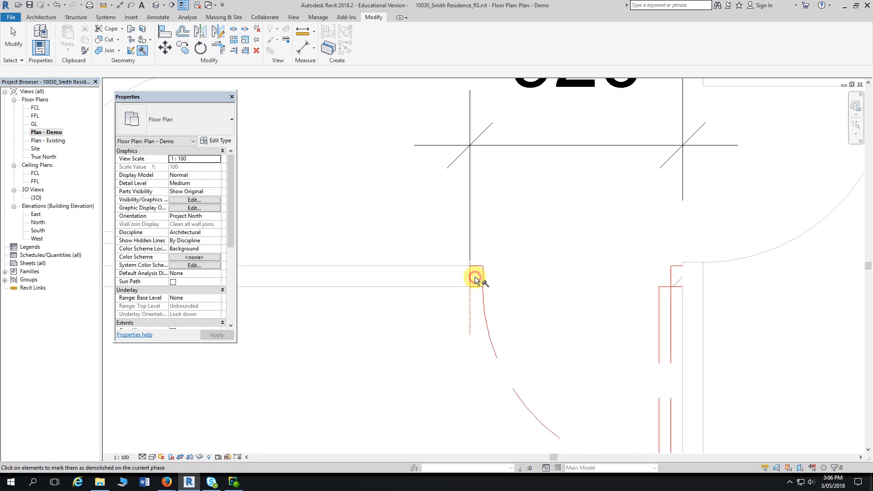
- Demolish the split external wall segment along the 3474 dimension, together with its two windows
{"action": "scroll", "coordinate": [407, 328], "scroll_direction": "down", "scroll_amount": 1}
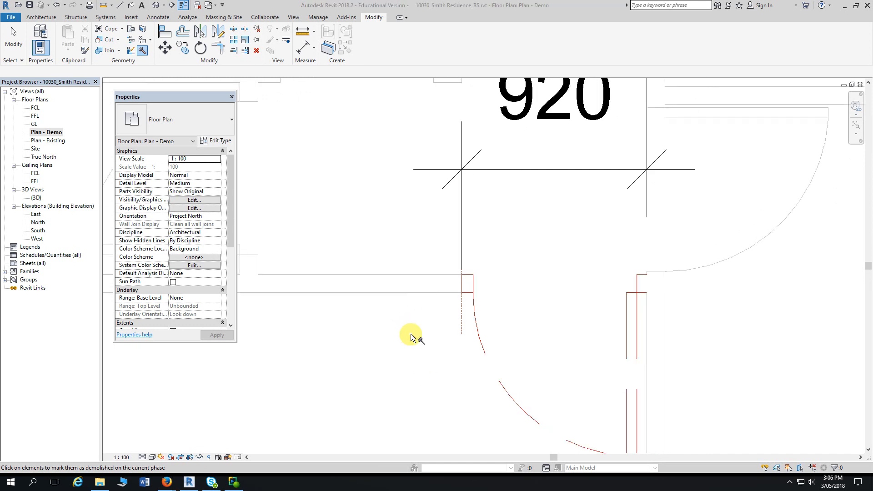
{"action": "scroll", "coordinate": [397, 269], "scroll_direction": "down", "scroll_amount": 3}
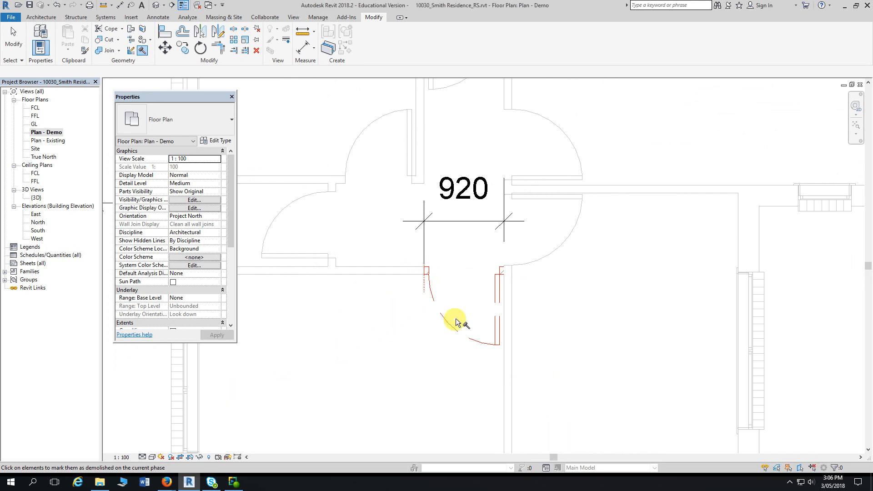
{"action": "scroll", "coordinate": [377, 364], "scroll_direction": "down", "scroll_amount": 1}
{"action": "middle_click_drag", "start_coordinate": [367, 356], "coordinate": [550, 287]}
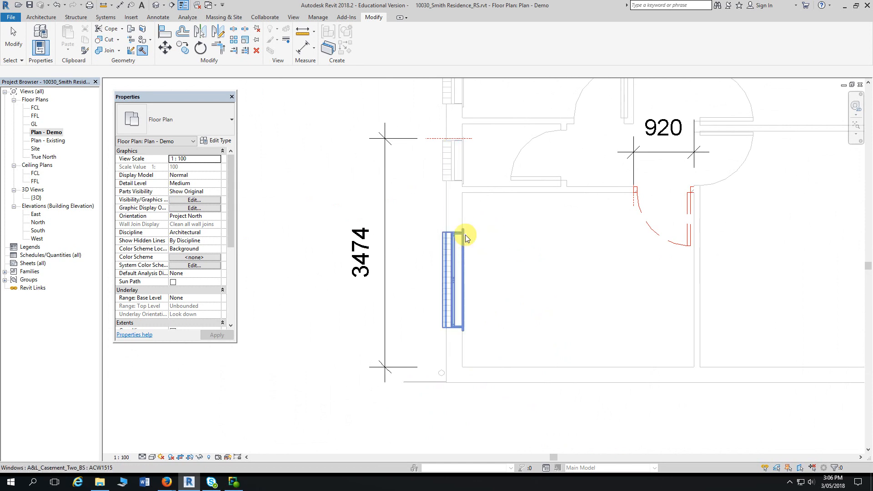
{"action": "left_click", "coordinate": [460, 211]}
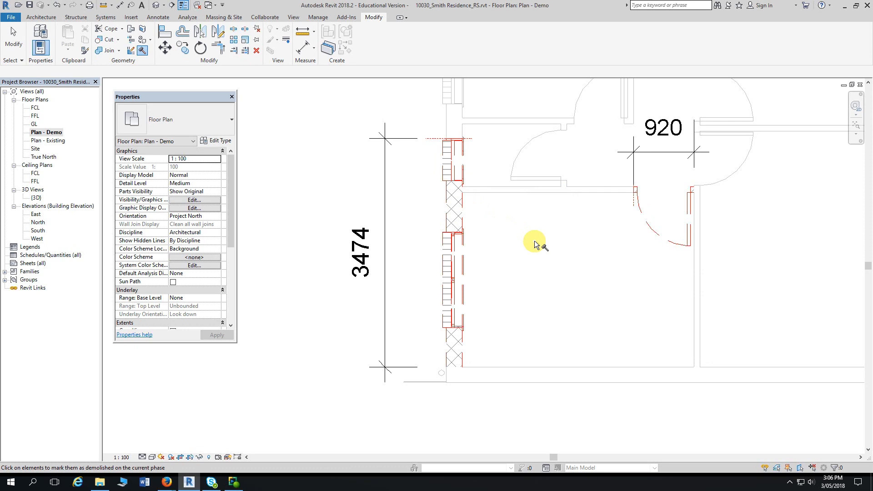
- Demolish the short vertical stud wall piece hosting the door beside the 1216 dimension, down to the reference plane
{"action": "middle_click_drag", "start_coordinate": [537, 242], "coordinate": [410, 390]}
{"action": "middle_click_drag", "start_coordinate": [615, 206], "coordinate": [602, 263]}
{"action": "middle_click_drag", "start_coordinate": [640, 187], "coordinate": [599, 346]}
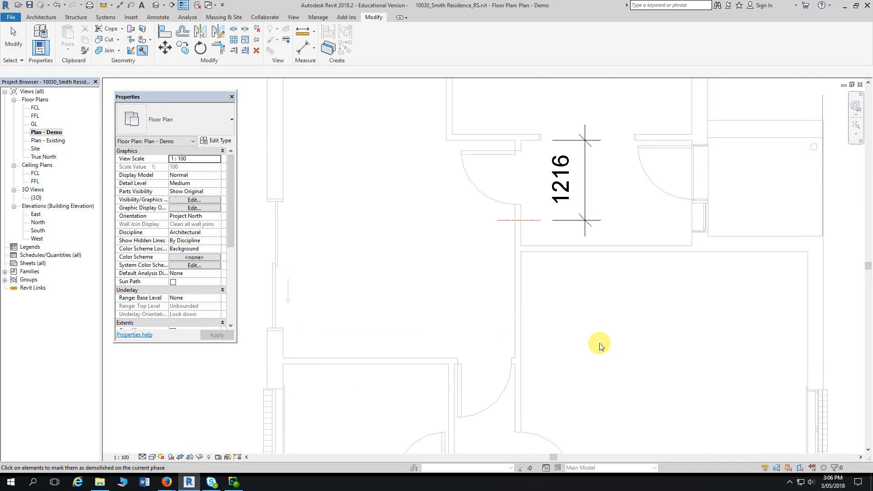
{"action": "scroll", "coordinate": [537, 173], "scroll_direction": "up", "scroll_amount": 3}
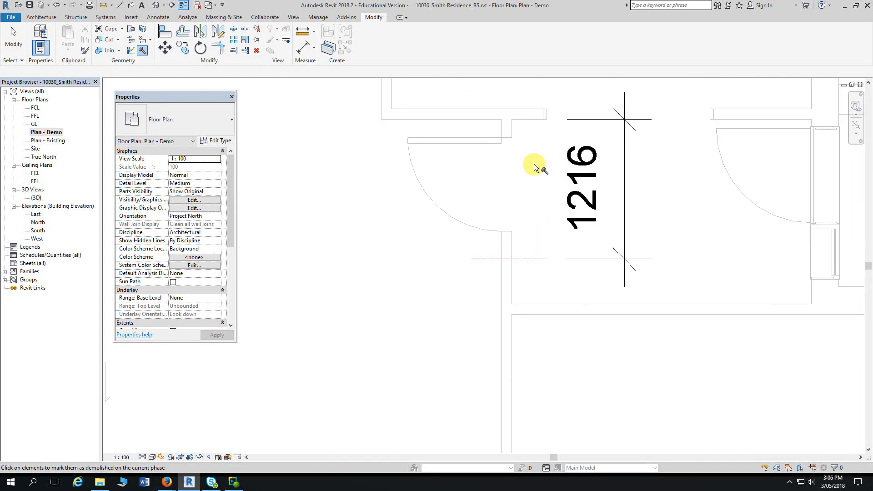
{"action": "left_click", "coordinate": [510, 245]}
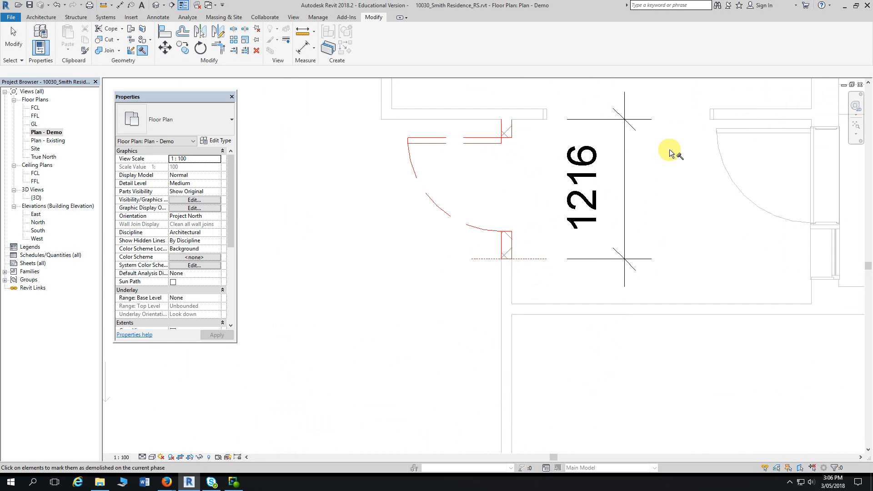
- Demolish the Single - Timber Frame - no door opening frame in the horizontal wall at the 1216 dimension and end the Demolish tool
{"action": "scroll", "coordinate": [617, 209], "scroll_direction": "up", "scroll_amount": 1}
{"action": "scroll", "coordinate": [617, 198], "scroll_direction": "up", "scroll_amount": 1}
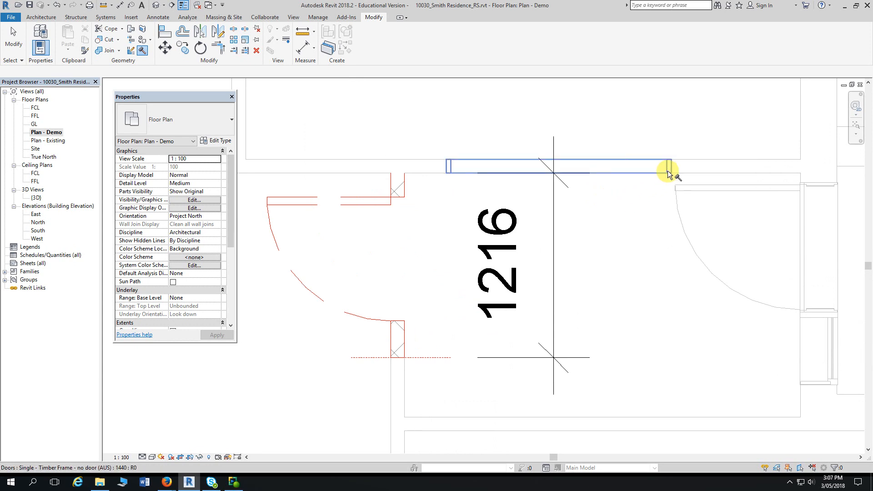
{"action": "scroll", "coordinate": [665, 176], "scroll_direction": "up", "scroll_amount": 1}
{"action": "middle_click_drag", "start_coordinate": [663, 159], "coordinate": [662, 157]}
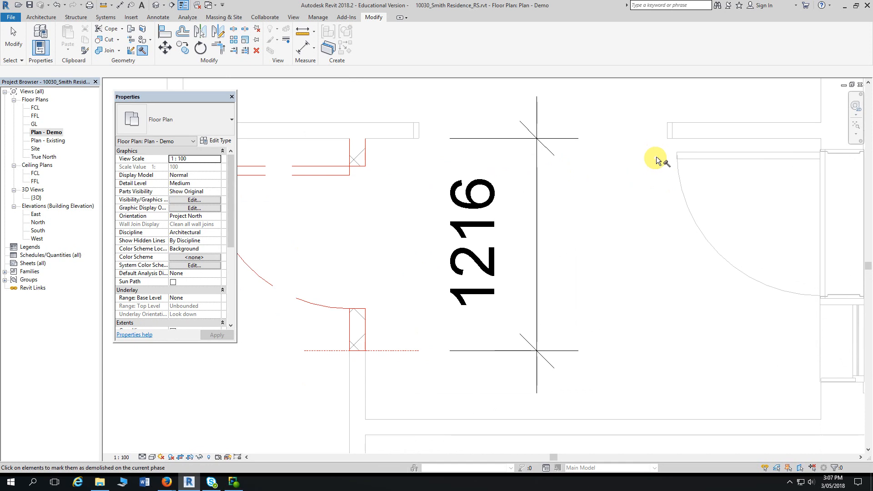
{"action": "left_click", "coordinate": [669, 139]}
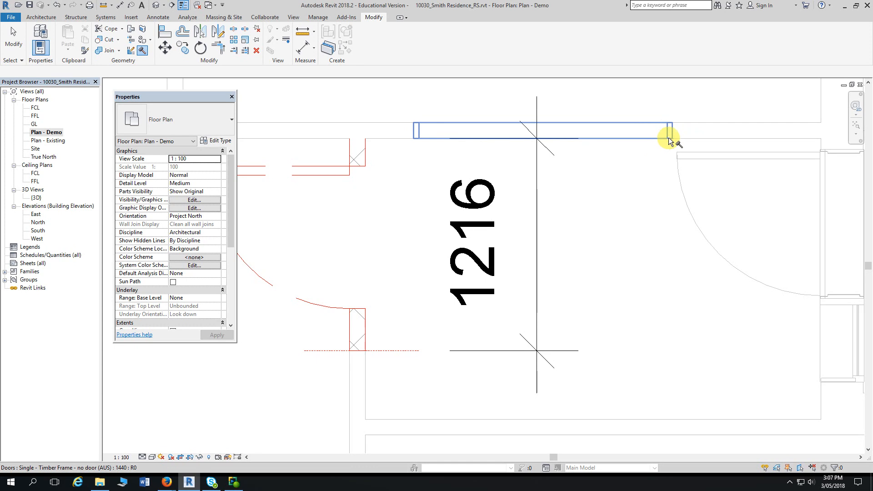
{"action": "left_click", "coordinate": [669, 141]}
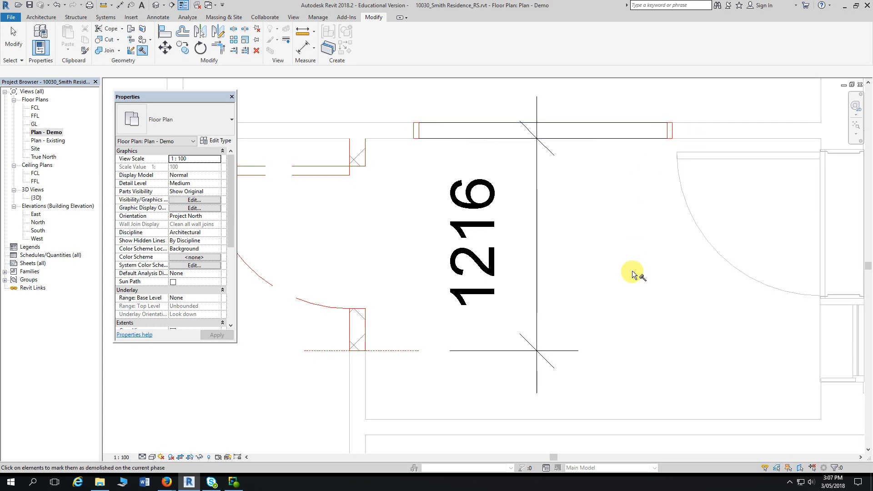
{"action": "scroll", "coordinate": [627, 272], "scroll_direction": "down", "scroll_amount": 2}
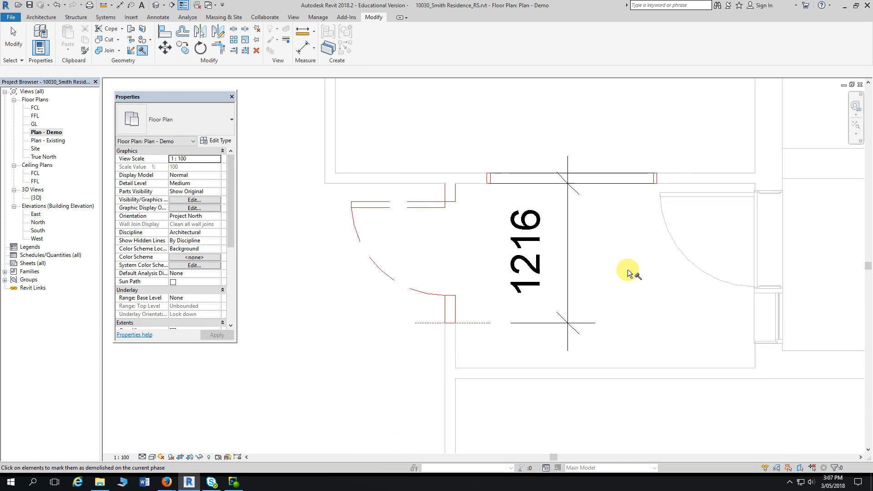
{"action": "key", "text": "Escape"}
- Set the Plan - Demo view's phase filter to Show Previous + Demo
{"action": "scroll", "coordinate": [628, 272], "scroll_direction": "down", "scroll_amount": 2}
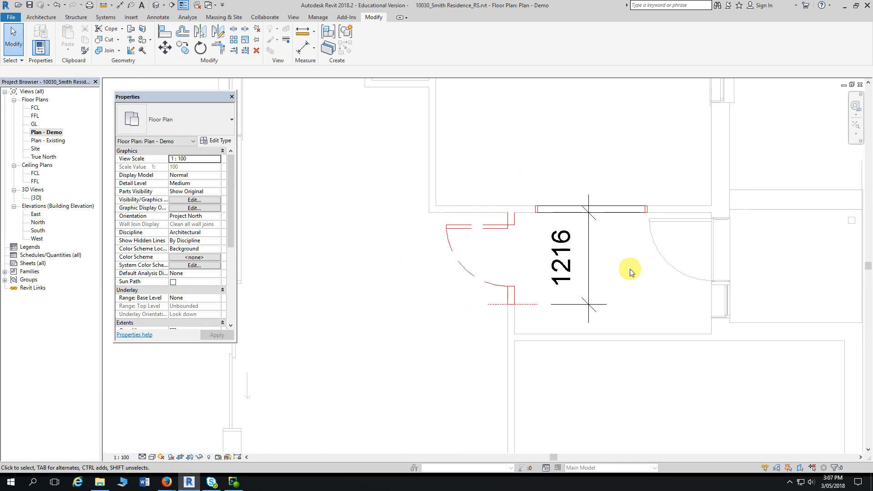
{"action": "middle_click_drag", "start_coordinate": [391, 291], "coordinate": [423, 248]}
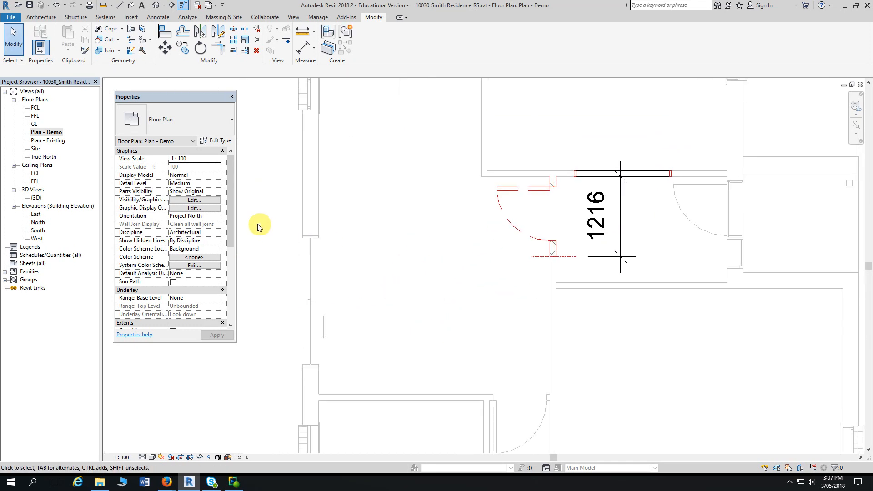
{"action": "left_click_drag", "start_coordinate": [232, 187], "coordinate": [234, 279]}
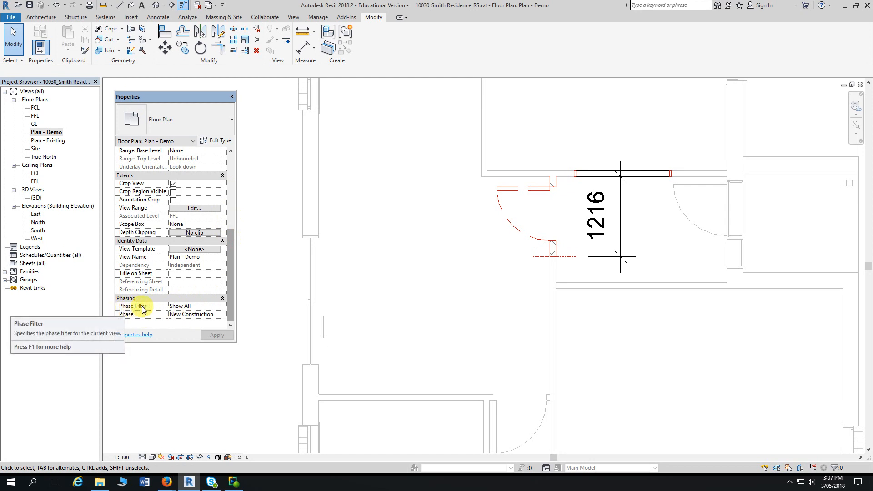
{"action": "left_click", "coordinate": [219, 307]}
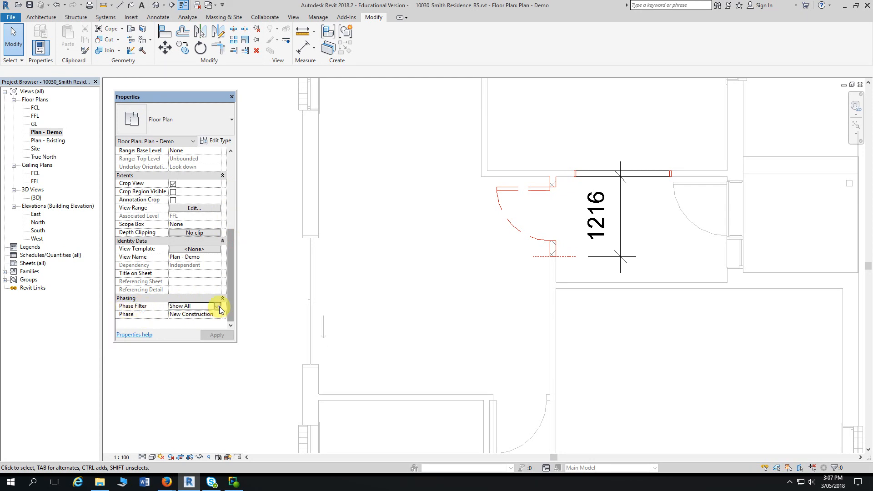
{"action": "left_click", "coordinate": [217, 306]}
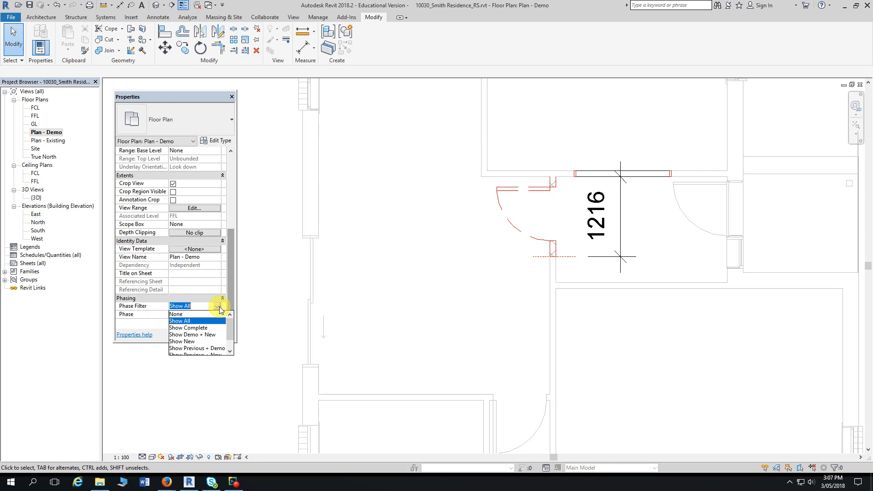
{"action": "left_click", "coordinate": [188, 348]}
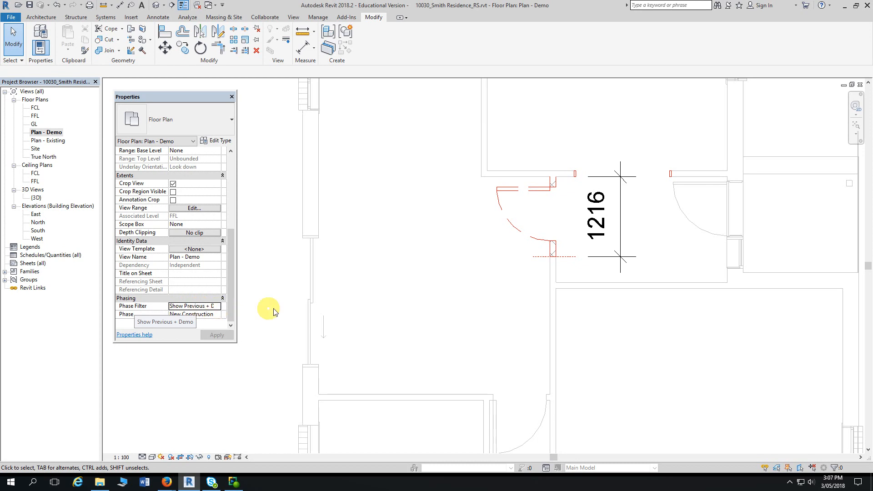
- Delete the reference plane at the lower end of the 1216 dimension, along with that dimension
{"action": "scroll", "coordinate": [408, 251], "scroll_direction": "down", "scroll_amount": 2}
{"action": "middle_click_drag", "start_coordinate": [408, 248], "coordinate": [475, 154]}
{"action": "scroll", "coordinate": [461, 145], "scroll_direction": "down", "scroll_amount": 2}
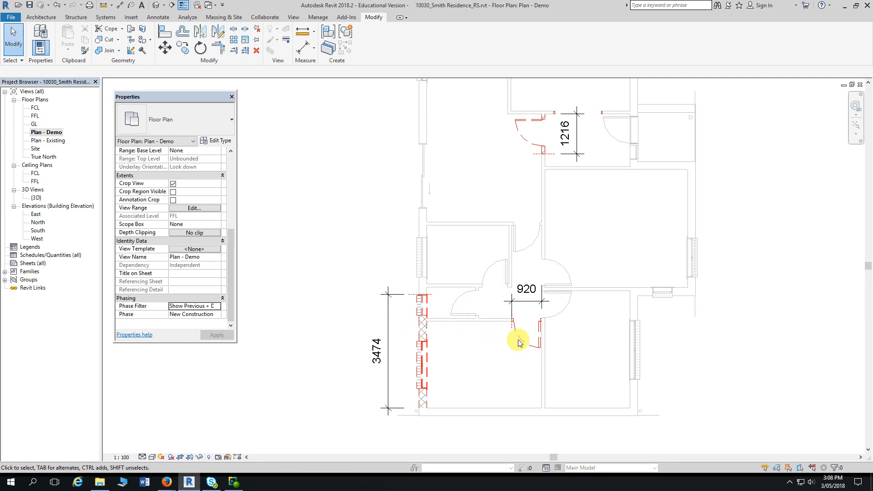
{"action": "left_click", "coordinate": [536, 155]}
{"action": "left_click", "coordinate": [482, 168]}
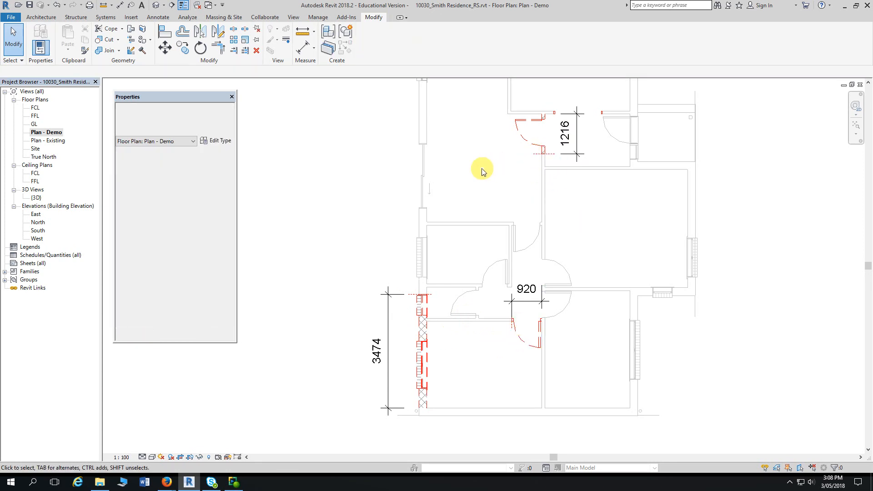
{"action": "left_click", "coordinate": [533, 155]}
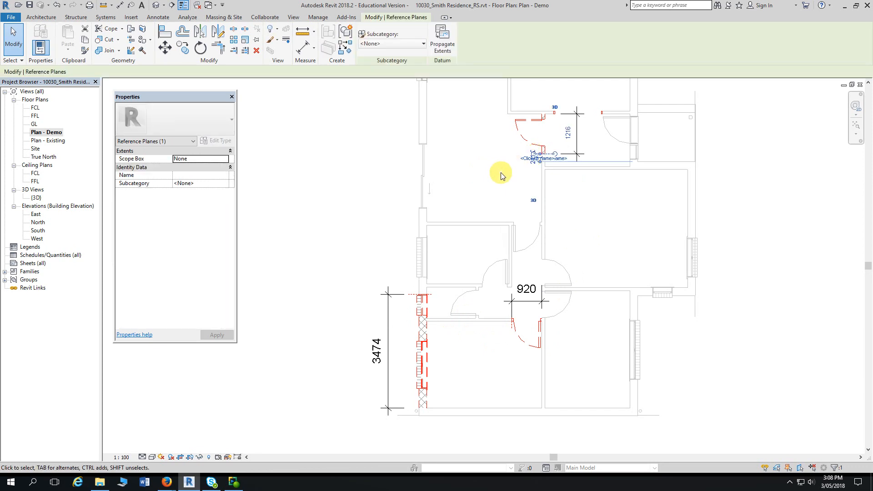
{"action": "key", "text": "Delete"}
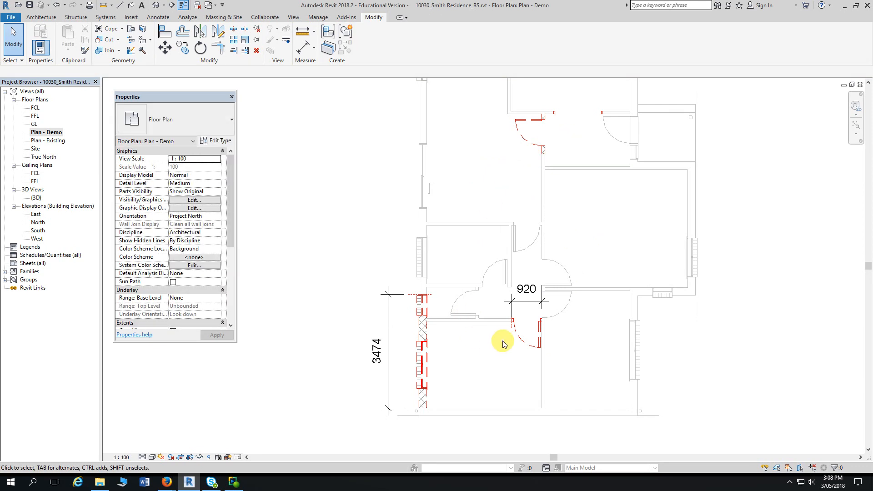
- Delete the reference planes at the 920 door dimension and the upper end of the 3474 wall dimension, along with both dimensions
{"action": "scroll", "coordinate": [508, 342], "scroll_direction": "up", "scroll_amount": 3}
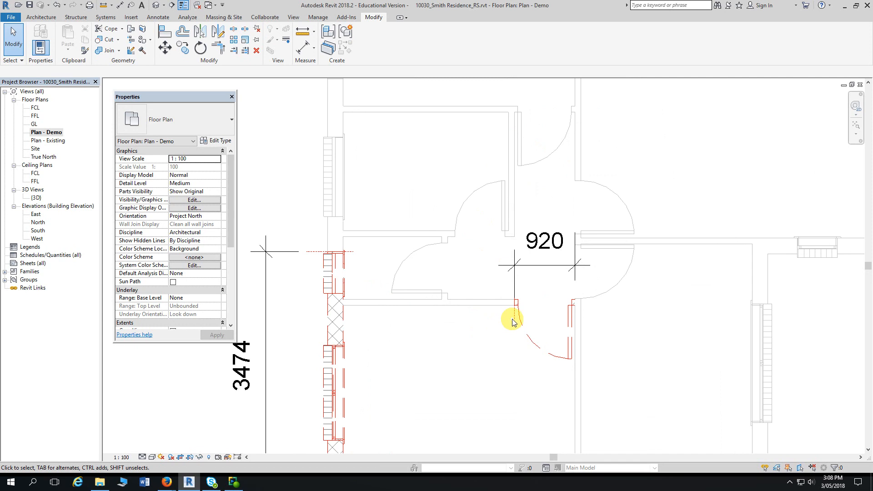
{"action": "left_click", "coordinate": [514, 316]}
{"action": "key", "text": "Delete"}
{"action": "middle_click_drag", "start_coordinate": [485, 348], "coordinate": [570, 237]}
{"action": "left_click", "coordinate": [435, 140]}
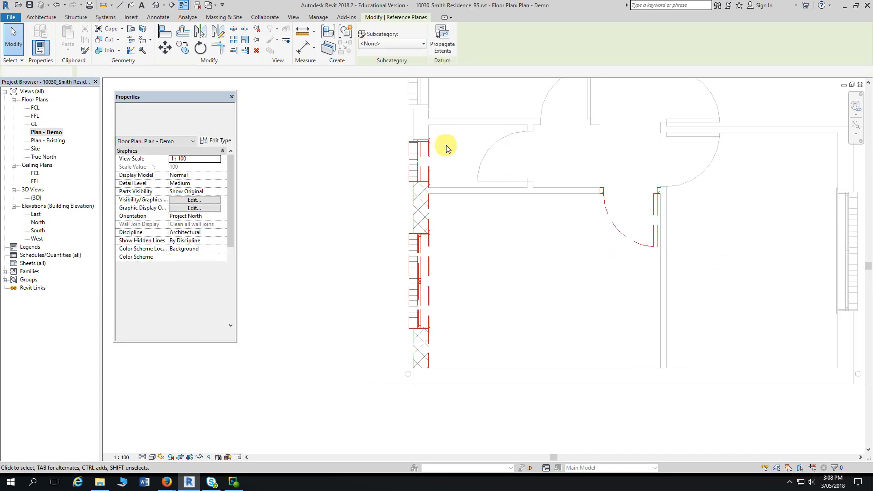
{"action": "key", "text": "Delete"}
- Demolish the horizontal internal wall below the external sliding door, together with its hosted swing door
{"action": "scroll", "coordinate": [333, 261], "scroll_direction": "down", "scroll_amount": 1}
{"action": "scroll", "coordinate": [308, 237], "scroll_direction": "down", "scroll_amount": 1}
{"action": "middle_click_drag", "start_coordinate": [308, 237], "coordinate": [323, 313]}
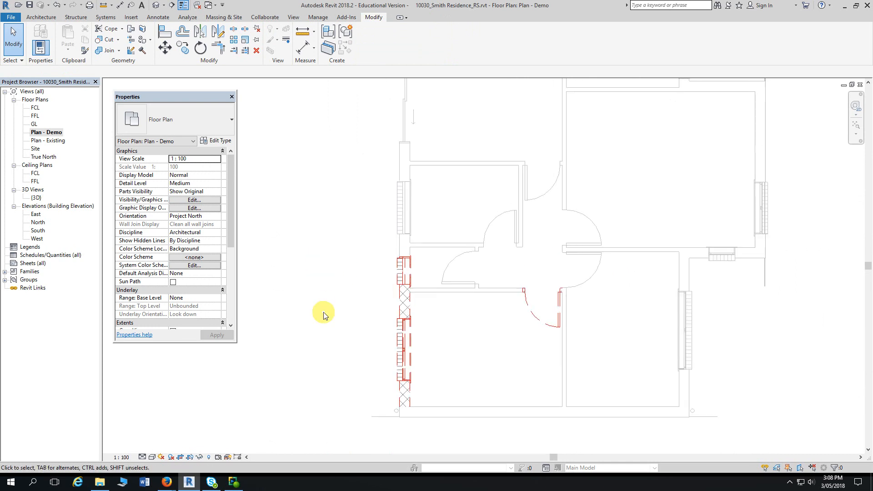
{"action": "scroll", "coordinate": [322, 266], "scroll_direction": "down", "scroll_amount": 1}
{"action": "middle_click_drag", "start_coordinate": [321, 265], "coordinate": [367, 306]}
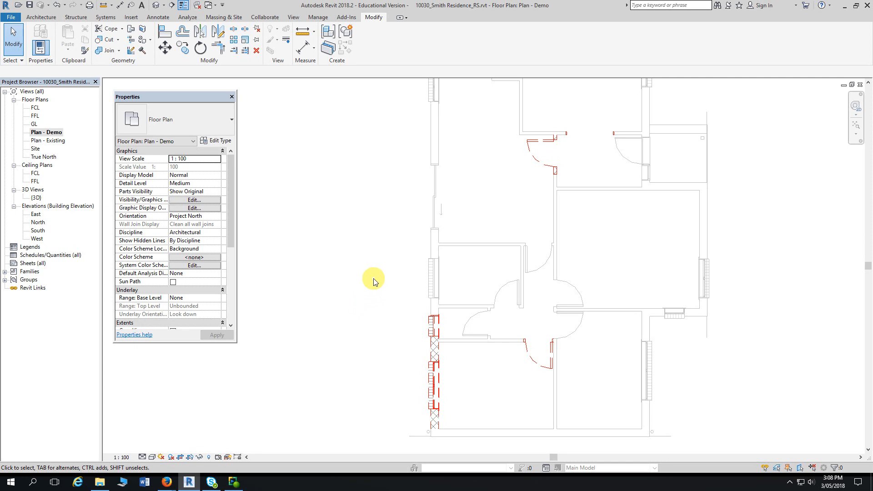
{"action": "left_click", "coordinate": [143, 53]}
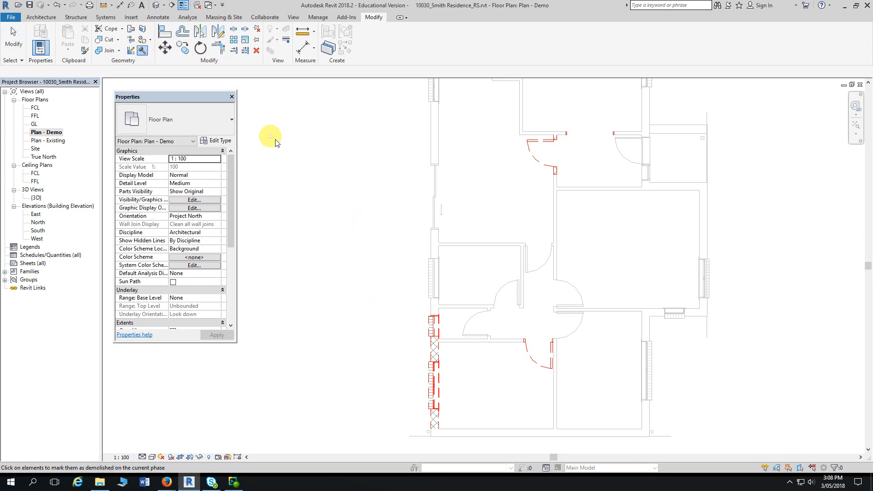
{"action": "middle_click_drag", "start_coordinate": [364, 200], "coordinate": [374, 142]}
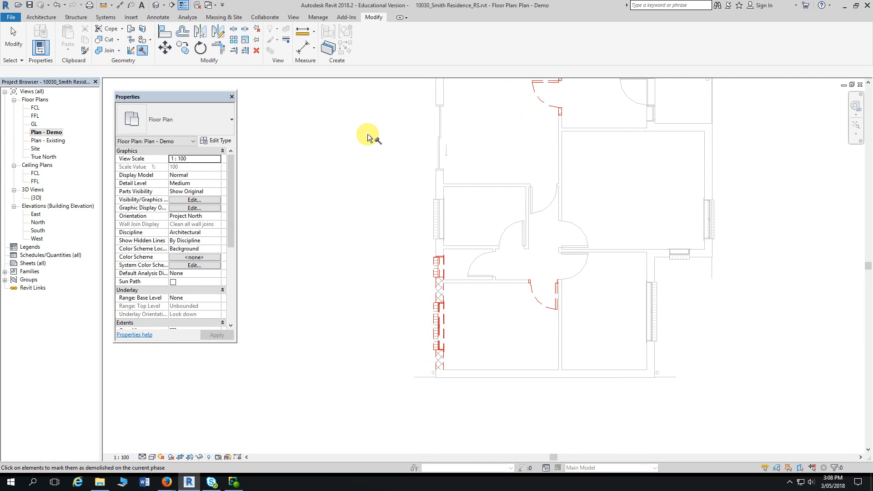
{"action": "scroll", "coordinate": [367, 132], "scroll_direction": "up", "scroll_amount": 1}
{"action": "scroll", "coordinate": [367, 133], "scroll_direction": "up", "scroll_amount": 1}
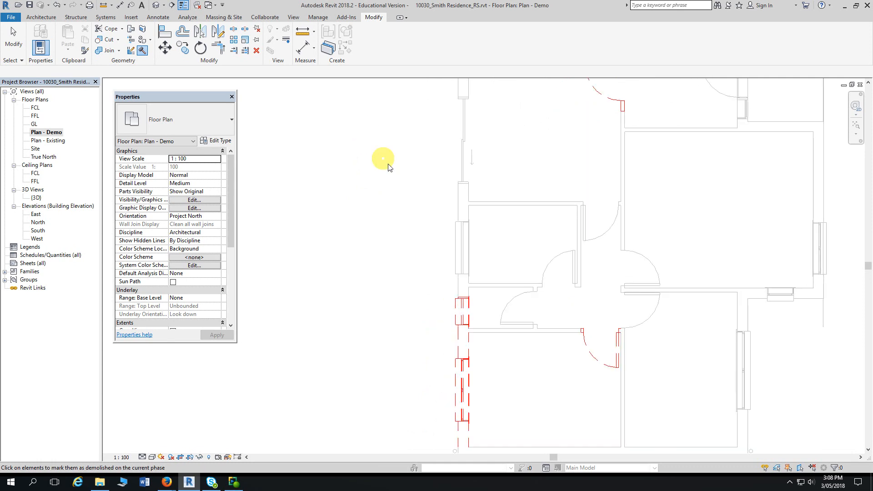
{"action": "left_click", "coordinate": [515, 205]}
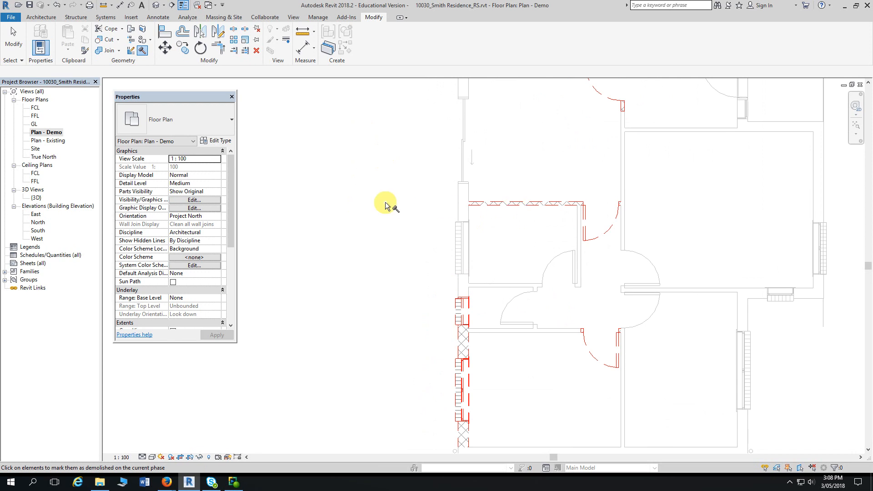
- Switch to the assessment PDF in Firefox and examine the page 8 demolition plan for the remaining walls, doors, windows and downpipe to demolish
{"action": "key", "text": "alt+Tab"}
{"action": "key", "text": "alt+Tab"}
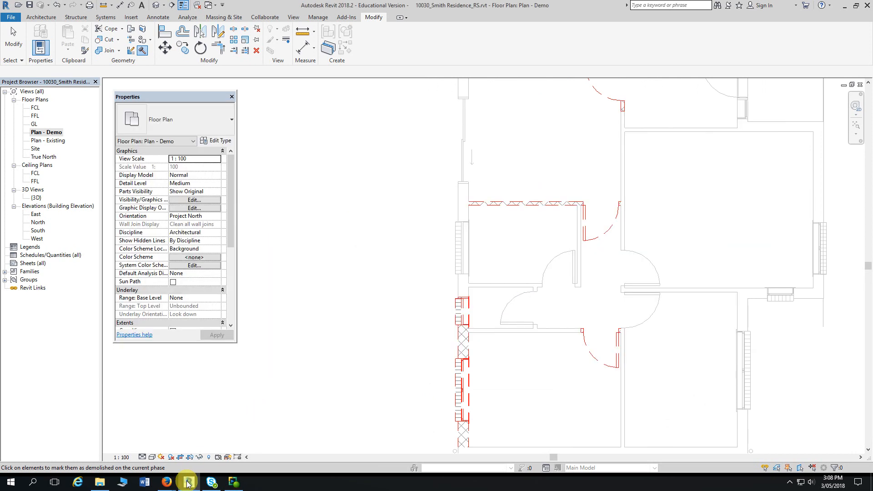
{"action": "mouse_move", "coordinate": [166, 482]}
{"action": "left_click", "coordinate": [223, 442]}
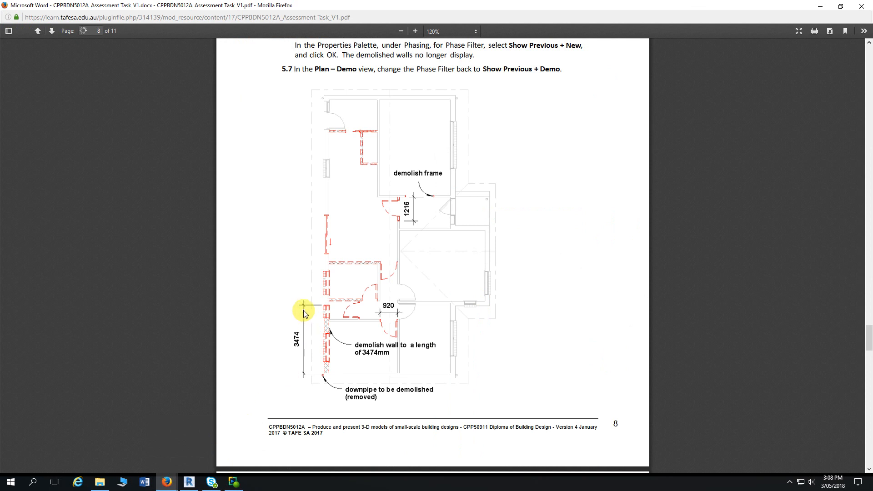
{"action": "scroll", "coordinate": [302, 267], "scroll_direction": "up", "scroll_amount": 3, "text": "ctrl"}
{"action": "scroll", "coordinate": [307, 215], "scroll_direction": "up", "scroll_amount": 3}
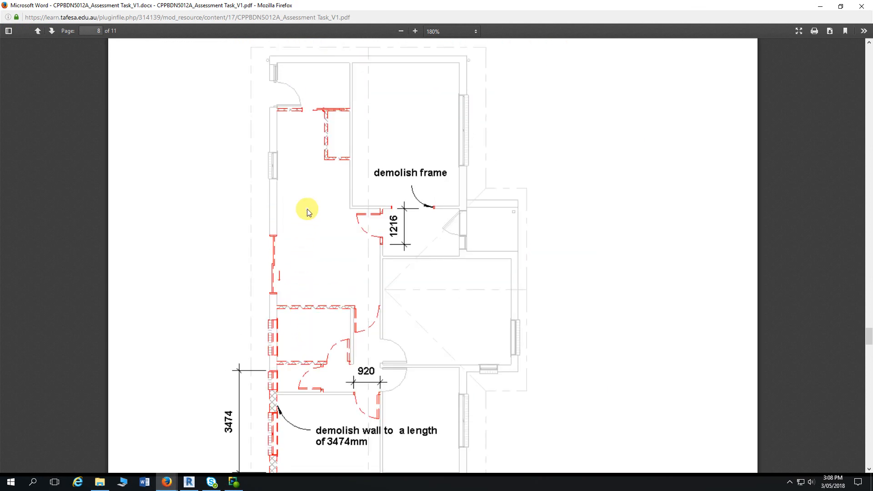
{"action": "scroll", "coordinate": [308, 212], "scroll_direction": "down", "scroll_amount": 6}
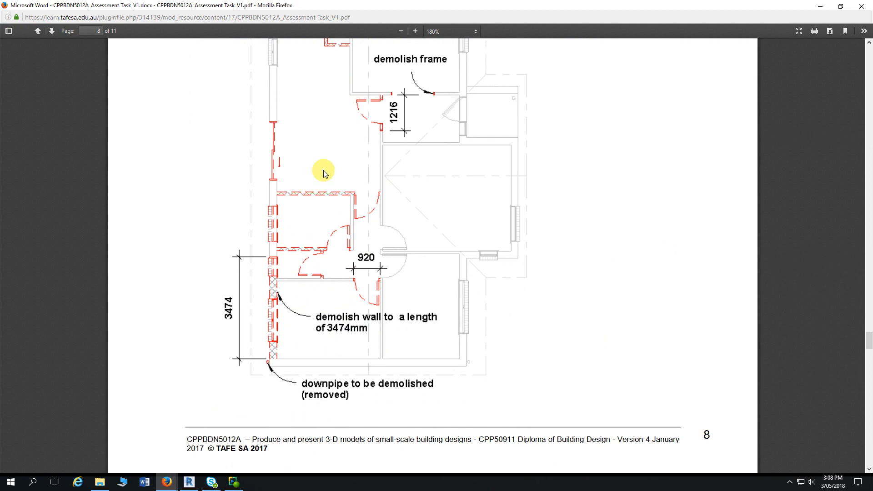
{"action": "scroll", "coordinate": [324, 173], "scroll_direction": "up", "scroll_amount": 1}
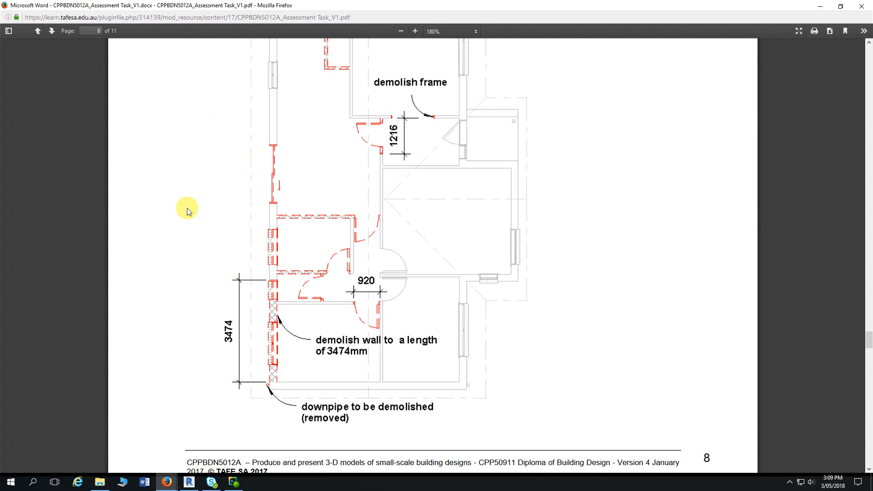
{"action": "scroll", "coordinate": [190, 209], "scroll_direction": "up", "scroll_amount": 3}
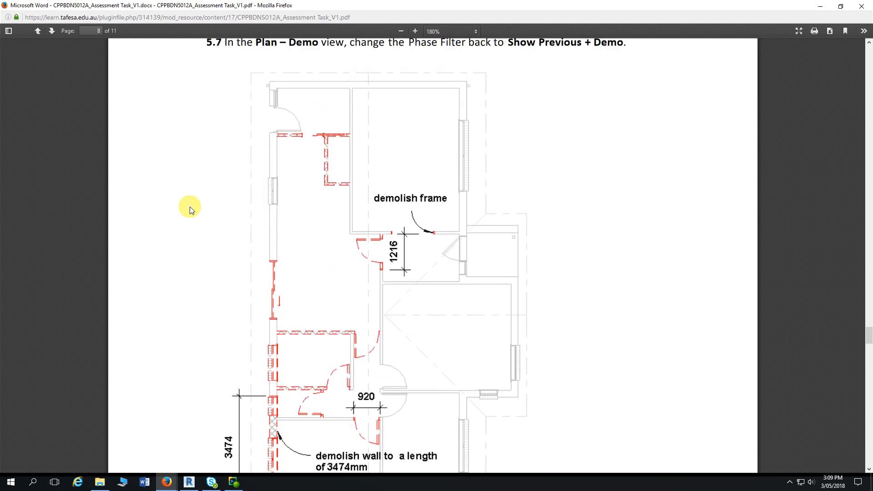
{"action": "scroll", "coordinate": [190, 207], "scroll_direction": "down", "scroll_amount": 4}
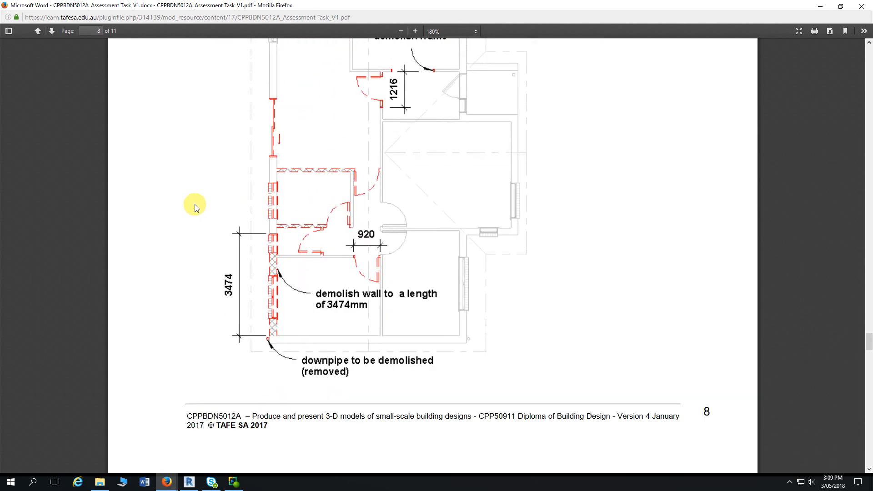
{"action": "scroll", "coordinate": [195, 205], "scroll_direction": "up", "scroll_amount": 3}
{"action": "scroll", "coordinate": [203, 211], "scroll_direction": "down", "scroll_amount": 6}
{"action": "scroll", "coordinate": [219, 273], "scroll_direction": "up", "scroll_amount": 3, "text": "ctrl"}
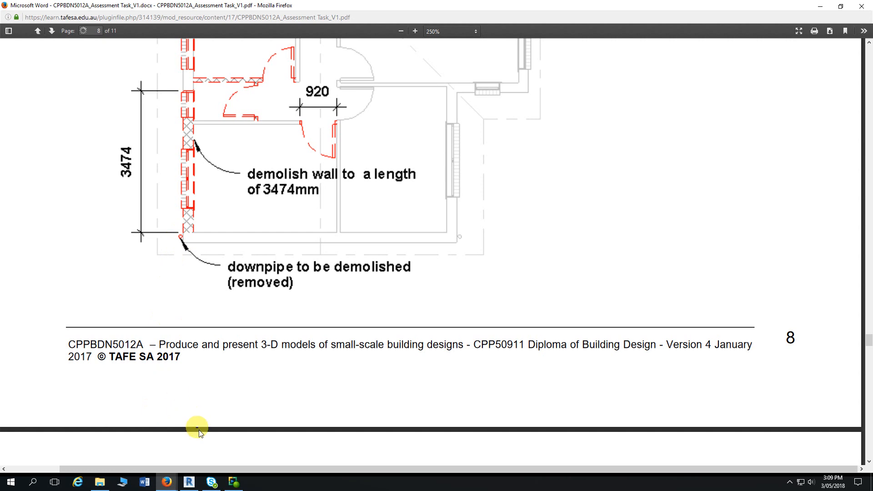
- Return to Revit and demolish the upper horizontal wall with its sliding door, plus the two walls enclosing the small cupboard below it
{"action": "left_click", "coordinate": [190, 483]}
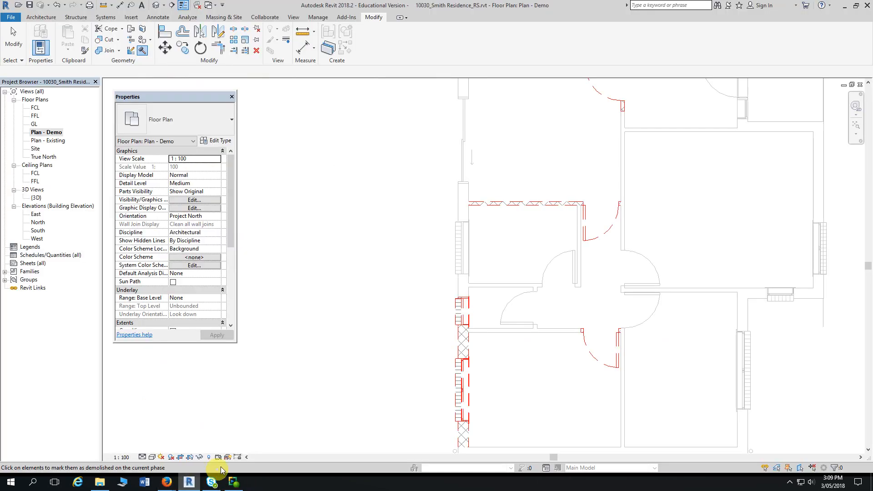
{"action": "scroll", "coordinate": [361, 263], "scroll_direction": "down", "scroll_amount": 2}
{"action": "middle_click_drag", "start_coordinate": [367, 247], "coordinate": [336, 330]}
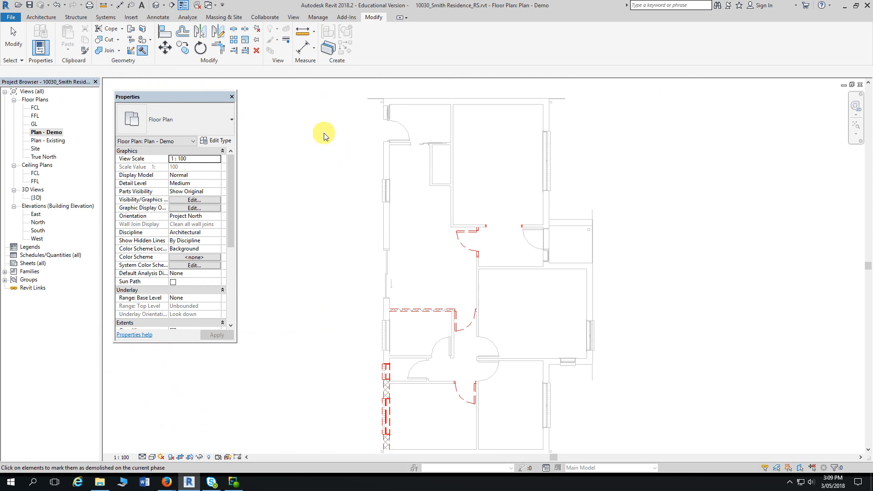
{"action": "scroll", "coordinate": [408, 159], "scroll_direction": "up", "scroll_amount": 2}
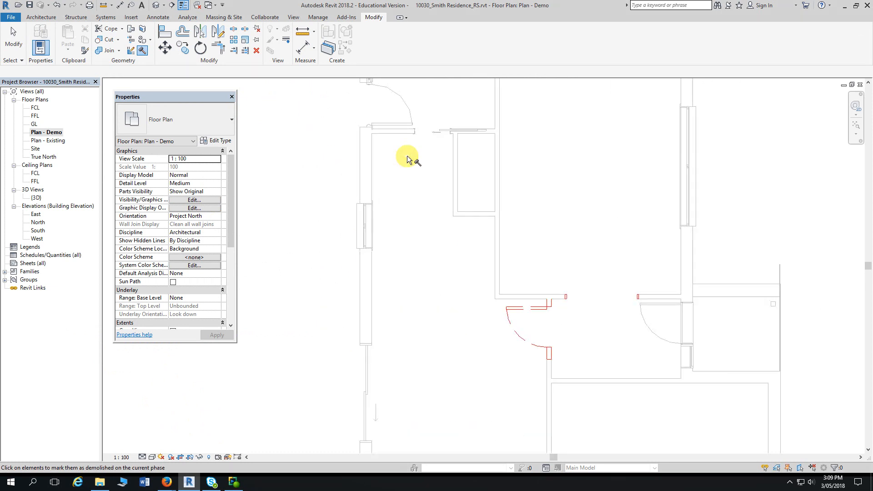
{"action": "left_click", "coordinate": [396, 132]}
{"action": "left_click", "coordinate": [456, 176]}
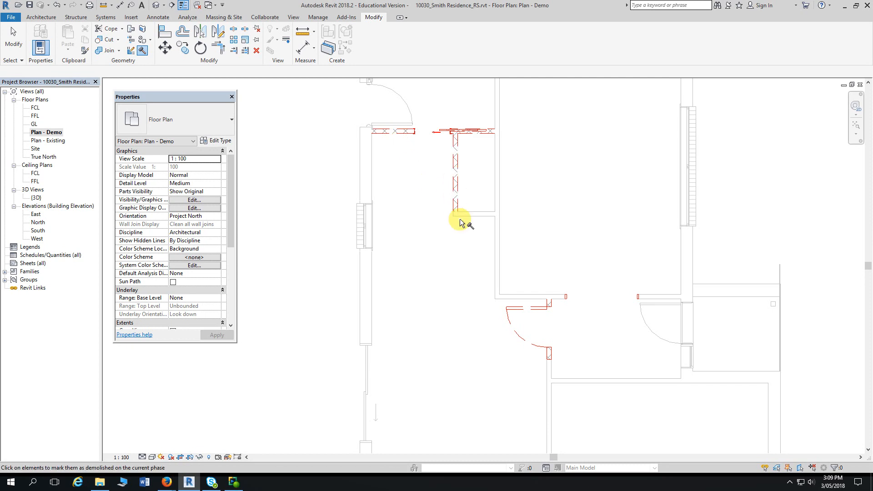
{"action": "left_click", "coordinate": [470, 216]}
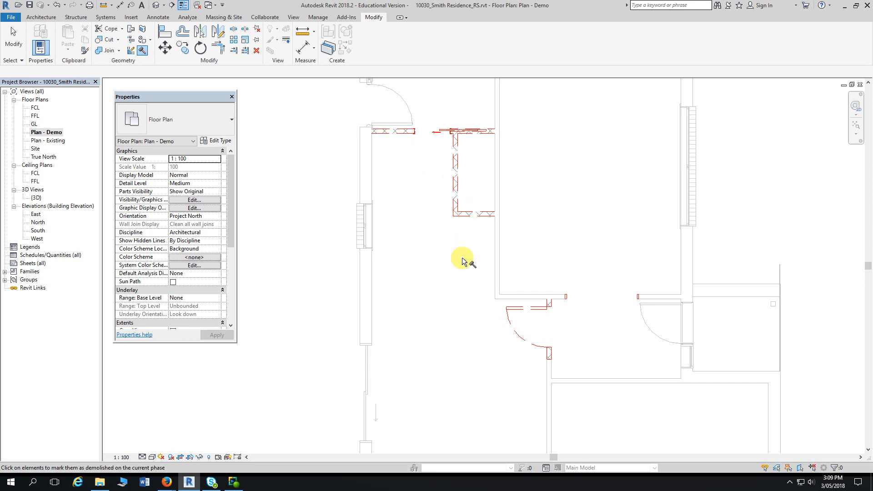
- Demolish the sliding door in the west external wall and the window directly below it
{"action": "middle_click_drag", "start_coordinate": [454, 302], "coordinate": [494, 116]}
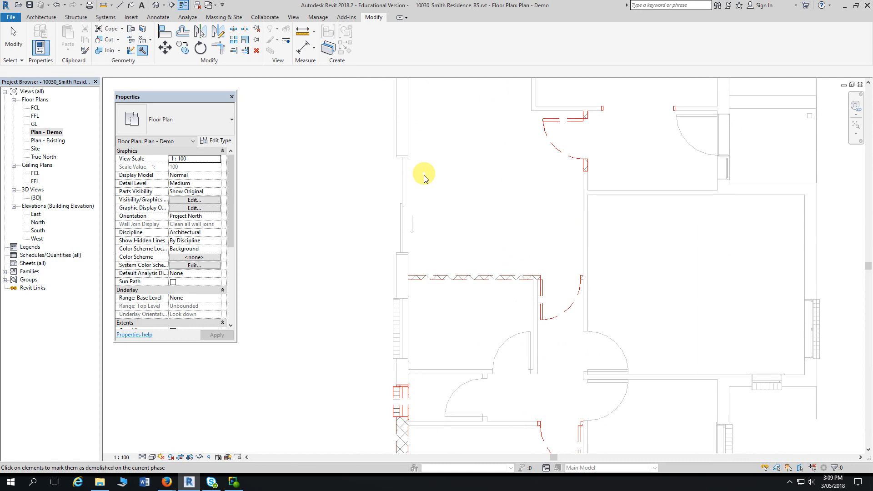
{"action": "left_click", "coordinate": [405, 191]}
{"action": "middle_click_drag", "start_coordinate": [445, 217], "coordinate": [482, 117]}
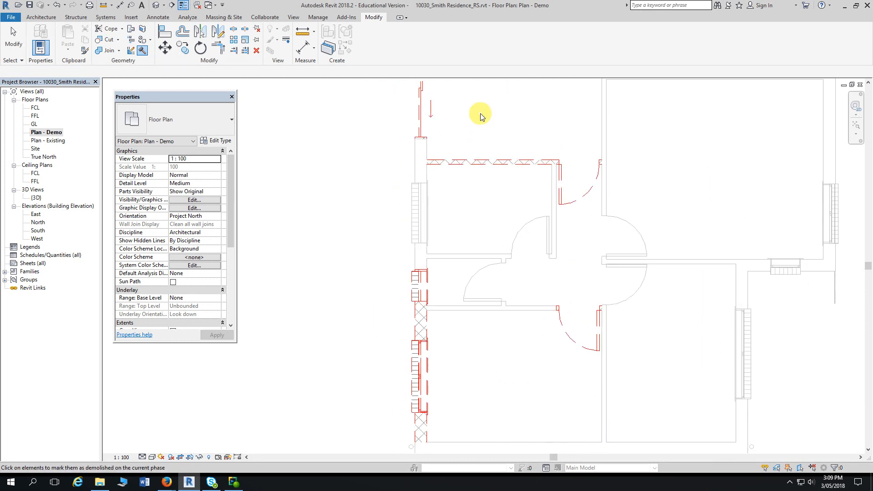
{"action": "left_click", "coordinate": [422, 213]}
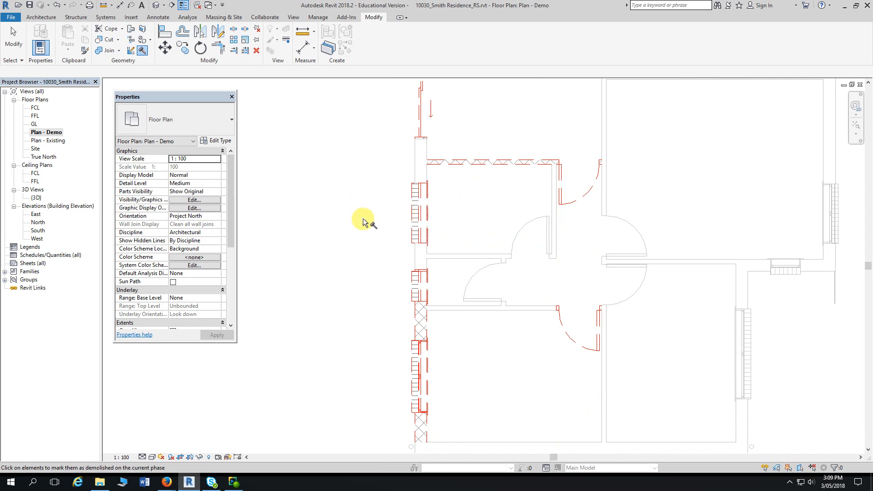
{"action": "middle_click_drag", "start_coordinate": [363, 219], "coordinate": [323, 195]}
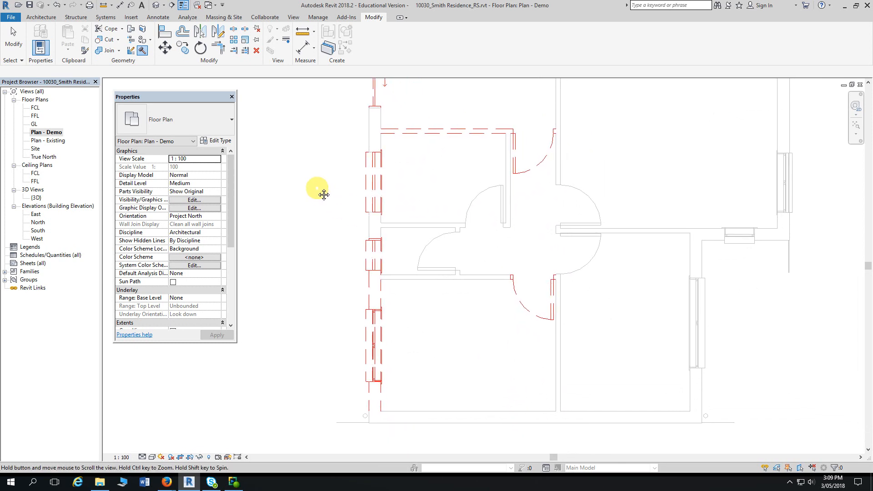
- Demolish the horizontal wall below the upper west window with its swing door, plus the short wall and swing door just beneath it
{"action": "middle_click_drag", "start_coordinate": [323, 195], "coordinate": [317, 189]}
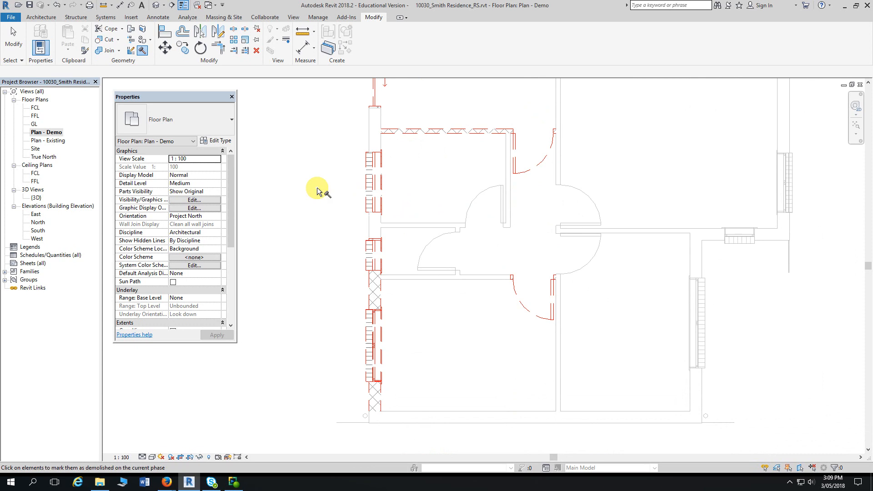
{"action": "scroll", "coordinate": [298, 227], "scroll_direction": "up", "scroll_amount": 2}
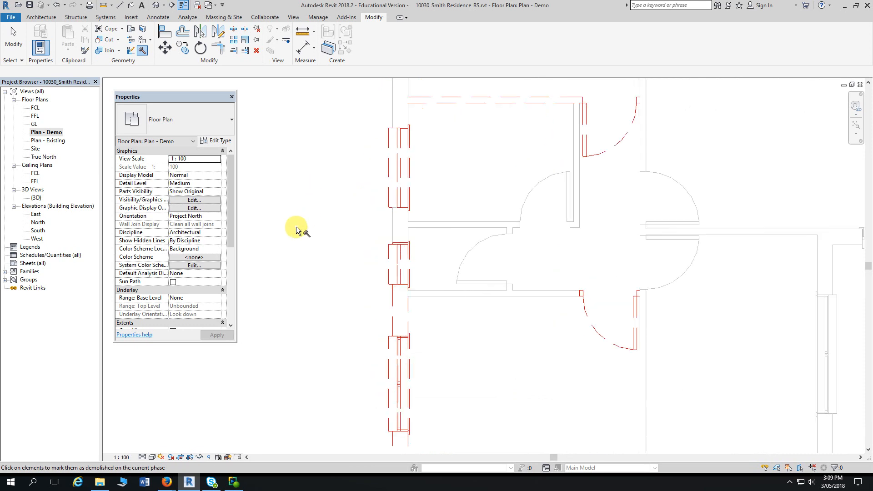
{"action": "left_click", "coordinate": [452, 229]}
{"action": "middle_click_drag", "start_coordinate": [326, 266], "coordinate": [275, 233]}
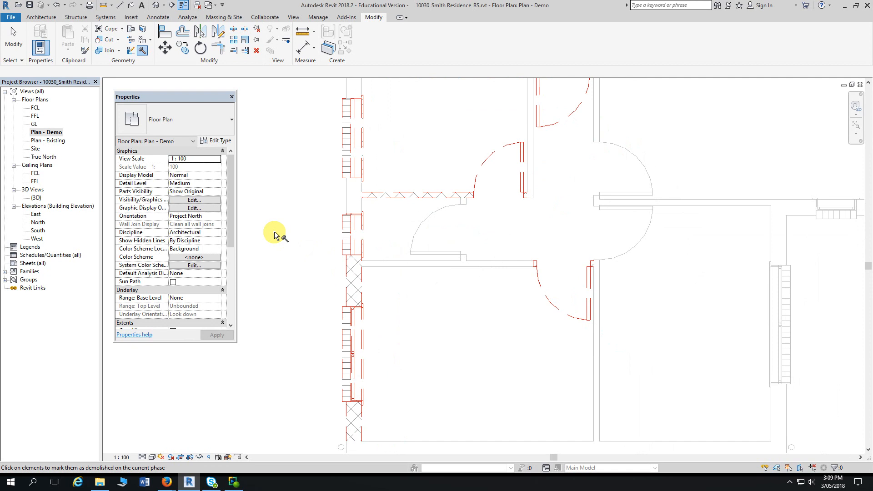
{"action": "scroll", "coordinate": [462, 273], "scroll_direction": "up", "scroll_amount": 4}
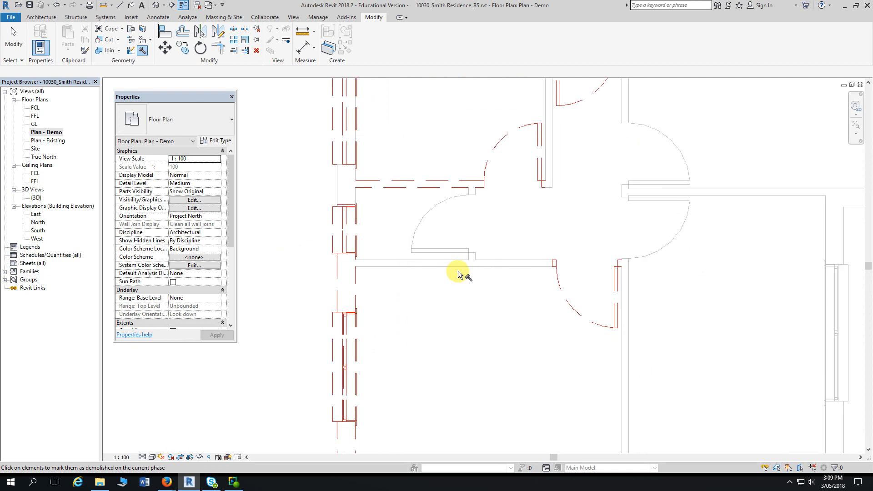
{"action": "left_click", "coordinate": [476, 249]}
{"action": "scroll", "coordinate": [484, 312], "scroll_direction": "down", "scroll_amount": 4}
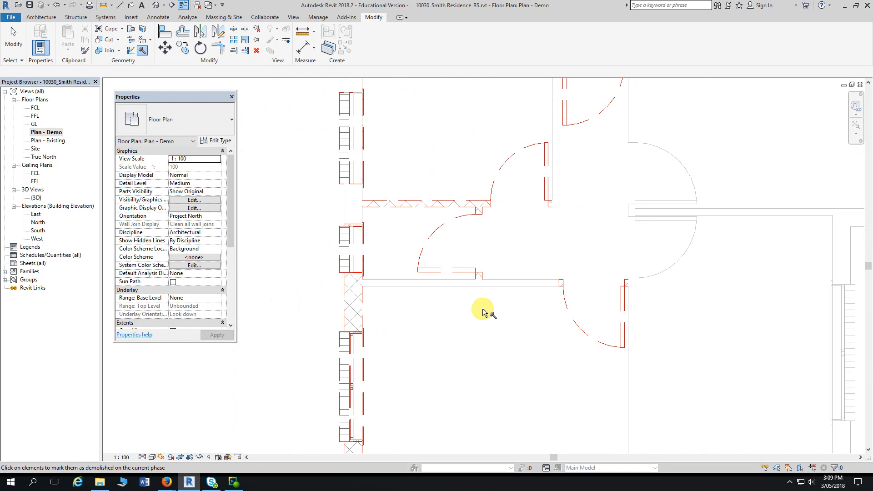
- Demolish the circular downpipe at the building's south-west corner and end the Demolish command
{"action": "scroll", "coordinate": [483, 313], "scroll_direction": "down", "scroll_amount": 5}
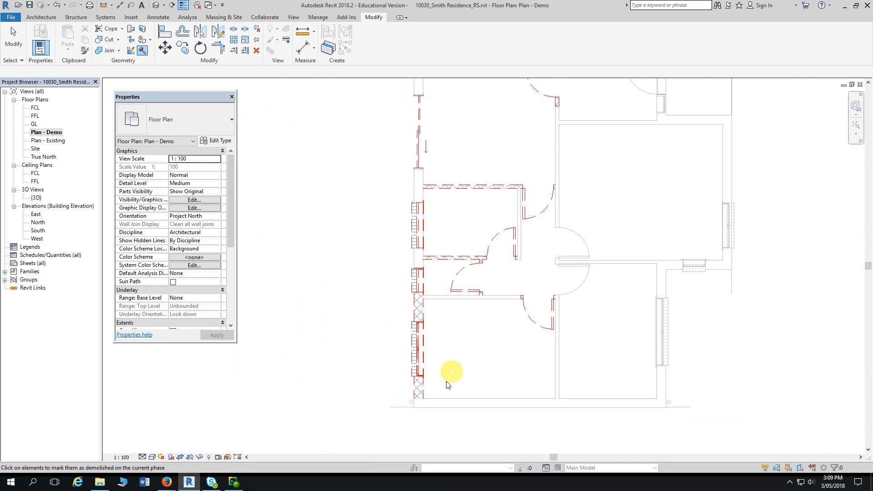
{"action": "scroll", "coordinate": [425, 402], "scroll_direction": "up", "scroll_amount": 2}
{"action": "scroll", "coordinate": [417, 416], "scroll_direction": "up", "scroll_amount": 3}
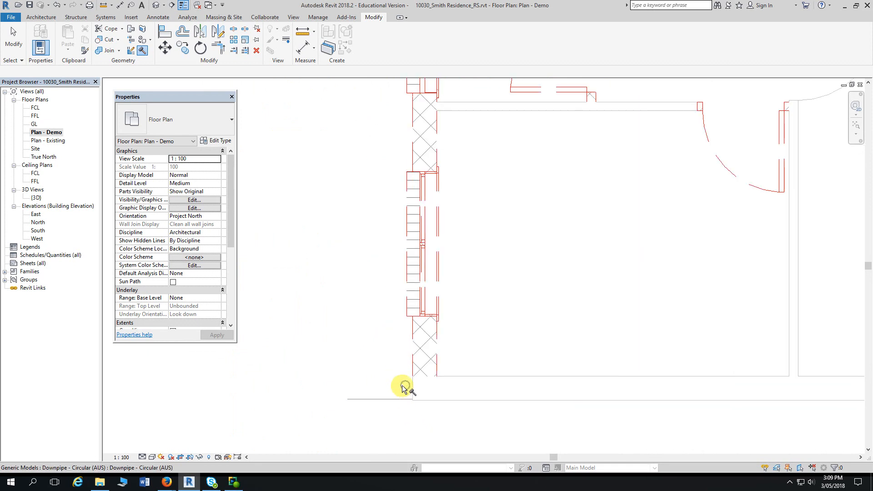
{"action": "scroll", "coordinate": [346, 327], "scroll_direction": "down", "scroll_amount": 5}
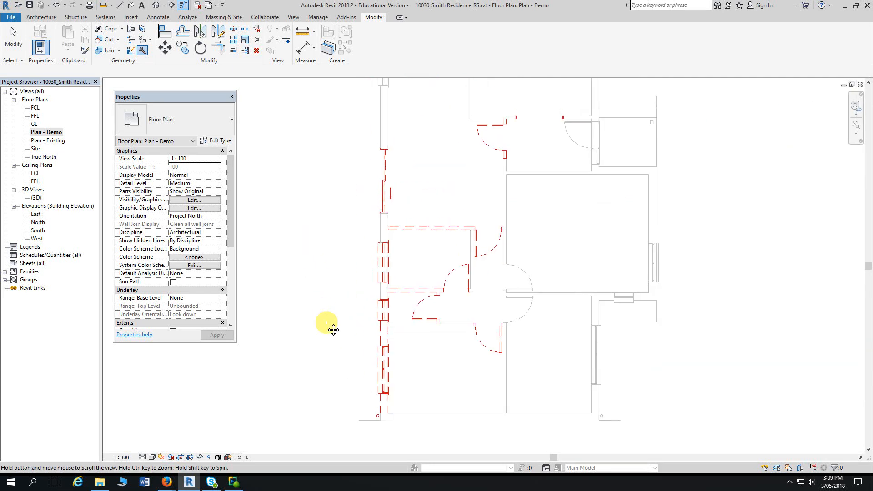
{"action": "scroll", "coordinate": [334, 316], "scroll_direction": "down", "scroll_amount": 2}
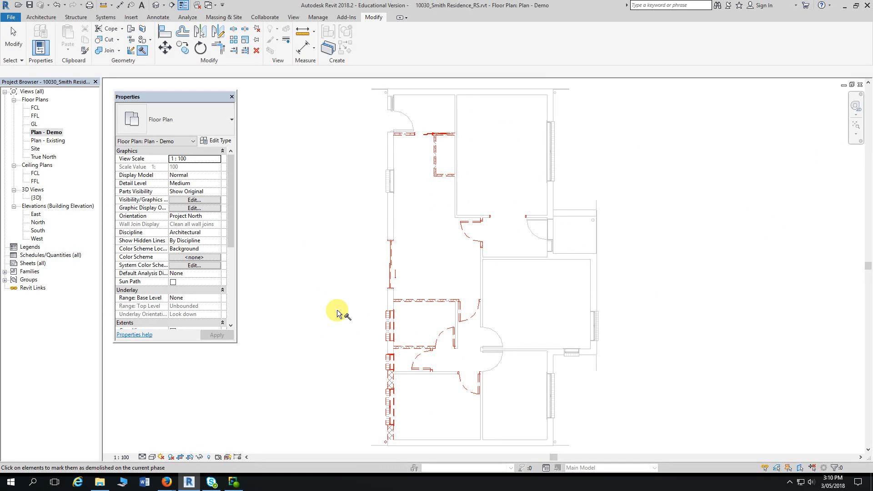
{"action": "scroll", "coordinate": [338, 313], "scroll_direction": "down", "scroll_amount": 2}
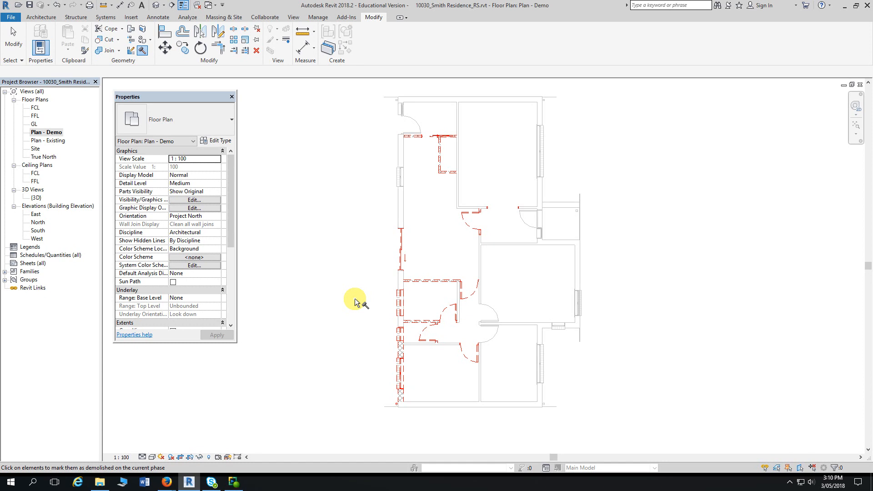
{"action": "key", "text": "Escape"}
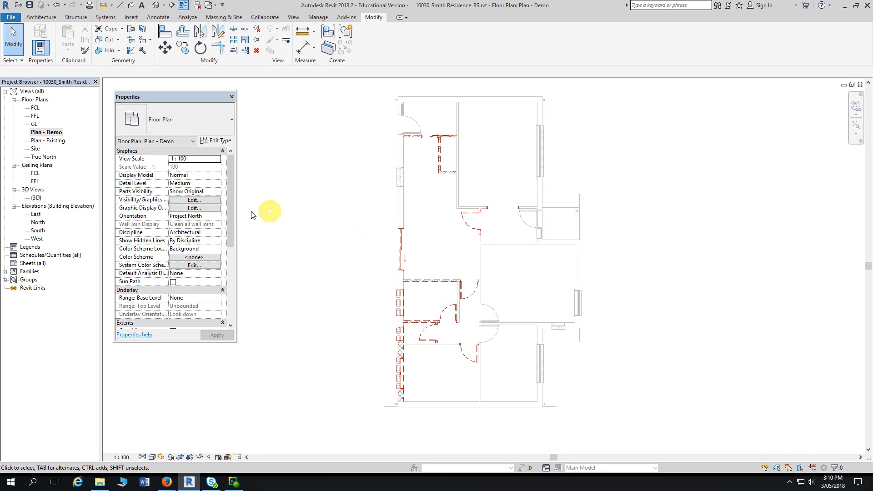
- Open the Plan - Existing floor plan and examine how its walls, doors and windows appear with the demolition applied
{"action": "double_click", "coordinate": [53, 142]}
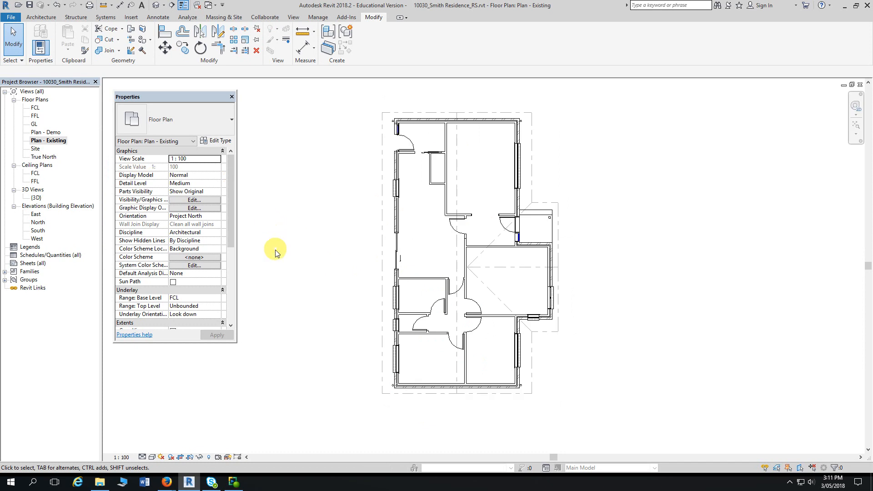
{"action": "scroll", "coordinate": [298, 246], "scroll_direction": "up", "scroll_amount": 1}
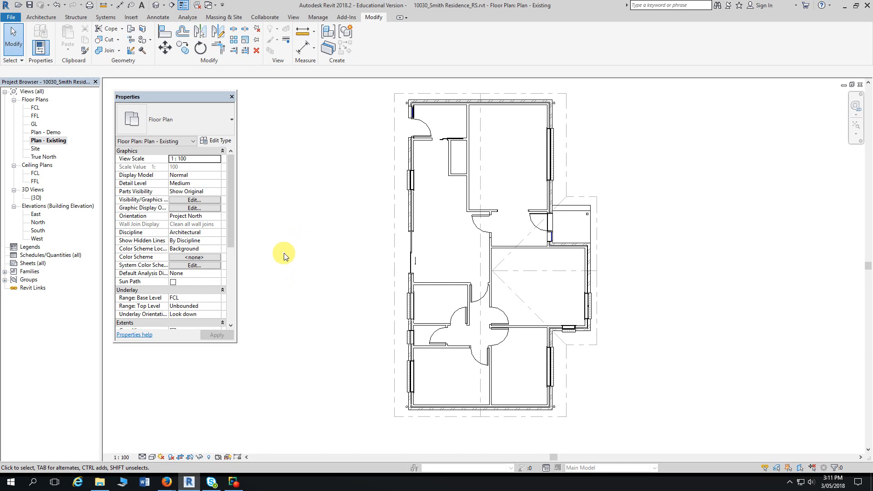
{"action": "scroll", "coordinate": [353, 253], "scroll_direction": "up", "scroll_amount": 2}
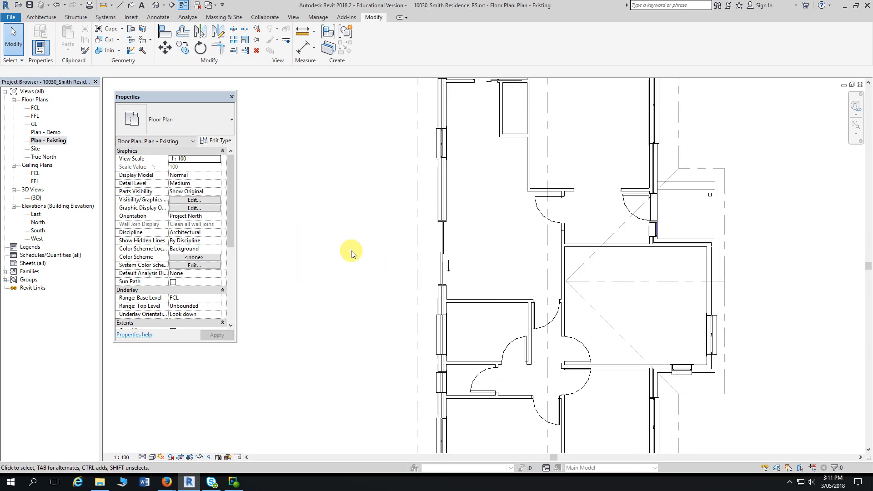
{"action": "middle_click_drag", "start_coordinate": [351, 251], "coordinate": [283, 184]}
{"action": "scroll", "coordinate": [284, 184], "scroll_direction": "up", "scroll_amount": 1}
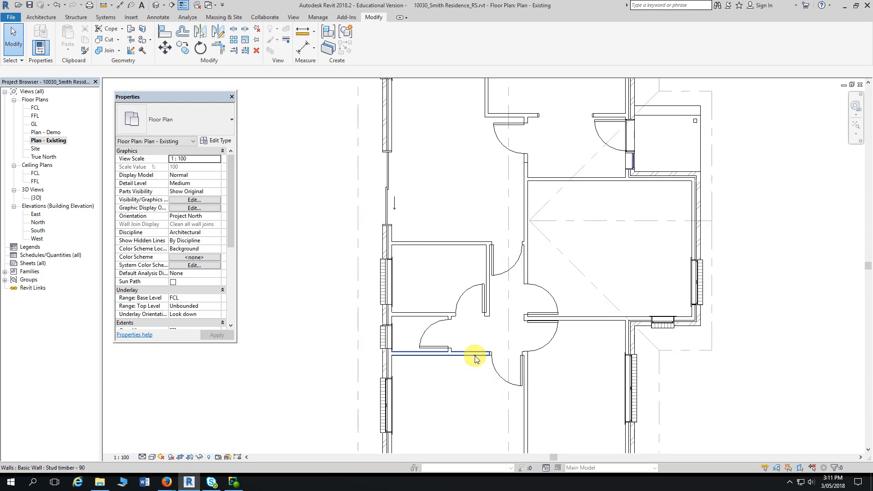
{"action": "scroll", "coordinate": [378, 345], "scroll_direction": "down", "scroll_amount": 4}
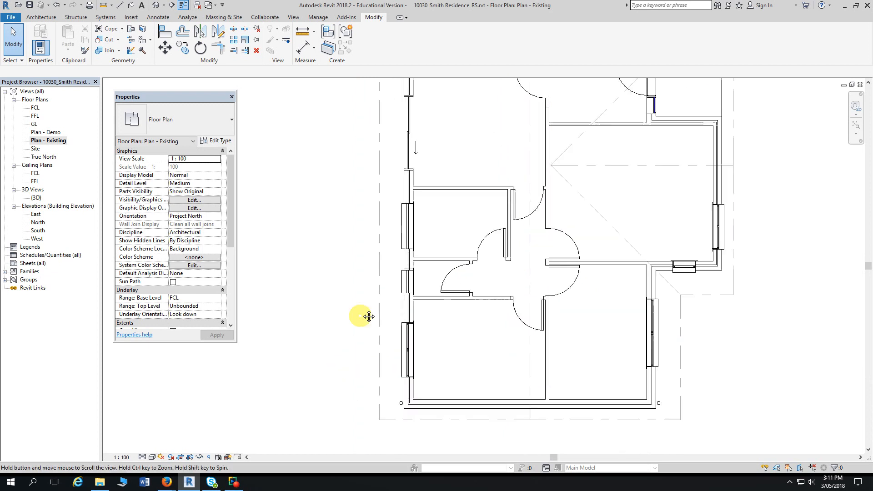
{"action": "middle_click_drag", "start_coordinate": [365, 270], "coordinate": [350, 328]}
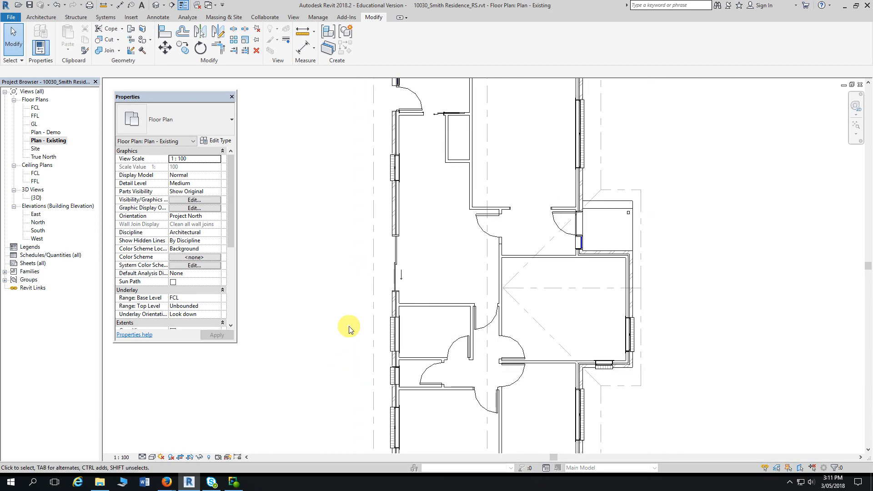
{"action": "scroll", "coordinate": [350, 324], "scroll_direction": "down", "scroll_amount": 1}
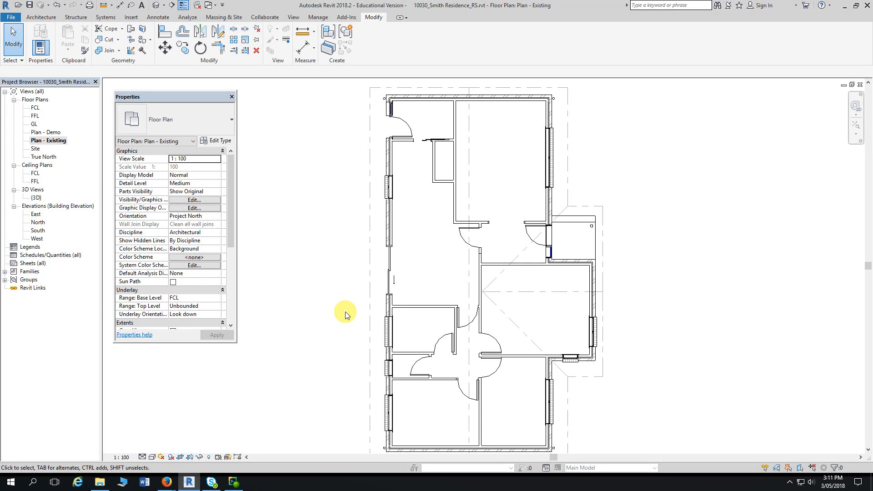
{"action": "scroll", "coordinate": [346, 314], "scroll_direction": "down", "scroll_amount": 1}
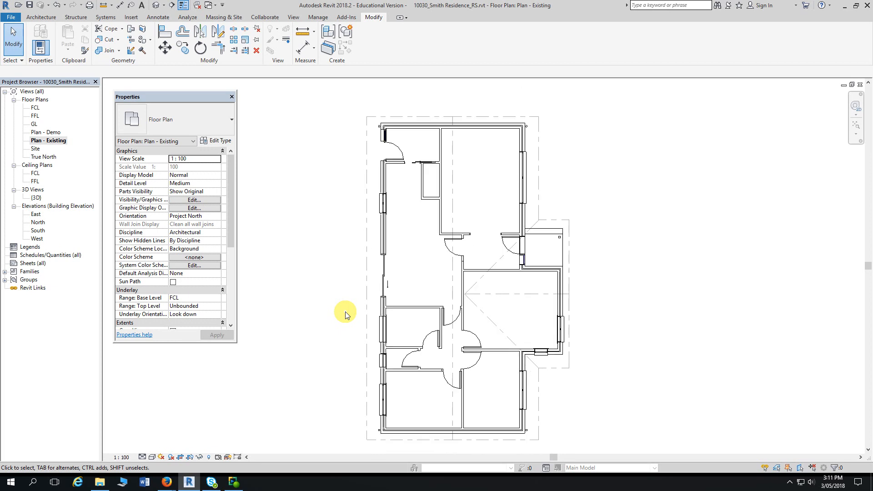
{"action": "middle_click_drag", "start_coordinate": [345, 312], "coordinate": [302, 298]}
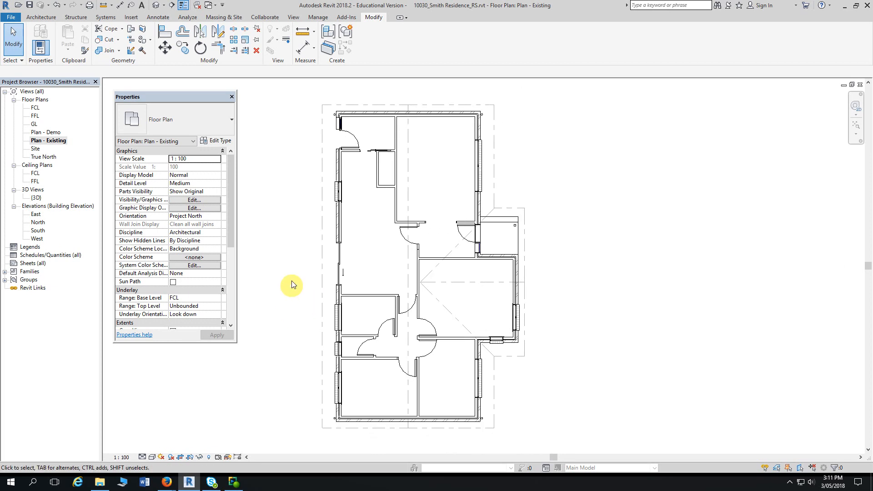
- Reopen the Plan - Demo floor plan and dock the Properties palette beside the Project Browser
{"action": "double_click", "coordinate": [54, 132]}
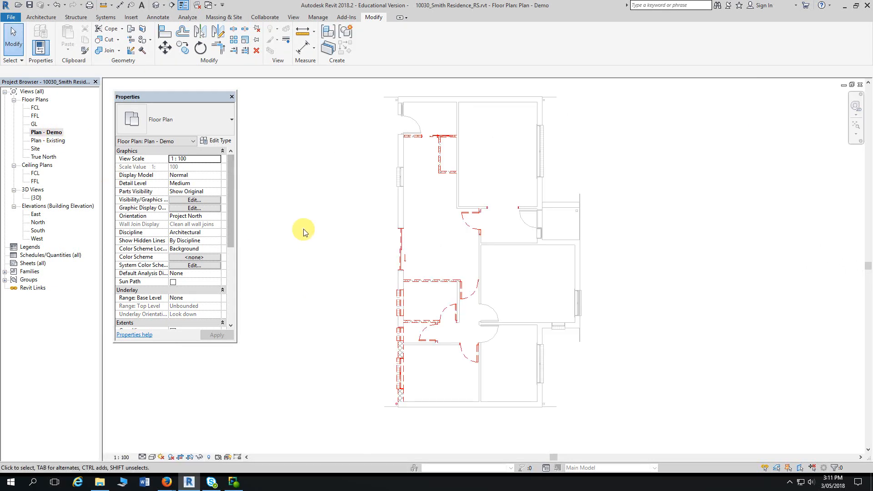
{"action": "double_click", "coordinate": [203, 97]}
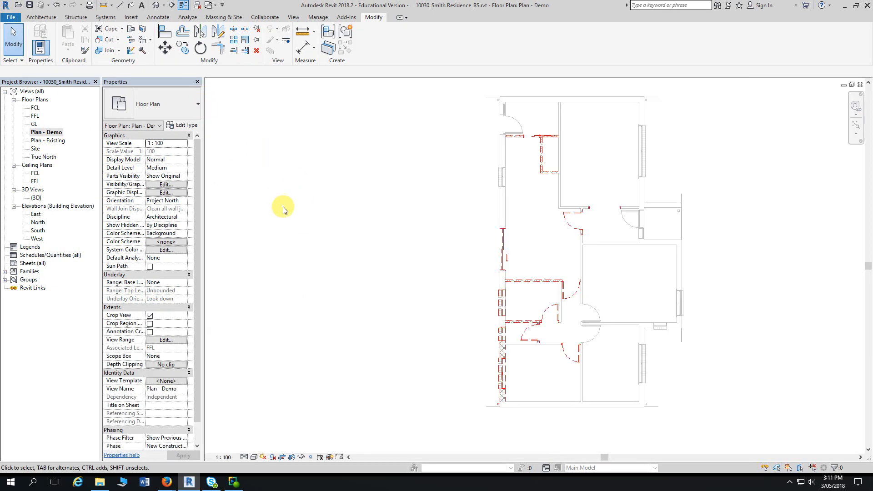
{"action": "middle_click_drag", "start_coordinate": [386, 190], "coordinate": [331, 190]}
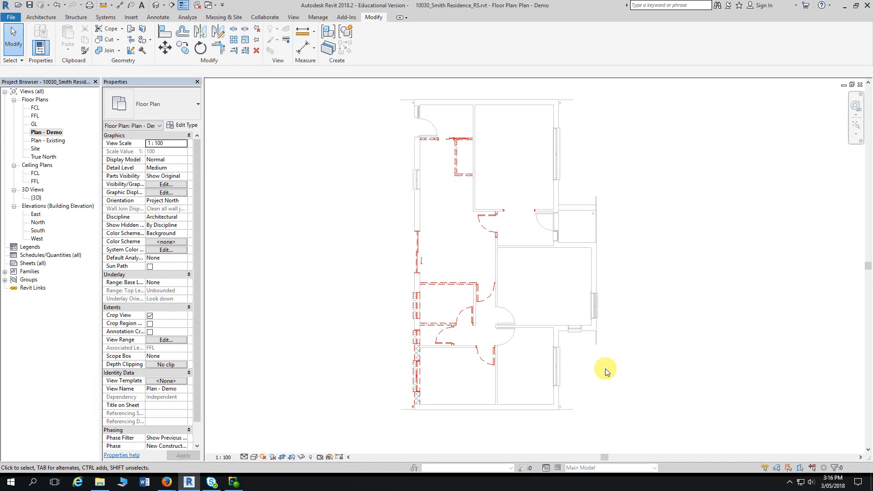
- Examine the line projecting past the north-east corner of Plan - Demo to identify the element it belongs to
{"action": "scroll", "coordinate": [603, 120], "scroll_direction": "up", "scroll_amount": 1}
{"action": "scroll", "coordinate": [603, 121], "scroll_direction": "up", "scroll_amount": 4}
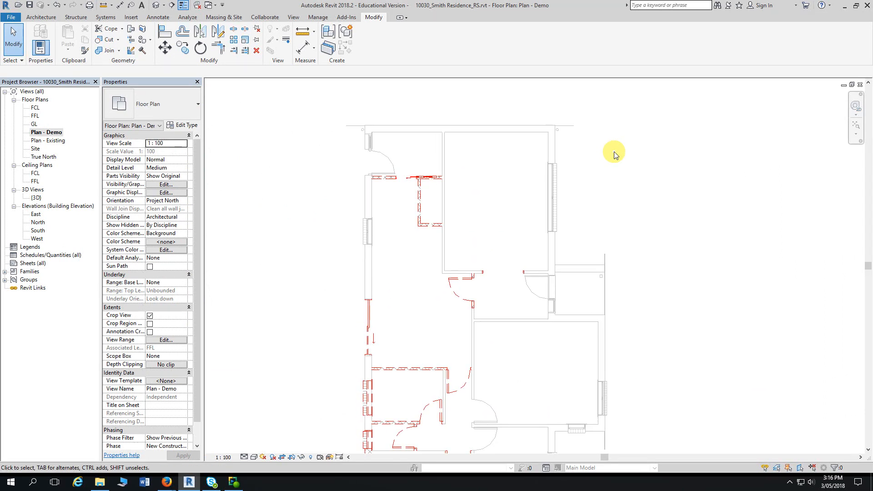
{"action": "scroll", "coordinate": [572, 133], "scroll_direction": "up", "scroll_amount": 1}
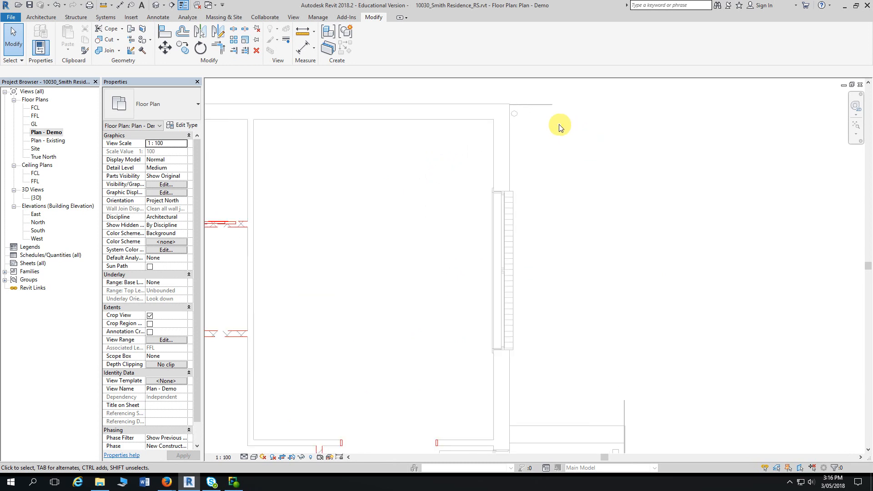
{"action": "scroll", "coordinate": [536, 117], "scroll_direction": "up", "scroll_amount": 2}
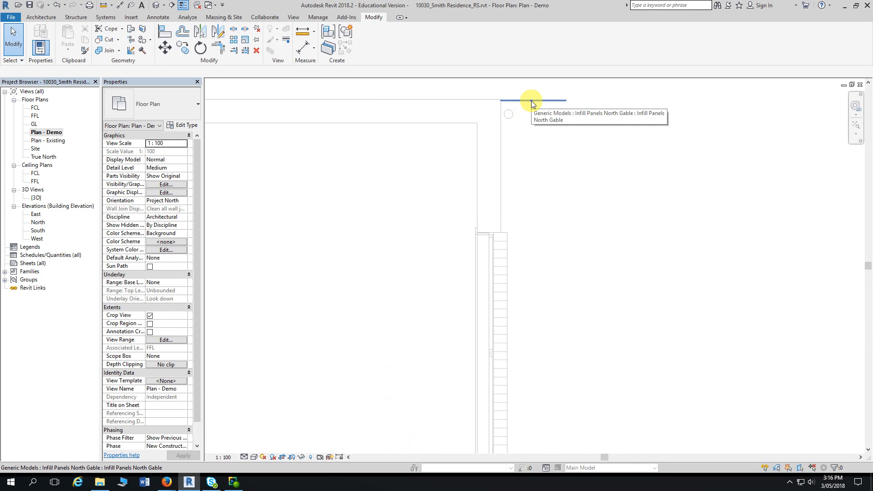
{"action": "scroll", "coordinate": [539, 111], "scroll_direction": "down", "scroll_amount": 2}
{"action": "scroll", "coordinate": [539, 113], "scroll_direction": "down", "scroll_amount": 2}
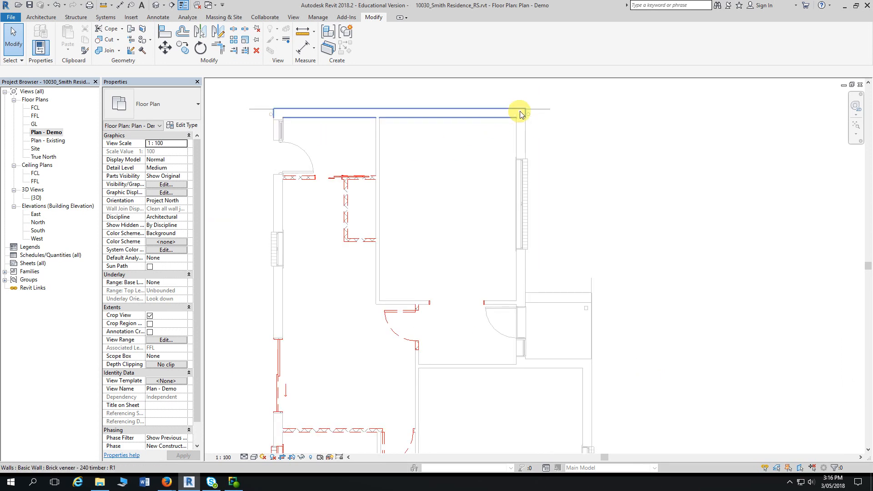
{"action": "scroll", "coordinate": [535, 113], "scroll_direction": "up", "scroll_amount": 2}
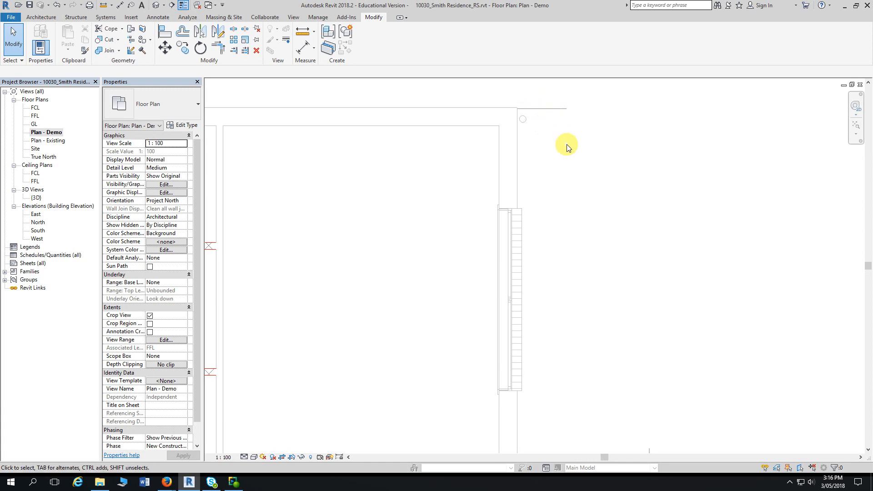
{"action": "scroll", "coordinate": [569, 147], "scroll_direction": "down", "scroll_amount": 1}
{"action": "scroll", "coordinate": [572, 155], "scroll_direction": "down", "scroll_amount": 4}
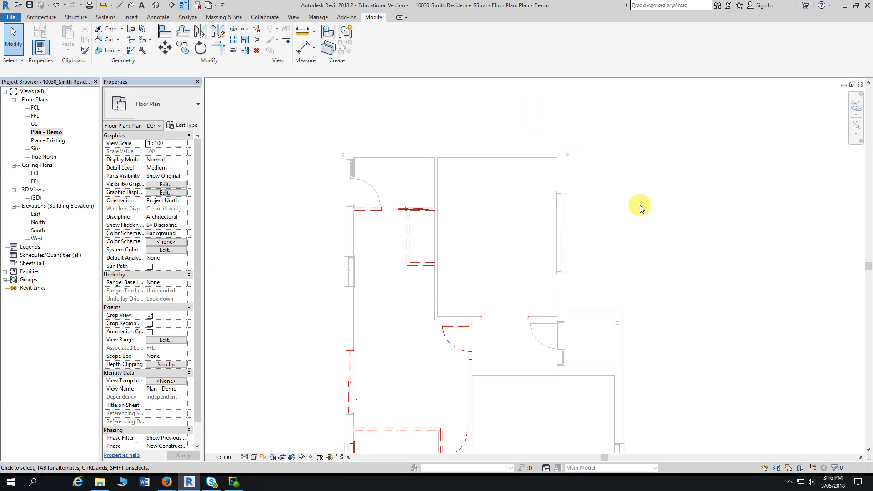
{"action": "middle_click_drag", "start_coordinate": [637, 206], "coordinate": [653, 169]}
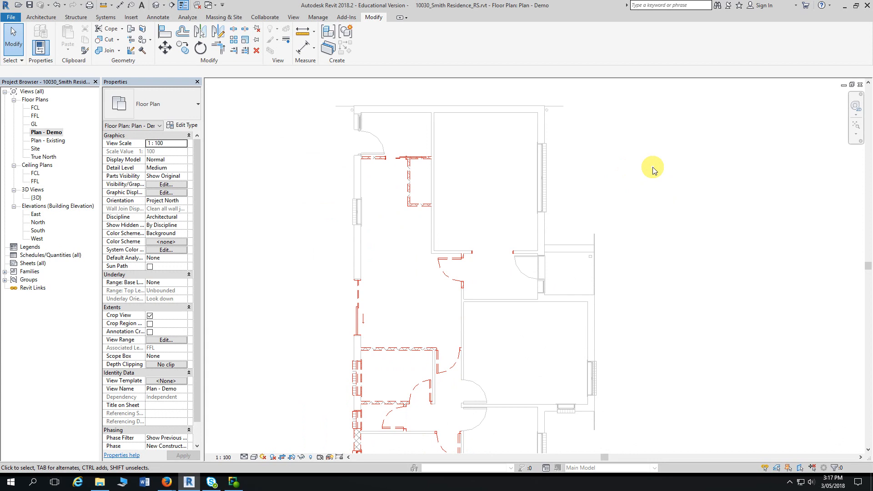
{"action": "scroll", "coordinate": [649, 172], "scroll_direction": "down", "scroll_amount": 2}
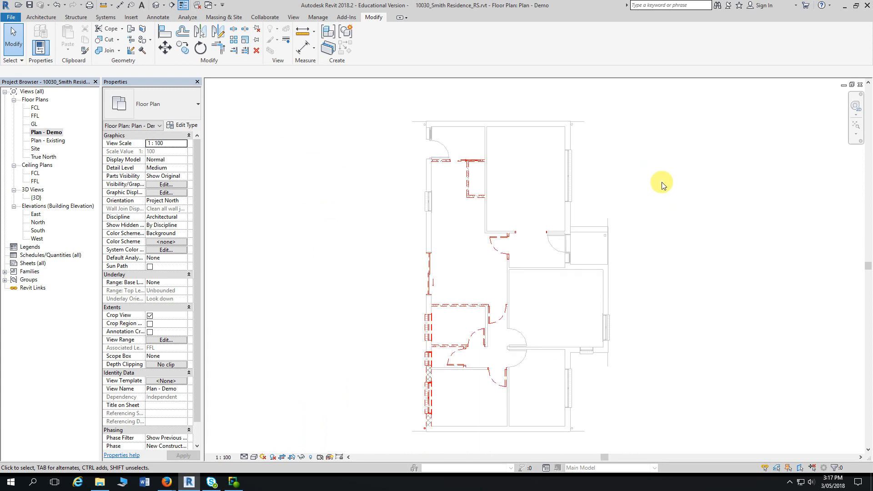
{"action": "middle_click_drag", "start_coordinate": [663, 182], "coordinate": [653, 177]}
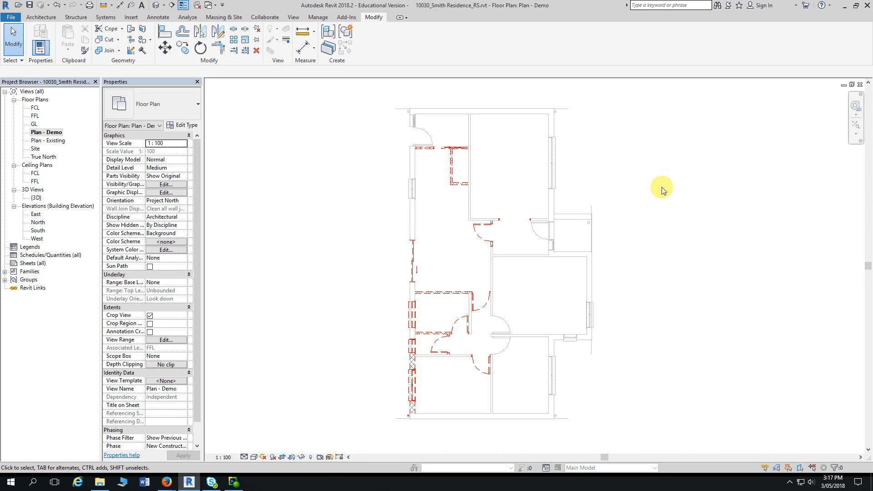
- Add the Infill Panels filter to the Visibility/Graphic Overrides of Plan - Demo
{"action": "left_click", "coordinate": [293, 17]}
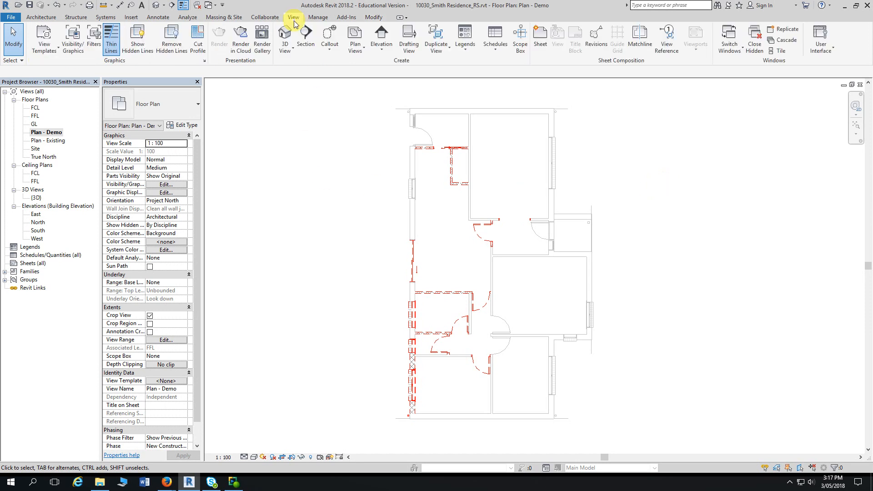
{"action": "left_click", "coordinate": [73, 37]}
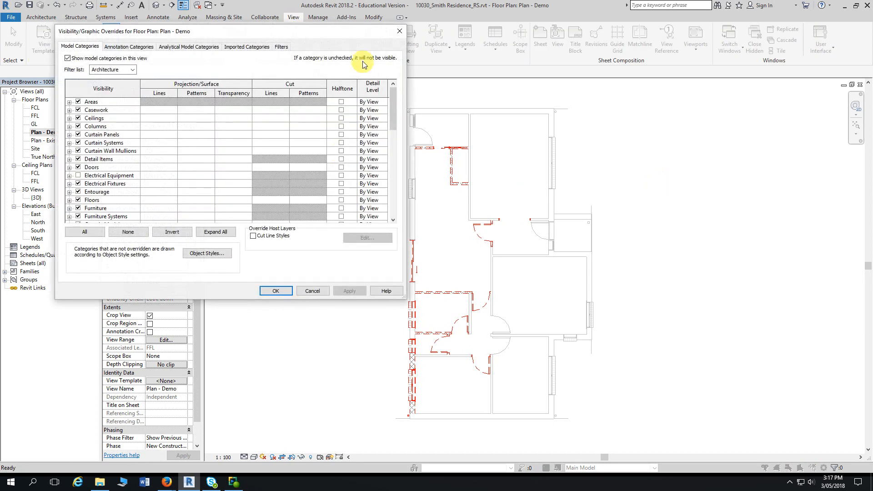
{"action": "left_click_drag", "start_coordinate": [332, 34], "coordinate": [592, 31]}
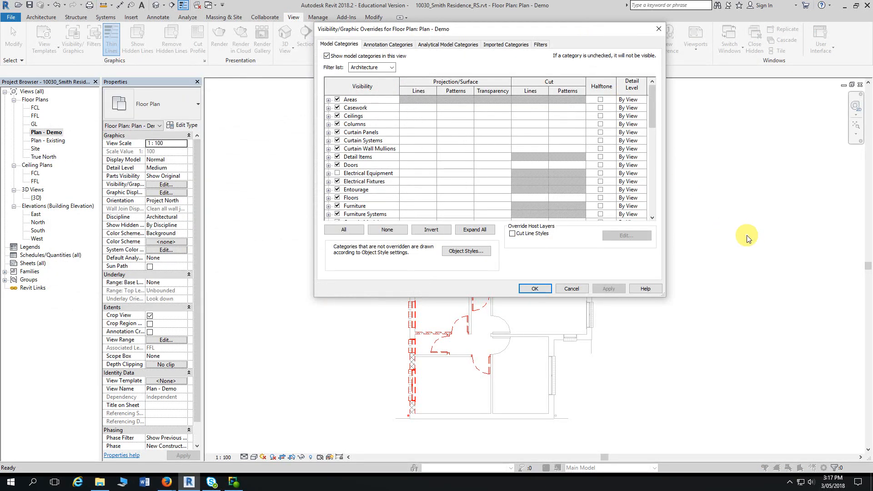
{"action": "left_click", "coordinate": [541, 45]}
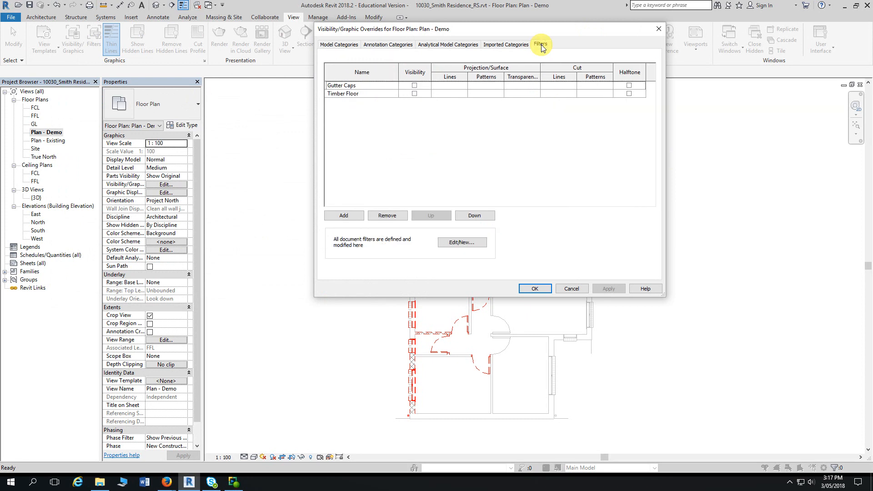
{"action": "left_click", "coordinate": [344, 216]}
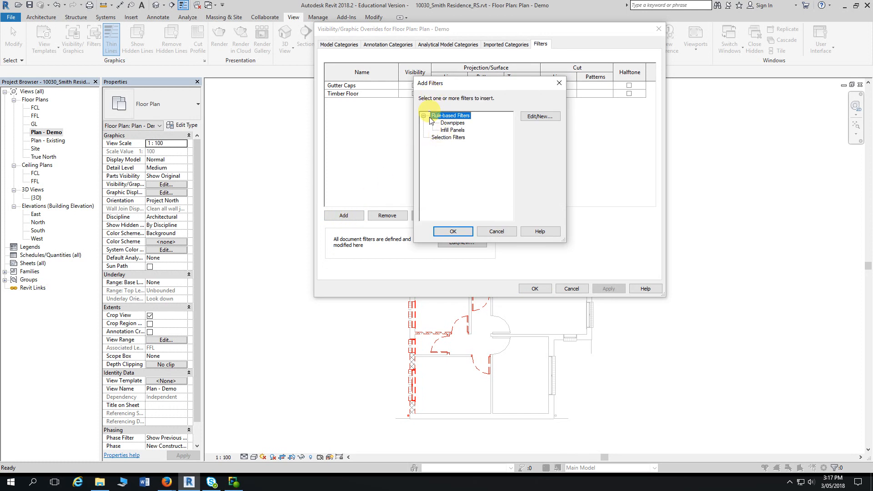
{"action": "left_click", "coordinate": [450, 130]}
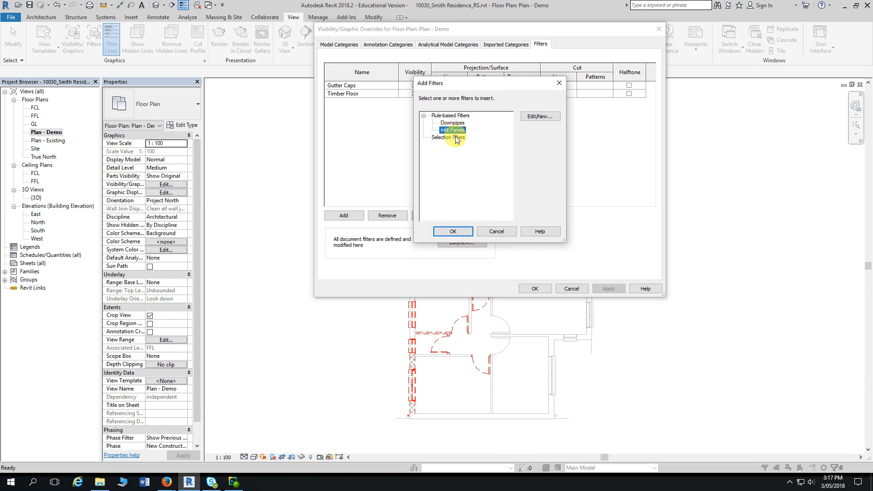
{"action": "left_click", "coordinate": [455, 231]}
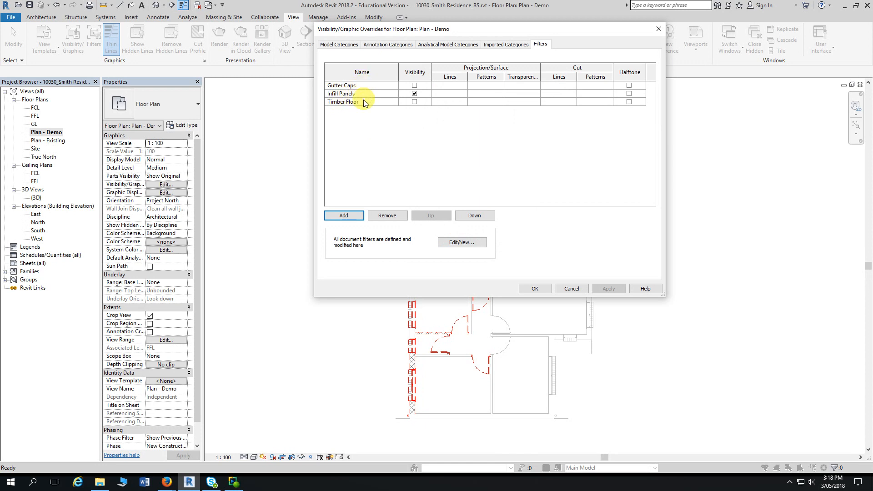
- Turn off the Infill Panels filter's visibility, apply the overrides to Plan - Demo, and save the project
{"action": "left_click", "coordinate": [415, 94]}
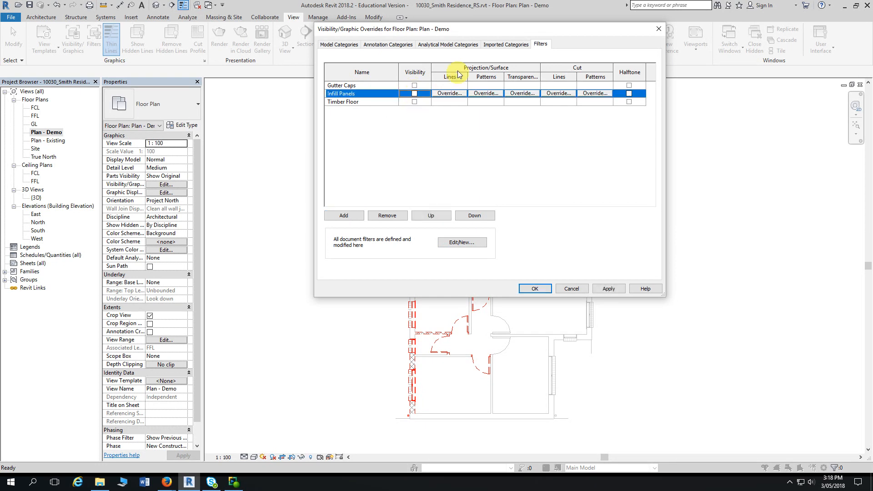
{"action": "left_click_drag", "start_coordinate": [474, 35], "coordinate": [287, 24]}
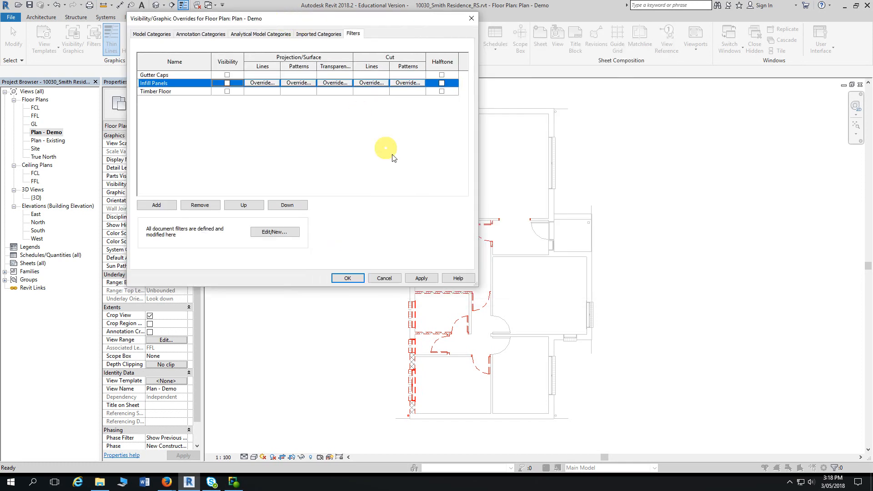
{"action": "left_click", "coordinate": [422, 279]}
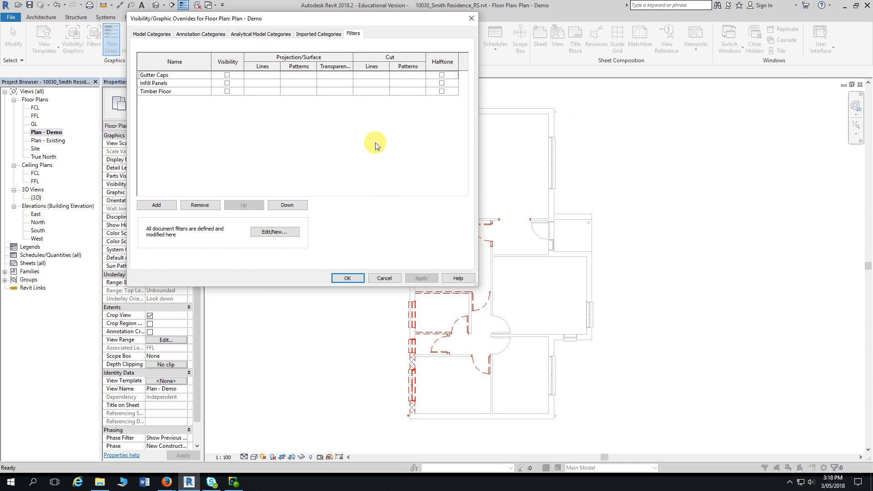
{"action": "left_click", "coordinate": [348, 280]}
{"action": "middle_click_drag", "start_coordinate": [293, 247], "coordinate": [335, 256]}
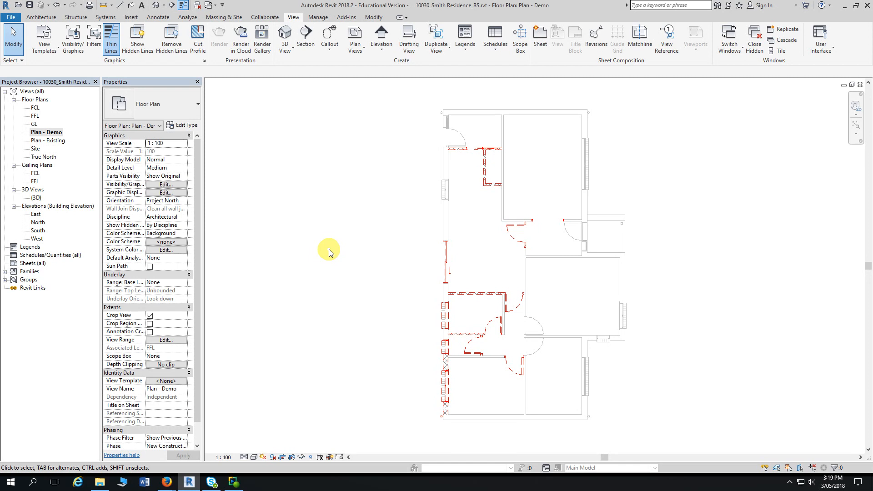
{"action": "left_click", "coordinate": [30, 6]}
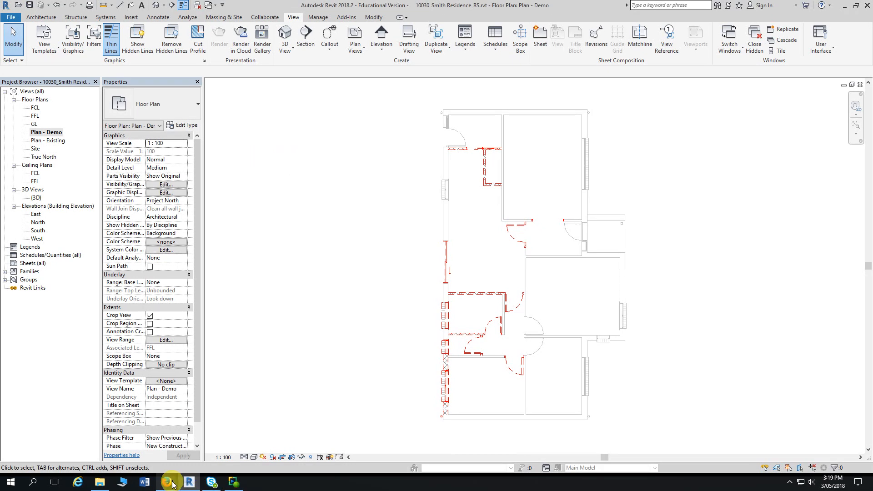
- Switch to the assessment task PDF in Firefox and read section 6.1 on creating a new construction view
{"action": "mouse_move", "coordinate": [167, 483]}
{"action": "left_click", "coordinate": [204, 446]}
{"action": "scroll", "coordinate": [251, 335], "scroll_direction": "down", "scroll_amount": 3}
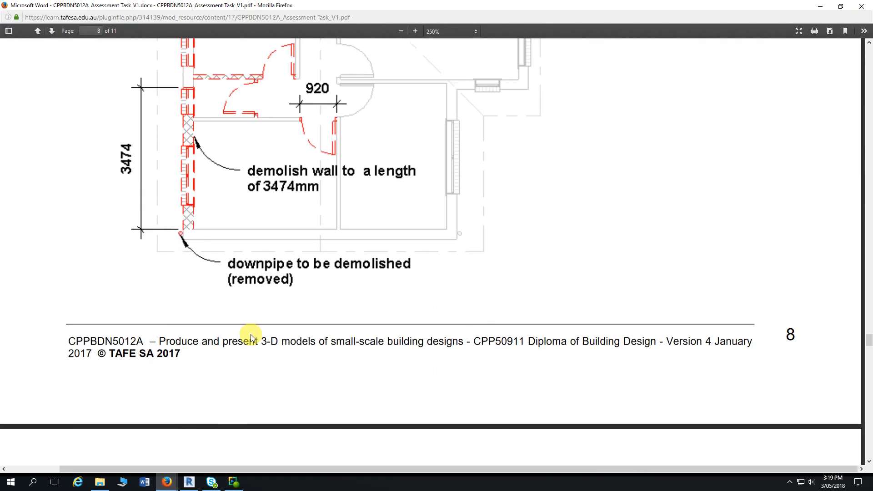
{"action": "scroll", "coordinate": [251, 335], "scroll_direction": "down", "scroll_amount": 3, "text": "ctrl"}
{"action": "scroll", "coordinate": [251, 335], "scroll_direction": "down", "scroll_amount": 5}
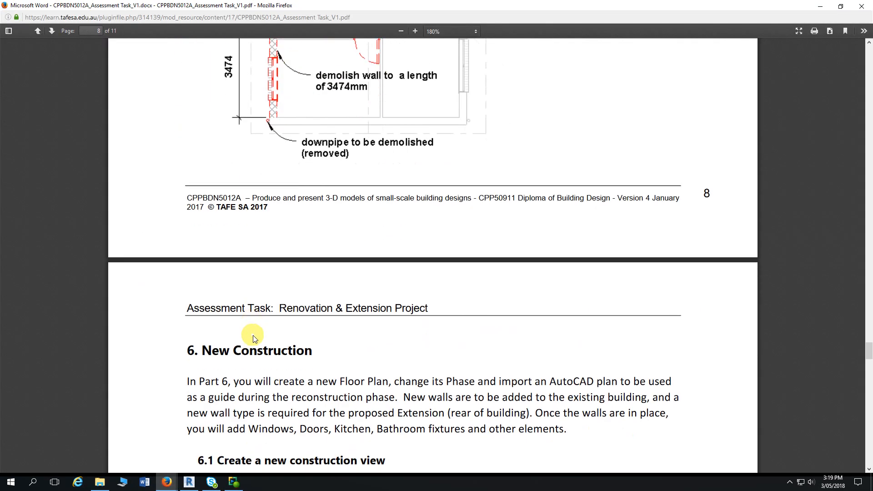
{"action": "scroll", "coordinate": [255, 339], "scroll_direction": "down", "scroll_amount": 3}
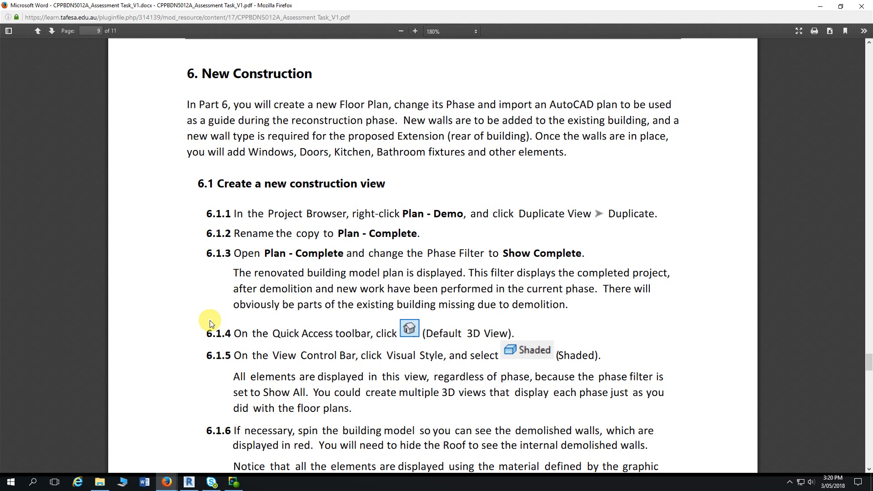
{"action": "scroll", "coordinate": [214, 328], "scroll_direction": "down", "scroll_amount": 3}
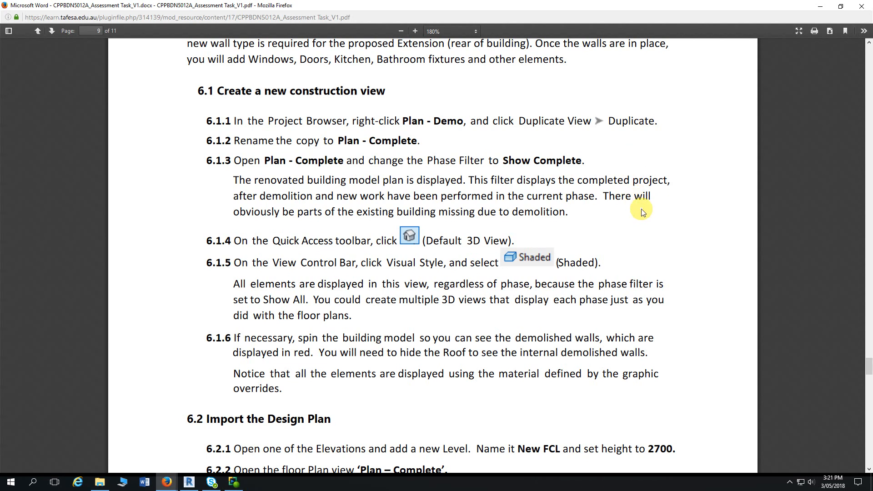
- Read ahead through section 6.2 on importing the design plan and the Import CAD Formats settings
{"action": "scroll", "coordinate": [643, 212], "scroll_direction": "down", "scroll_amount": 2}
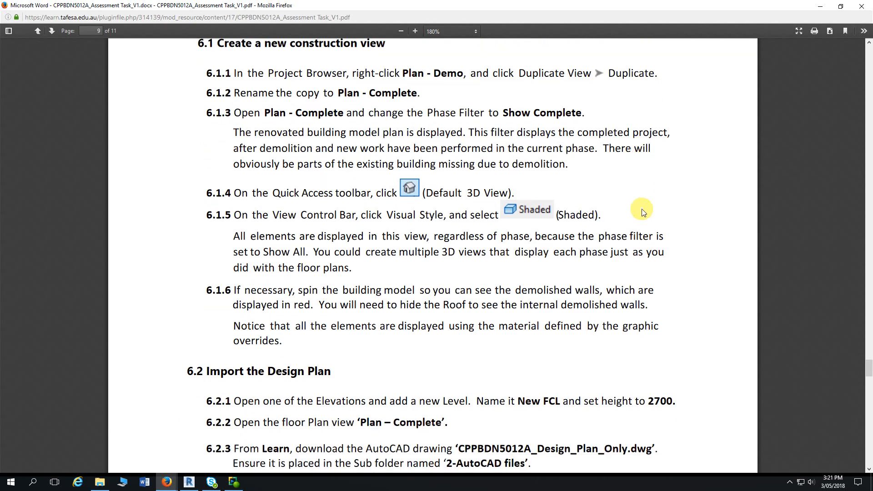
{"action": "scroll", "coordinate": [643, 213], "scroll_direction": "down", "scroll_amount": 6}
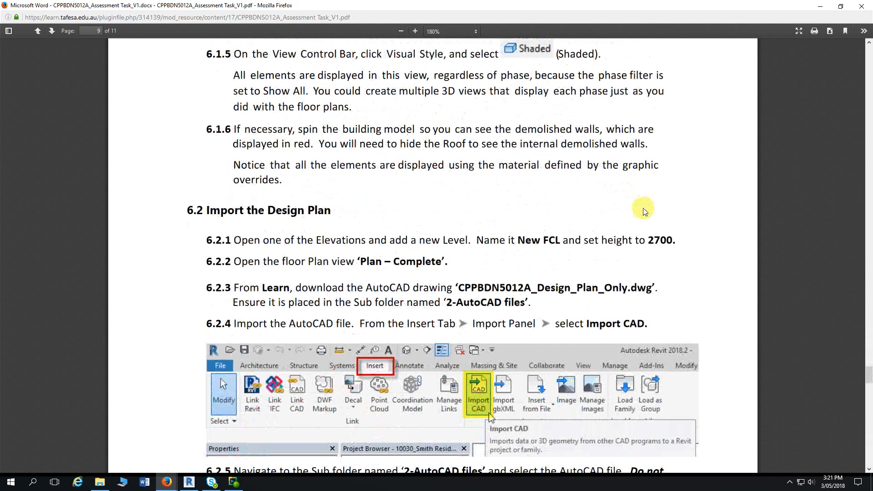
{"action": "scroll", "coordinate": [643, 212], "scroll_direction": "down", "scroll_amount": 1}
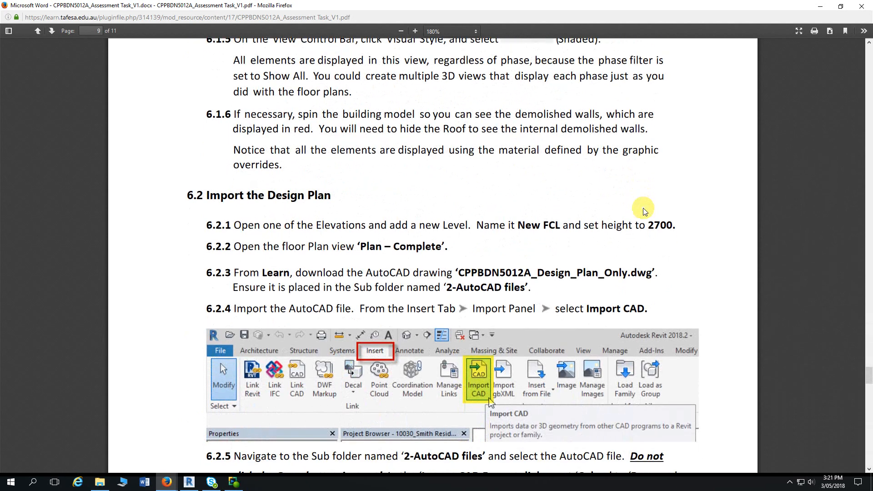
{"action": "scroll", "coordinate": [644, 211], "scroll_direction": "down", "scroll_amount": 16}
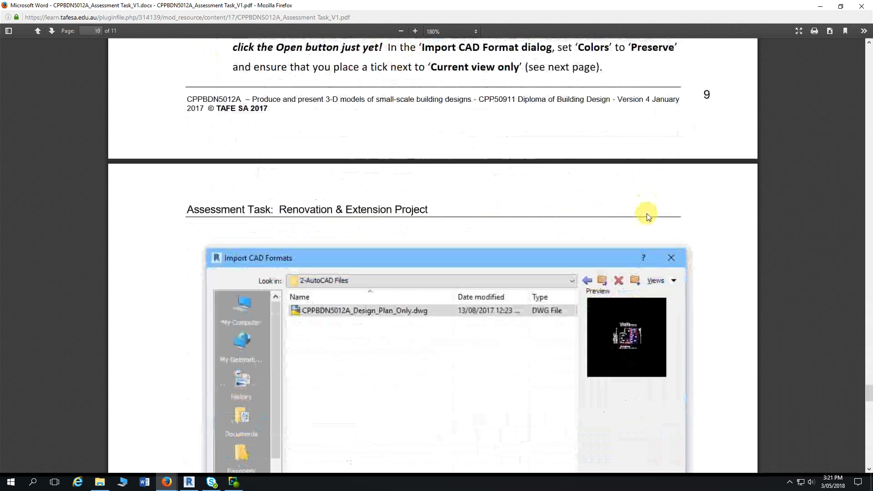
{"action": "scroll", "coordinate": [648, 216], "scroll_direction": "down", "scroll_amount": 16}
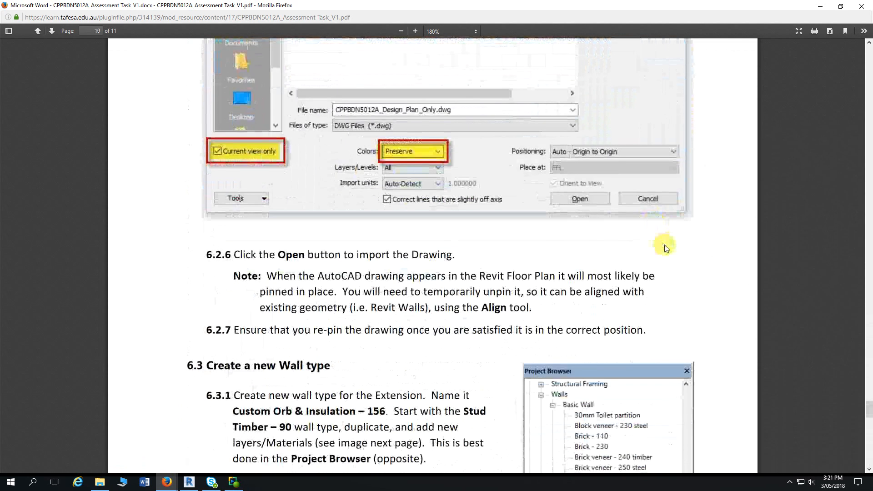
{"action": "scroll", "coordinate": [664, 246], "scroll_direction": "up", "scroll_amount": 6}
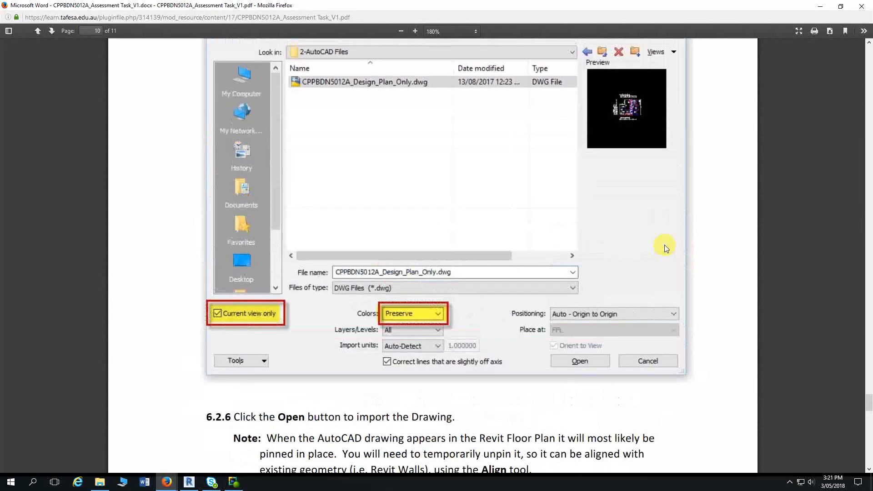
- Return to section 6 and review the instructions for duplicating Plan - Demo and setting up Plan - Complete
{"action": "scroll", "coordinate": [665, 246], "scroll_direction": "up", "scroll_amount": 20}
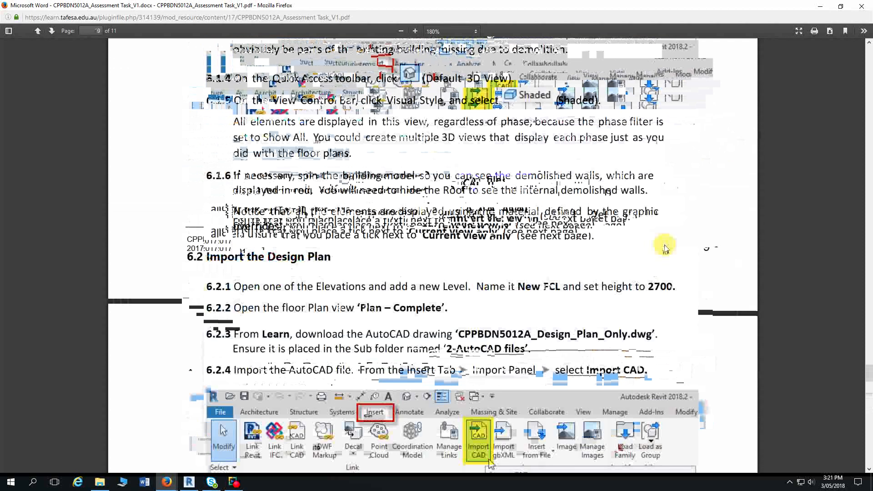
{"action": "scroll", "coordinate": [664, 247], "scroll_direction": "up", "scroll_amount": 9}
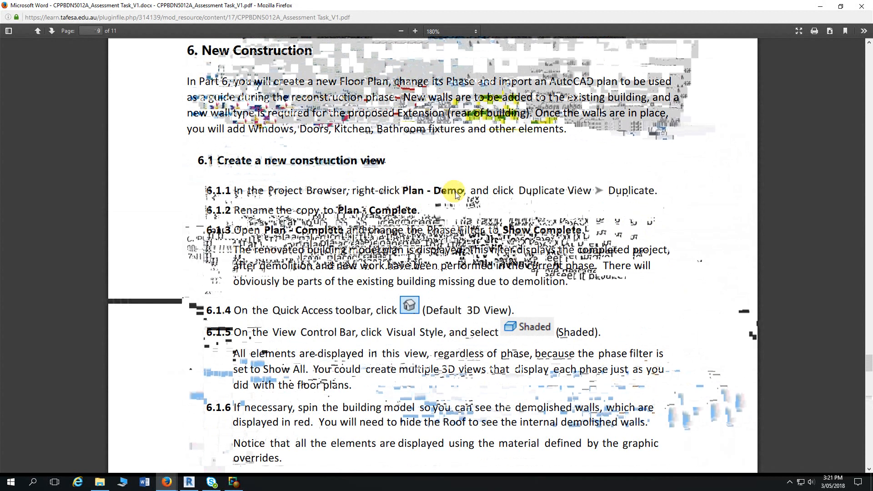
{"action": "scroll", "coordinate": [459, 196], "scroll_direction": "down", "scroll_amount": 3}
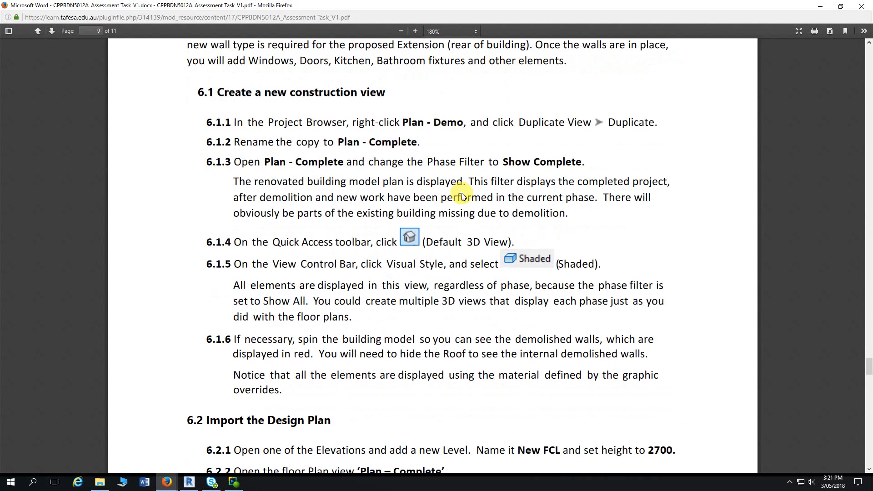
{"action": "scroll", "coordinate": [461, 196], "scroll_direction": "down", "scroll_amount": 2}
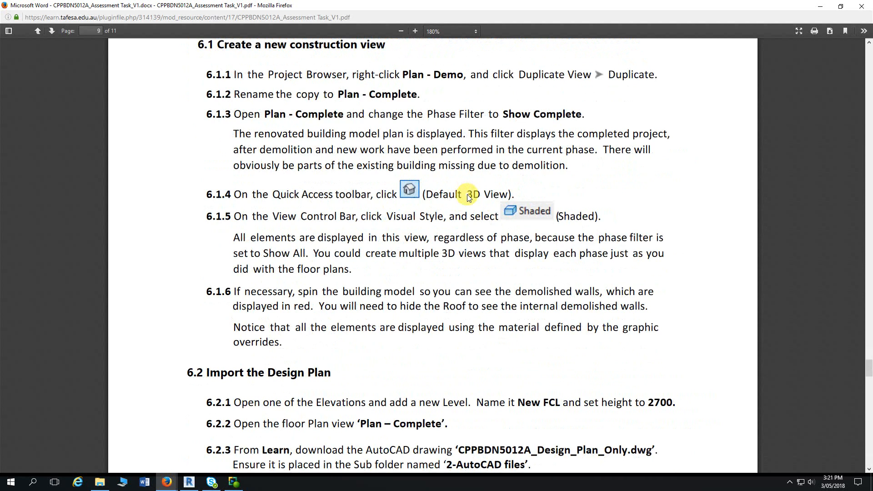
{"action": "scroll", "coordinate": [469, 197], "scroll_direction": "down", "scroll_amount": 2}
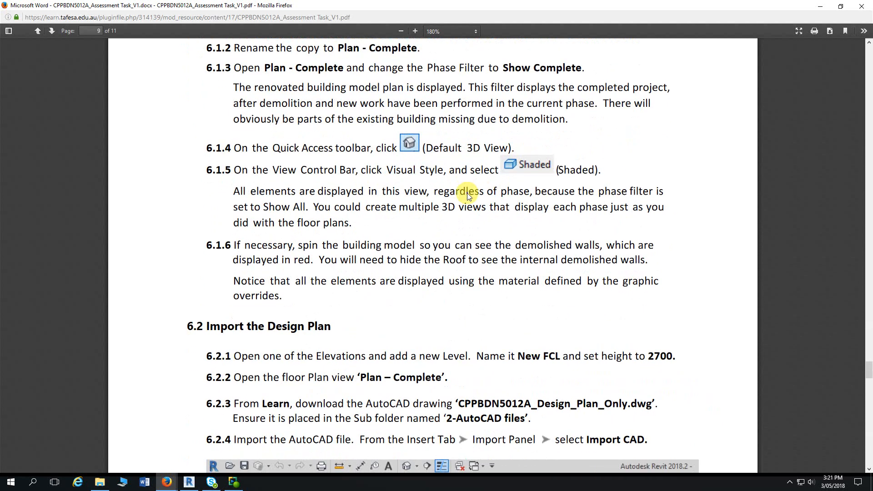
{"action": "scroll", "coordinate": [469, 191], "scroll_direction": "down", "scroll_amount": 5}
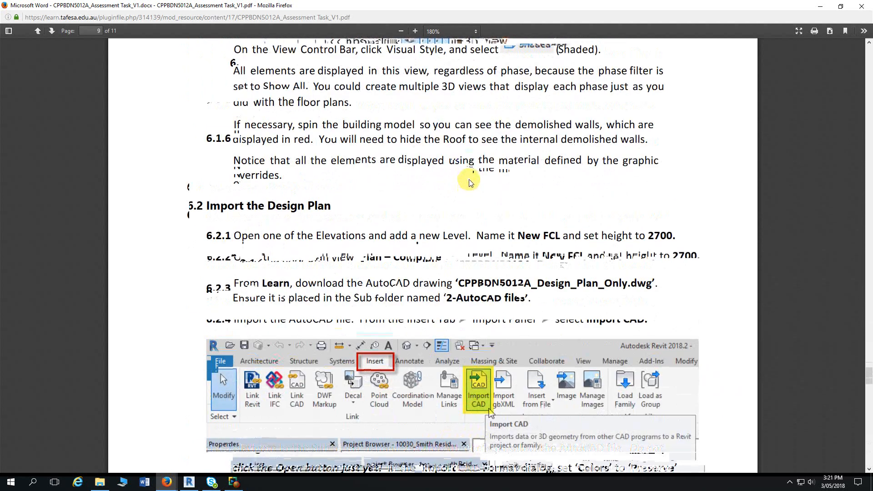
- Switch back to Revit and duplicate the Plan - Demo floor plan view
{"action": "key", "text": "alt+Tab"}
{"action": "left_click", "coordinate": [50, 133]}
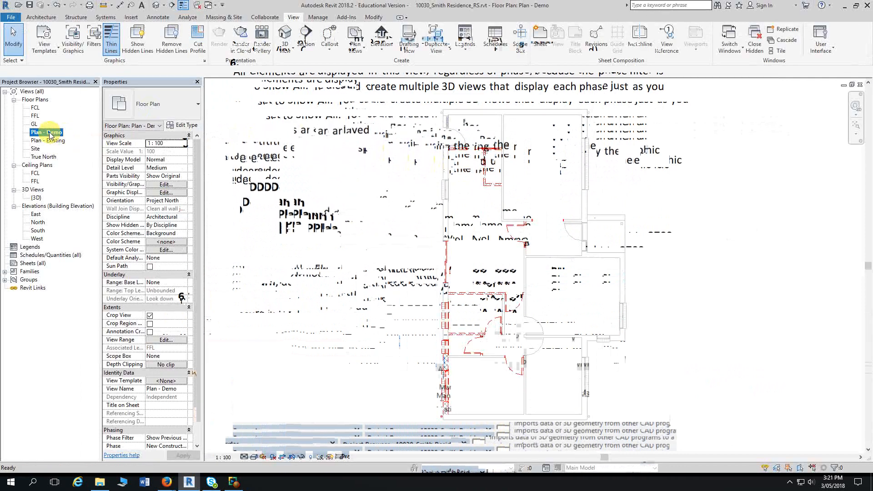
{"action": "right_click", "coordinate": [50, 135]}
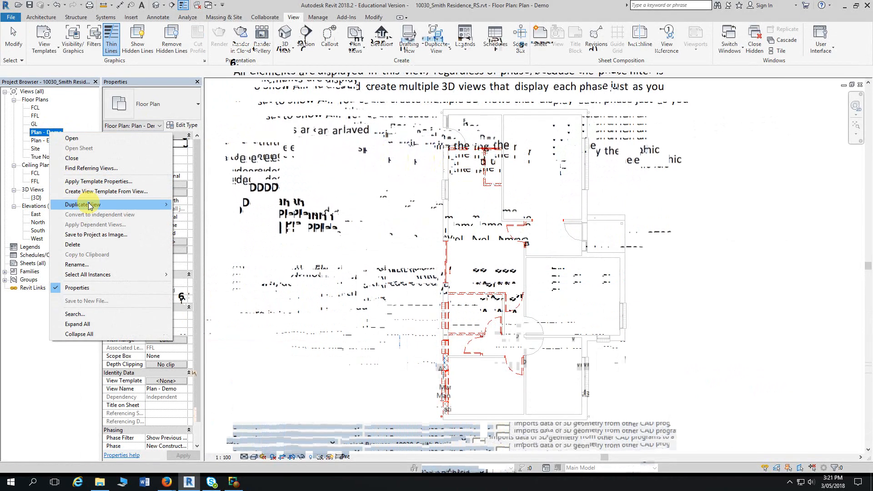
{"action": "mouse_move", "coordinate": [90, 205]}
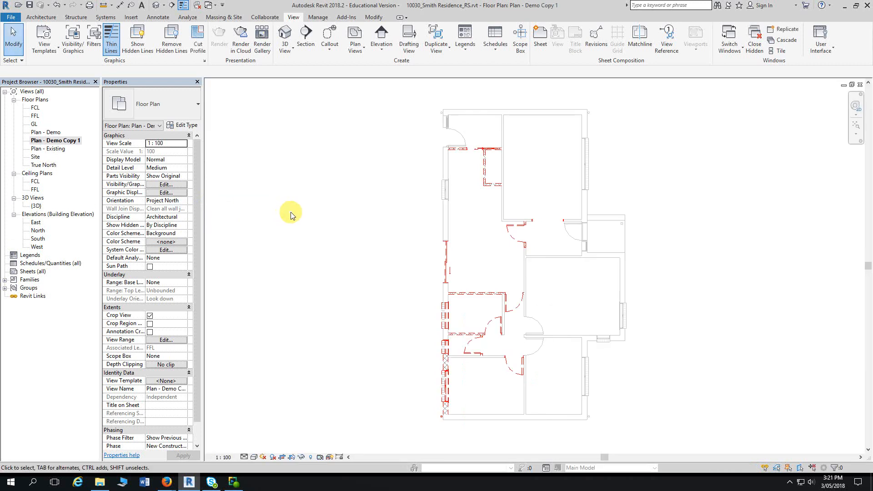
- Rename the duplicated Plan - Demo Copy 1 floor plan view as Plan - Complete
{"action": "right_click", "coordinate": [60, 142]}
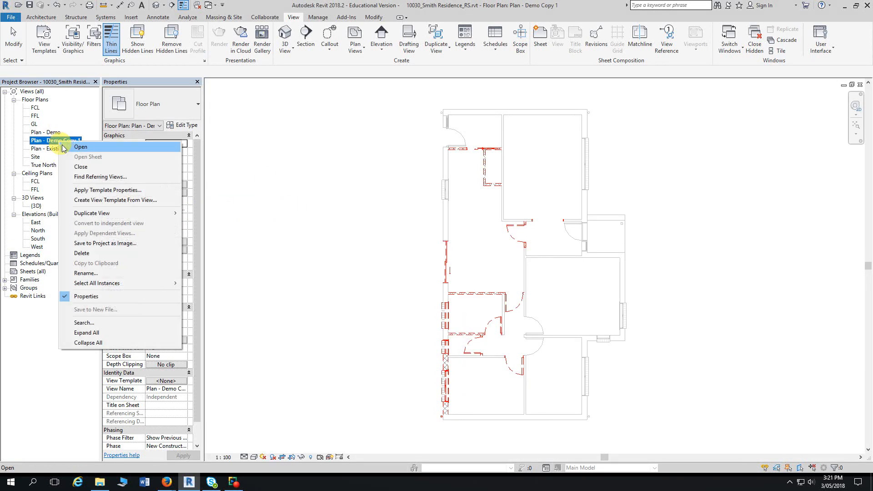
{"action": "left_click", "coordinate": [86, 273]}
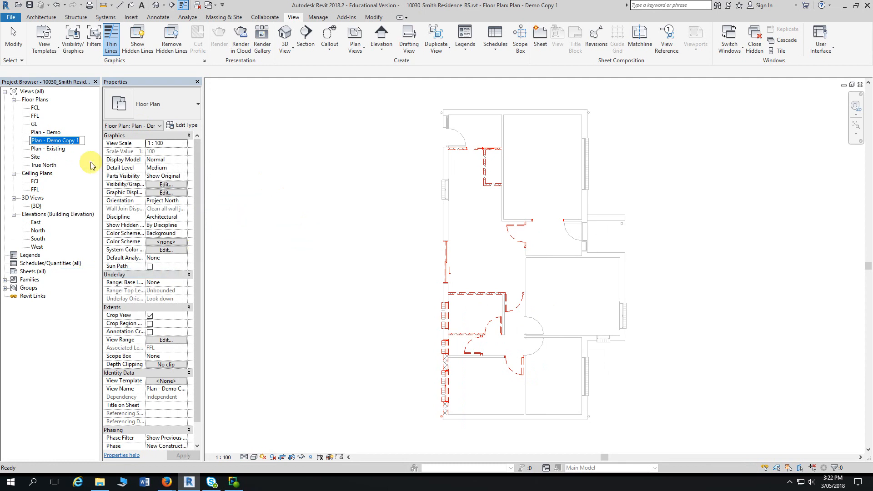
{"action": "left_click", "coordinate": [81, 141]}
{"action": "left_click_drag", "start_coordinate": [81, 141], "coordinate": [47, 142]}
{"action": "type", "text": "C"}
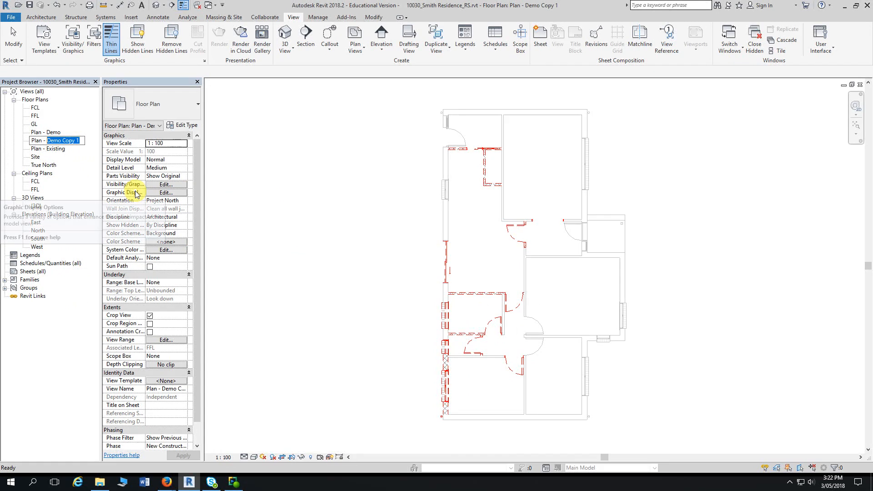
{"action": "type", "text": "omplete"}
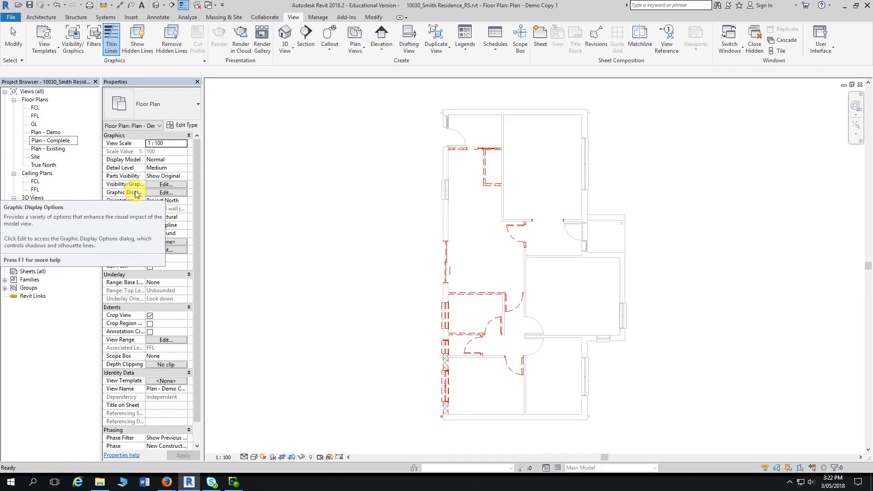
{"action": "key", "text": "Return"}
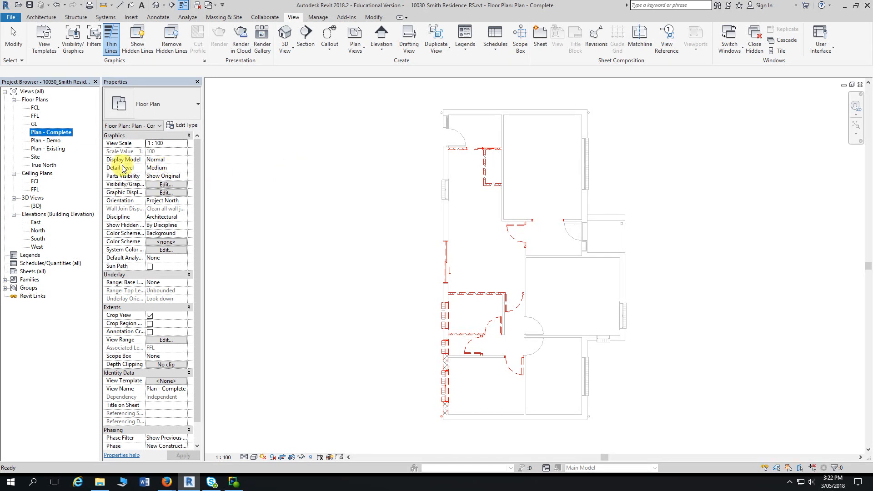
- Set the Plan - Complete view's phase filter to Show Complete, undocking the Properties palette to read its settings
{"action": "left_click", "coordinate": [50, 141]}
{"action": "left_click", "coordinate": [52, 133]}
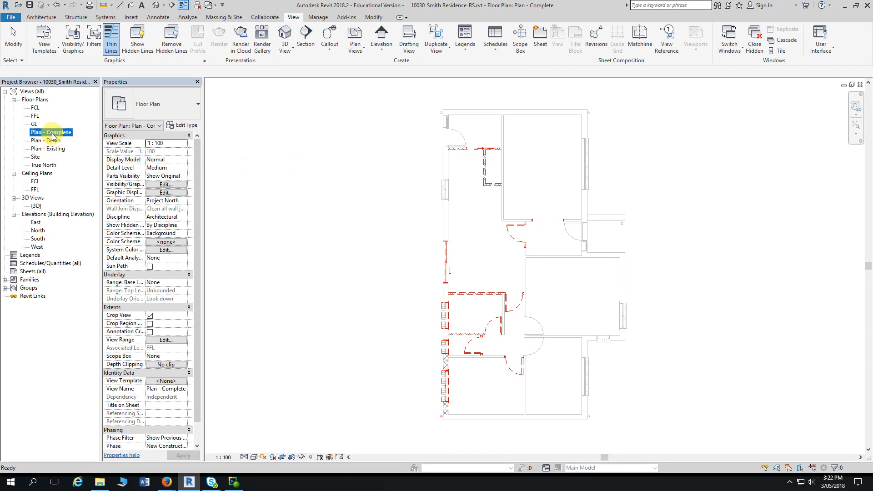
{"action": "mouse_move", "coordinate": [169, 84]}
{"action": "left_mouse_down"}
{"action": "mouse_move", "coordinate": [191, 99]}
{"action": "mouse_move", "coordinate": [160, 83]}
{"action": "left_mouse_up"}
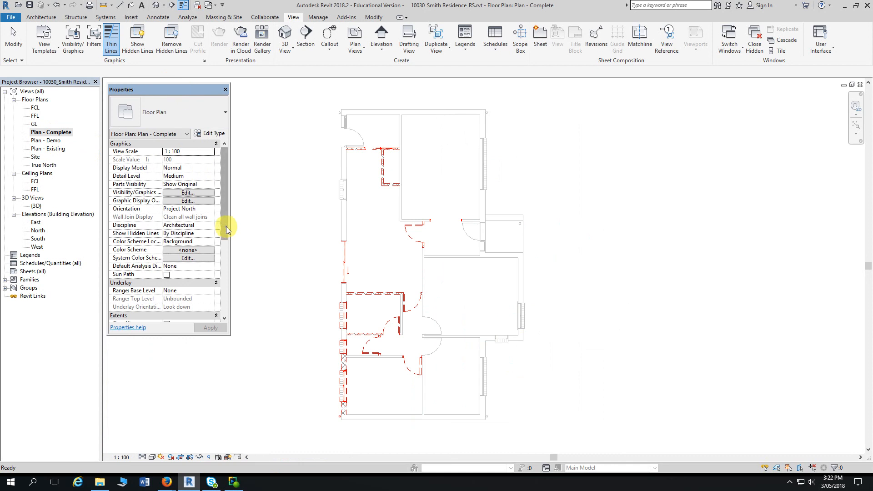
{"action": "left_click_drag", "start_coordinate": [225, 227], "coordinate": [228, 310]}
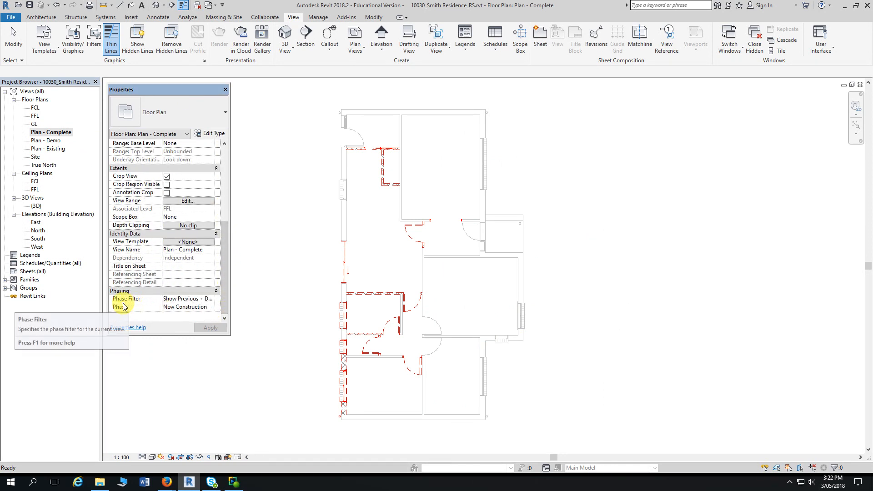
{"action": "left_click", "coordinate": [210, 299]}
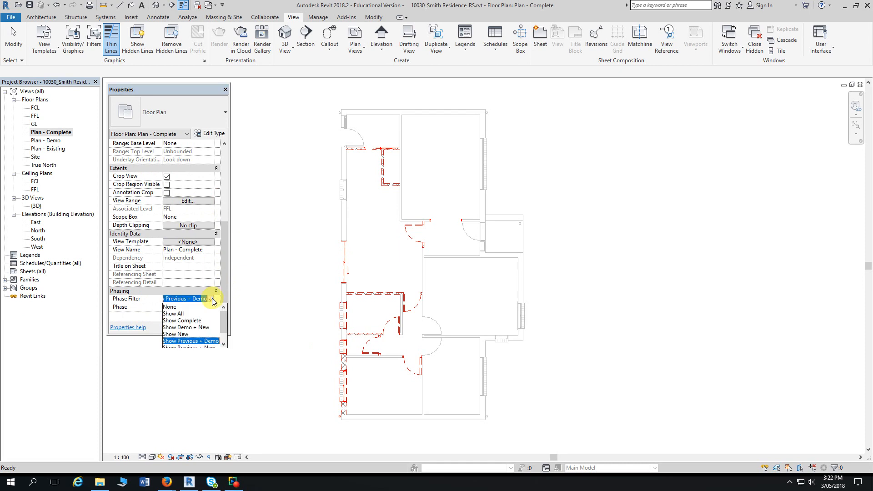
{"action": "left_click", "coordinate": [182, 321]}
{"action": "left_click", "coordinate": [263, 248]}
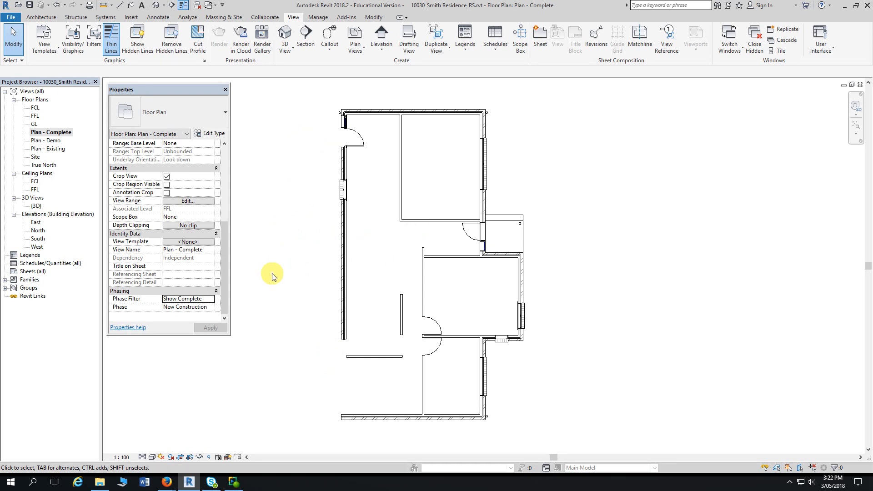
{"action": "middle_click_drag", "start_coordinate": [271, 275], "coordinate": [387, 266]}
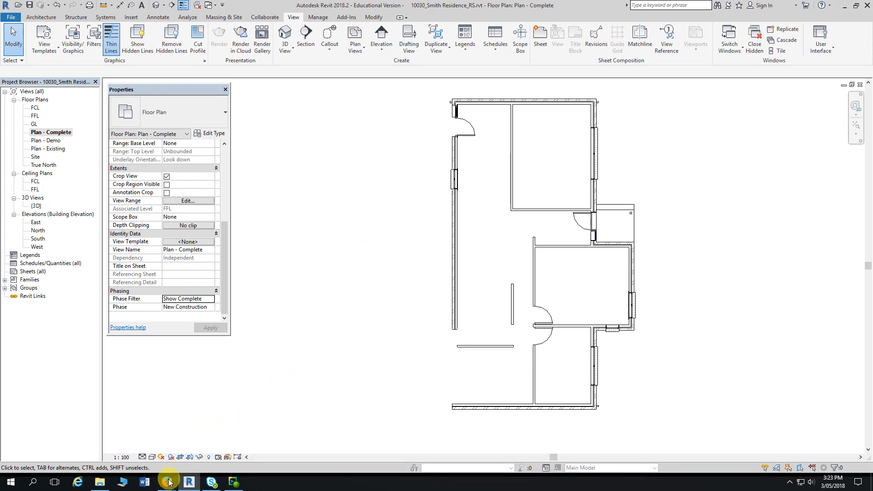
- Switch to the assessment task PDF in Firefox and read section 6.2 on adding a new level and importing the design plan
{"action": "mouse_move", "coordinate": [167, 482]}
{"action": "left_click", "coordinate": [225, 439]}
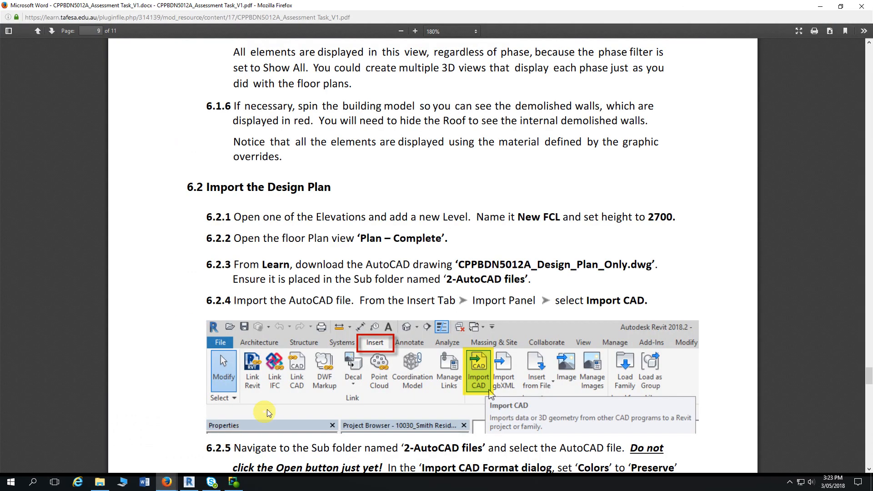
{"action": "scroll", "coordinate": [386, 229], "scroll_direction": "down", "scroll_amount": 1}
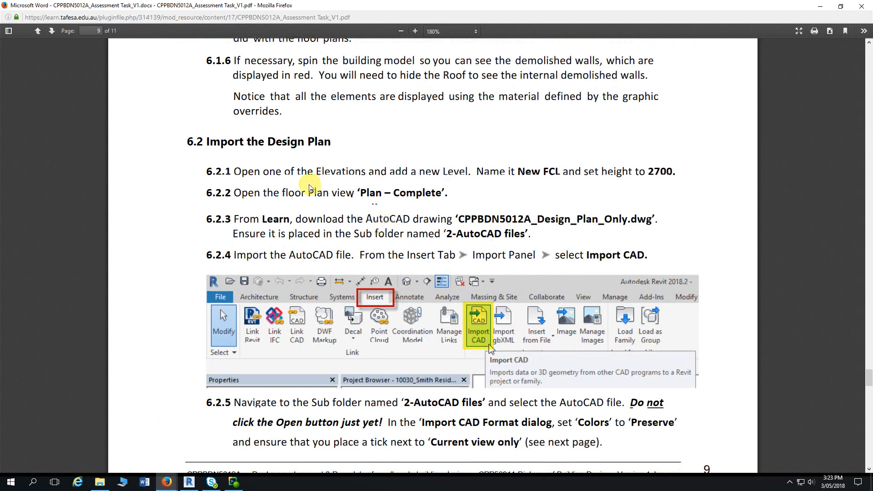
{"action": "scroll", "coordinate": [283, 180], "scroll_direction": "down", "scroll_amount": 1}
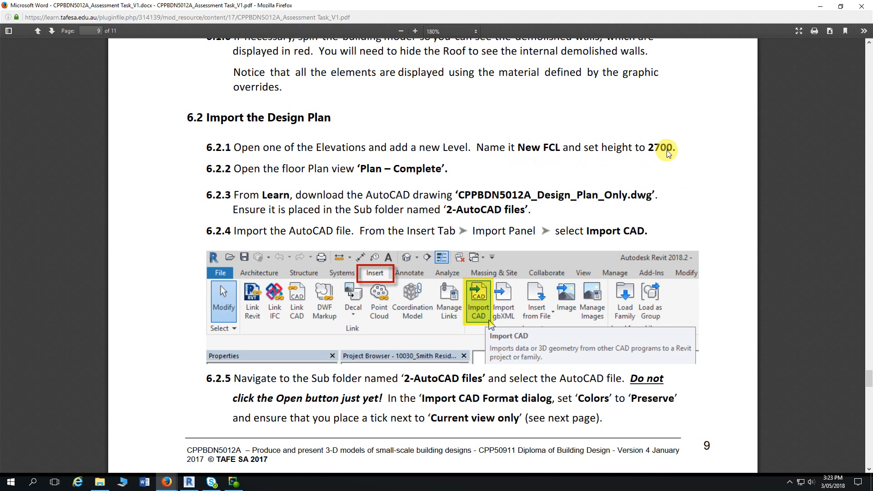
{"action": "scroll", "coordinate": [668, 153], "scroll_direction": "down", "scroll_amount": 2}
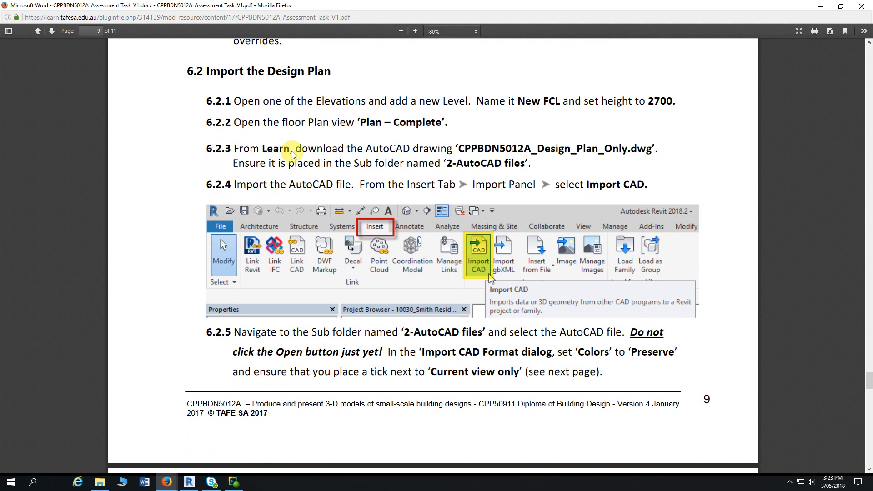
- Switch back to Revit and open the East building elevation
{"action": "key", "text": "alt+Tab"}
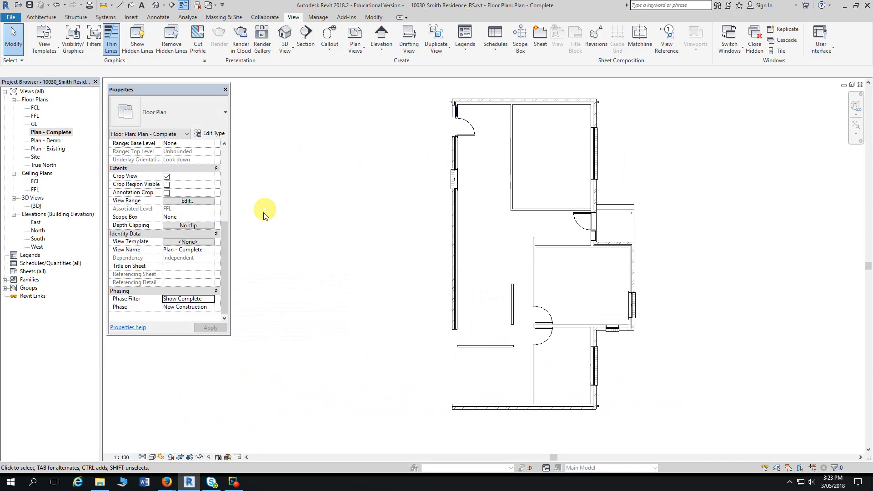
{"action": "left_click", "coordinate": [35, 223]}
{"action": "double_click", "coordinate": [35, 223]}
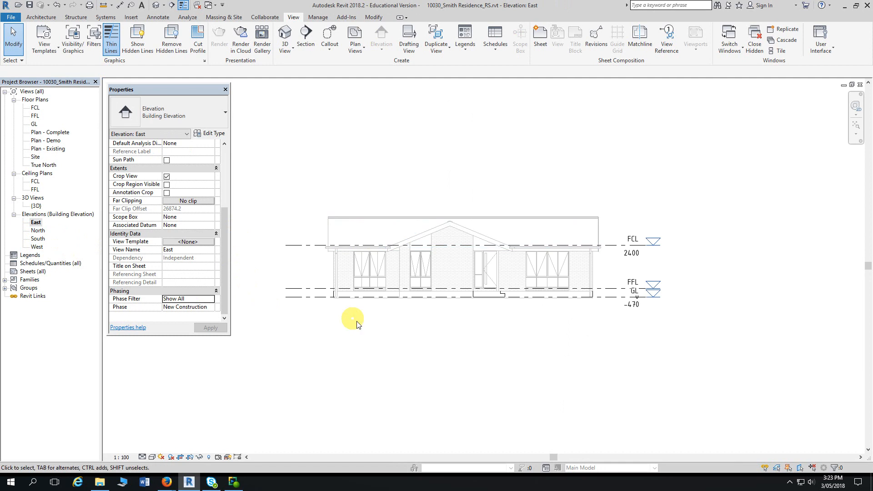
{"action": "mouse_move", "coordinate": [363, 325]}
{"action": "middle_mouse_down"}
{"action": "mouse_move", "coordinate": [405, 319]}
{"action": "mouse_move", "coordinate": [391, 313]}
{"action": "middle_mouse_up"}
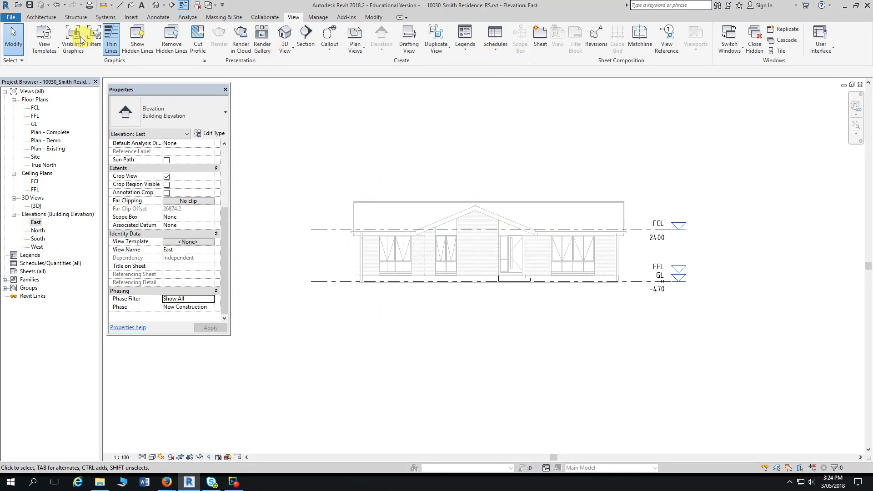
- Add a new level offset 300 above the FCL level by picking the existing level line
{"action": "left_click", "coordinate": [44, 19]}
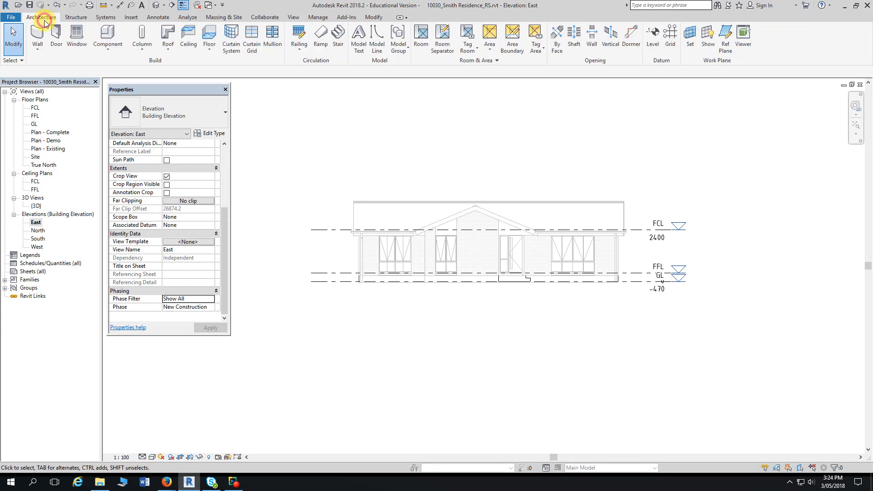
{"action": "left_click", "coordinate": [653, 36]}
{"action": "left_click", "coordinate": [374, 30]}
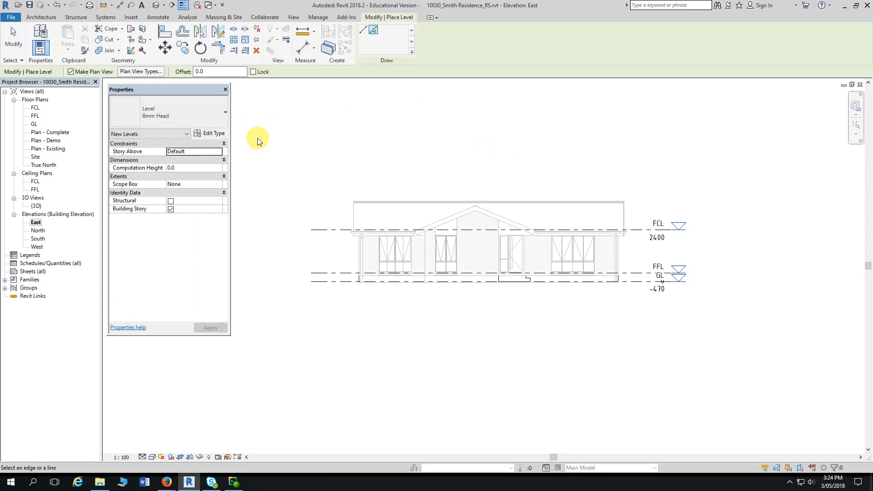
{"action": "double_click", "coordinate": [213, 71]}
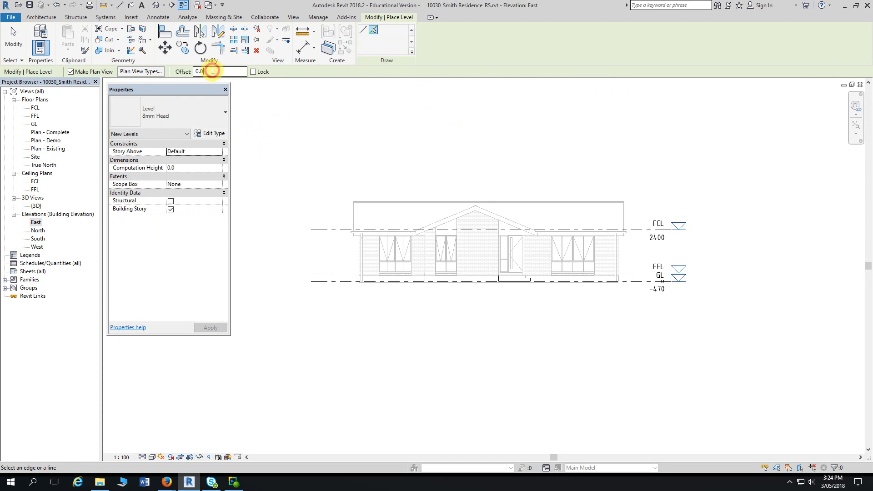
{"action": "type", "text": "300"}
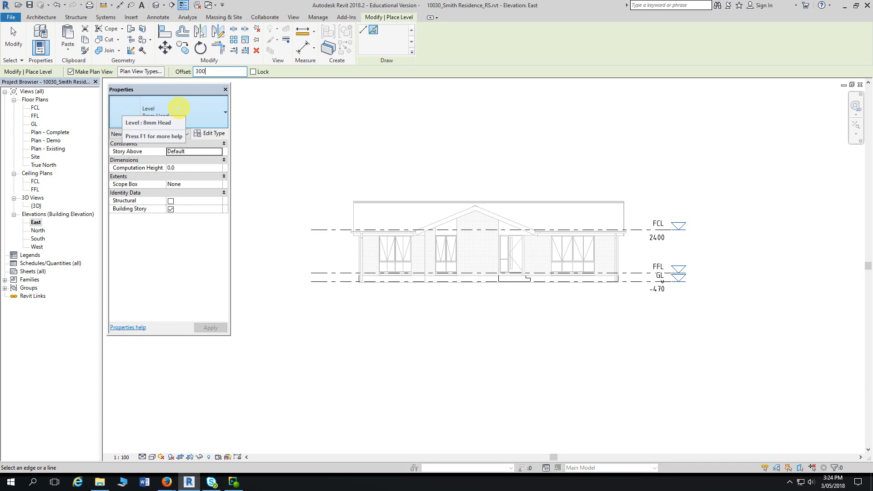
{"action": "left_click", "coordinate": [637, 228]}
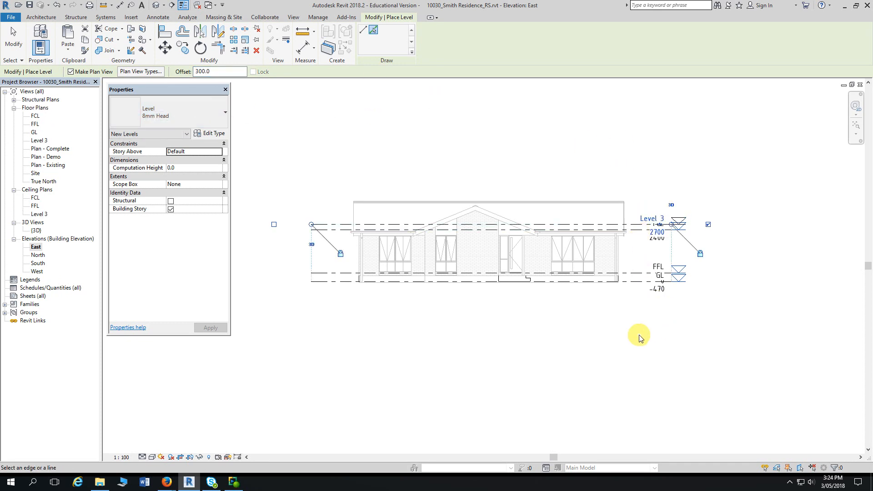
{"action": "key", "text": "Escape"}
{"action": "key", "text": "Escape"}
- Rename the new 2700 level as New FCL and rename its corresponding views to match
{"action": "scroll", "coordinate": [641, 258], "scroll_direction": "up", "scroll_amount": 2}
{"action": "scroll", "coordinate": [642, 258], "scroll_direction": "up", "scroll_amount": 1}
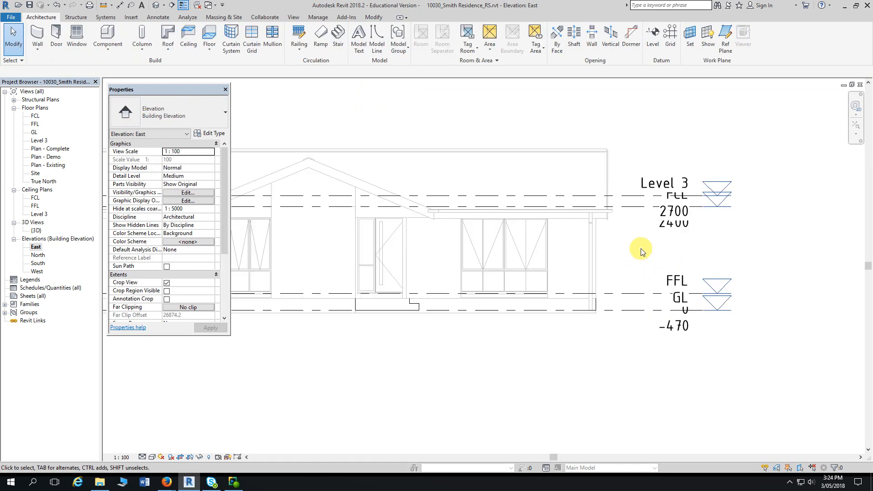
{"action": "scroll", "coordinate": [641, 252], "scroll_direction": "up", "scroll_amount": 2}
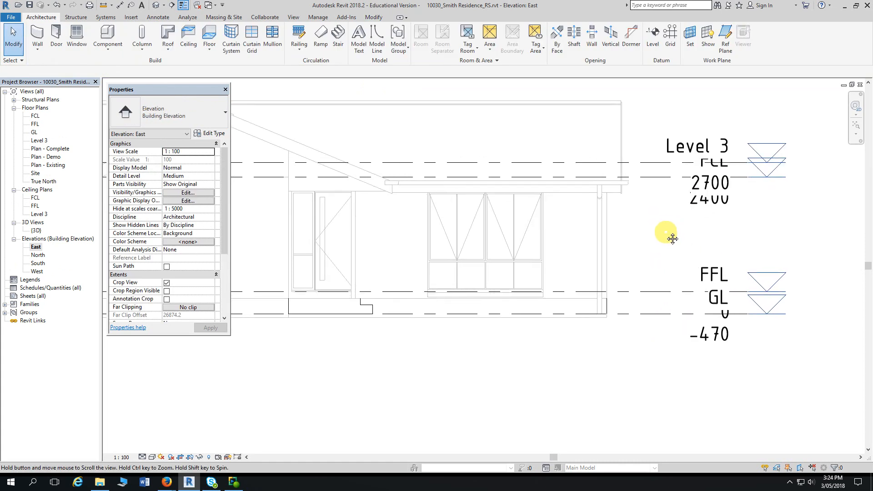
{"action": "left_click", "coordinate": [655, 161]}
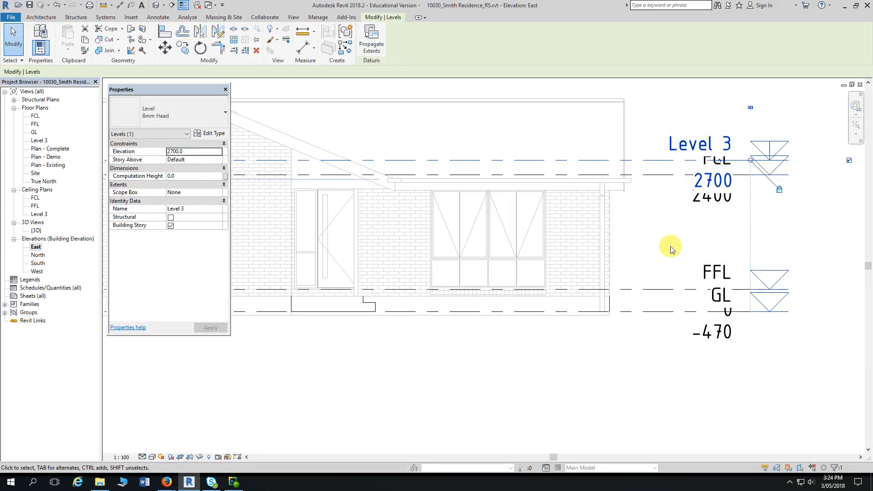
{"action": "left_click", "coordinate": [201, 208]}
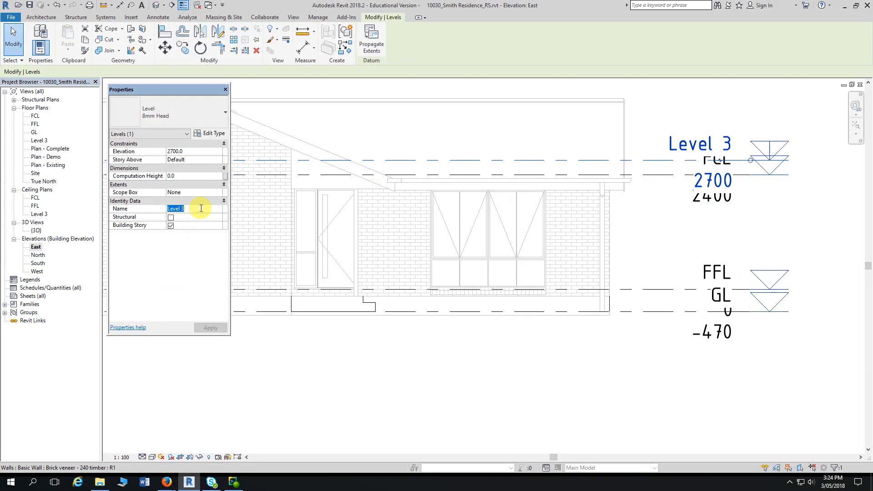
{"action": "type", "text": "New FCL"}
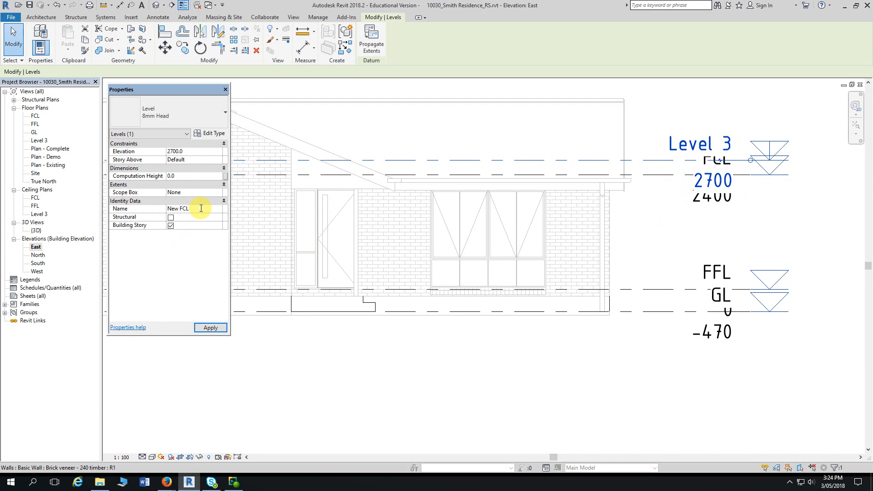
{"action": "key", "text": "Return"}
{"action": "left_click", "coordinate": [458, 248]}
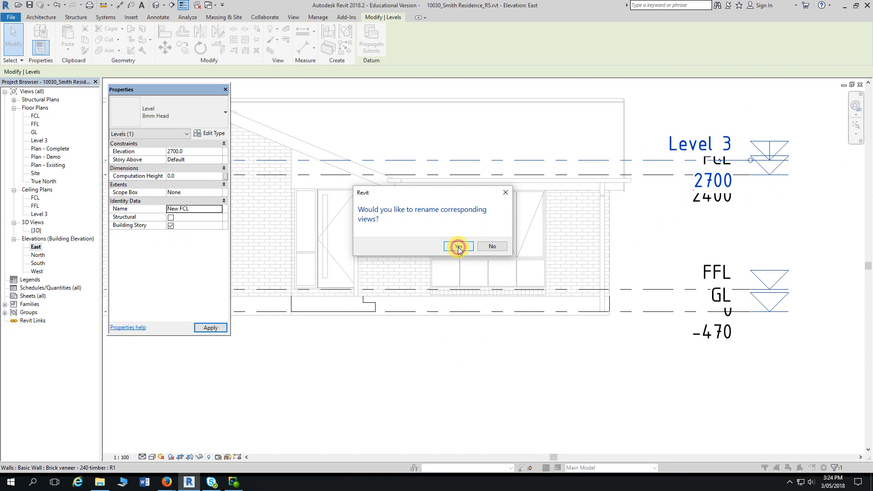
{"action": "left_click", "coordinate": [467, 359]}
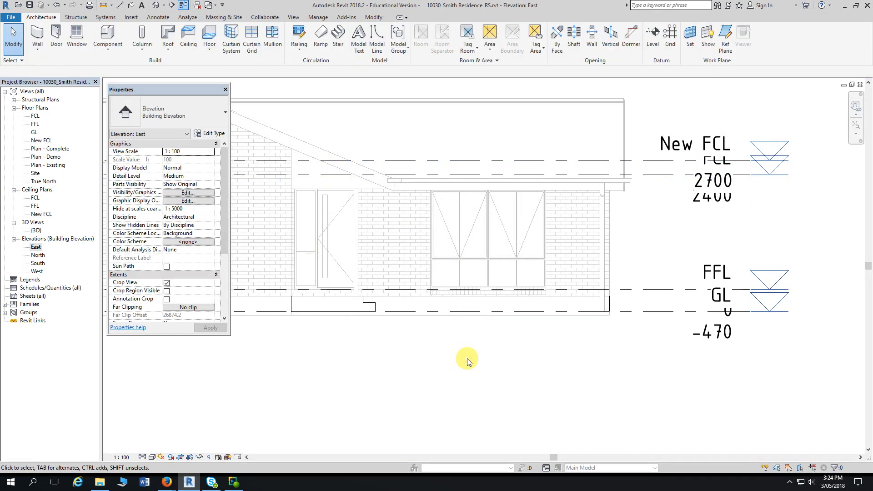
- Add elbows to the New FCL and FCL level lines, moving the New FCL head up and the FCL head down to separate them
{"action": "left_click", "coordinate": [643, 162]}
{"action": "middle_click_drag", "start_coordinate": [634, 371], "coordinate": [580, 398]}
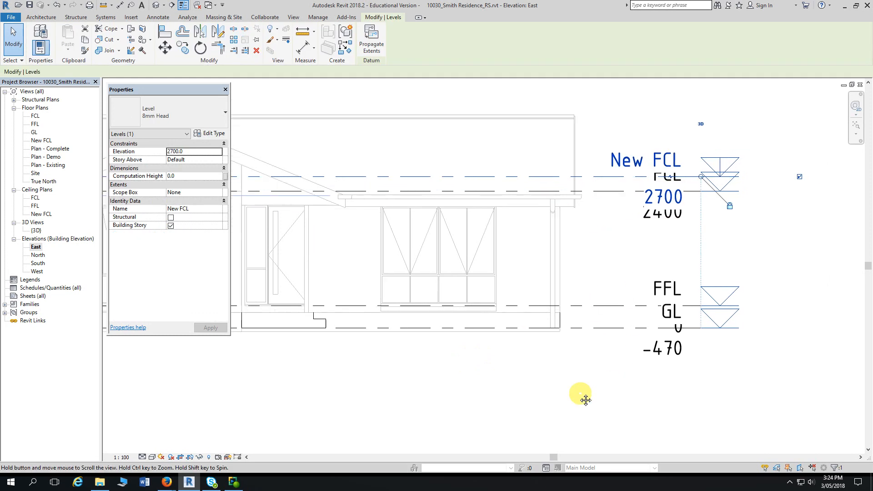
{"action": "left_click_drag", "start_coordinate": [669, 176], "coordinate": [669, 141]}
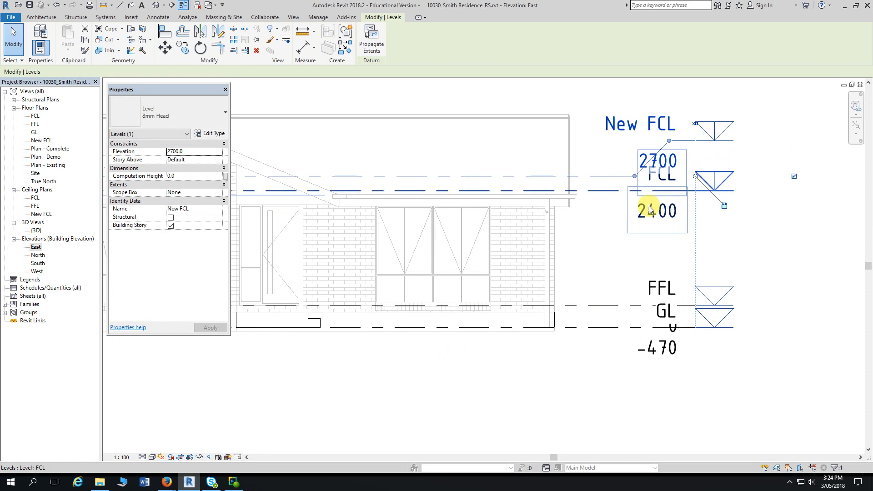
{"action": "left_click", "coordinate": [615, 191]}
{"action": "left_click", "coordinate": [668, 192]}
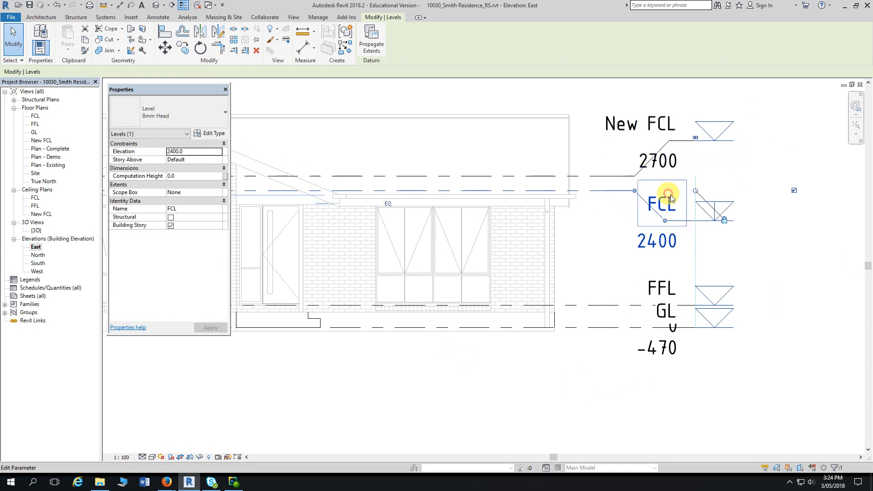
{"action": "left_click", "coordinate": [758, 261]}
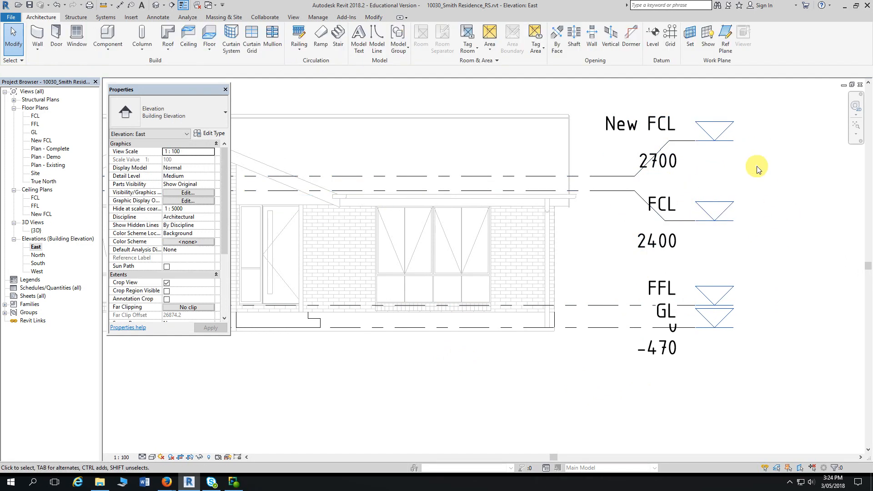
{"action": "scroll", "coordinate": [606, 226], "scroll_direction": "up", "scroll_amount": 2}
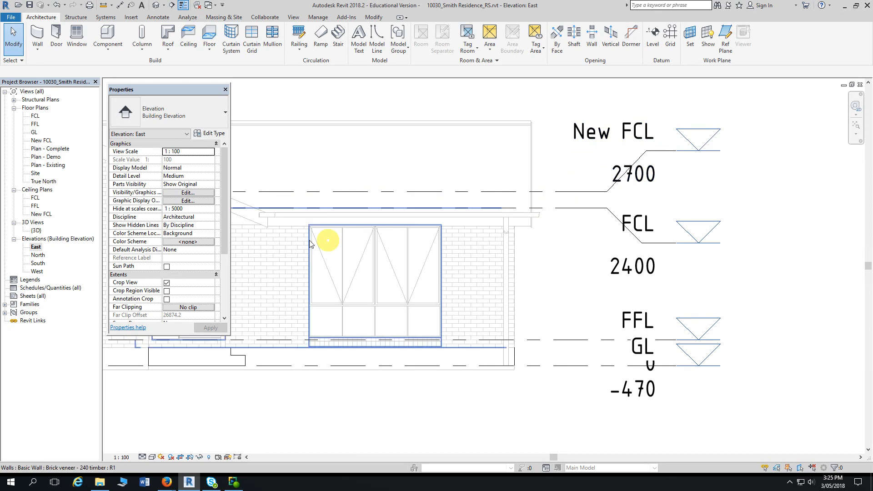
- Open the Plan - Complete floor plan view
{"action": "double_click", "coordinate": [50, 149]}
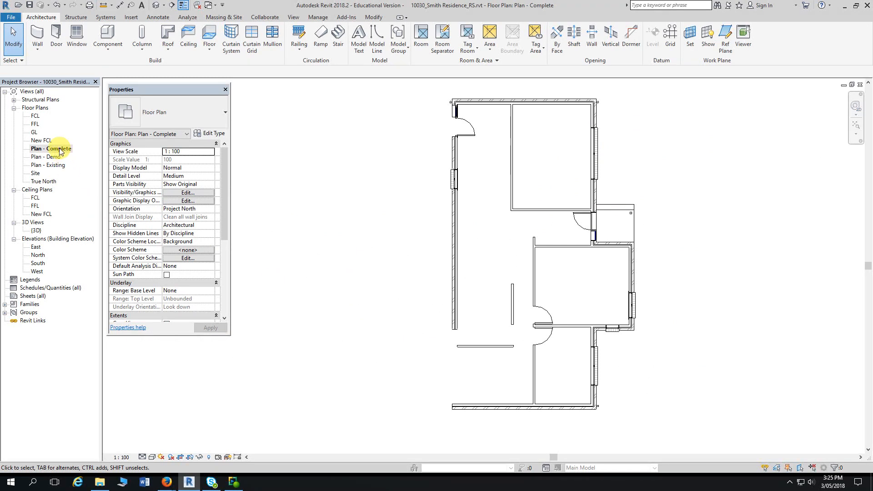
{"action": "middle_click_drag", "start_coordinate": [357, 238], "coordinate": [443, 238]}
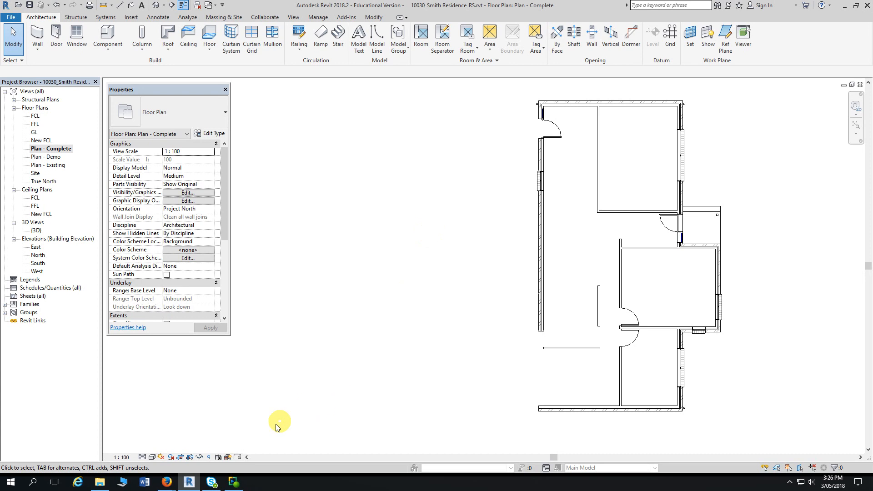
- Switch to the course page in Firefox and save CPPBDN5012A_Design_Plan_Only_V9.dwg to the project's 2-AutoCAD Files folder
{"action": "mouse_move", "coordinate": [167, 484]}
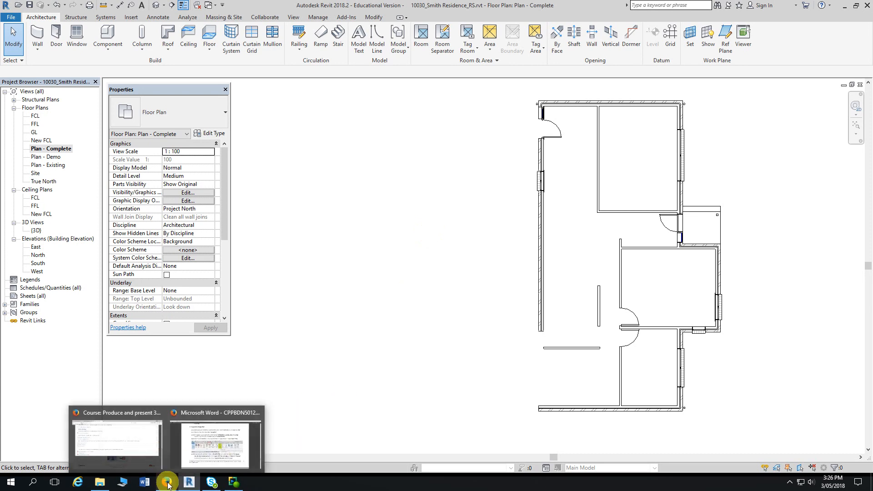
{"action": "left_click", "coordinate": [153, 444]}
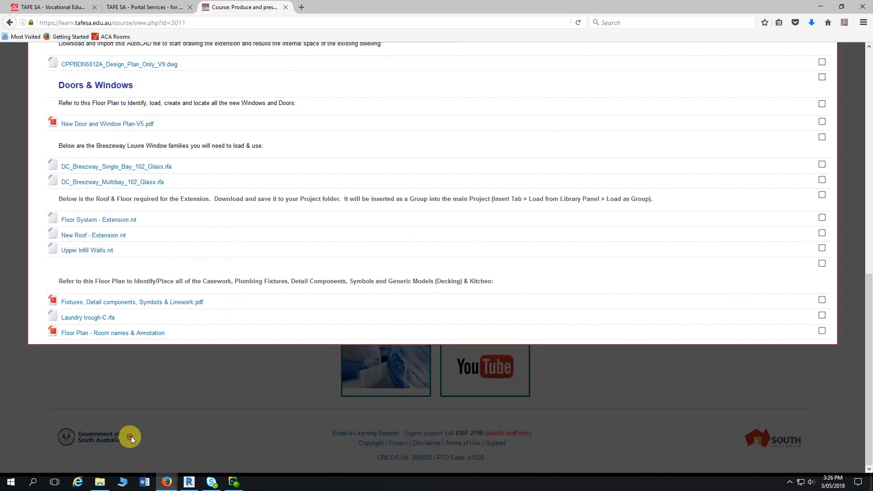
{"action": "scroll", "coordinate": [273, 280], "scroll_direction": "up", "scroll_amount": 5}
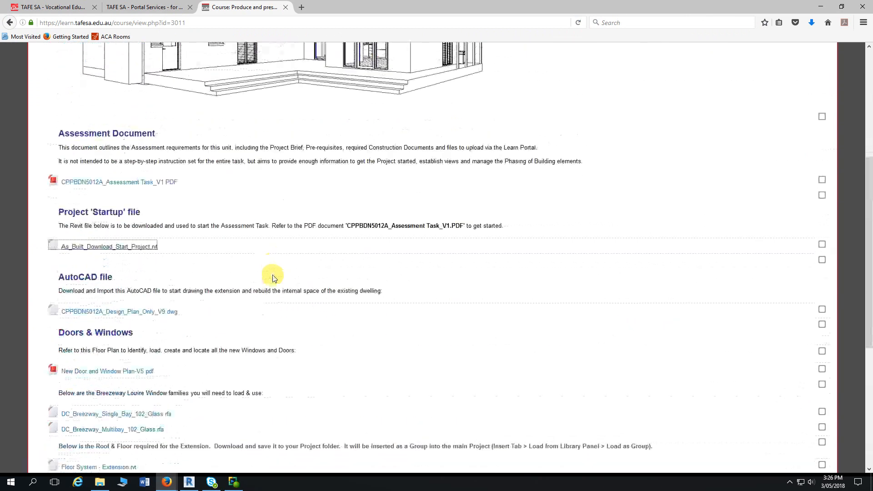
{"action": "scroll", "coordinate": [273, 277], "scroll_direction": "up", "scroll_amount": 3}
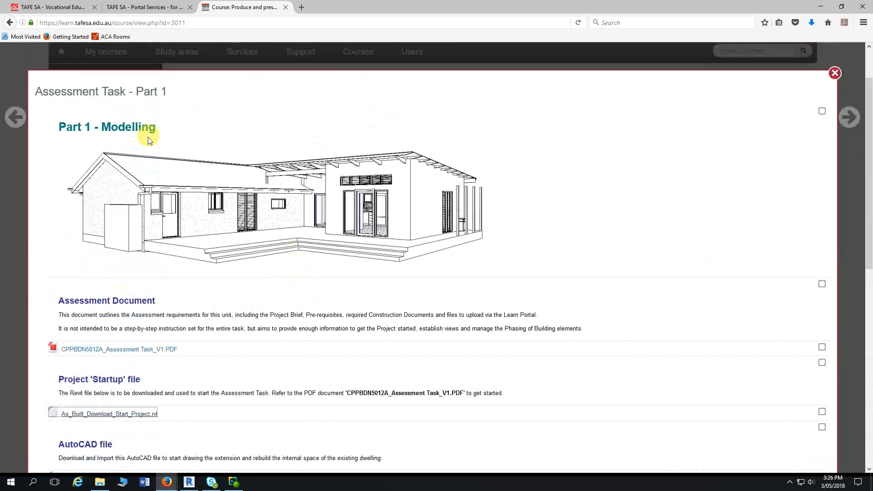
{"action": "scroll", "coordinate": [182, 191], "scroll_direction": "down", "scroll_amount": 5}
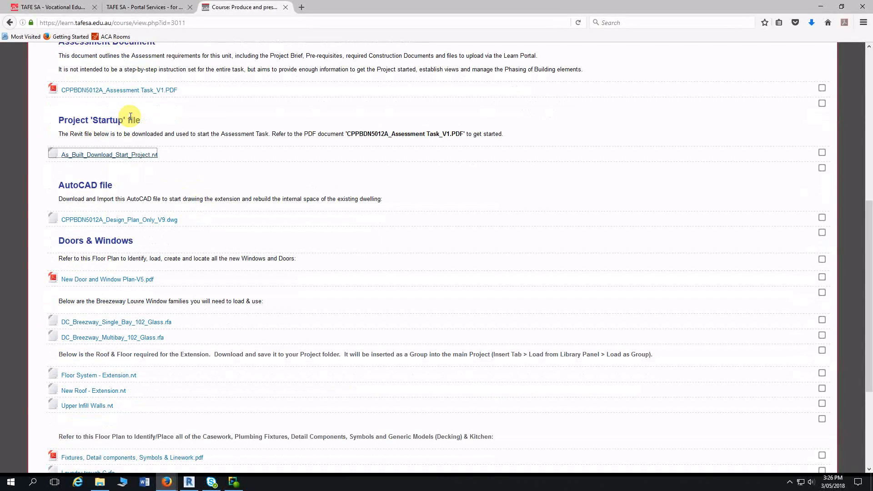
{"action": "scroll", "coordinate": [130, 187], "scroll_direction": "down", "scroll_amount": 2}
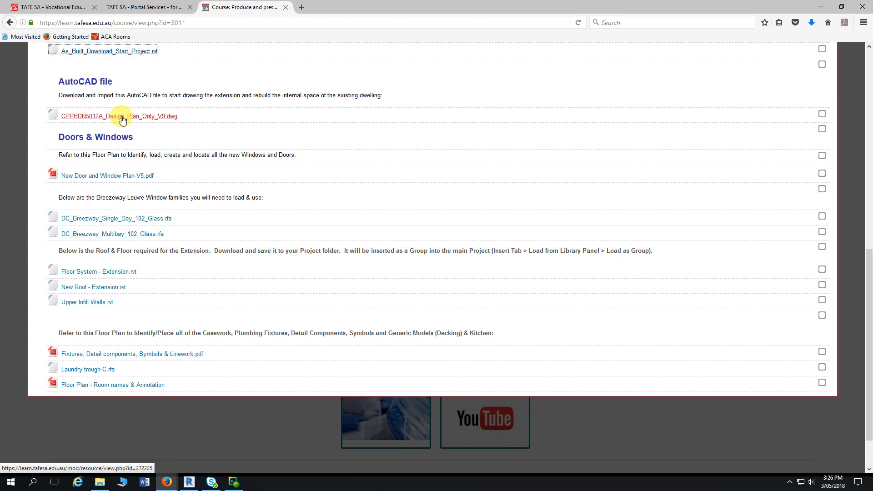
{"action": "left_click", "coordinate": [122, 117]}
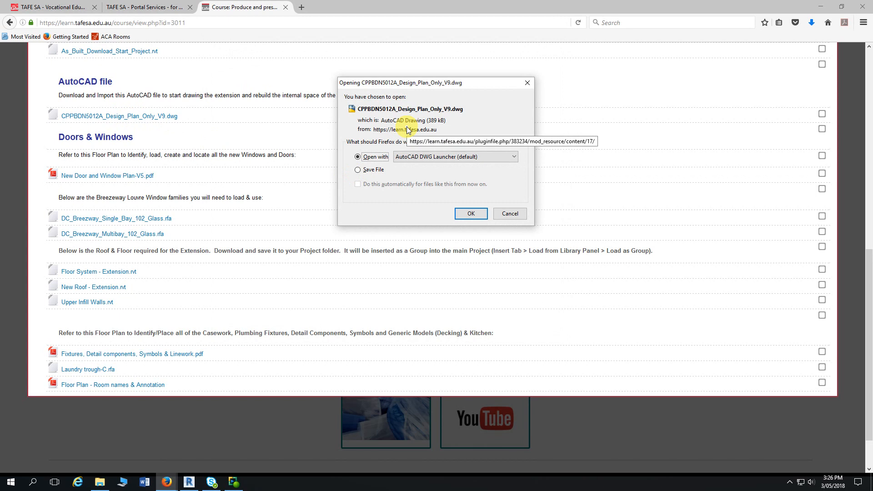
{"action": "left_click", "coordinate": [358, 169]}
{"action": "left_click", "coordinate": [469, 214]}
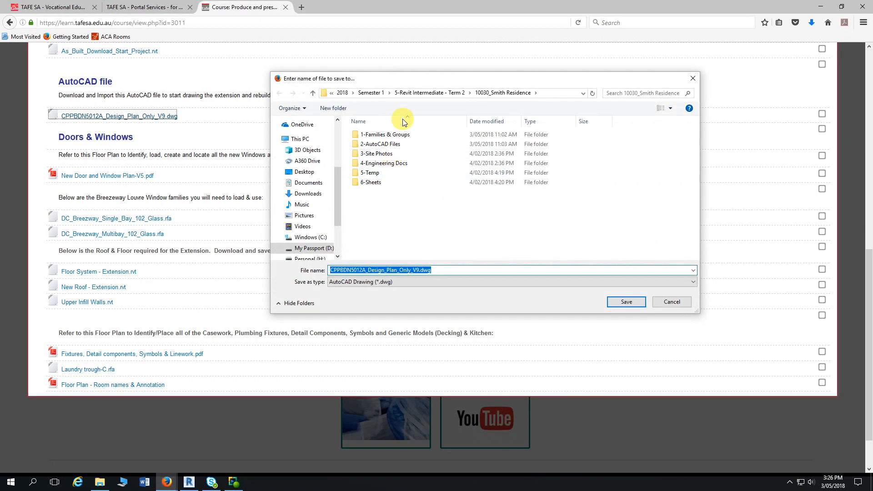
{"action": "left_click", "coordinate": [378, 146]}
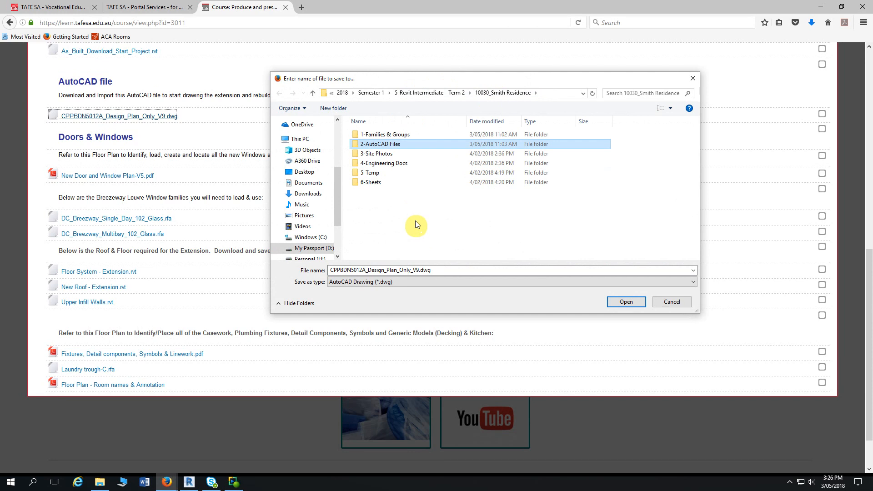
{"action": "double_click", "coordinate": [414, 143]}
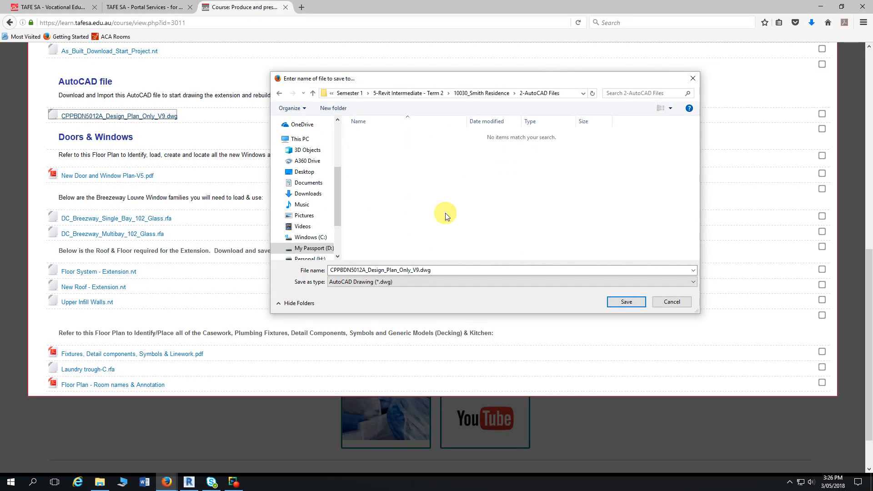
{"action": "left_click", "coordinate": [626, 305]}
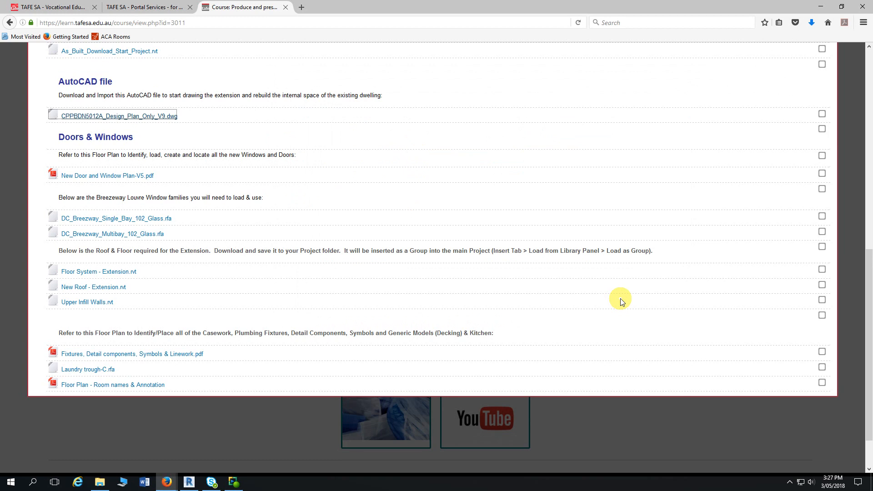
- Switch back to Revit and dock the floating Properties palette beside the Project Browser
{"action": "left_click", "coordinate": [190, 483]}
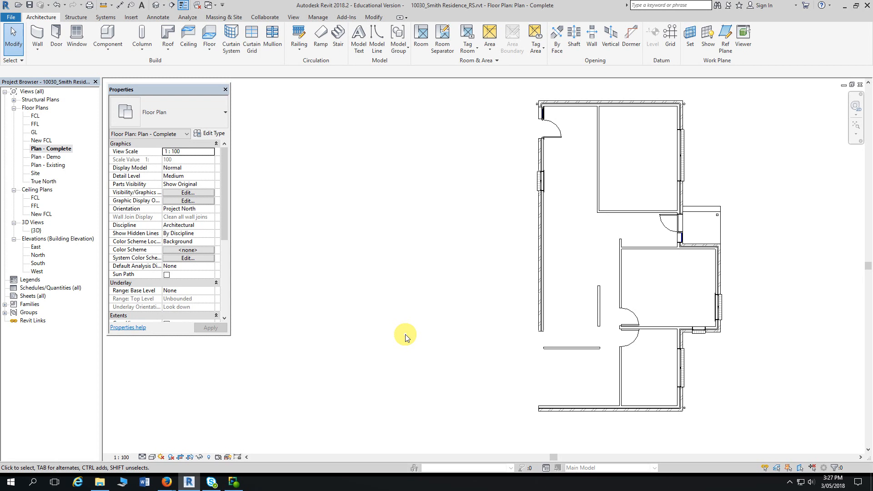
{"action": "double_click", "coordinate": [180, 91]}
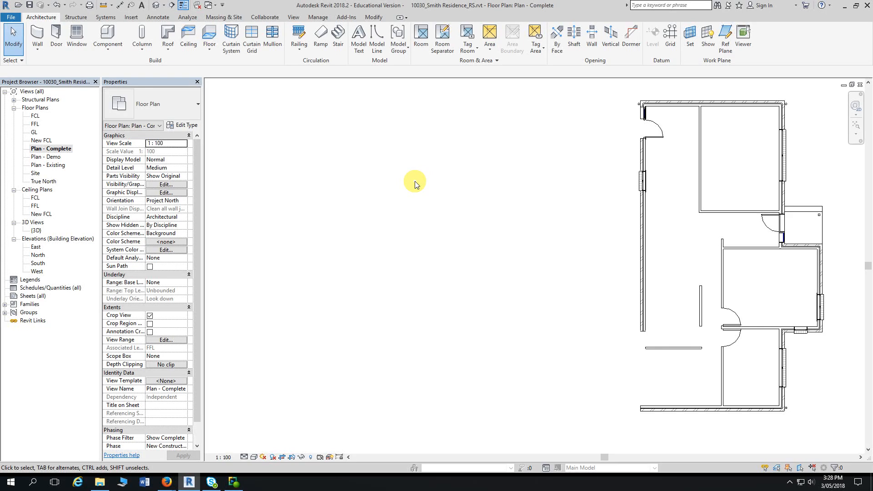
{"action": "scroll", "coordinate": [443, 226], "scroll_direction": "down", "scroll_amount": 1}
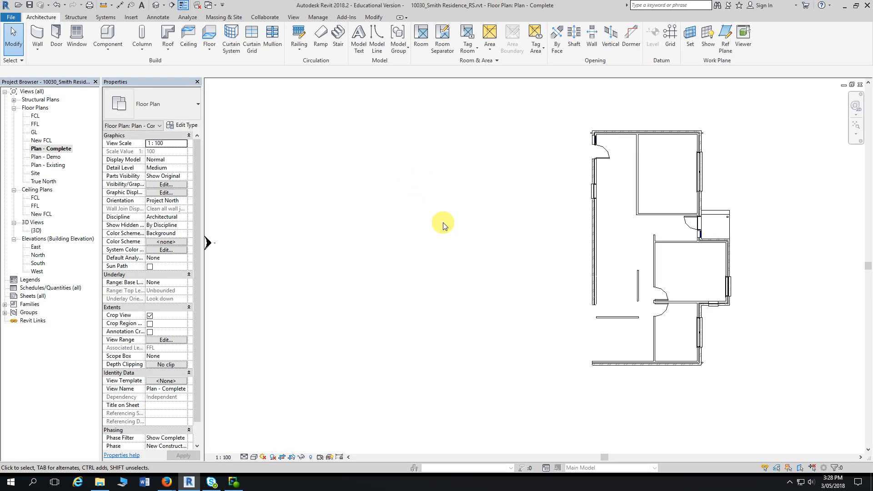
{"action": "scroll", "coordinate": [444, 224], "scroll_direction": "down", "scroll_amount": 1}
{"action": "mouse_move", "coordinate": [468, 224]}
{"action": "middle_mouse_down"}
{"action": "mouse_move", "coordinate": [346, 217]}
{"action": "mouse_move", "coordinate": [364, 203]}
{"action": "mouse_move", "coordinate": [366, 222]}
{"action": "mouse_move", "coordinate": [343, 210]}
{"action": "middle_mouse_up"}
{"action": "scroll", "coordinate": [347, 215], "scroll_direction": "down", "scroll_amount": 2}
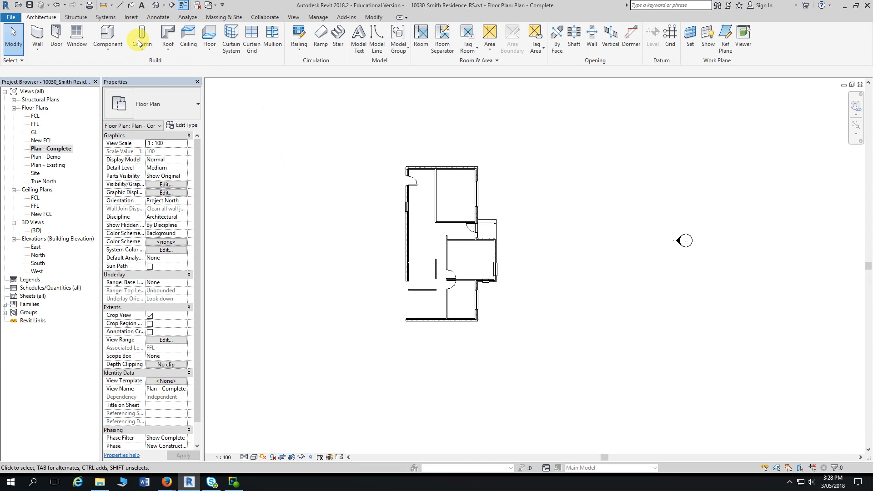
- Start a CAD import and select CPPBDN5012A_Design_Plan_Only_V9.dwg from the 2-AutoCAD Files folder
{"action": "left_click", "coordinate": [130, 18]}
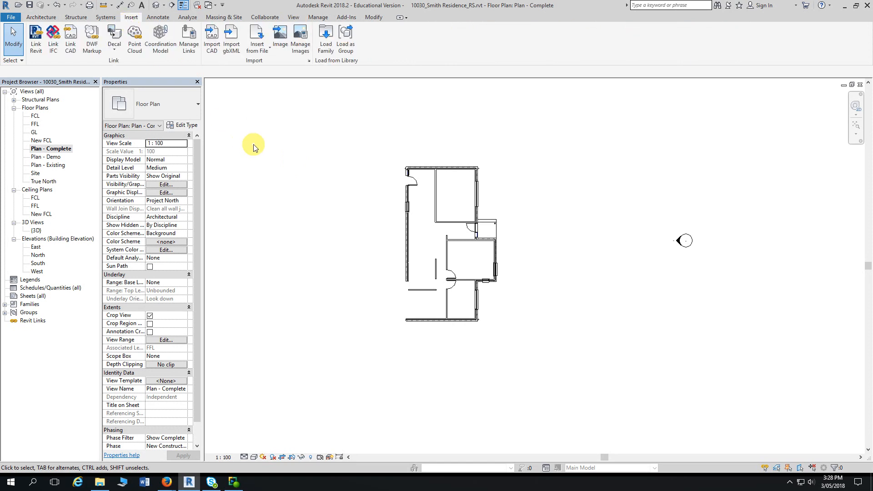
{"action": "left_click", "coordinate": [217, 54]}
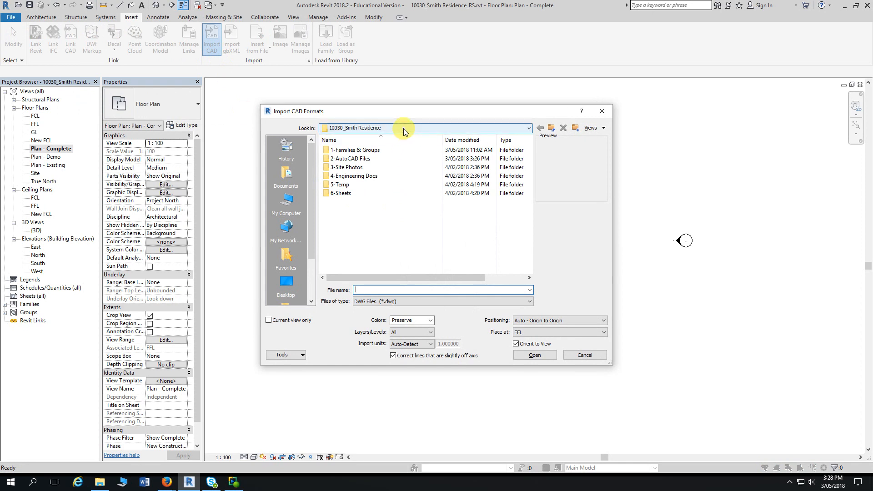
{"action": "double_click", "coordinate": [356, 160]}
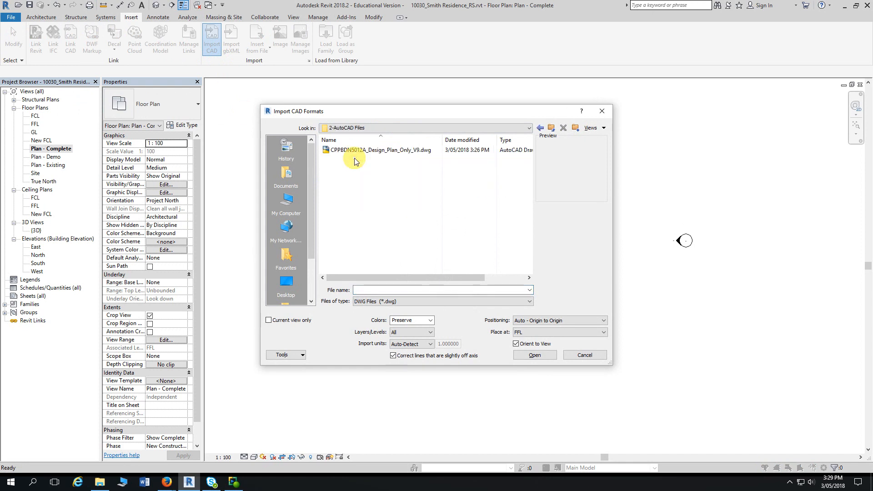
{"action": "left_click", "coordinate": [364, 152]}
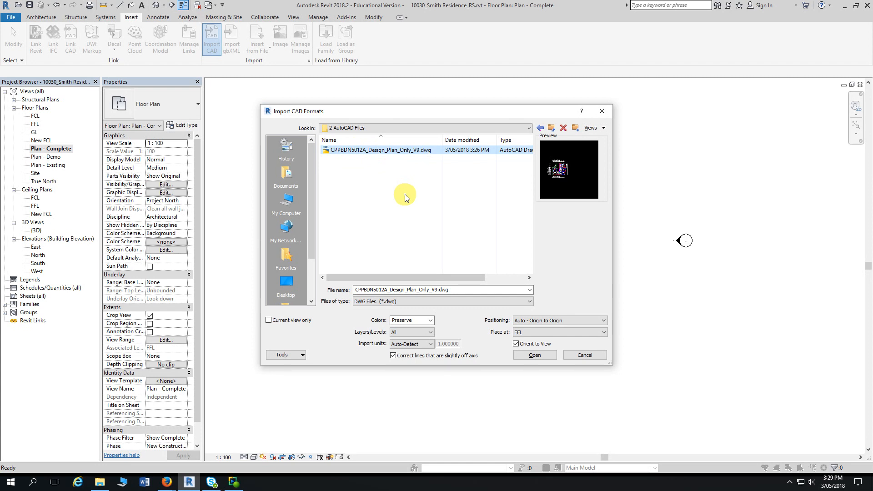
- Import the drawing into the current view only, with Preserve colors and Auto - Origin to Origin positioning
{"action": "left_click_drag", "start_coordinate": [411, 113], "coordinate": [509, 48]}
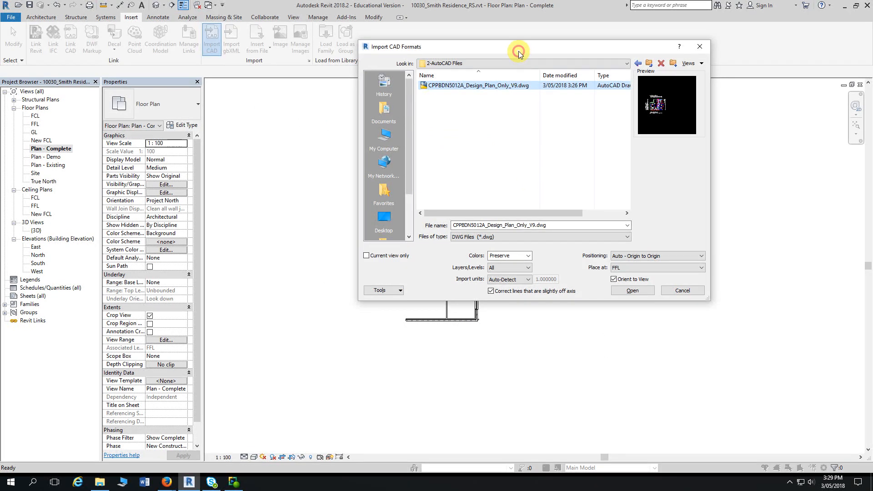
{"action": "left_click_drag", "start_coordinate": [519, 52], "coordinate": [544, 43]}
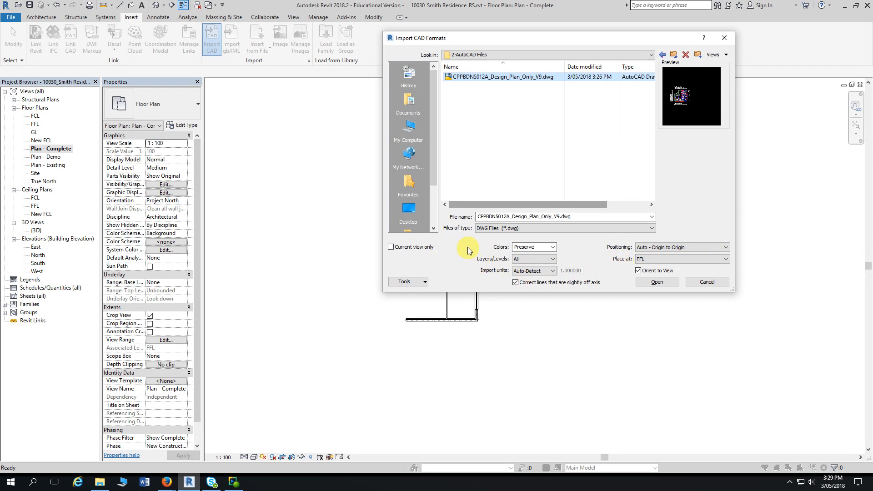
{"action": "left_click", "coordinate": [552, 247]}
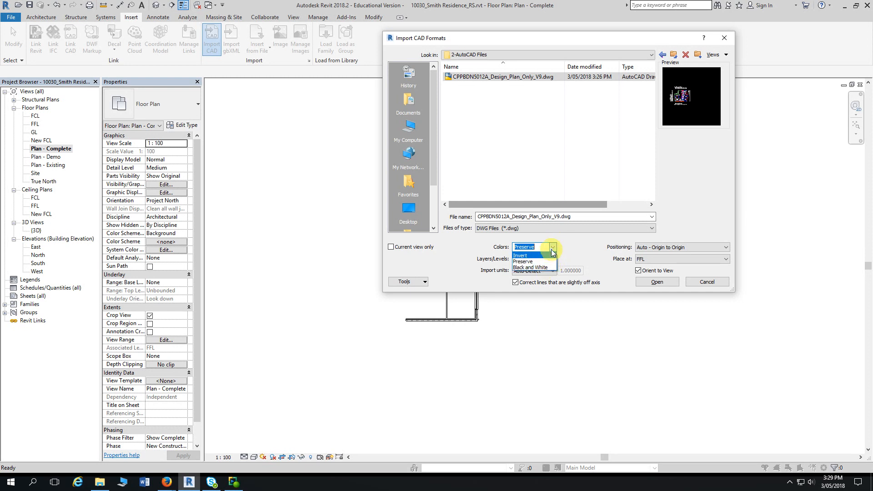
{"action": "left_click", "coordinate": [553, 250]}
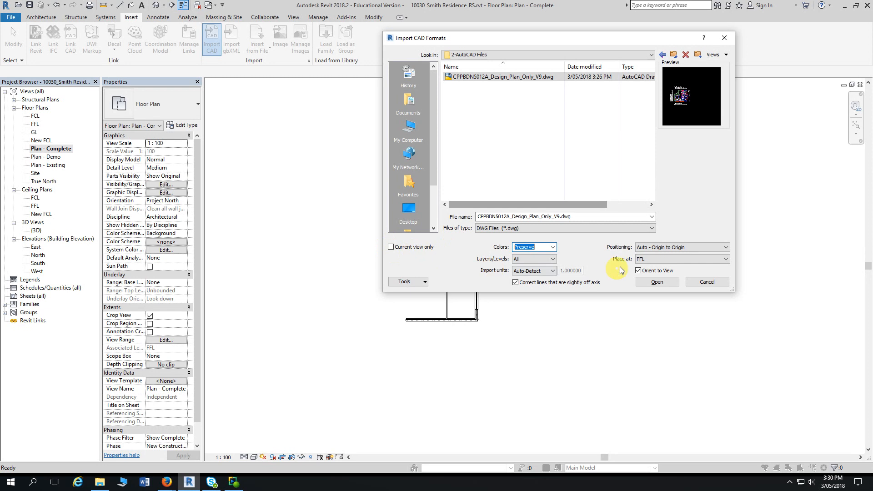
{"action": "left_click", "coordinate": [391, 248]}
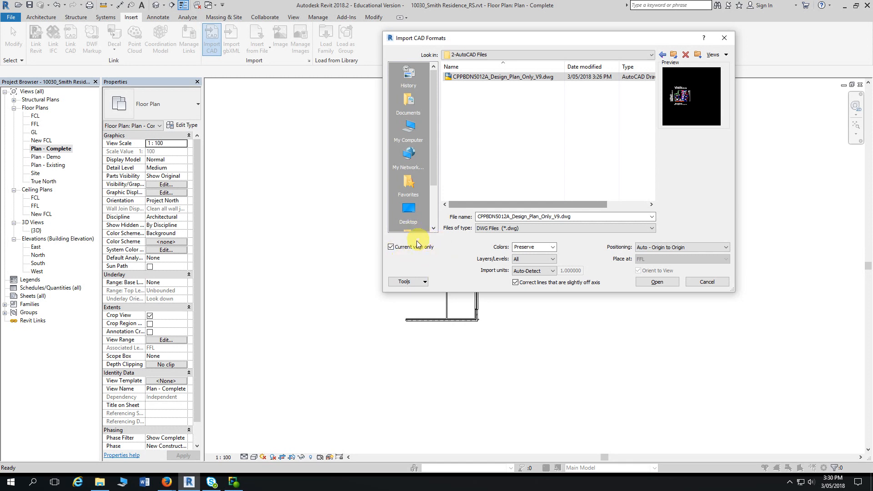
{"action": "left_click", "coordinate": [655, 283]}
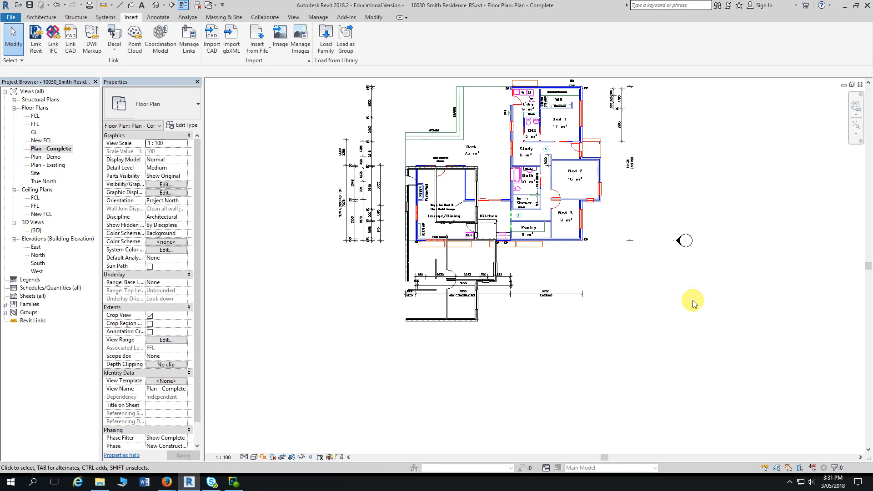
- Move the imported design plan roughly over the existing house walls and deselect it
{"action": "middle_click_drag", "start_coordinate": [591, 206], "coordinate": [584, 244]}
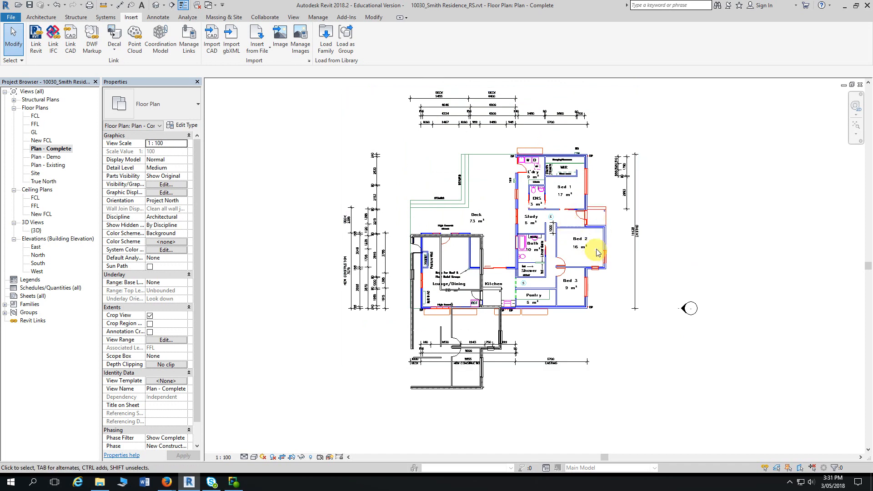
{"action": "left_click", "coordinate": [580, 222]}
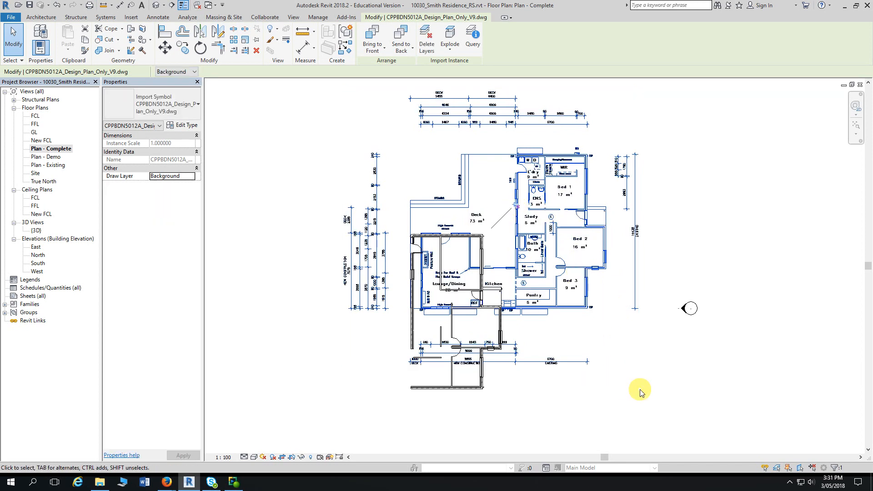
{"action": "middle_click_drag", "start_coordinate": [636, 383], "coordinate": [675, 266]}
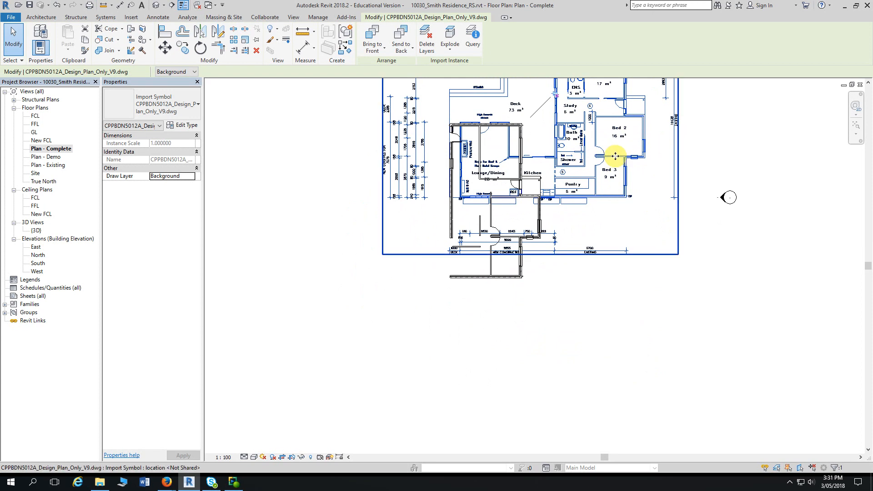
{"action": "left_click_drag", "start_coordinate": [615, 155], "coordinate": [504, 230]}
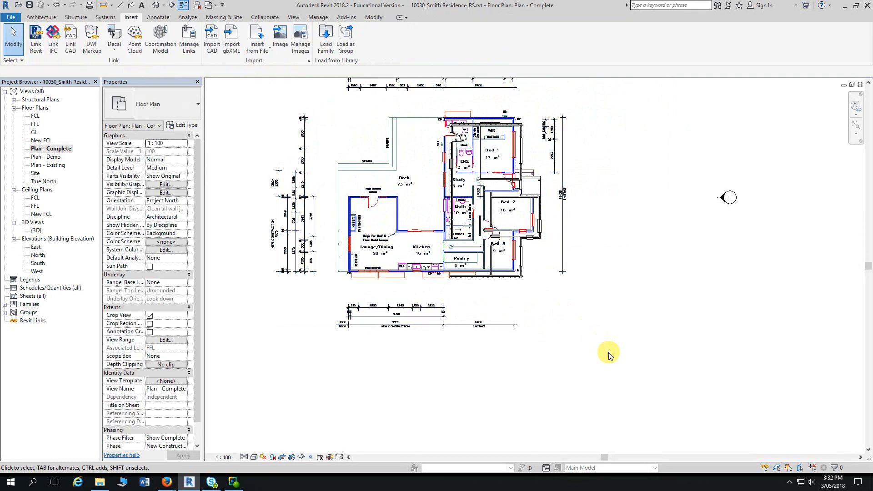
{"action": "left_click", "coordinate": [605, 350]}
- Align the design plan's outer Bed 3 side wall line with the outer face of the existing house's side wall
{"action": "scroll", "coordinate": [527, 302], "scroll_direction": "up", "scroll_amount": 5}
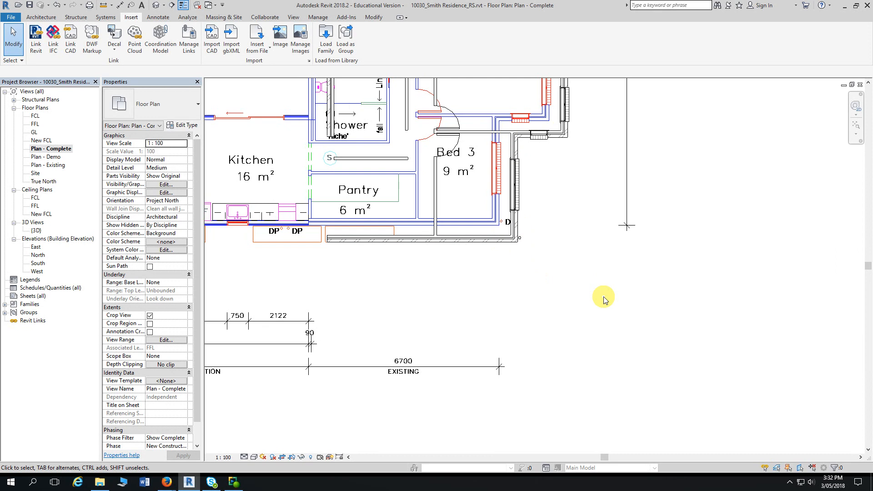
{"action": "scroll", "coordinate": [476, 198], "scroll_direction": "up", "scroll_amount": 1}
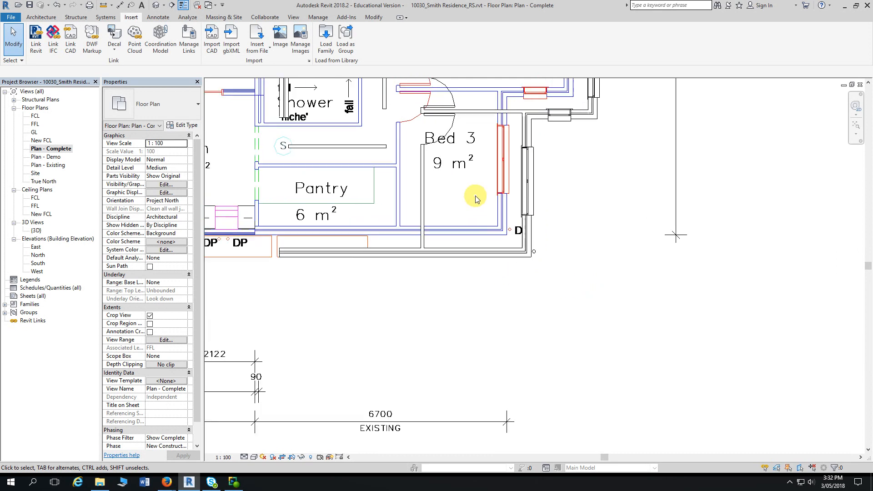
{"action": "scroll", "coordinate": [476, 199], "scroll_direction": "up", "scroll_amount": 3}
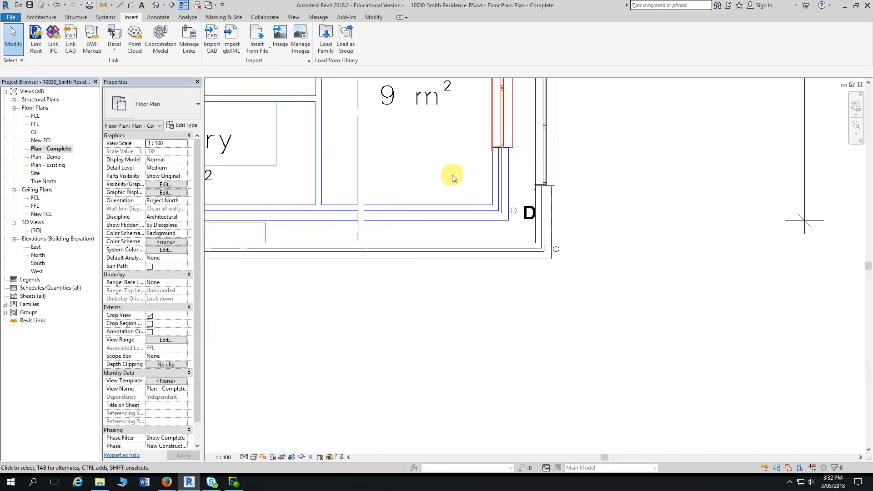
{"action": "middle_click_drag", "start_coordinate": [452, 177], "coordinate": [455, 207]}
{"action": "scroll", "coordinate": [455, 205], "scroll_direction": "up", "scroll_amount": 1}
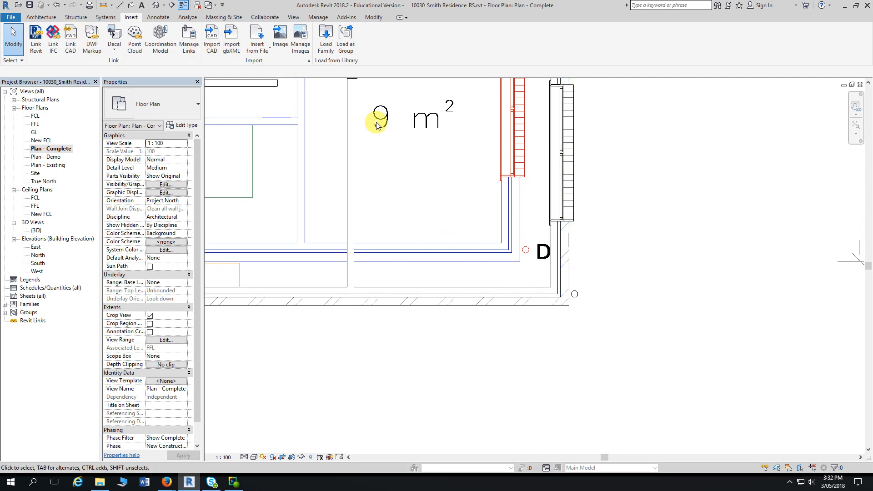
{"action": "left_click", "coordinate": [373, 20]}
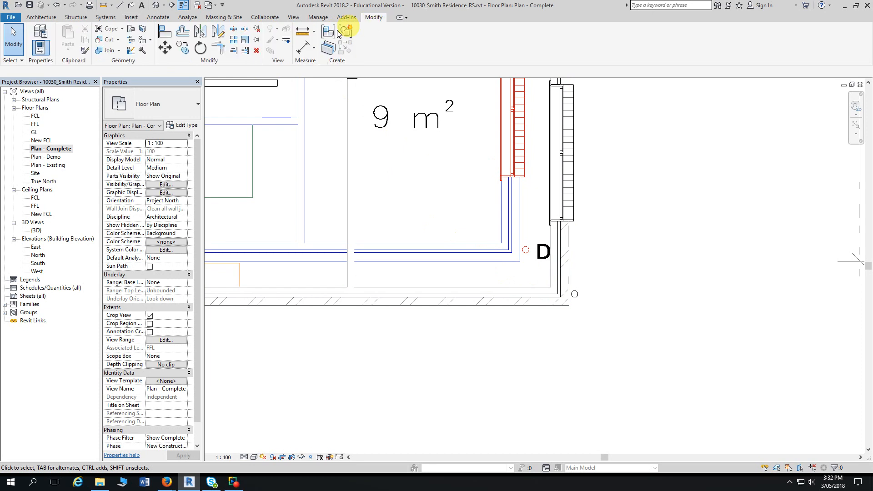
{"action": "left_click", "coordinate": [168, 35]}
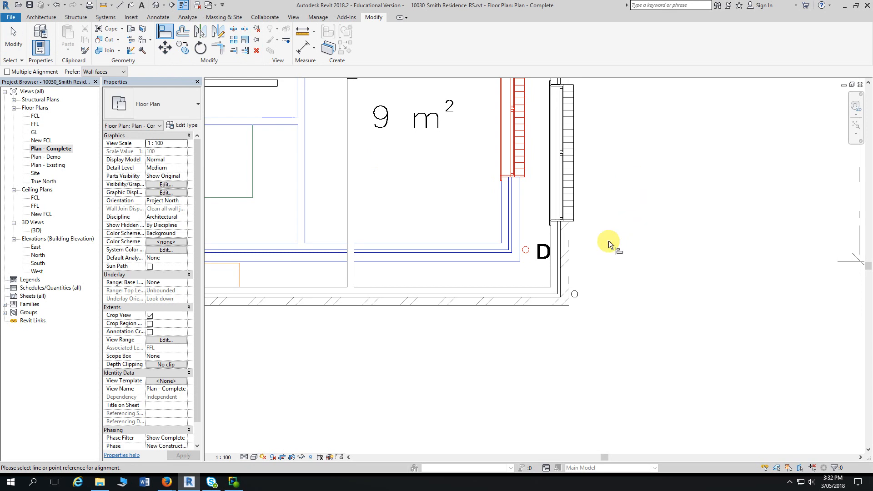
{"action": "left_click", "coordinate": [570, 238]}
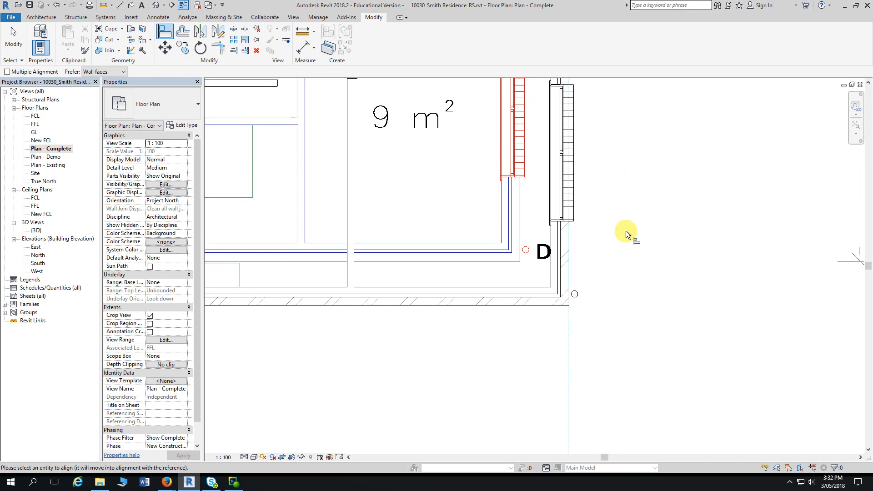
{"action": "left_click", "coordinate": [520, 196]}
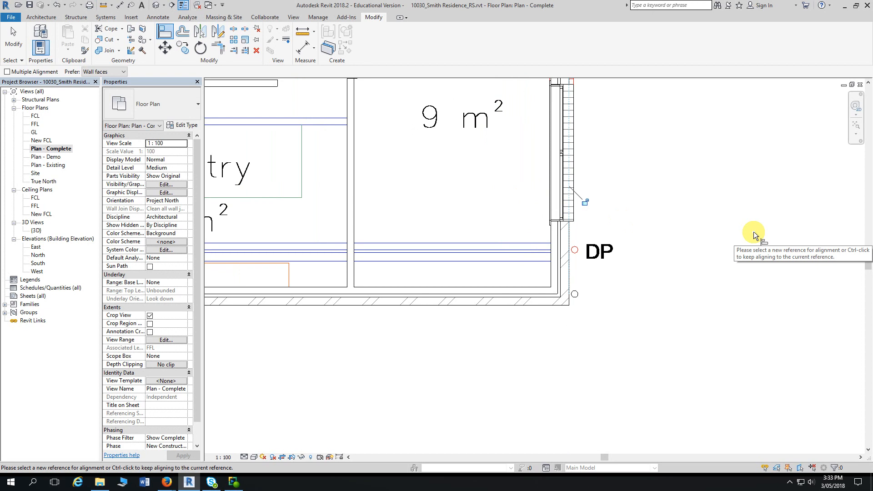
- Align the design plan's outer wall line below the Pantry and Bed 3 with the existing wall's outer face, and end the Align command
{"action": "middle_click_drag", "start_coordinate": [695, 261], "coordinate": [720, 214]}
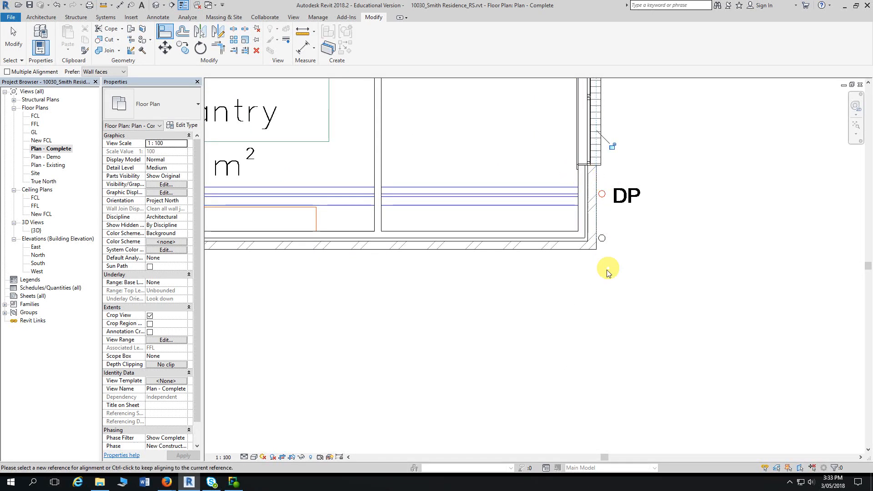
{"action": "left_click", "coordinate": [531, 249]}
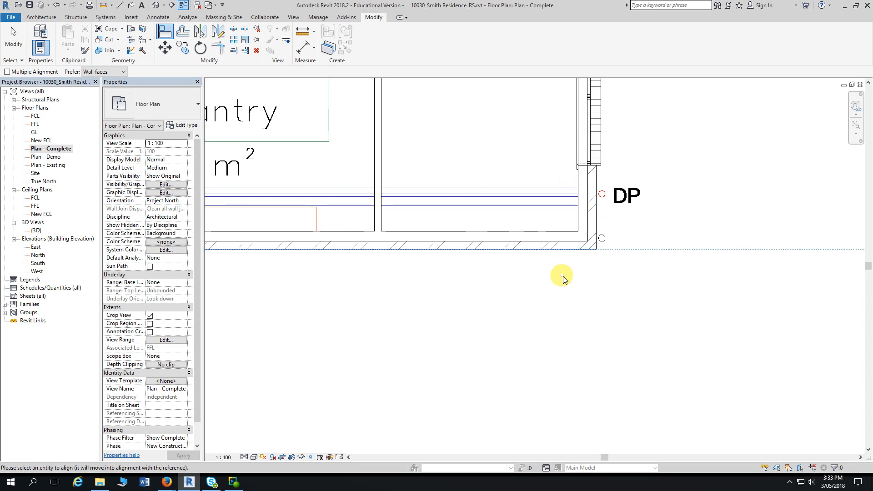
{"action": "left_click", "coordinate": [545, 205]}
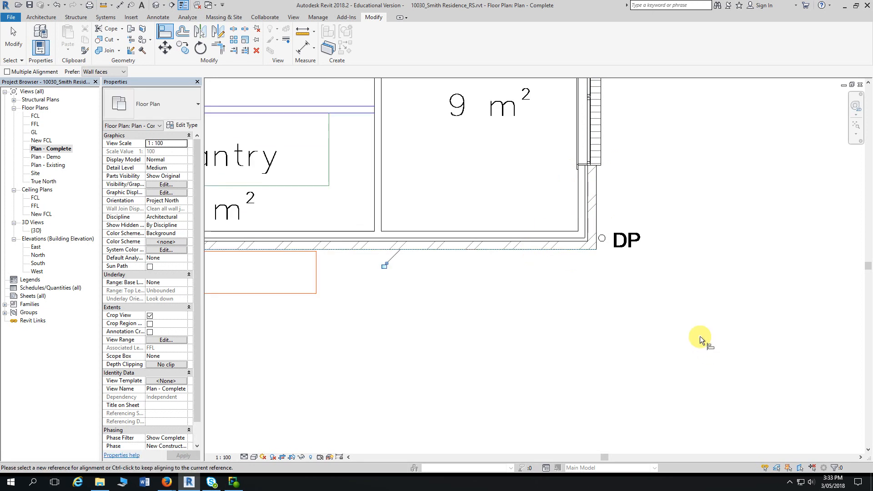
{"action": "scroll", "coordinate": [700, 339], "scroll_direction": "down", "scroll_amount": 2}
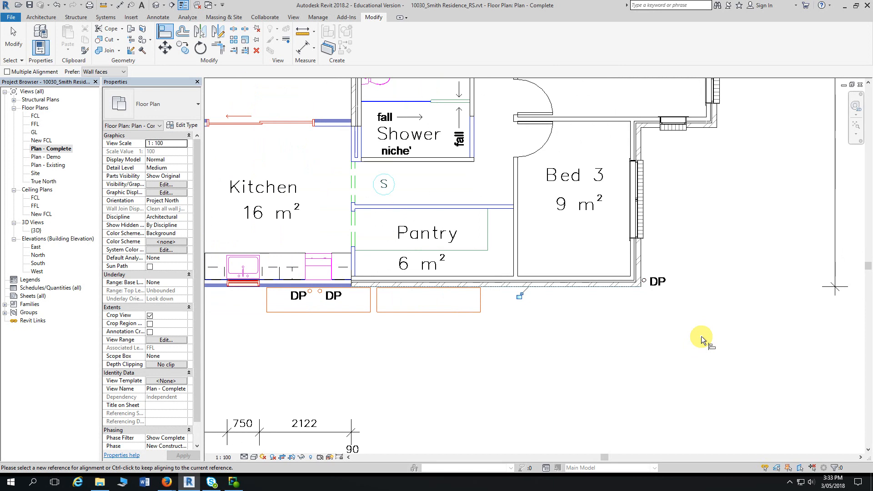
{"action": "key", "text": "Escape"}
- Pin the aligned design plan import in place and deselect it
{"action": "scroll", "coordinate": [700, 341], "scroll_direction": "down", "scroll_amount": 3}
{"action": "middle_click_drag", "start_coordinate": [620, 357], "coordinate": [666, 421]}
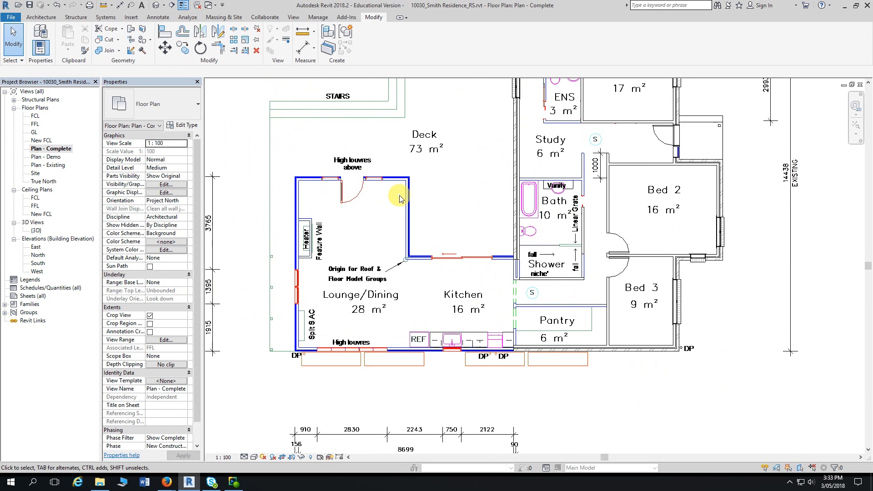
{"action": "left_click", "coordinate": [410, 219]}
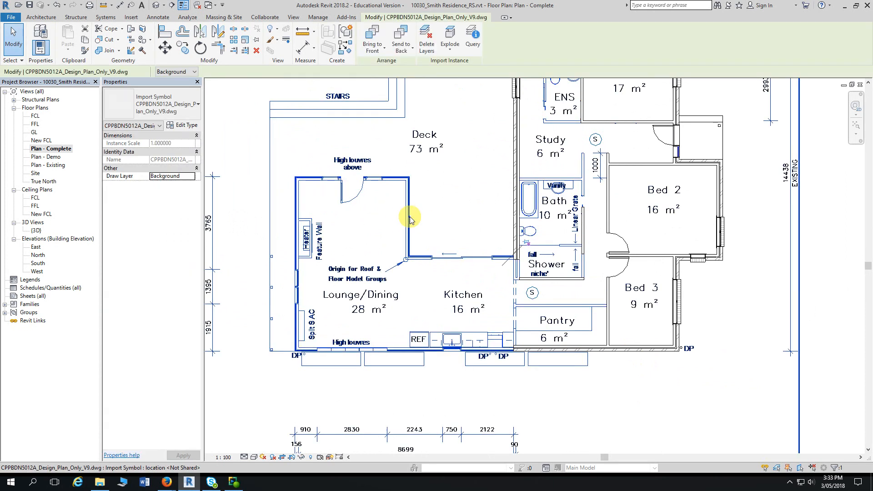
{"action": "scroll", "coordinate": [410, 220], "scroll_direction": "down", "scroll_amount": 3}
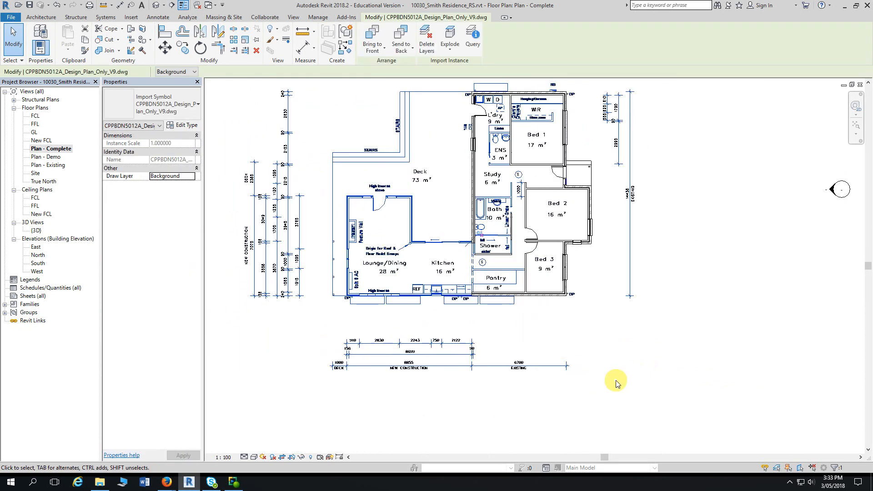
{"action": "scroll", "coordinate": [446, 234], "scroll_direction": "up", "scroll_amount": 5}
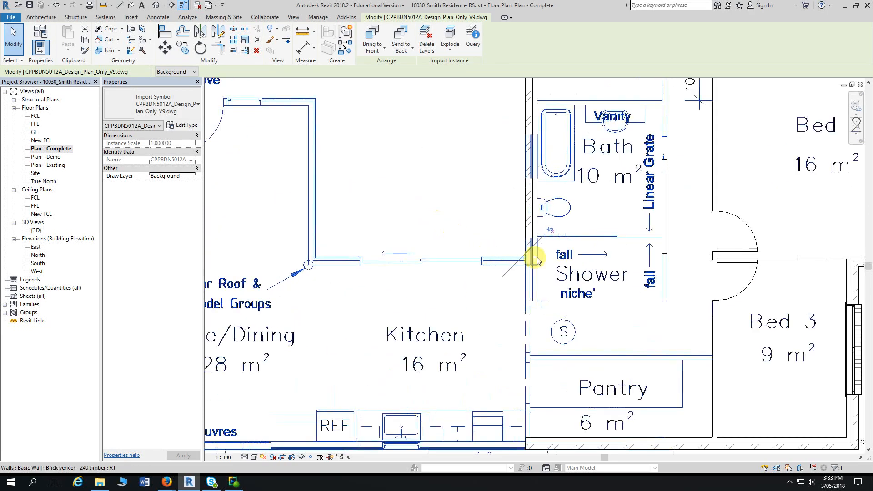
{"action": "left_click", "coordinate": [552, 232]}
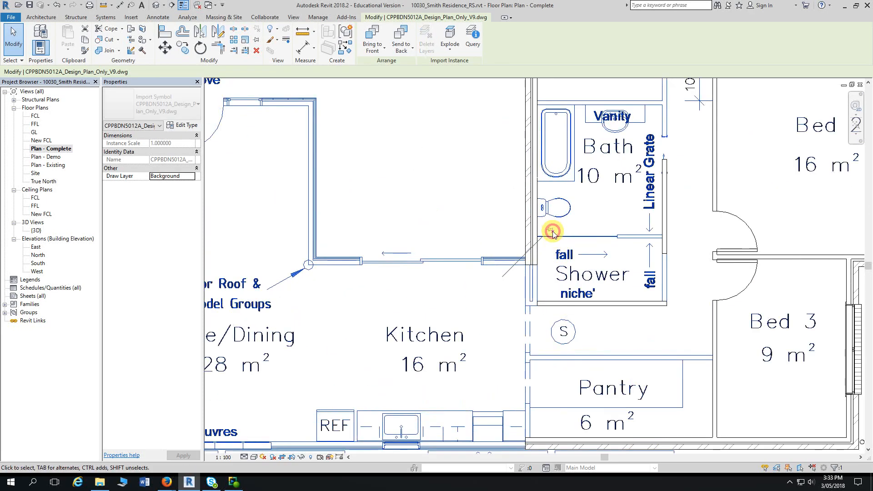
{"action": "left_click", "coordinate": [458, 201]}
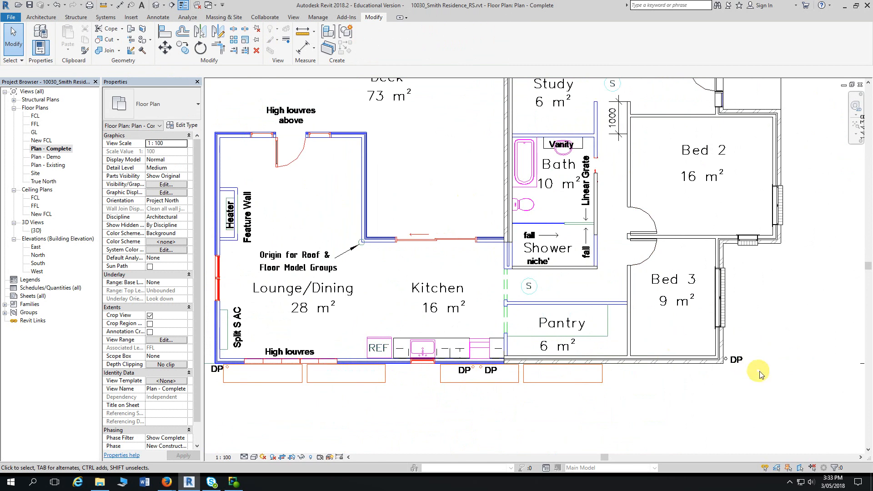
- Review the whole imported design plan over the existing house, including its deck, dimensions and room text
{"action": "scroll", "coordinate": [766, 374], "scroll_direction": "down", "scroll_amount": 3}
{"action": "scroll", "coordinate": [785, 391], "scroll_direction": "down", "scroll_amount": 2}
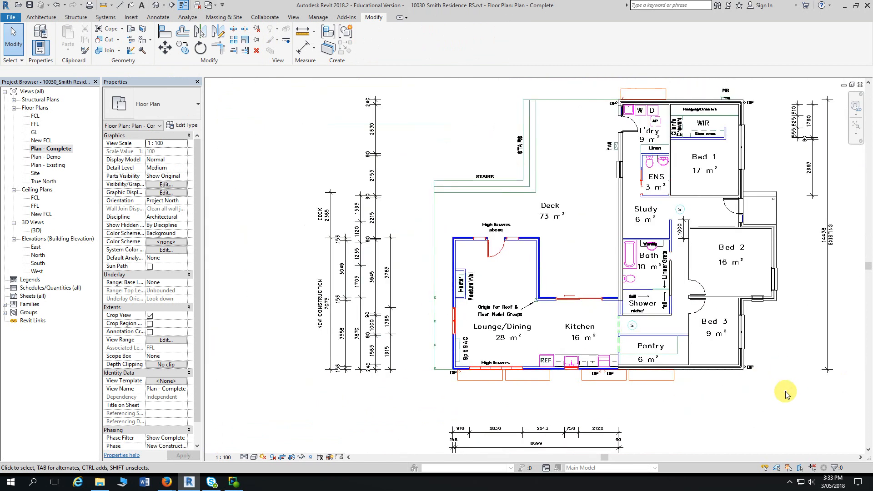
{"action": "middle_click_drag", "start_coordinate": [785, 392], "coordinate": [706, 392]}
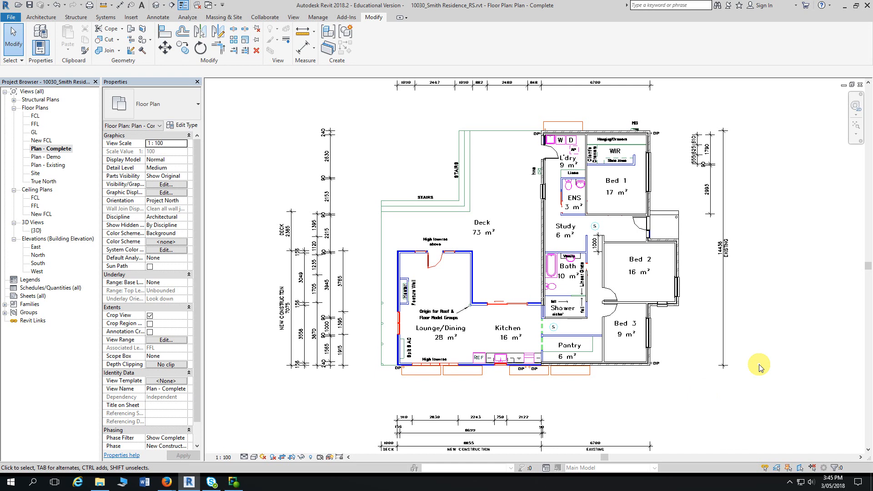
{"action": "left_click", "coordinate": [467, 145]}
{"action": "left_click", "coordinate": [700, 231]}
{"action": "scroll", "coordinate": [767, 231], "scroll_direction": "down", "scroll_amount": 3}
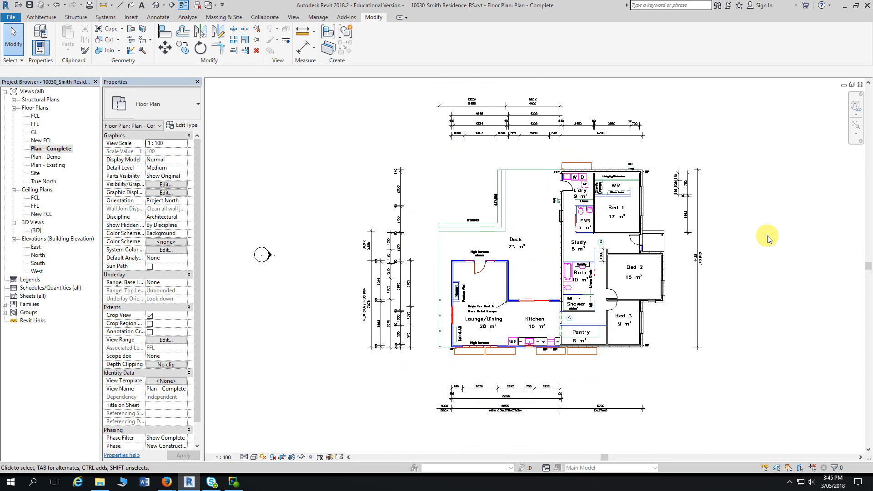
{"action": "scroll", "coordinate": [768, 234], "scroll_direction": "up", "scroll_amount": 2}
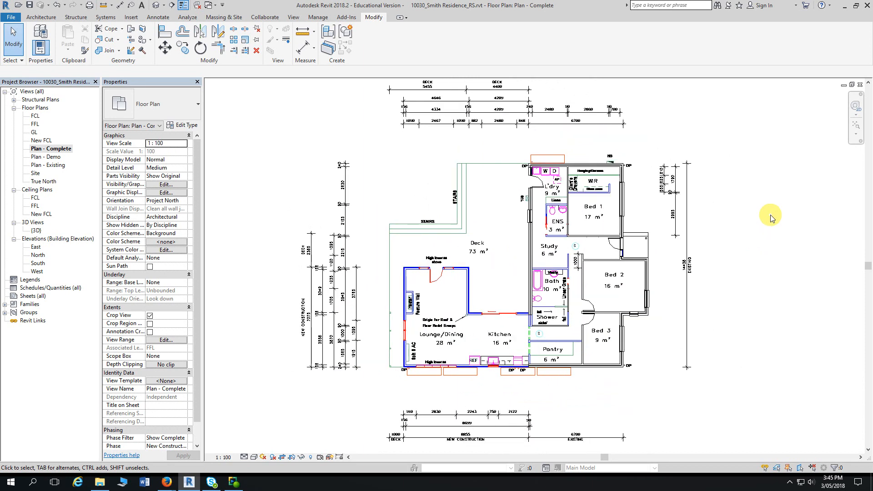
{"action": "scroll", "coordinate": [772, 225], "scroll_direction": "down", "scroll_amount": 1}
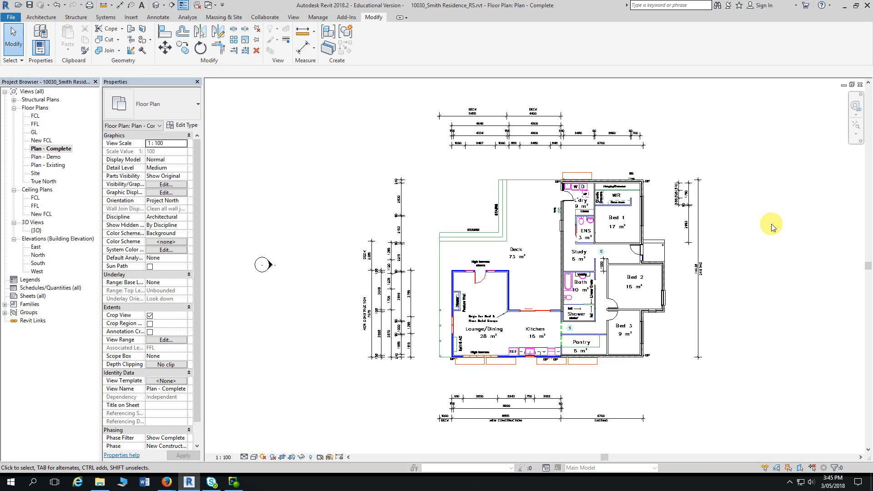
{"action": "scroll", "coordinate": [772, 226], "scroll_direction": "up", "scroll_amount": 1}
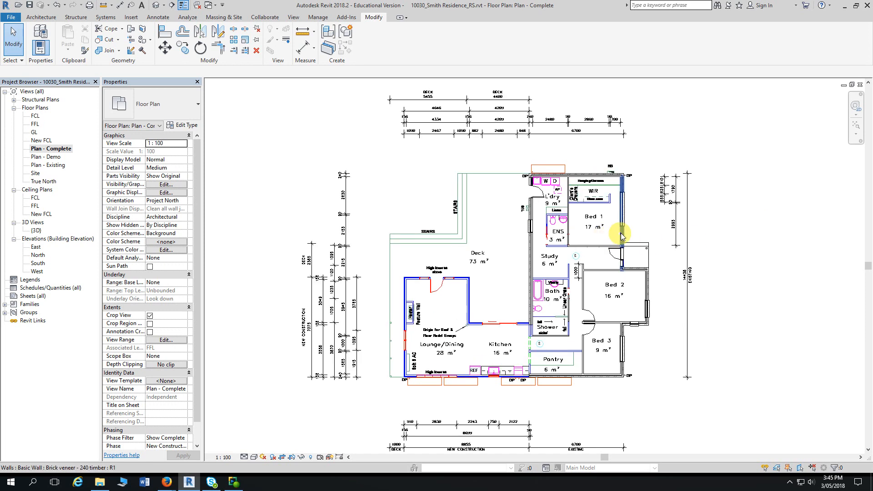
{"action": "left_click", "coordinate": [574, 132]}
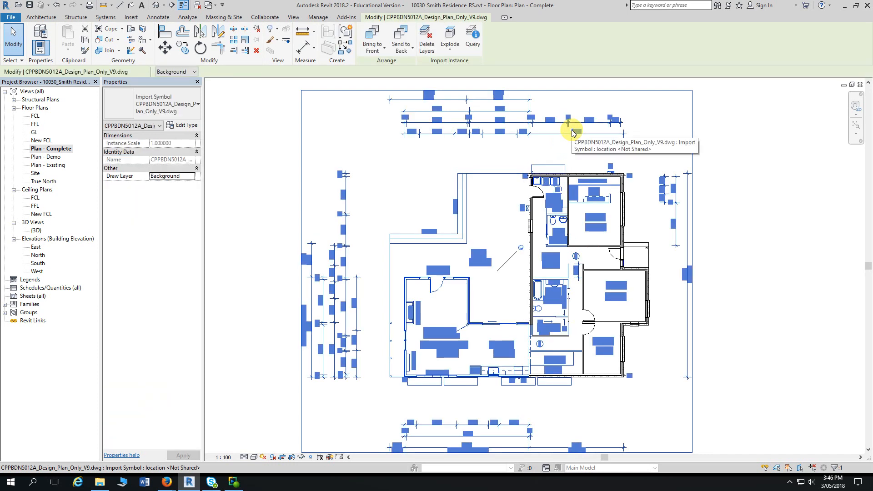
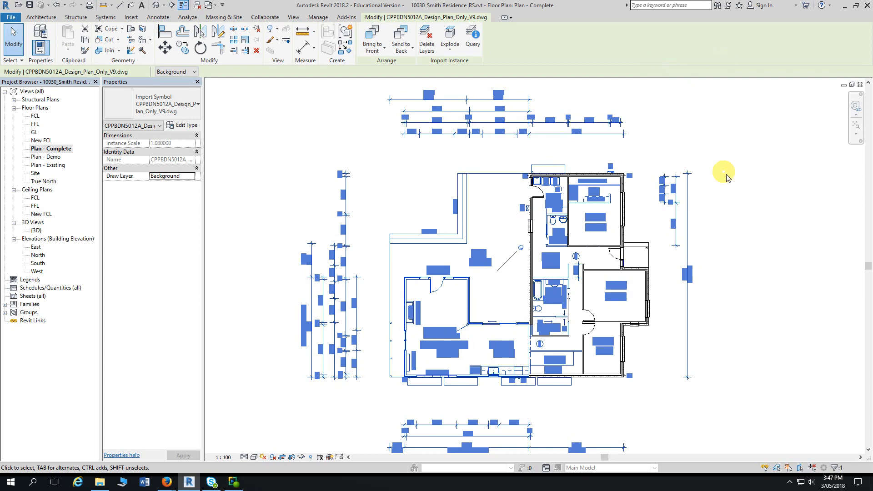
{"action": "left_click", "coordinate": [772, 199]}
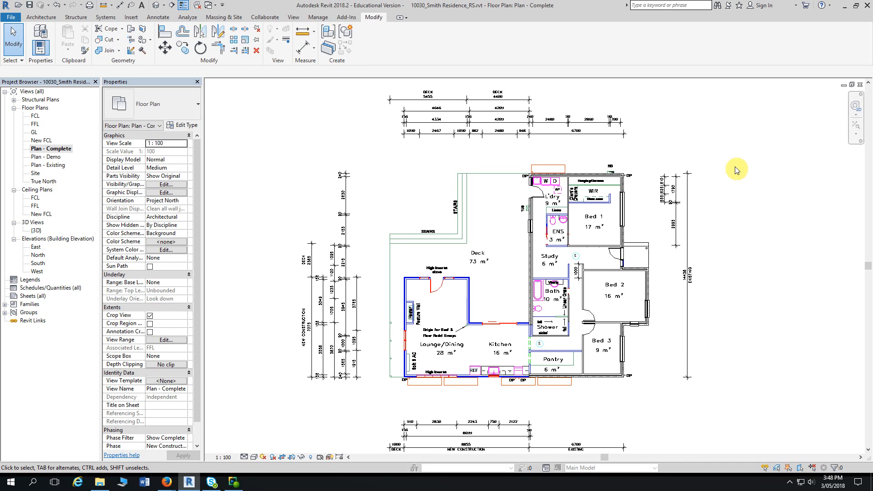
- Query a dimension line of the imported plan and hide its A-ANNO-DIMS layer in the view
{"action": "left_click", "coordinate": [595, 125]}
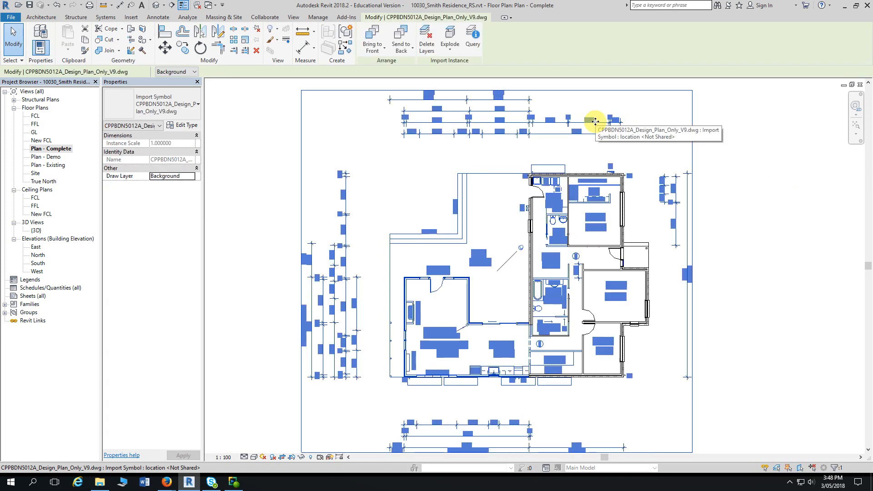
{"action": "left_click", "coordinate": [473, 40]}
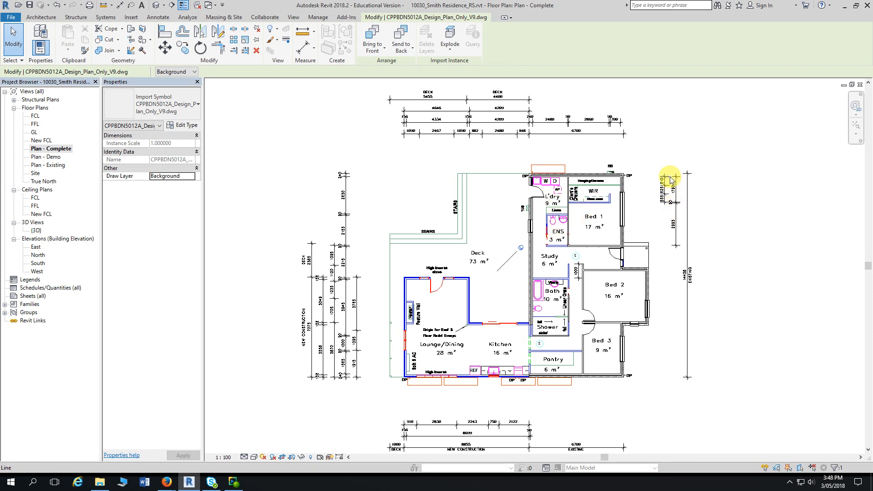
{"action": "left_click", "coordinate": [559, 136]}
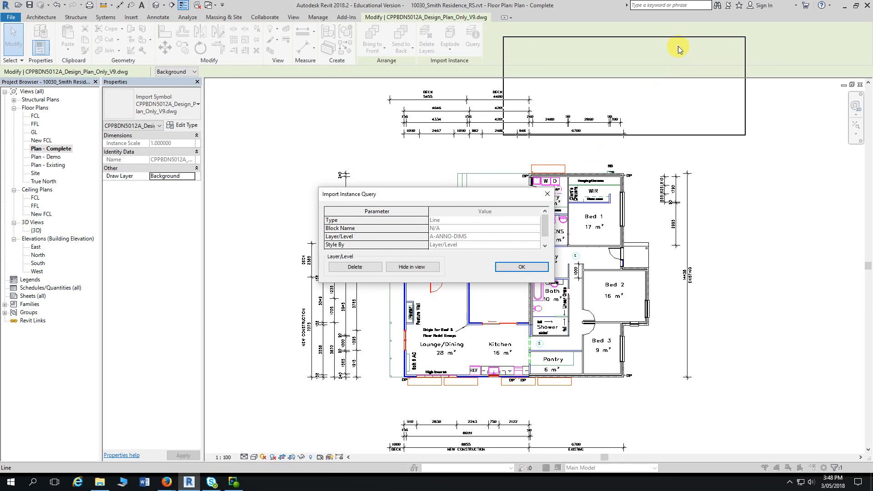
{"action": "left_click_drag", "start_coordinate": [679, 46], "coordinate": [679, 46]}
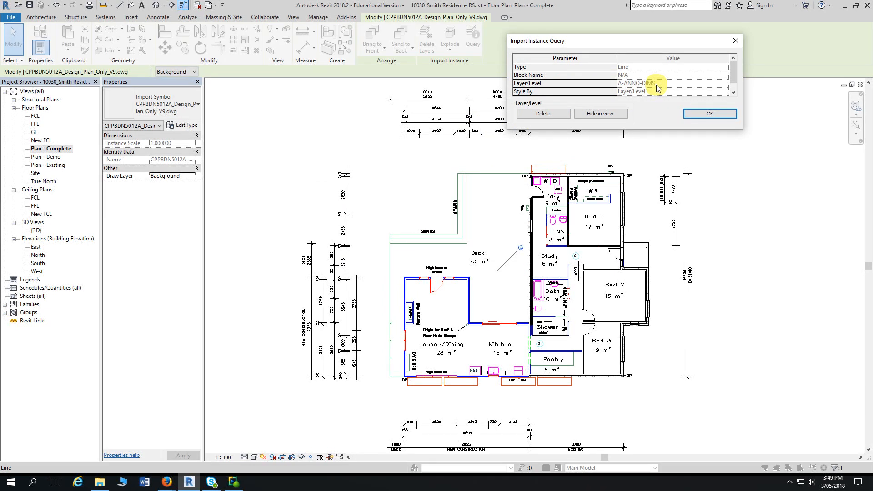
{"action": "left_click", "coordinate": [605, 115]}
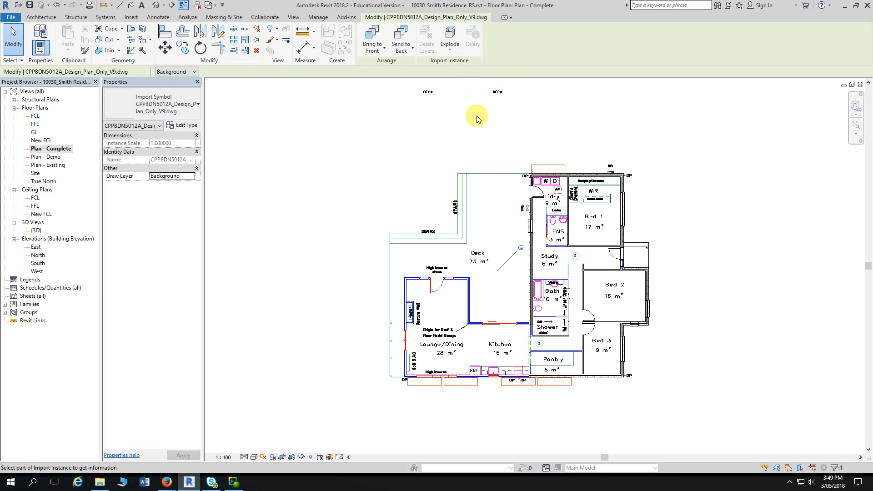
- Query the DECK text in the import and hide its G-ANNO-TEXT layer in the view
{"action": "left_click", "coordinate": [499, 94]}
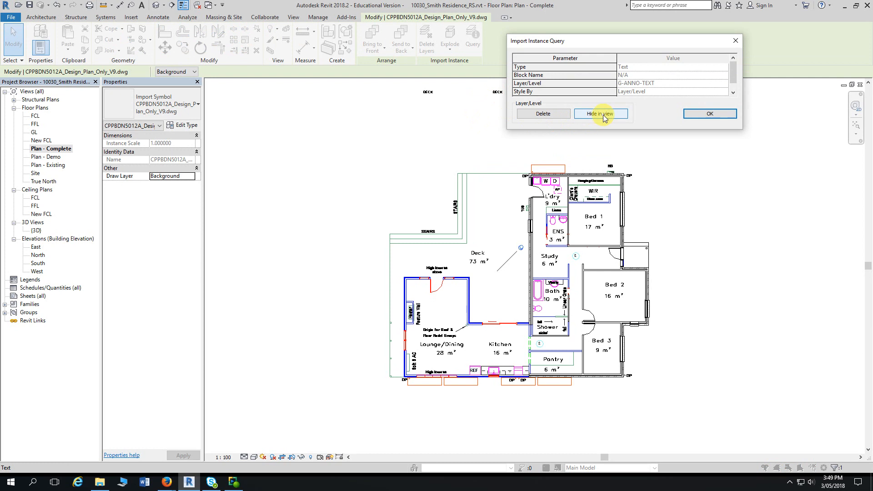
{"action": "left_click", "coordinate": [604, 115]}
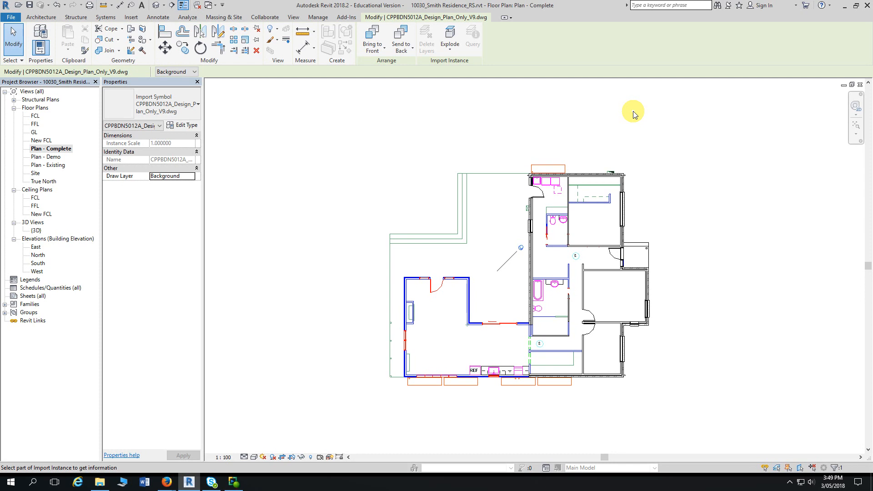
{"action": "scroll", "coordinate": [404, 201], "scroll_direction": "up", "scroll_amount": 3}
{"action": "middle_click_drag", "start_coordinate": [403, 201], "coordinate": [382, 146]}
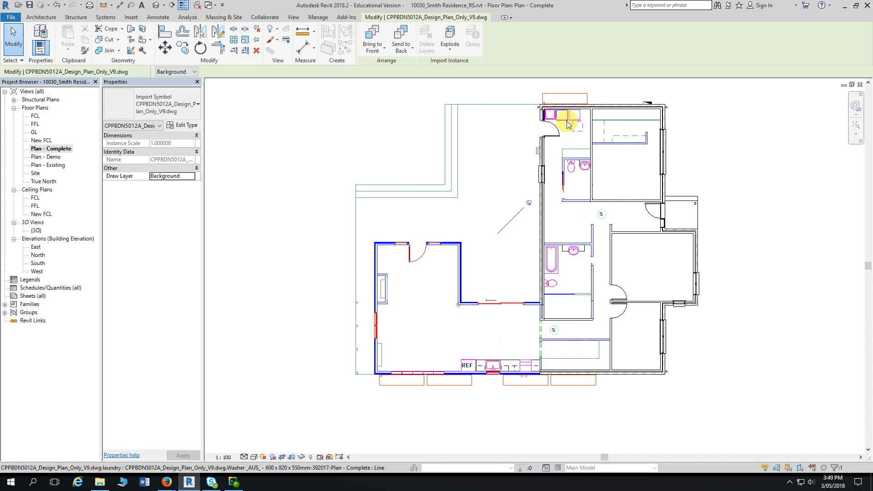
- Query the laundry trough in the imported plan and hide its P-SANR-FIXT layer in the view
{"action": "scroll", "coordinate": [566, 124], "scroll_direction": "up", "scroll_amount": 2}
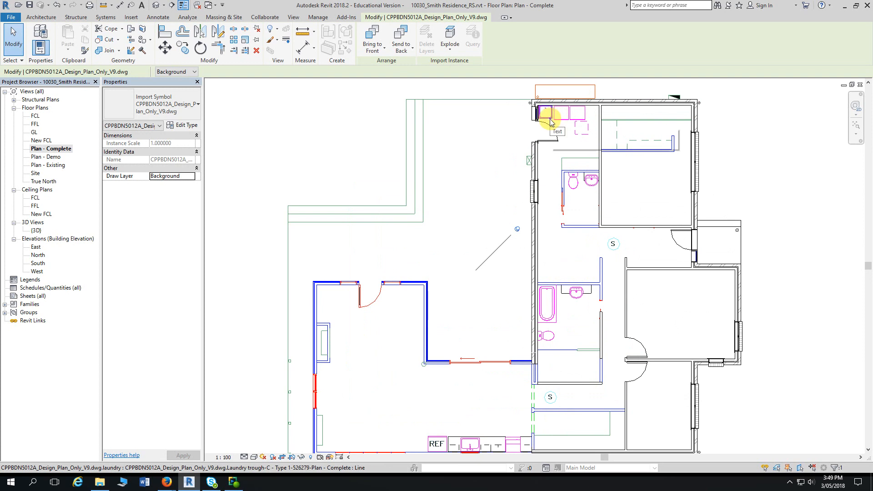
{"action": "left_click", "coordinate": [551, 121]}
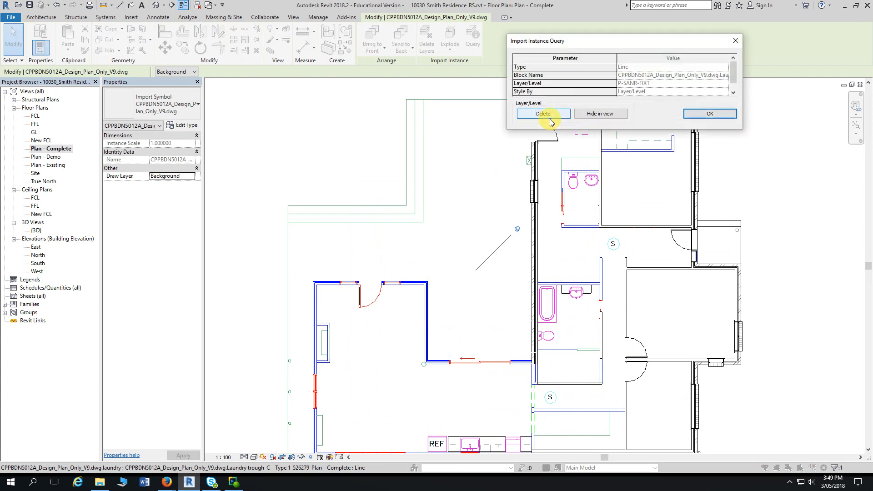
{"action": "left_click", "coordinate": [599, 115]}
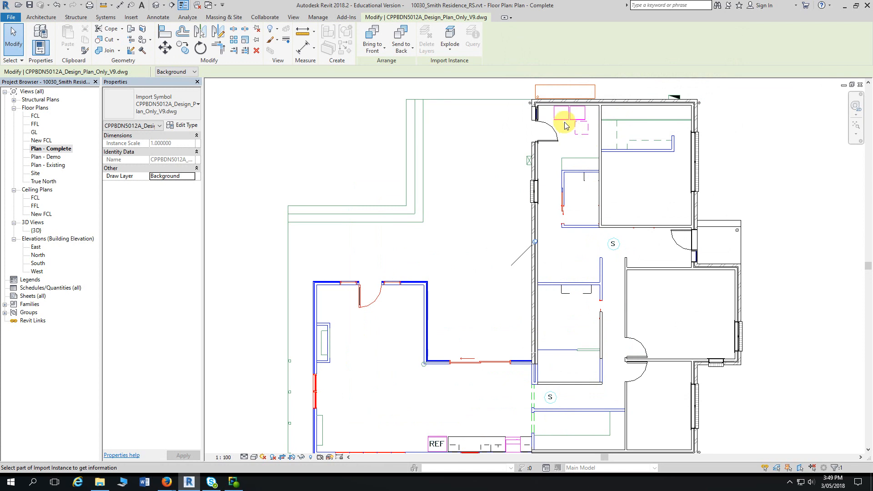
- Query the laundry appliances and the dashed square beside them, hiding the appliance layer and the A-DETL layer in the view
{"action": "left_click", "coordinate": [565, 114]}
{"action": "left_click", "coordinate": [593, 115]}
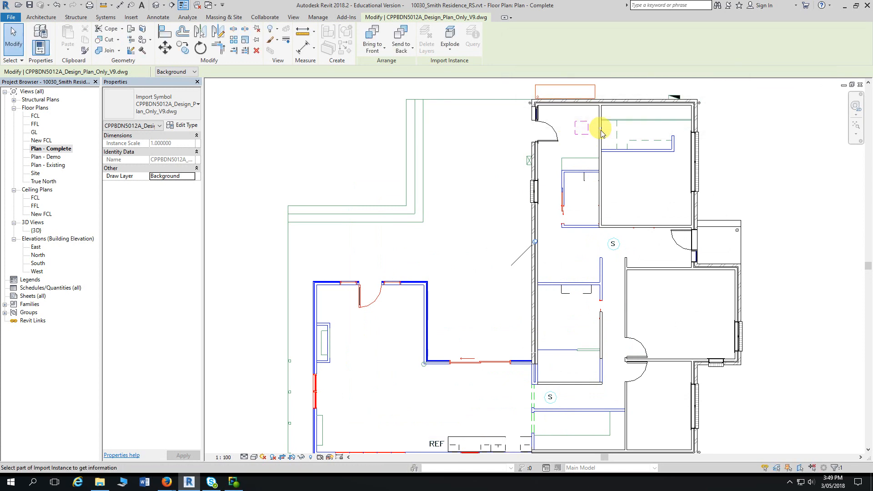
{"action": "left_click", "coordinate": [584, 132]}
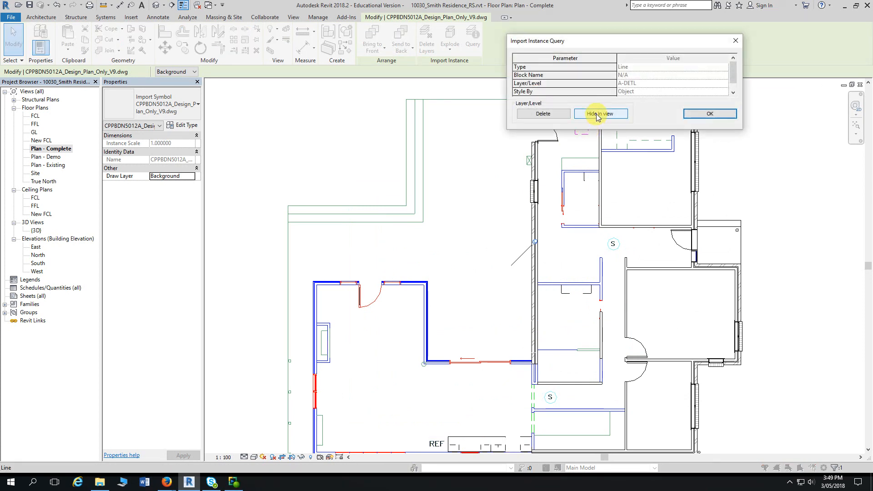
{"action": "left_click", "coordinate": [597, 113]}
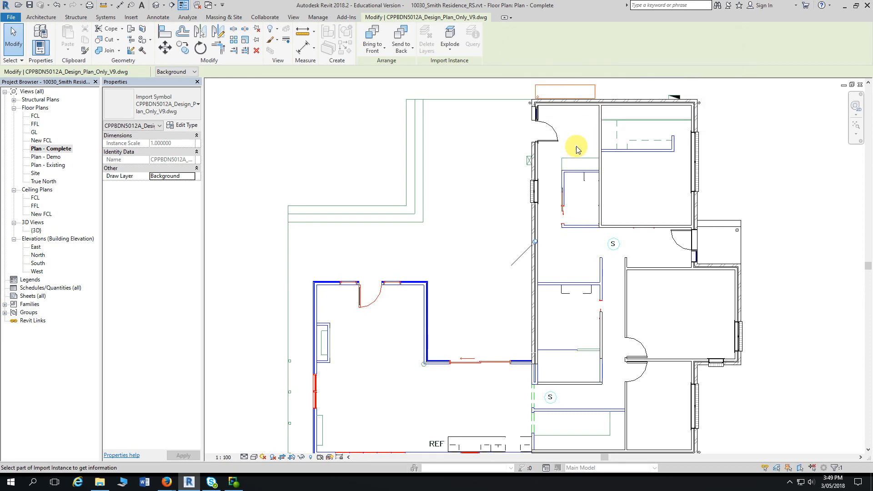
- Query the thin green robe line in the upper bedroom and hide its A-DETL-THIN layer in the view
{"action": "scroll", "coordinate": [654, 124], "scroll_direction": "up", "scroll_amount": 3}
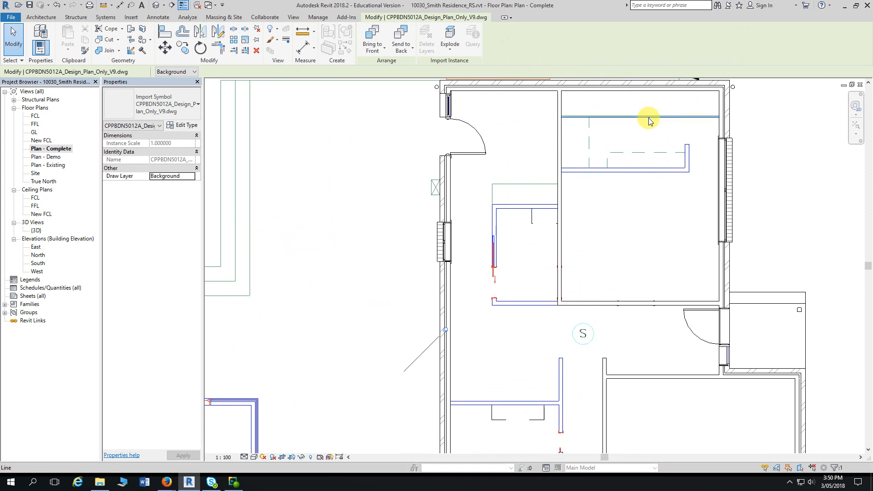
{"action": "left_click", "coordinate": [648, 116]}
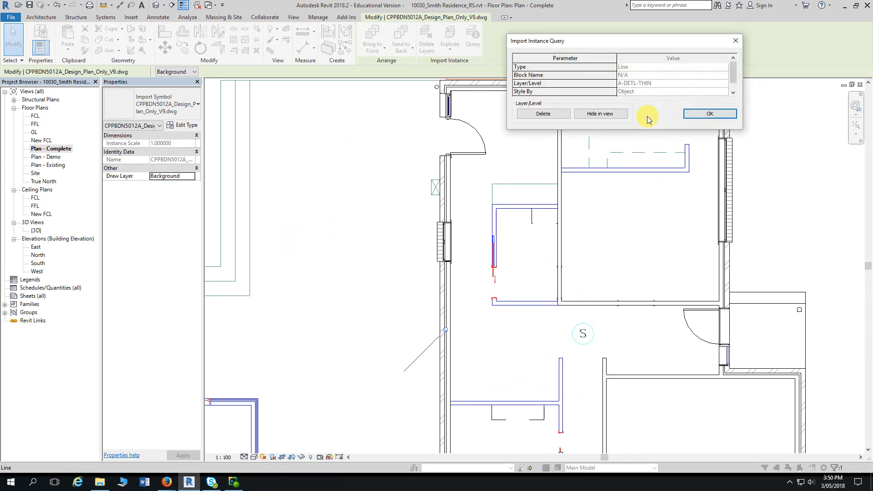
{"action": "left_click", "coordinate": [607, 114]}
{"action": "scroll", "coordinate": [609, 114], "scroll_direction": "down", "scroll_amount": 2}
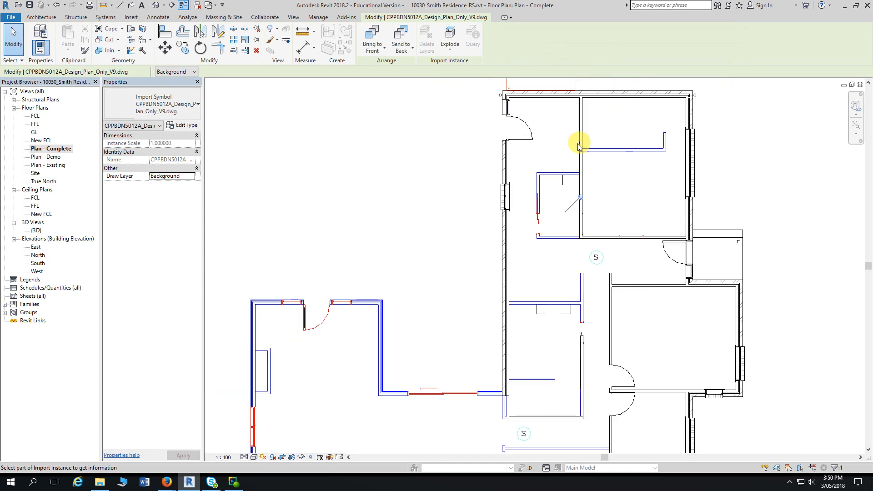
- Query the vanity line in the ensuite and hide its Q-CASE layer in the view
{"action": "middle_click_drag", "start_coordinate": [565, 179], "coordinate": [590, 145]}
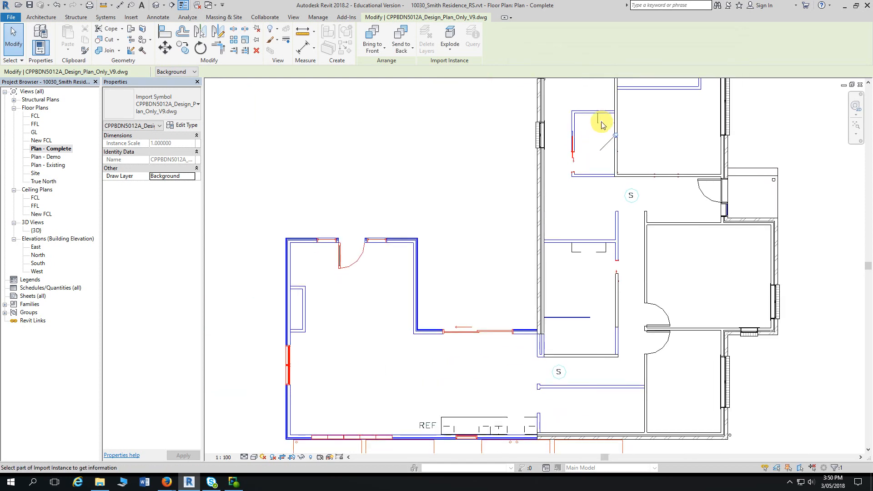
{"action": "left_click", "coordinate": [598, 122]}
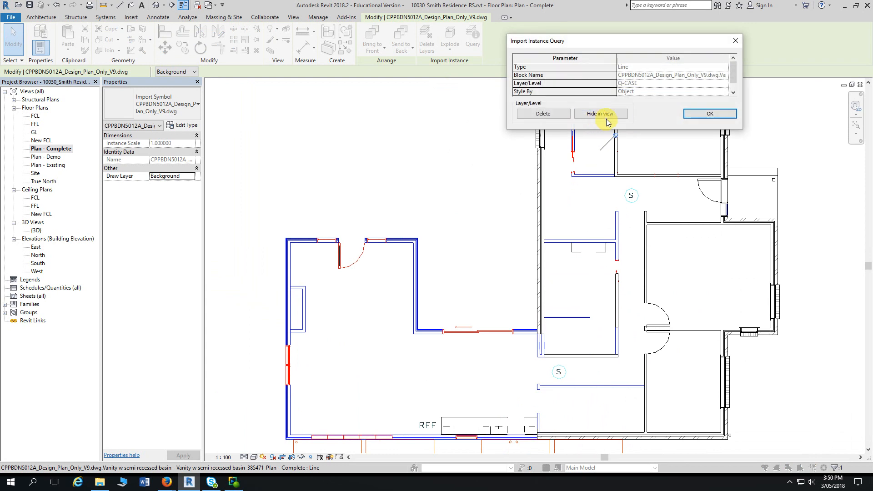
{"action": "left_click", "coordinate": [606, 115]}
{"action": "scroll", "coordinate": [528, 195], "scroll_direction": "down", "scroll_amount": 2}
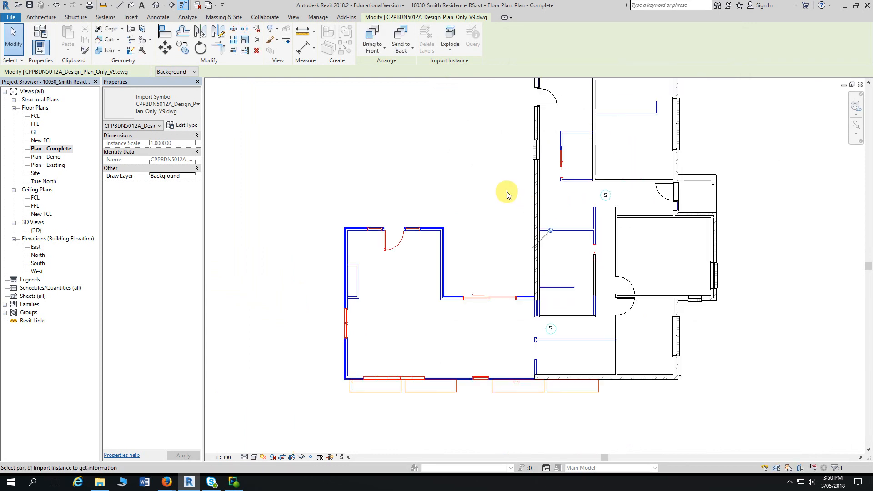
- Query the orange rectangle outside the laundry's upper wall and hide its P-Tanks layer in the view
{"action": "middle_click_drag", "start_coordinate": [503, 189], "coordinate": [509, 167]}
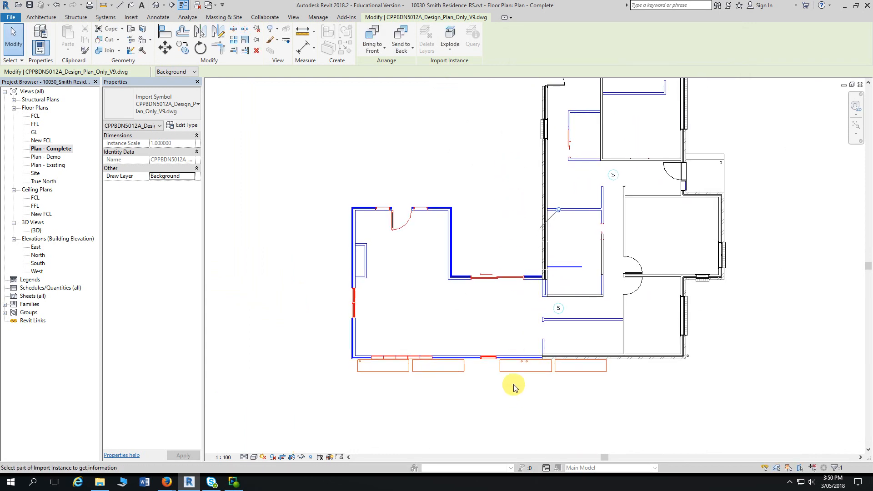
{"action": "scroll", "coordinate": [512, 384], "scroll_direction": "up", "scroll_amount": 2}
{"action": "scroll", "coordinate": [523, 374], "scroll_direction": "down", "scroll_amount": 2}
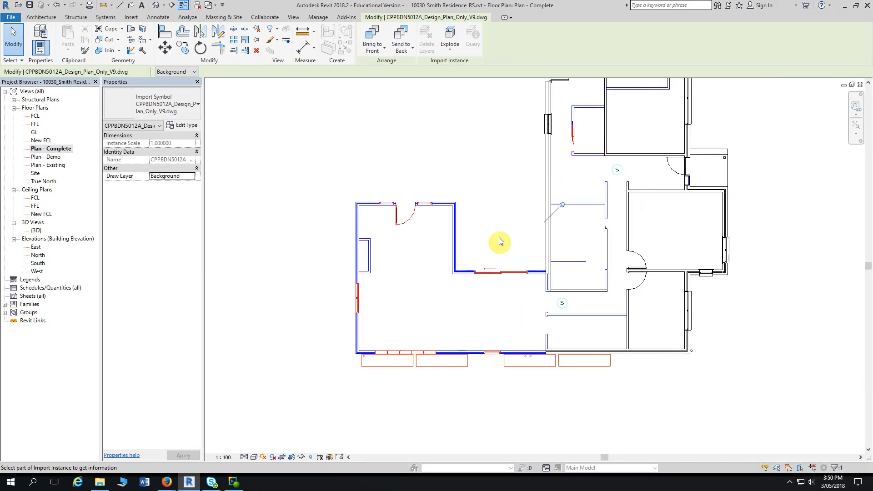
{"action": "middle_click_drag", "start_coordinate": [501, 168], "coordinate": [521, 265]}
{"action": "scroll", "coordinate": [546, 161], "scroll_direction": "up", "scroll_amount": 2}
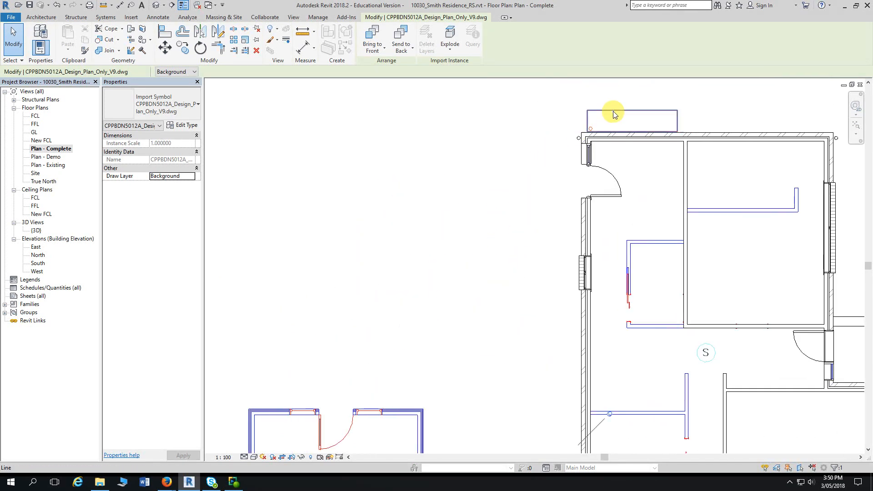
{"action": "left_click", "coordinate": [614, 112]}
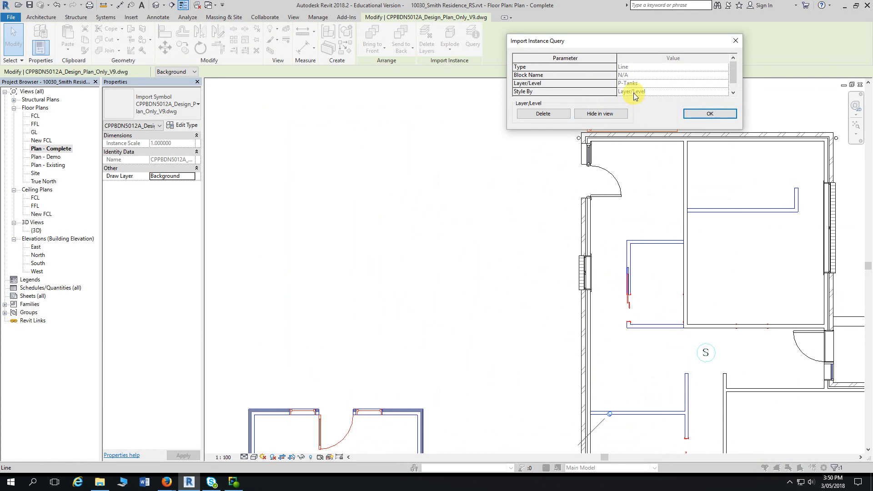
{"action": "left_click", "coordinate": [609, 114]}
- End the layer query on the imported design plan and deselect the import
{"action": "scroll", "coordinate": [498, 166], "scroll_direction": "down", "scroll_amount": 2}
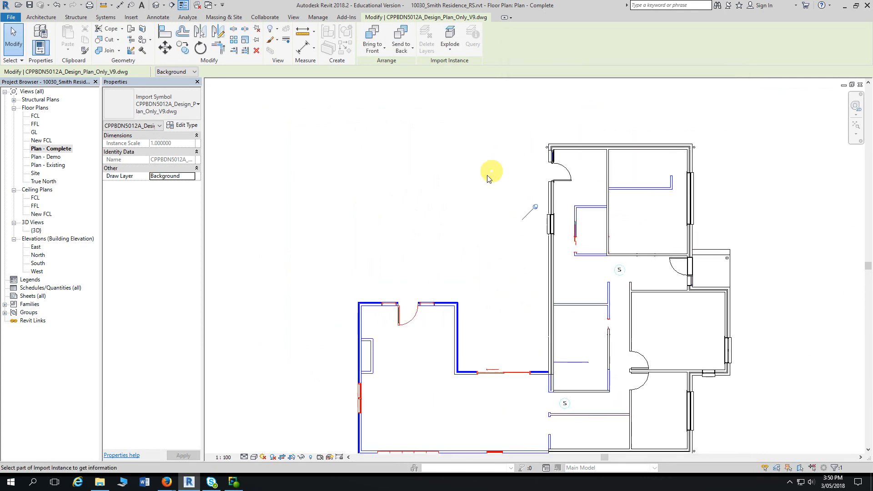
{"action": "scroll", "coordinate": [455, 212], "scroll_direction": "down", "scroll_amount": 2}
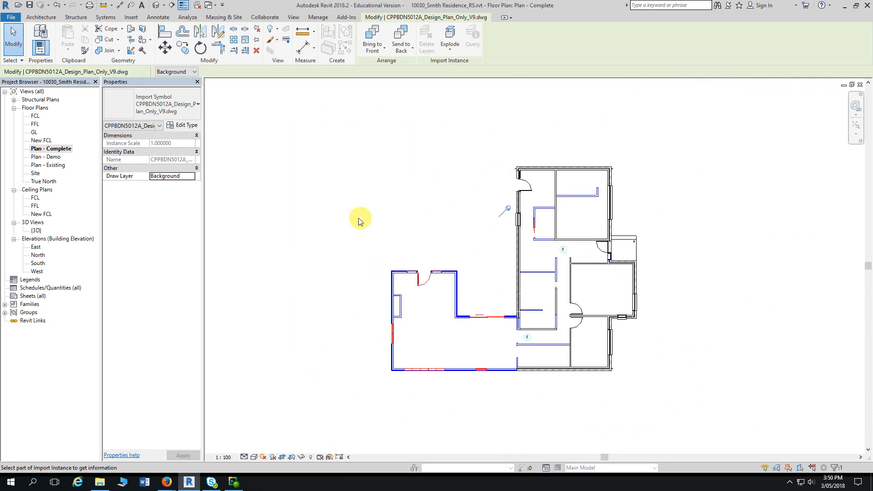
{"action": "middle_click_drag", "start_coordinate": [354, 218], "coordinate": [385, 186]}
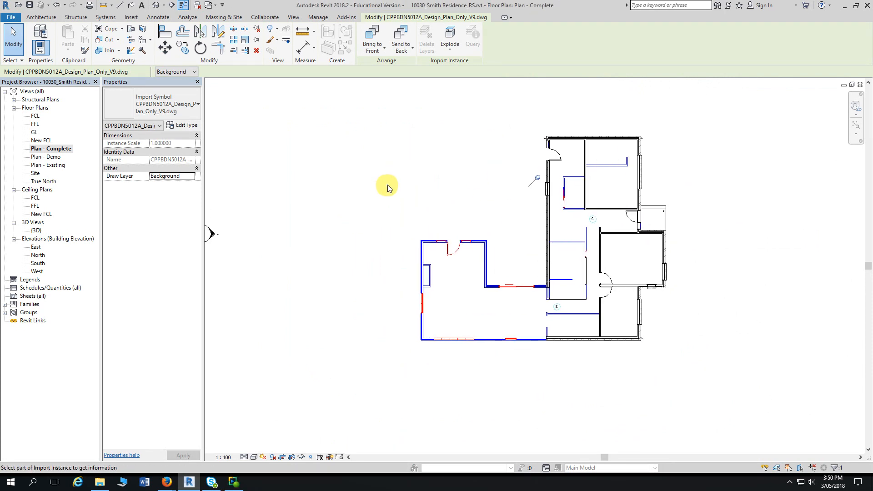
{"action": "scroll", "coordinate": [413, 176], "scroll_direction": "up", "scroll_amount": 1}
{"action": "scroll", "coordinate": [413, 177], "scroll_direction": "up", "scroll_amount": 1}
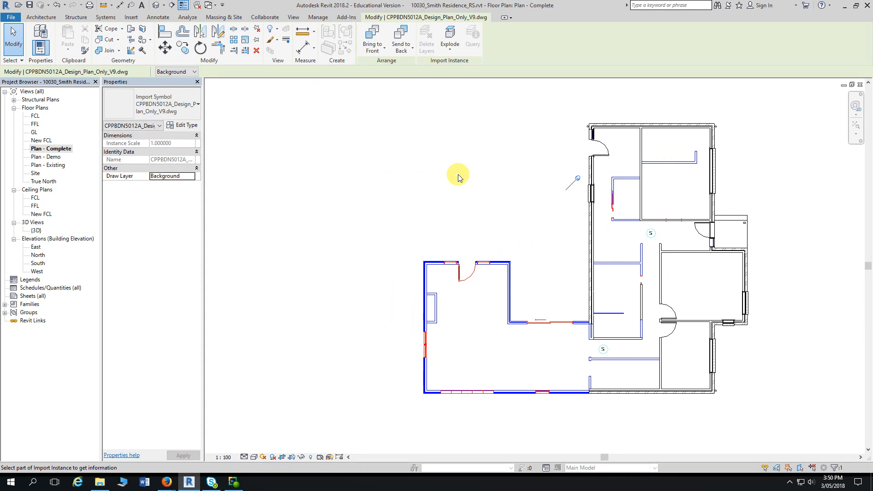
{"action": "key", "text": "Escape"}
{"action": "key", "text": "Escape"}
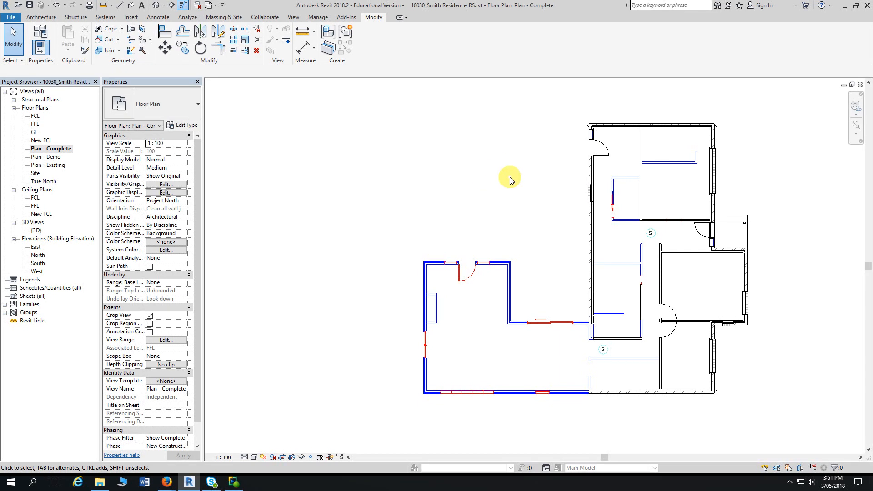
- Reveal the hidden elements in Plan - Complete and inspect the hidden dimensions and text of the import
{"action": "left_click", "coordinate": [310, 459]}
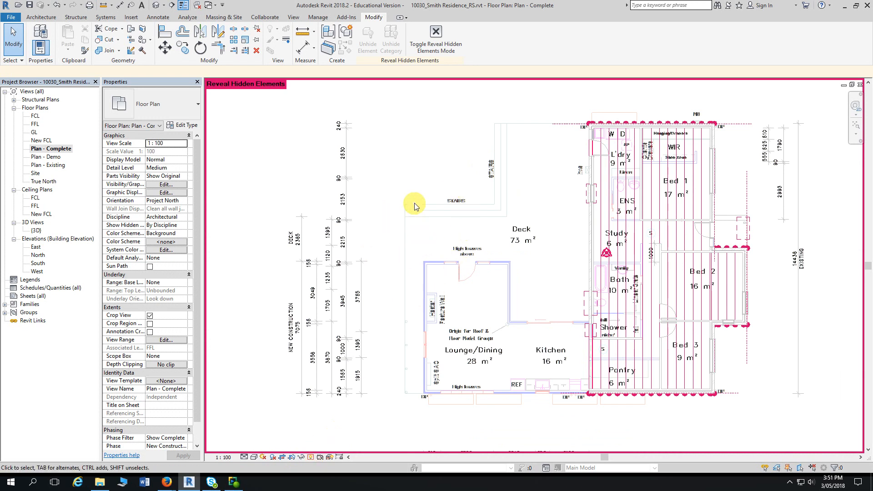
{"action": "scroll", "coordinate": [411, 198], "scroll_direction": "down", "scroll_amount": 2}
{"action": "middle_click_drag", "start_coordinate": [319, 144], "coordinate": [326, 163]}
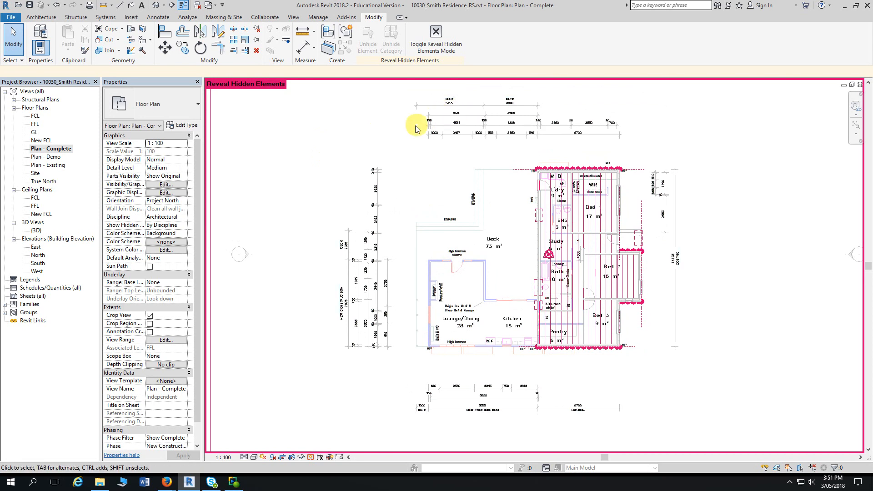
- Try to query a hidden dimension line of the import while hidden elements are revealed, and leave Reveal Hidden Elements mode
{"action": "left_click", "coordinate": [466, 118]}
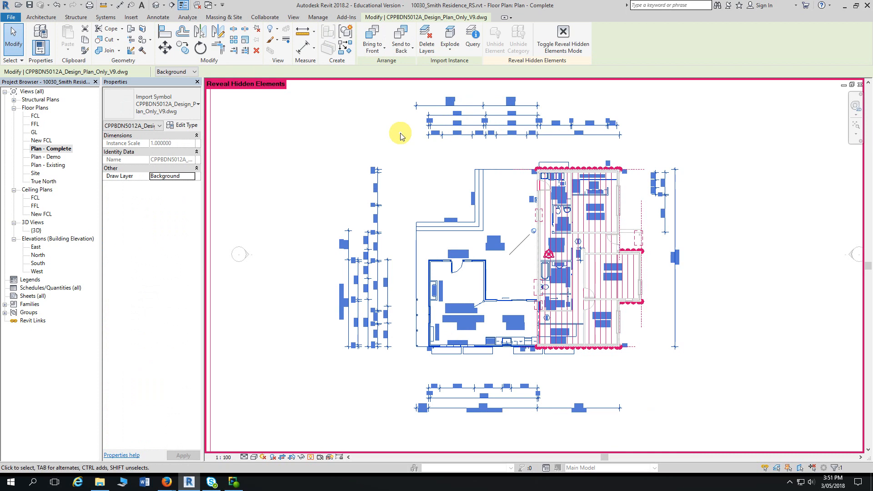
{"action": "left_click", "coordinate": [473, 43]}
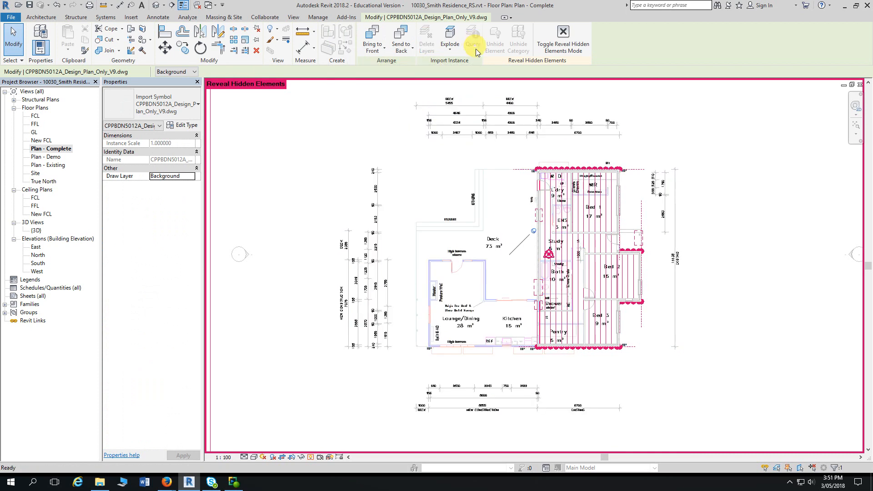
{"action": "left_click", "coordinate": [469, 108]}
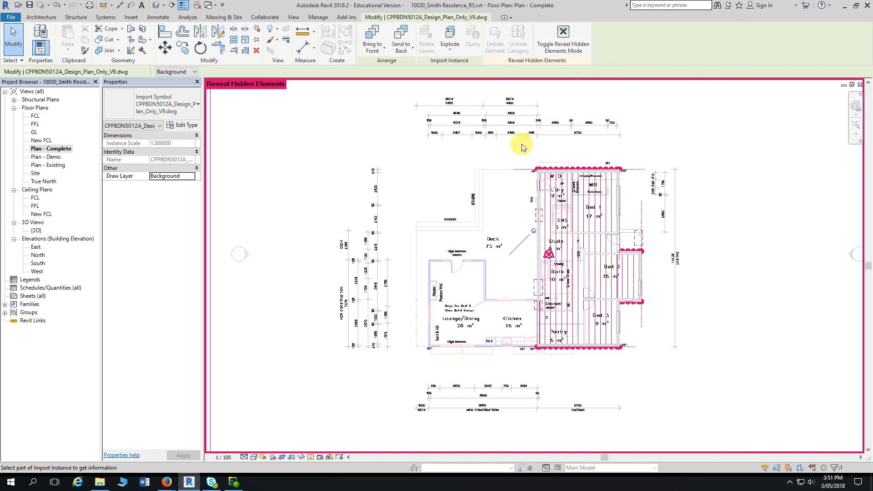
{"action": "key", "text": "Escape"}
{"action": "left_click", "coordinate": [502, 118]}
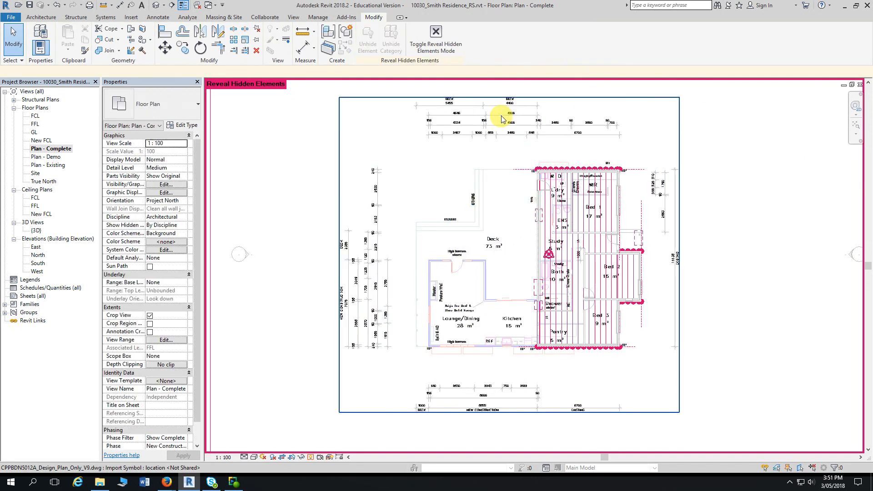
{"action": "key", "text": "Escape"}
{"action": "left_click", "coordinate": [502, 118]}
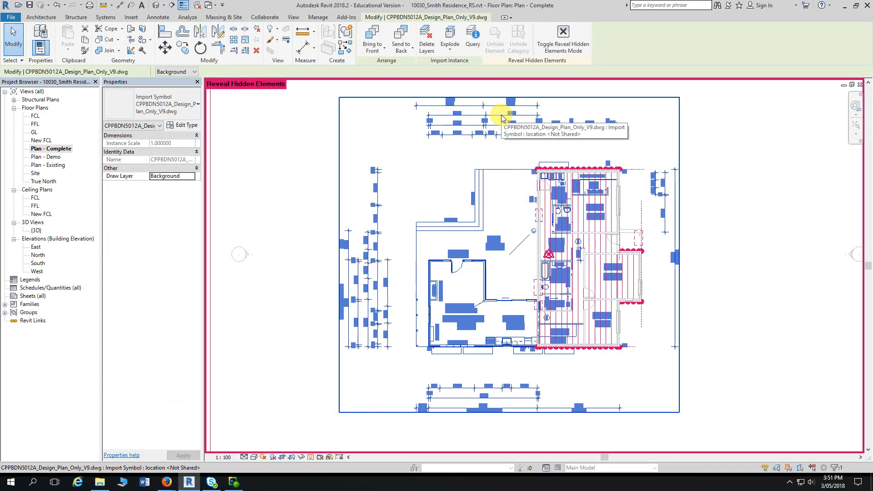
{"action": "key", "text": "Escape"}
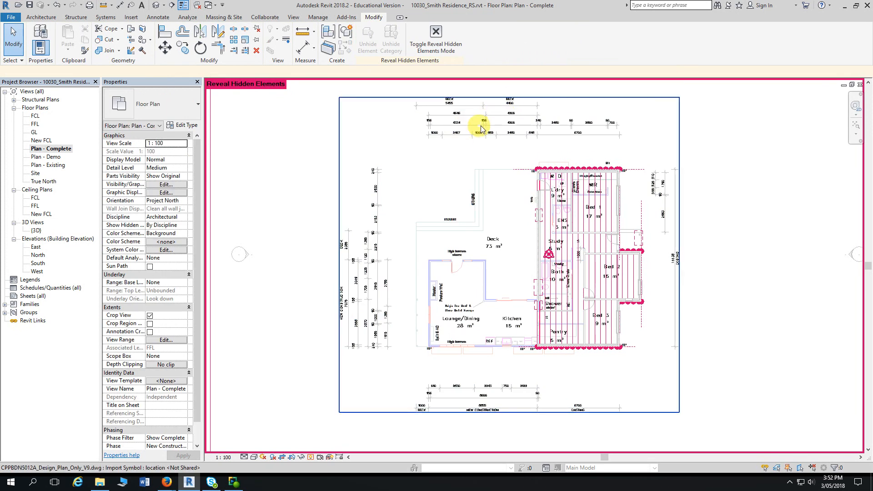
{"action": "left_click", "coordinate": [438, 40]}
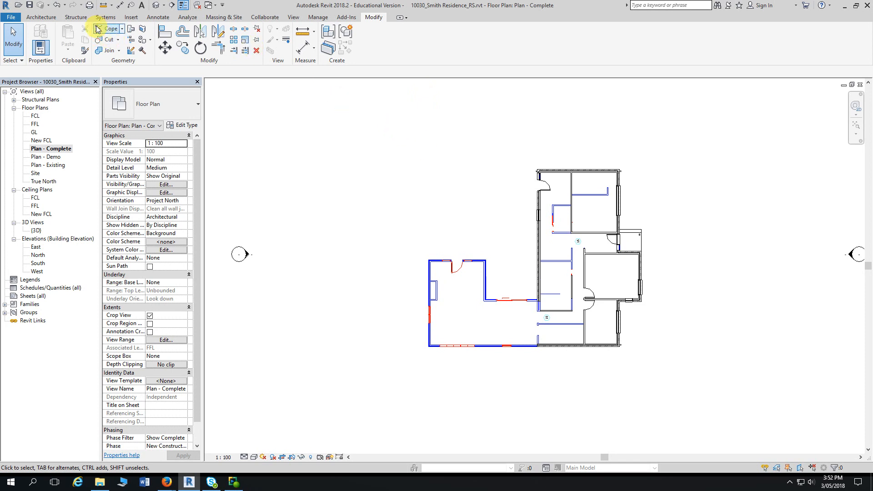
- Open the Visibility/Graphic Overrides of Plan - Complete at its imported categories, placed clear of the plan
{"action": "left_click", "coordinate": [294, 17]}
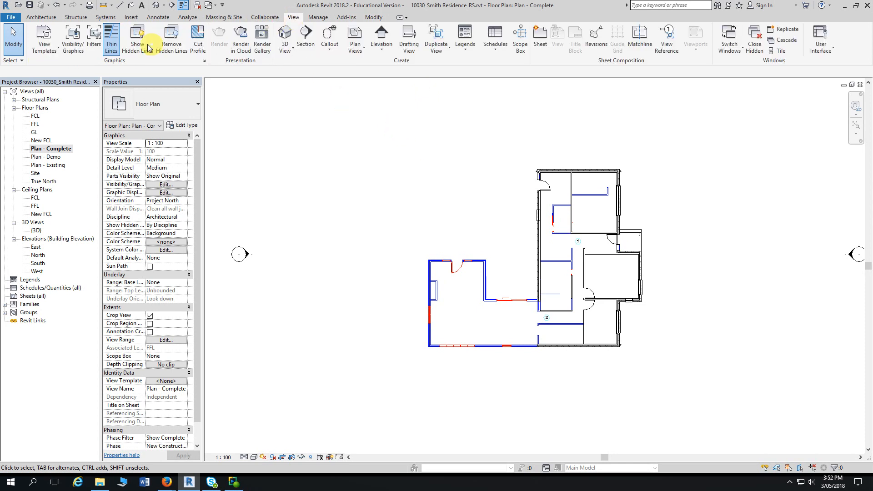
{"action": "left_click", "coordinate": [73, 40]}
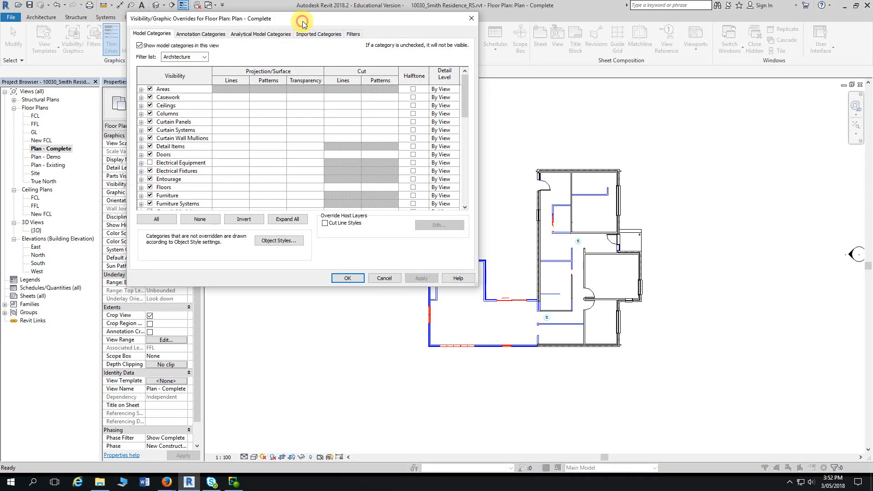
{"action": "left_click_drag", "start_coordinate": [308, 22], "coordinate": [594, 24]}
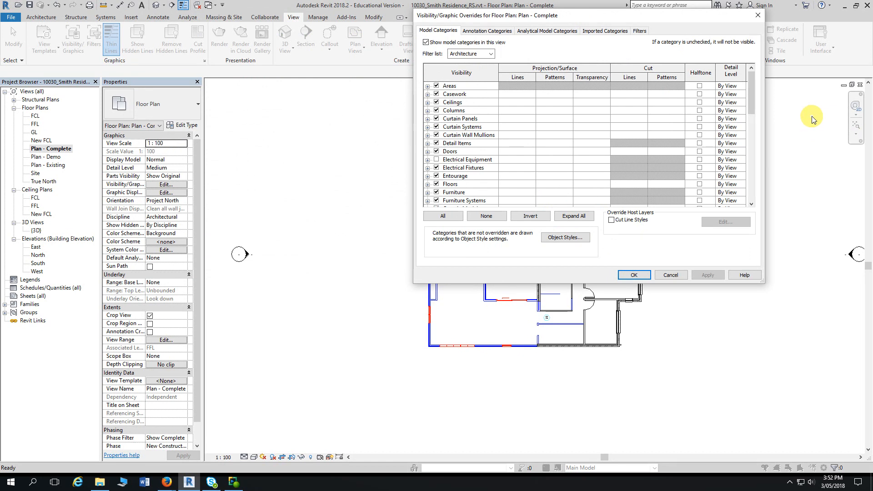
{"action": "left_click", "coordinate": [599, 31]}
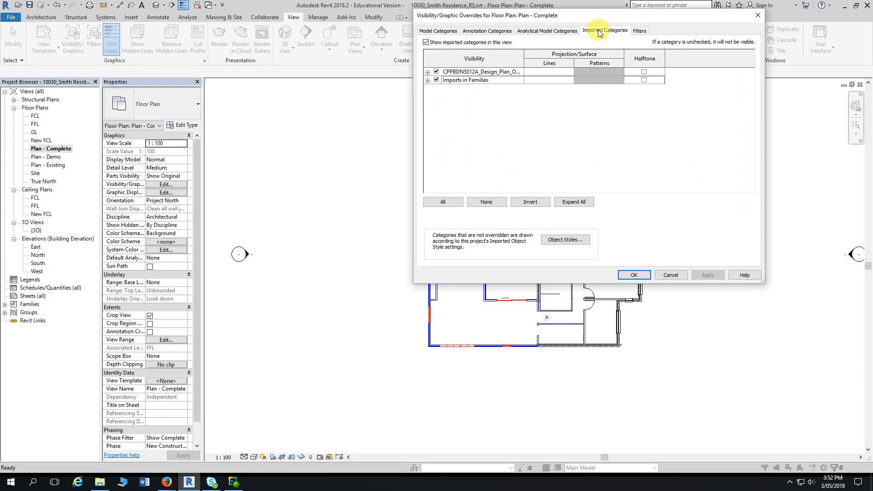
{"action": "left_click_drag", "start_coordinate": [584, 19], "coordinate": [679, 28]}
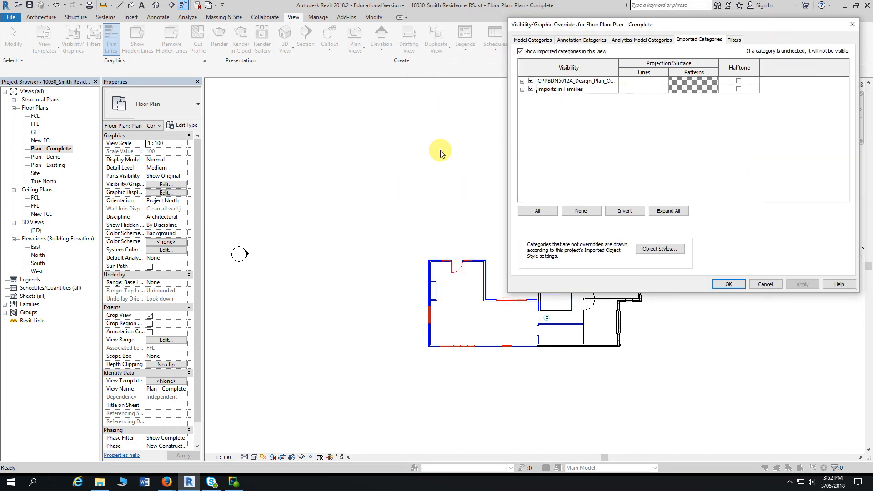
- Hide the whole CPPBDN5012A design plan import in Plan - Complete, apply the change, and switch the import back on
{"action": "left_click", "coordinate": [531, 81]}
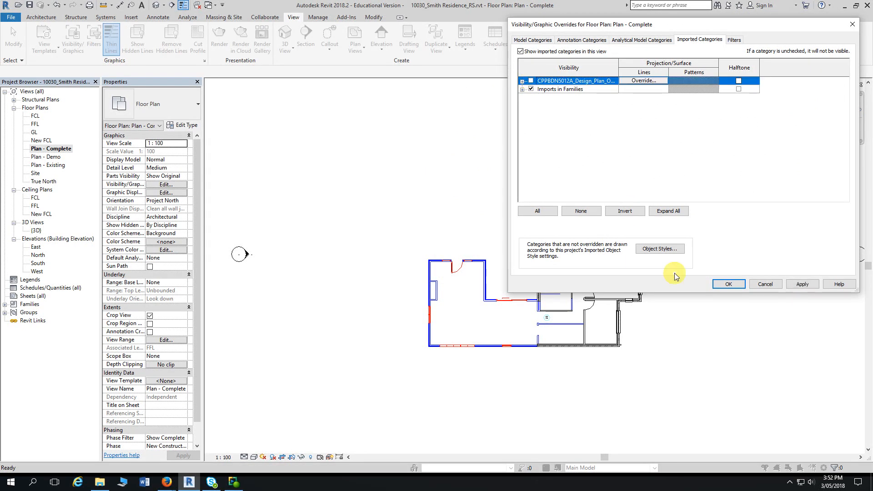
{"action": "left_click", "coordinate": [803, 284]}
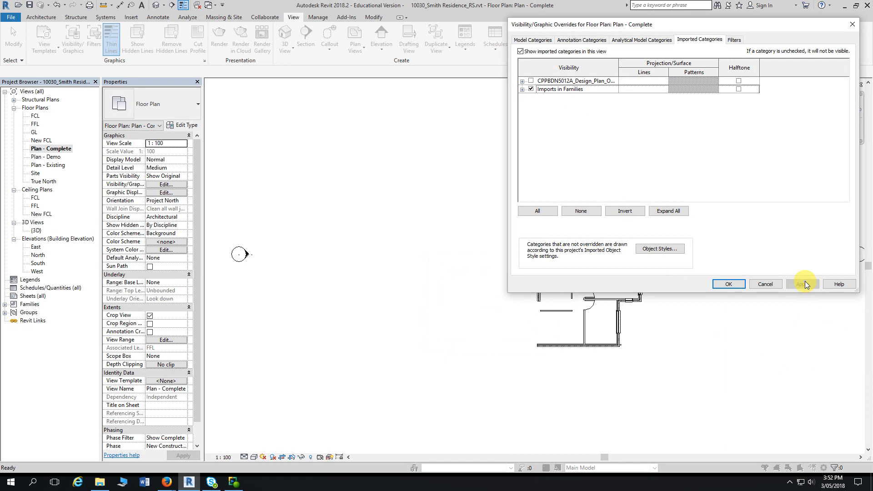
{"action": "left_click", "coordinate": [531, 81]}
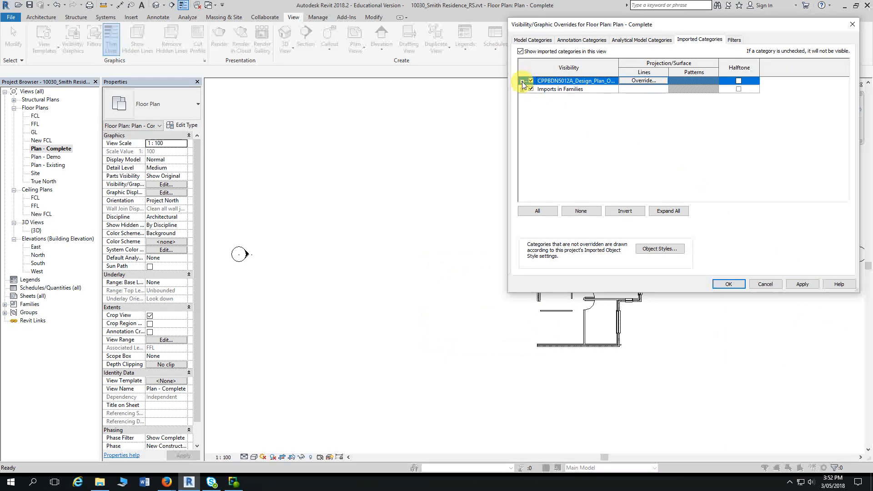
- Turn on the P-Tanks layer of the imported design plan in Plan - Complete and accept the visibility overrides
{"action": "left_click", "coordinate": [523, 81]}
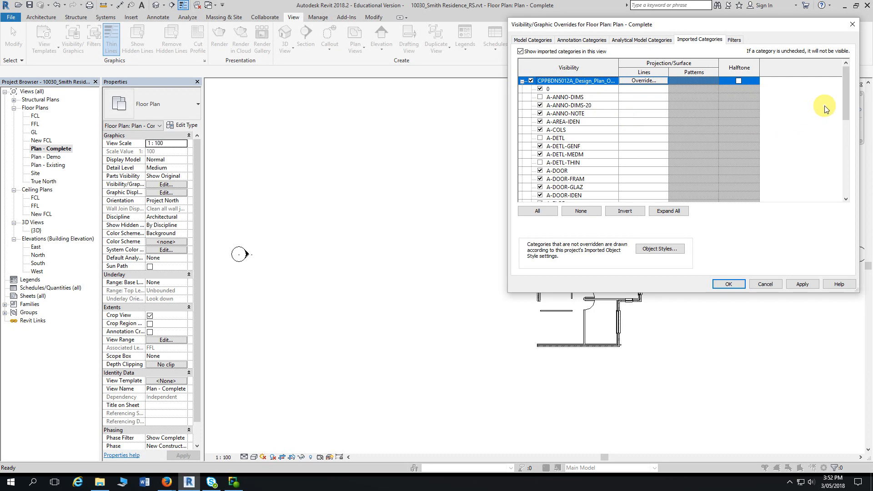
{"action": "mouse_move", "coordinate": [845, 98]}
{"action": "left_mouse_down"}
{"action": "mouse_move", "coordinate": [852, 179]}
{"action": "mouse_move", "coordinate": [838, 91]}
{"action": "left_mouse_up"}
{"action": "left_click_drag", "start_coordinate": [844, 95], "coordinate": [849, 181]}
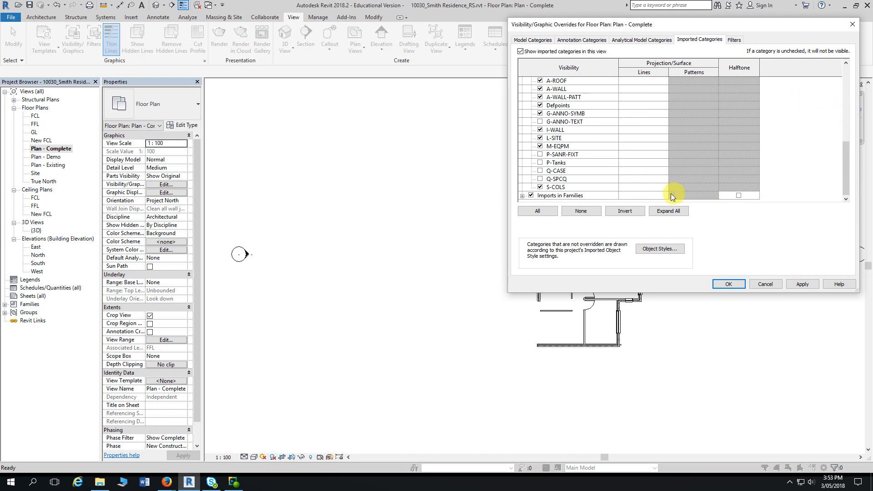
{"action": "left_click", "coordinate": [540, 162]}
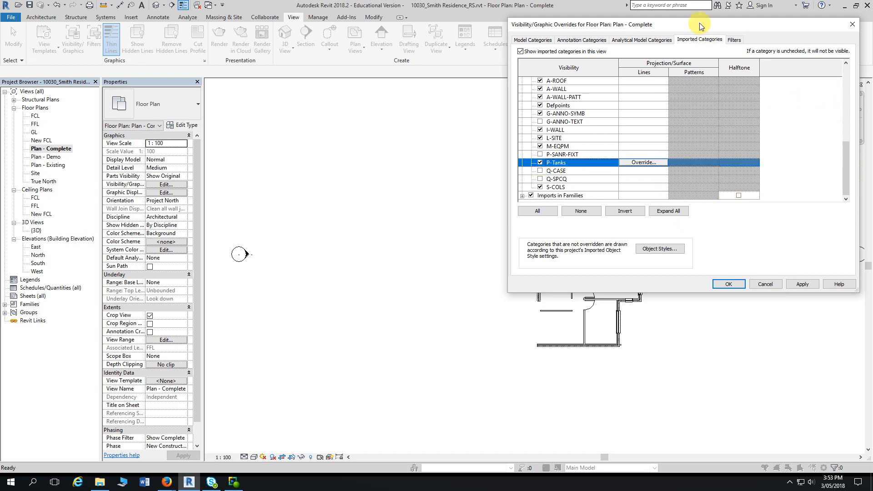
{"action": "left_click_drag", "start_coordinate": [699, 25], "coordinate": [258, 10]}
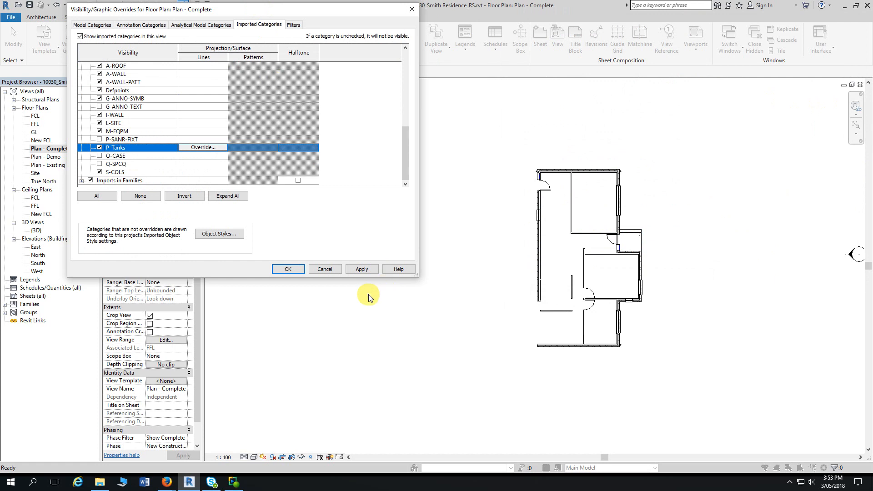
{"action": "left_click", "coordinate": [291, 270]}
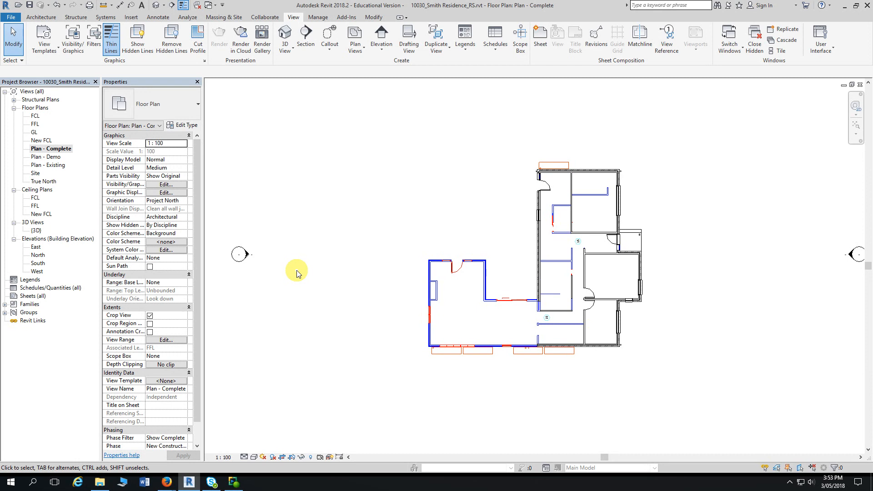
{"action": "scroll", "coordinate": [371, 313], "scroll_direction": "up", "scroll_amount": 1}
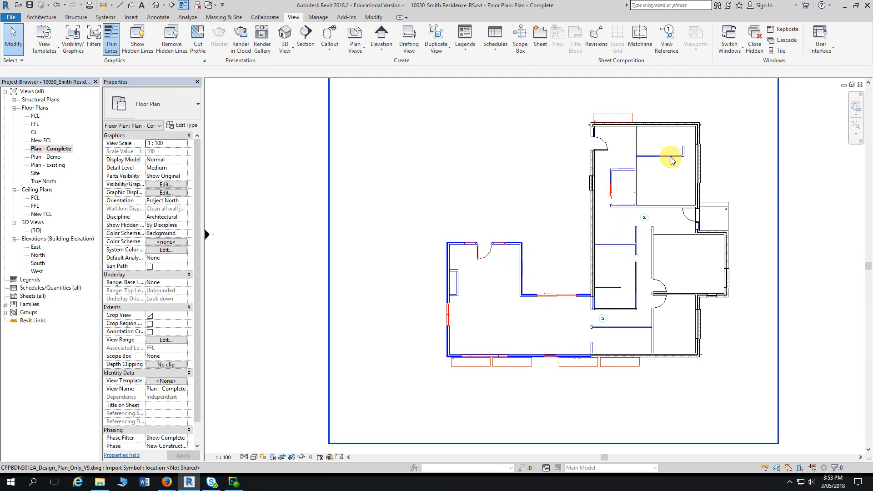
{"action": "scroll", "coordinate": [823, 256], "scroll_direction": "down", "scroll_amount": 1}
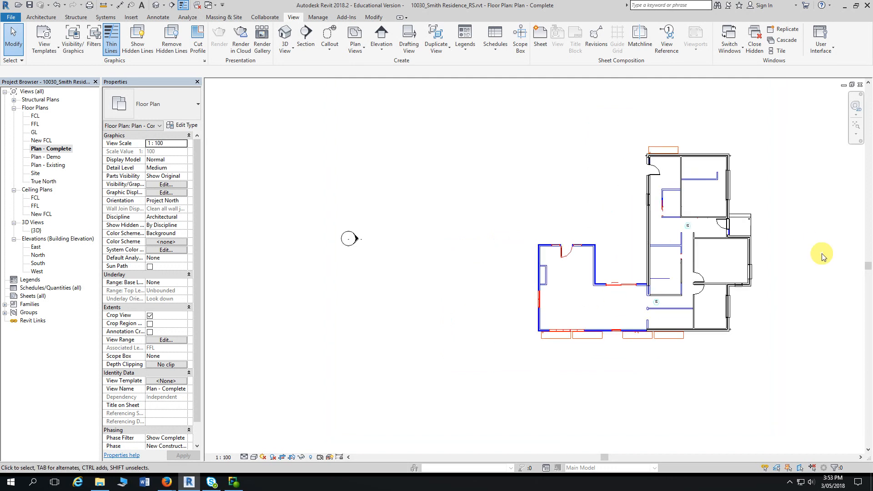
{"action": "middle_click_drag", "start_coordinate": [824, 254], "coordinate": [691, 252]}
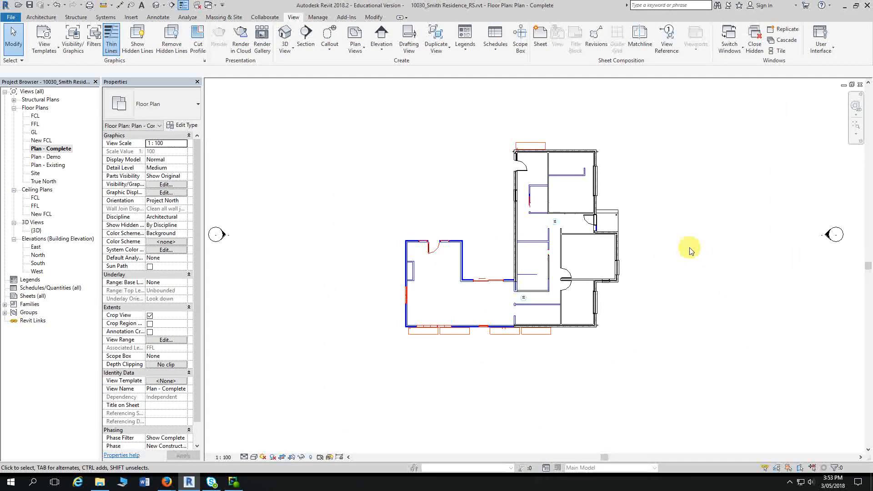